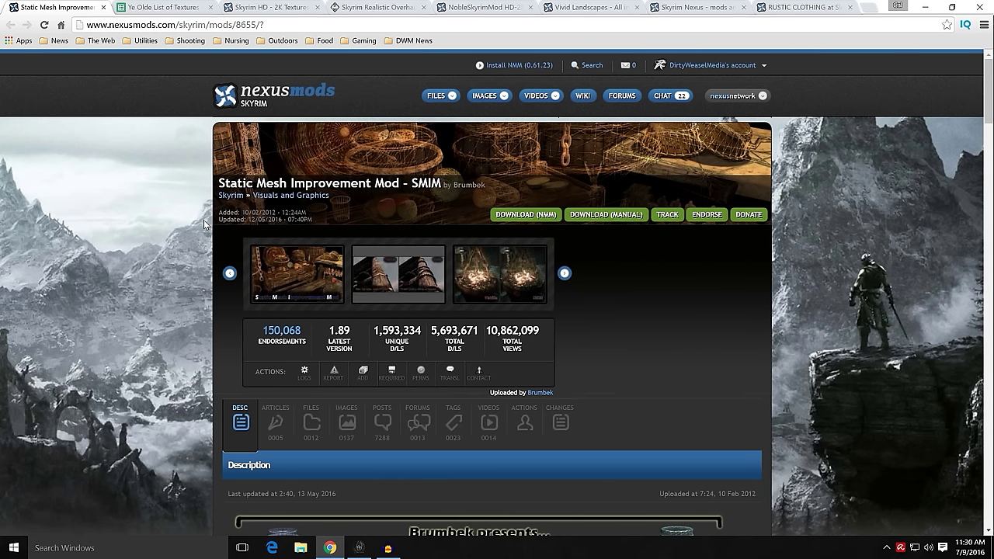
Step: Read the Static Mesh Improvement Mod description, covering its introduction, installation notes, texture replacer information, to-do list and recommended mods
{"action": "scroll", "coordinate": [201, 241], "scroll_direction": "down", "scroll_amount": 6}
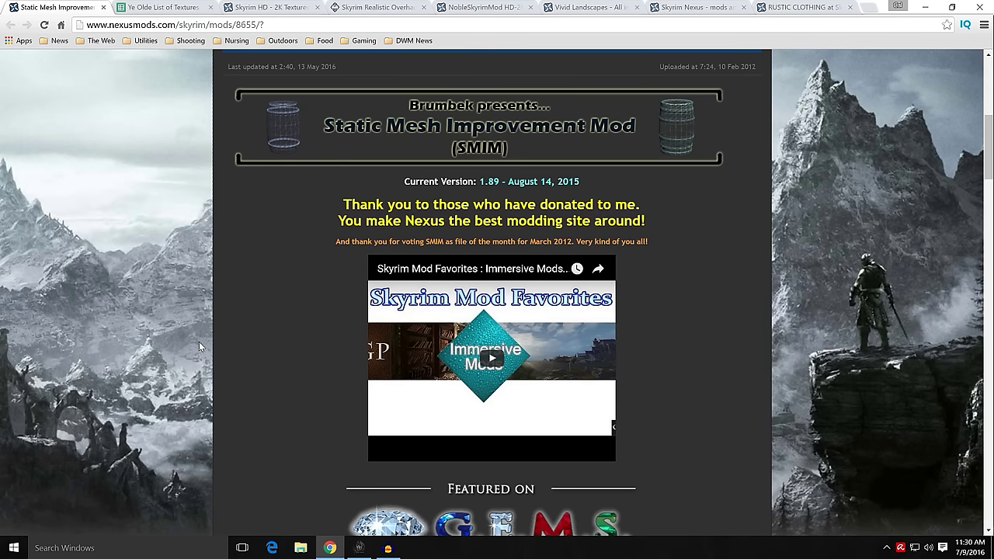
{"action": "scroll", "coordinate": [193, 346], "scroll_direction": "up", "scroll_amount": 1}
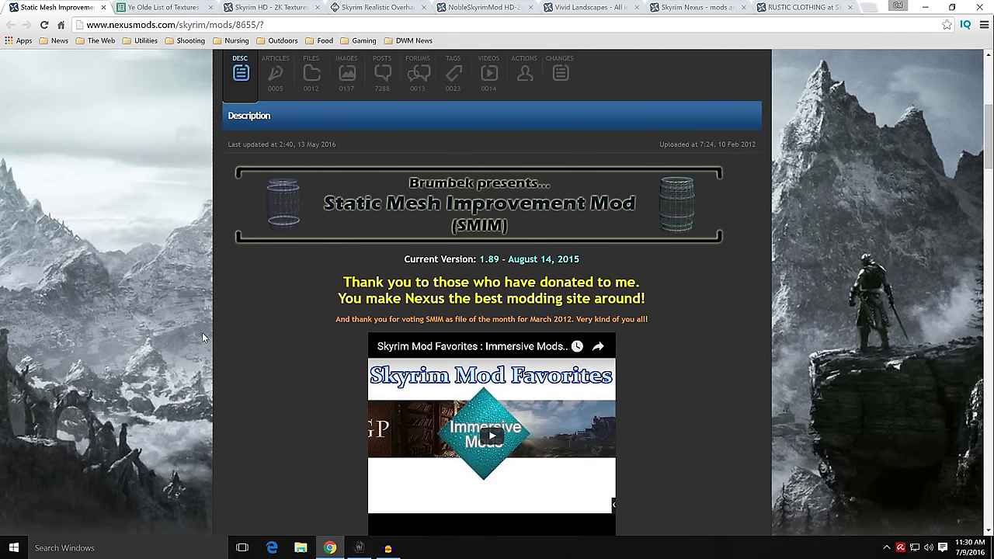
{"action": "scroll", "coordinate": [202, 338], "scroll_direction": "down", "scroll_amount": 2}
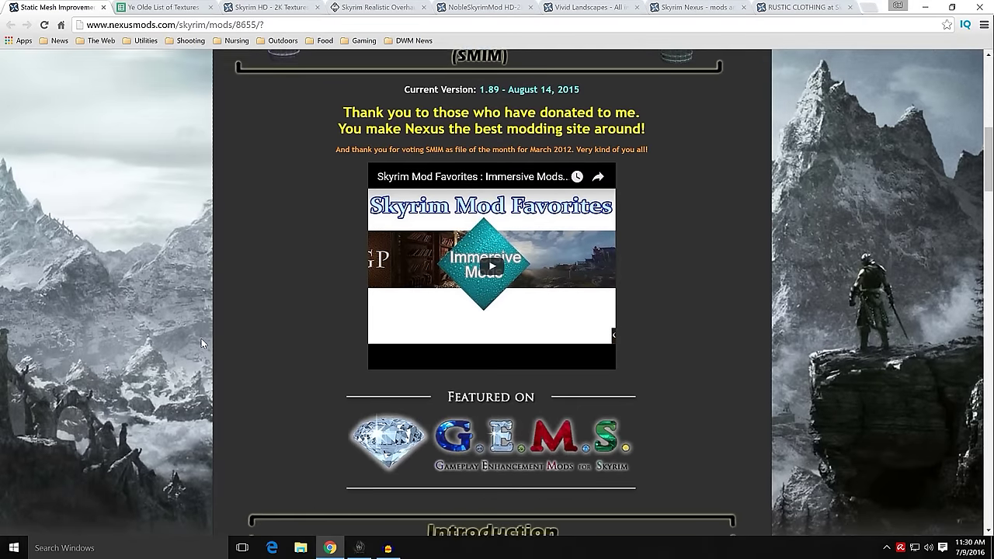
{"action": "scroll", "coordinate": [201, 344], "scroll_direction": "down", "scroll_amount": 5}
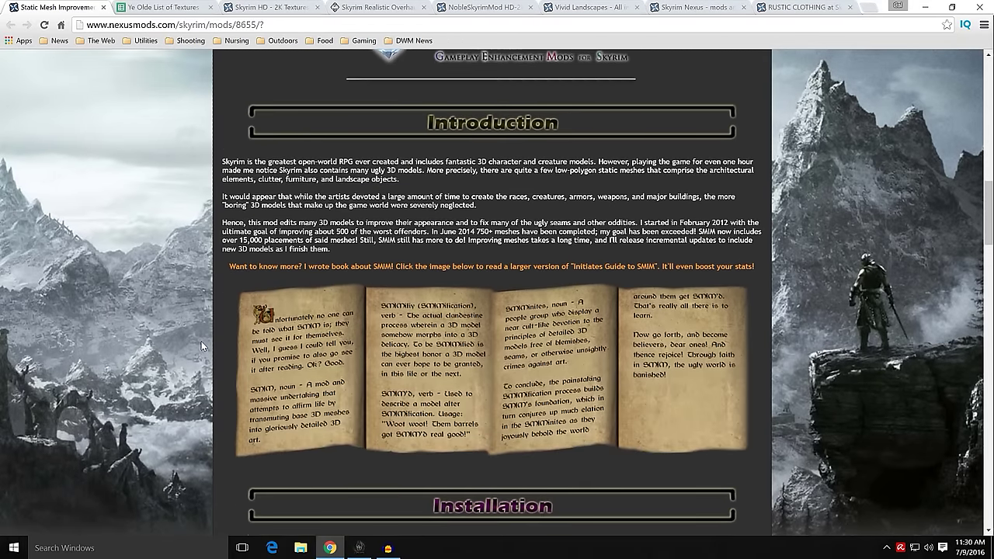
{"action": "scroll", "coordinate": [202, 334], "scroll_direction": "down", "scroll_amount": 3}
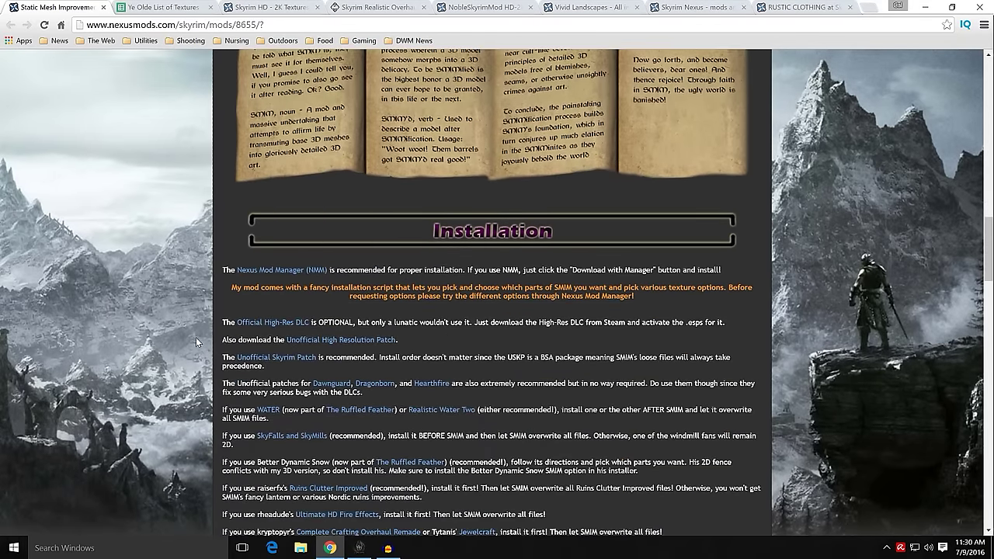
{"action": "scroll", "coordinate": [195, 337], "scroll_direction": "down", "scroll_amount": 1}
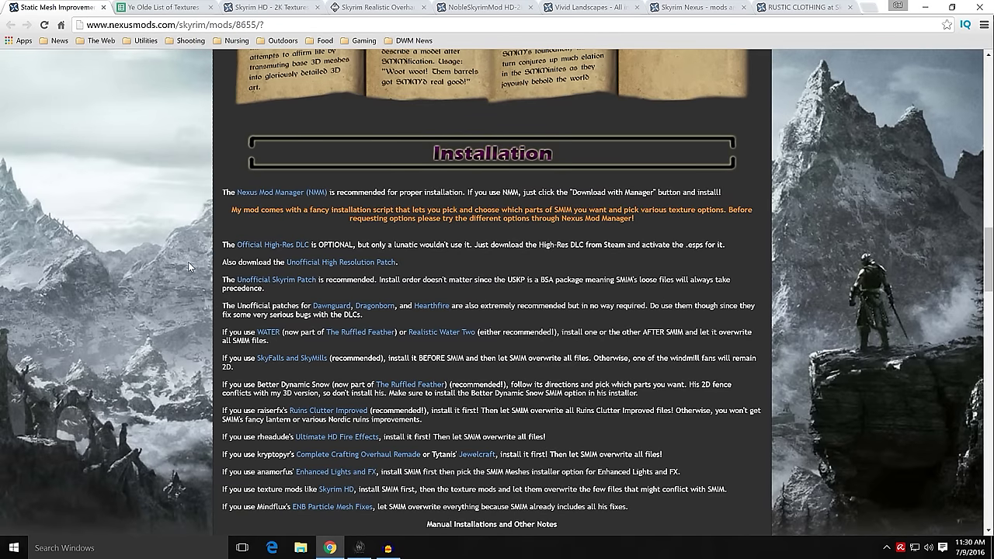
{"action": "scroll", "coordinate": [188, 264], "scroll_direction": "down", "scroll_amount": 1}
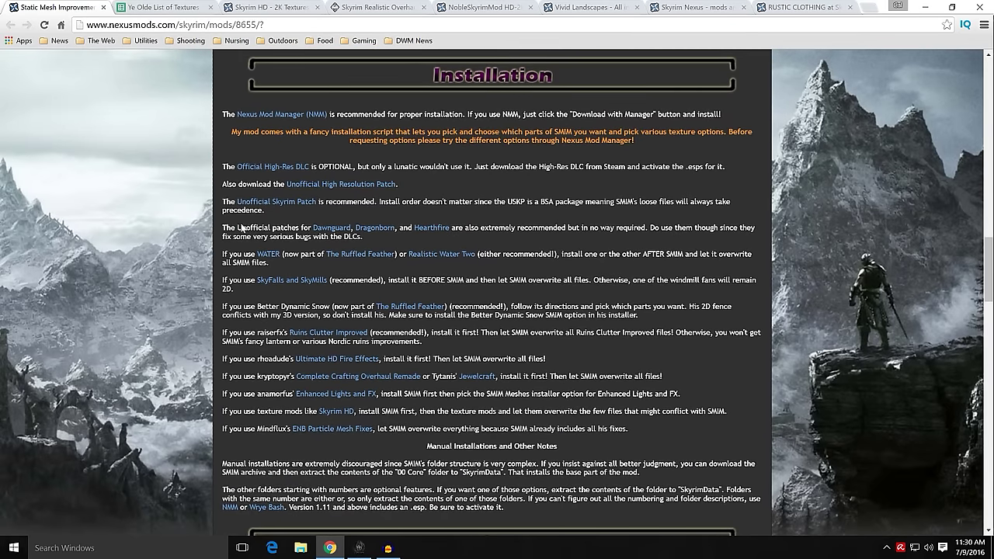
{"action": "scroll", "coordinate": [209, 250], "scroll_direction": "down", "scroll_amount": 1}
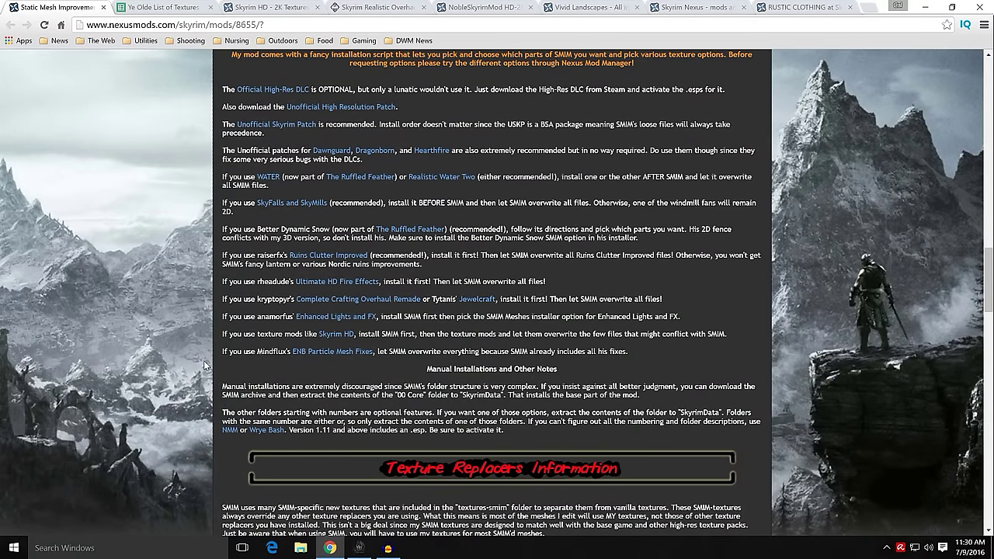
{"action": "scroll", "coordinate": [207, 357], "scroll_direction": "down", "scroll_amount": 1}
{"action": "scroll", "coordinate": [206, 357], "scroll_direction": "down", "scroll_amount": 4}
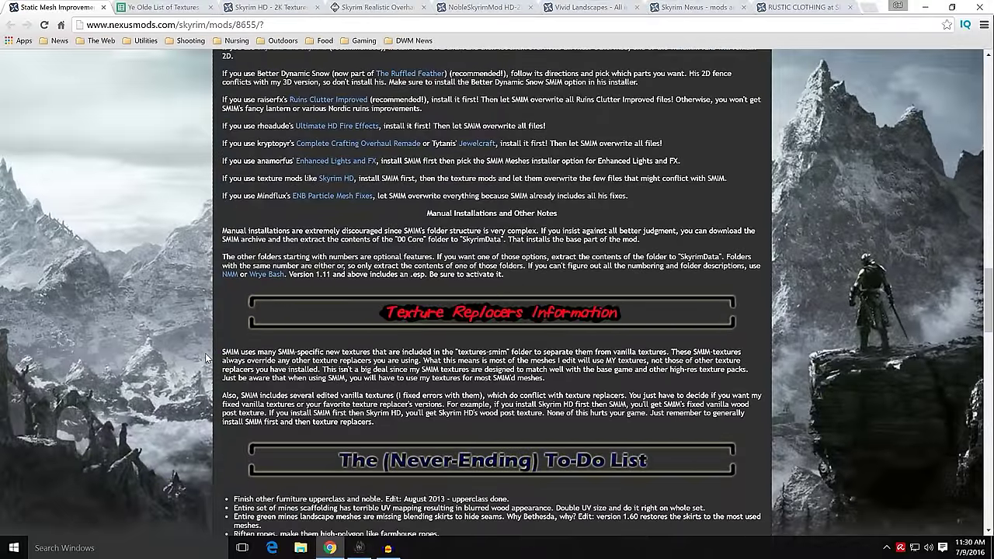
{"action": "scroll", "coordinate": [202, 326], "scroll_direction": "down", "scroll_amount": 3}
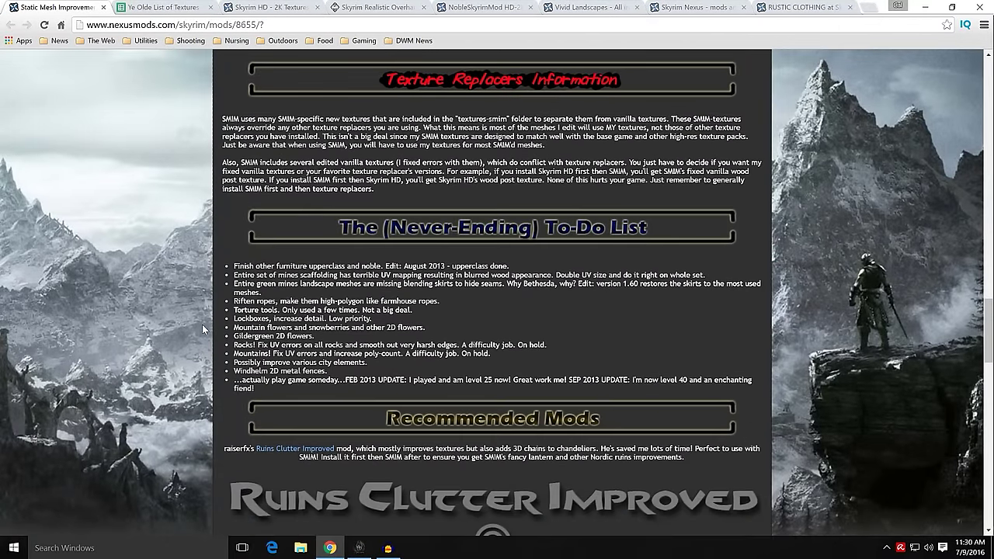
{"action": "scroll", "coordinate": [197, 318], "scroll_direction": "down", "scroll_amount": 3}
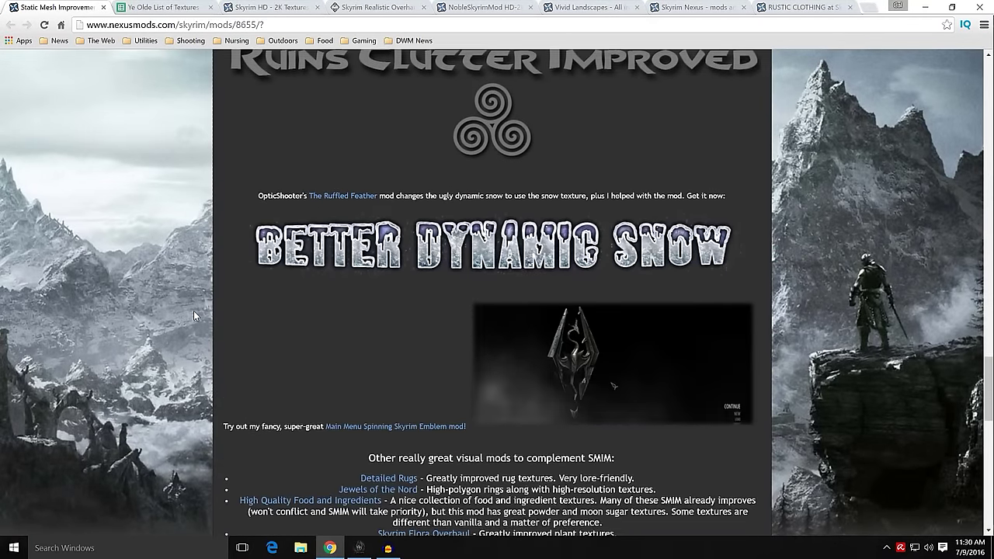
Step: Open The Ruffled Feather link from the Better Dynamic Snow installation note in a new tab, view that page and close it
{"action": "scroll", "coordinate": [193, 312], "scroll_direction": "up", "scroll_amount": 2}
{"action": "scroll", "coordinate": [191, 316], "scroll_direction": "up", "scroll_amount": 8}
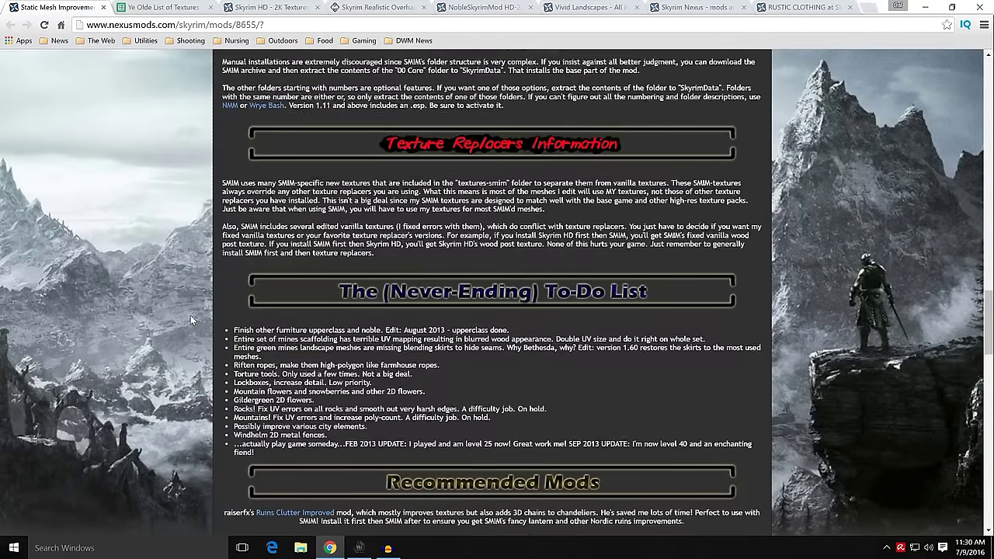
{"action": "scroll", "coordinate": [189, 313], "scroll_direction": "up", "scroll_amount": 1}
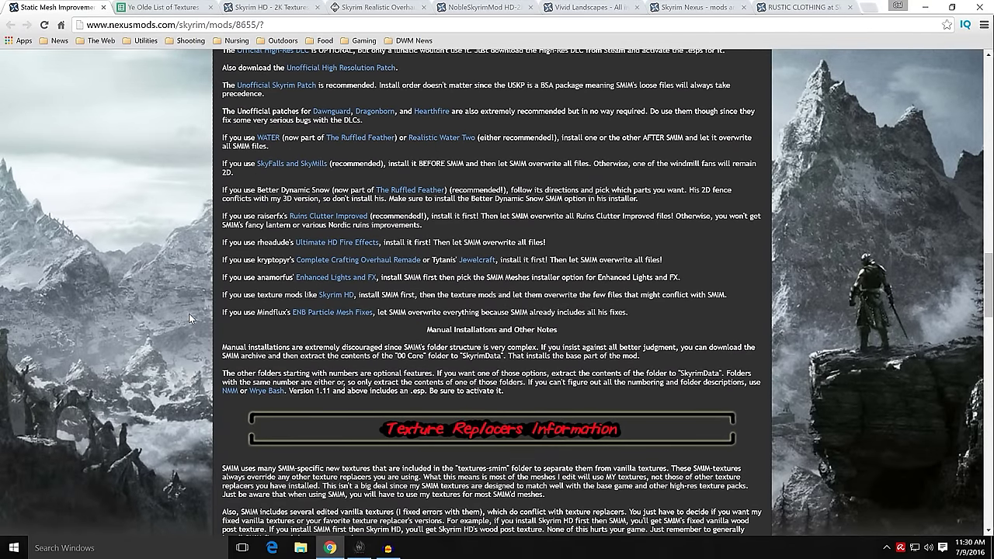
{"action": "scroll", "coordinate": [186, 310], "scroll_direction": "up", "scroll_amount": 2}
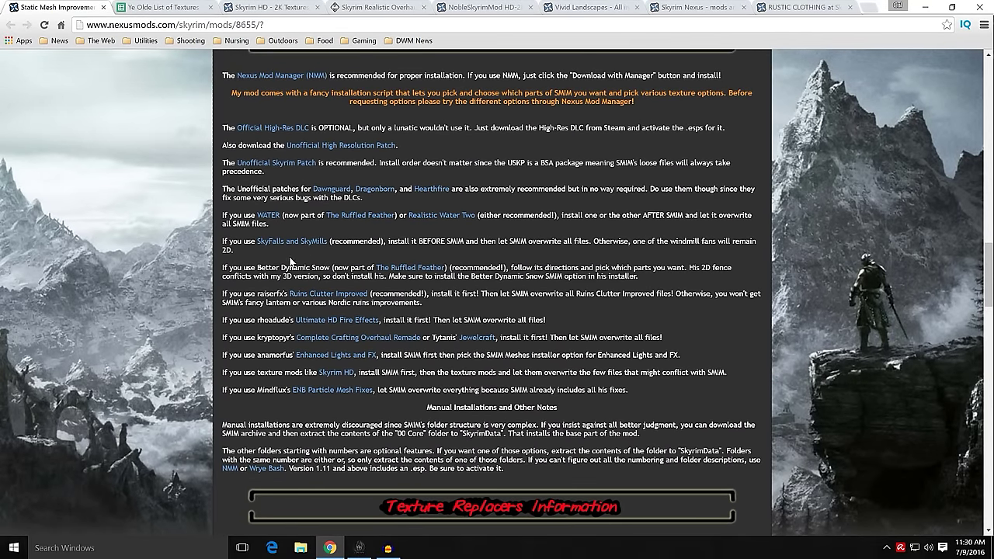
{"action": "right_click", "coordinate": [407, 269]}
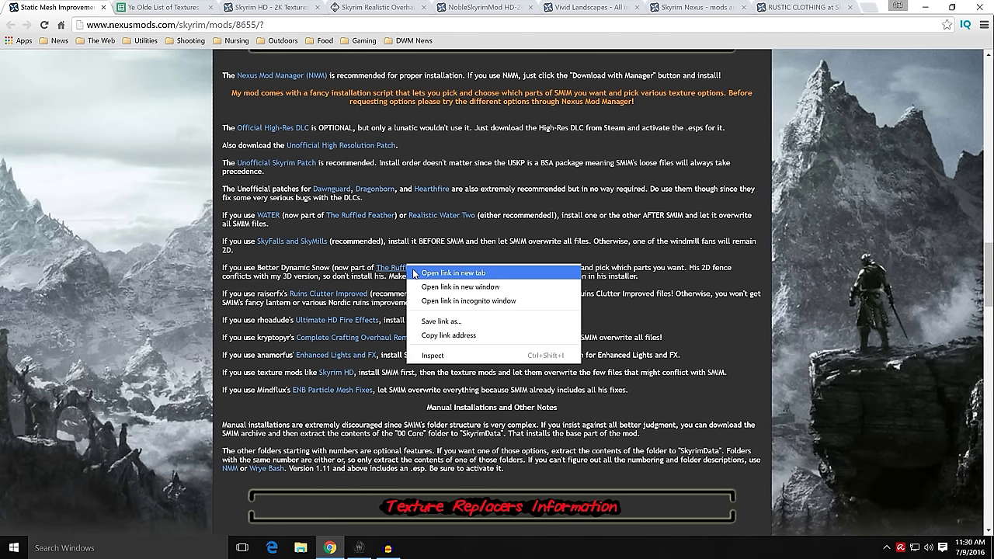
{"action": "left_click", "coordinate": [425, 273]}
{"action": "left_click", "coordinate": [148, 9]}
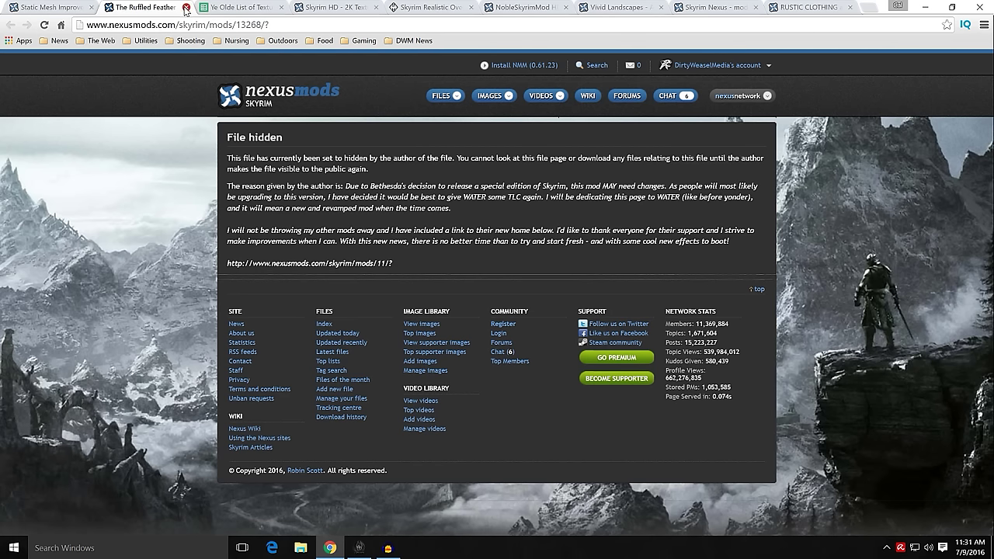
{"action": "left_click", "coordinate": [186, 8]}
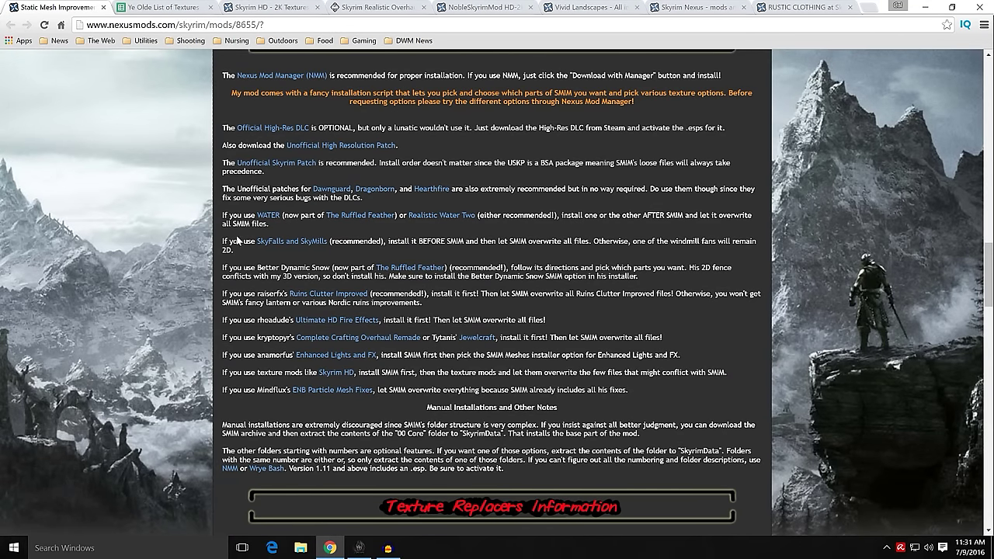
Step: Open the Static Mesh Improvement Mod's file list and review the main, update and old version downloads
{"action": "scroll", "coordinate": [206, 265], "scroll_direction": "up", "scroll_amount": 1}
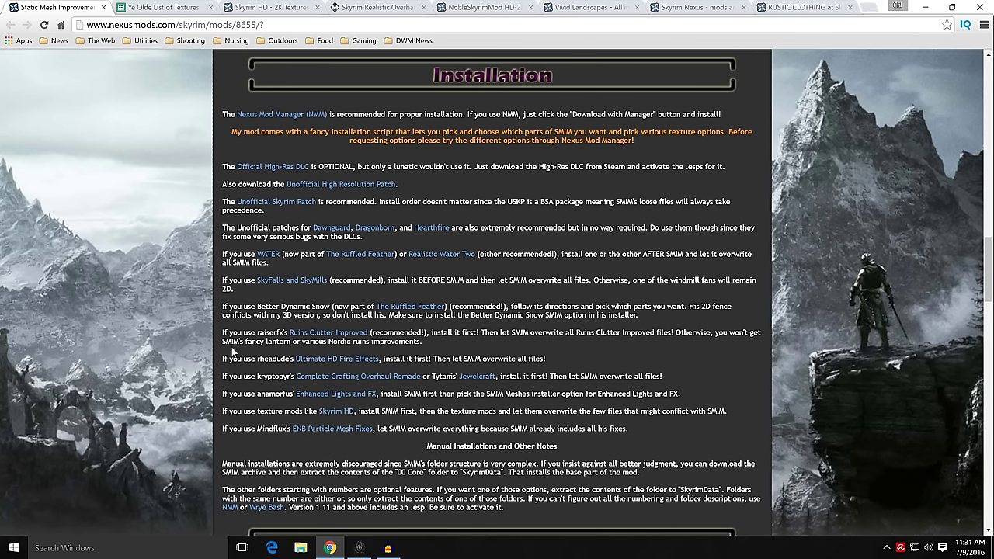
{"action": "scroll", "coordinate": [201, 349], "scroll_direction": "up", "scroll_amount": 2}
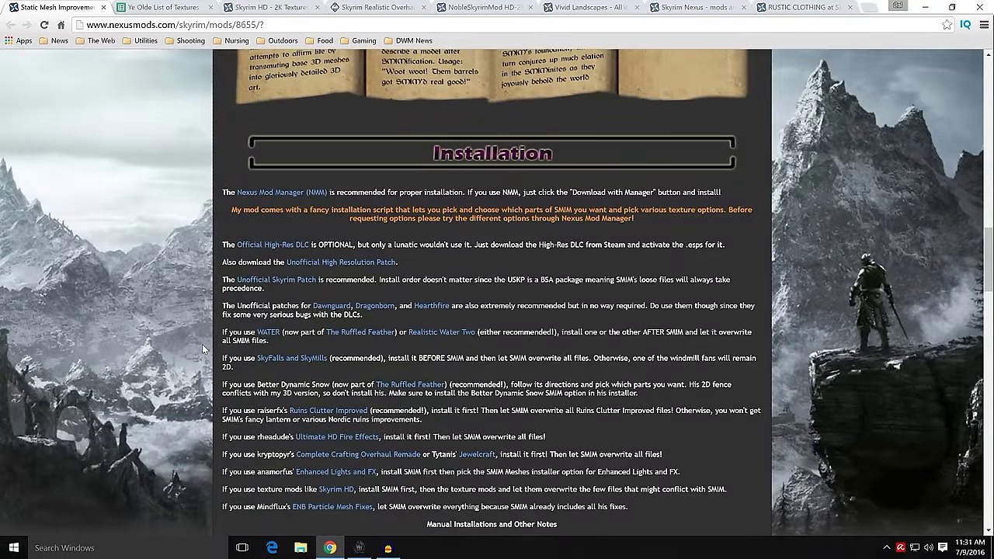
{"action": "scroll", "coordinate": [210, 352], "scroll_direction": "down", "scroll_amount": 3}
{"action": "scroll", "coordinate": [189, 340], "scroll_direction": "up", "scroll_amount": 5}
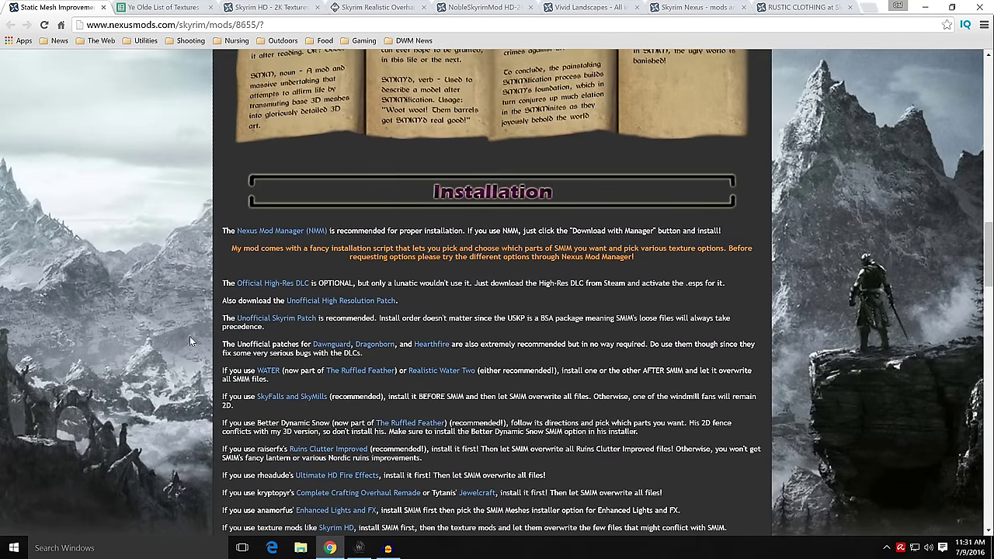
{"action": "scroll", "coordinate": [189, 334], "scroll_direction": "up", "scroll_amount": 11}
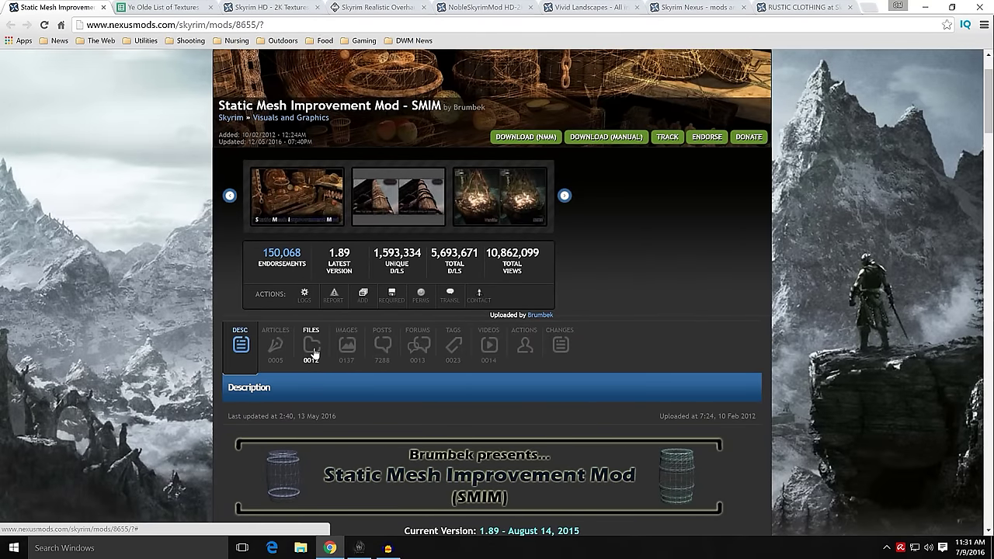
{"action": "left_click", "coordinate": [312, 348]}
{"action": "scroll", "coordinate": [208, 334], "scroll_direction": "down", "scroll_amount": 2}
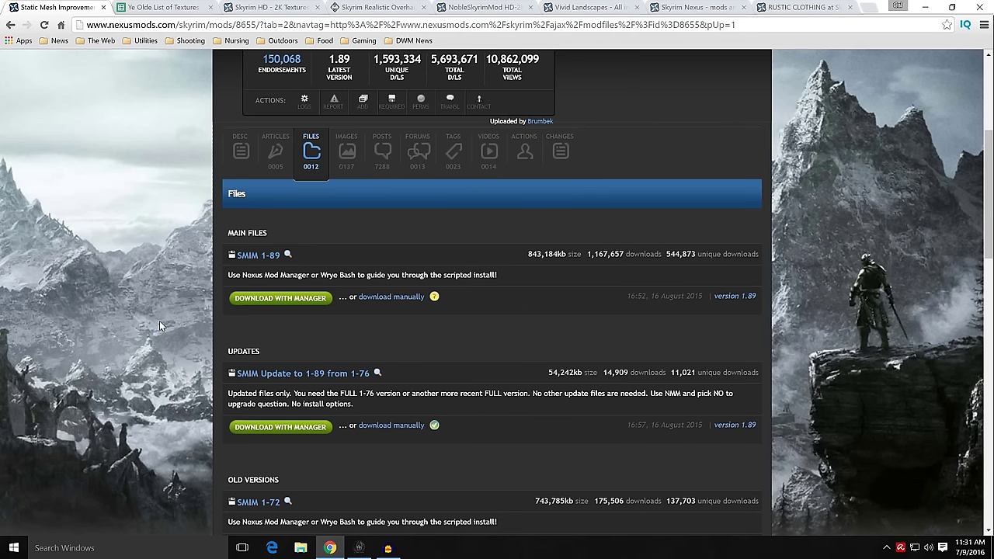
{"action": "scroll", "coordinate": [195, 307], "scroll_direction": "down", "scroll_amount": 1}
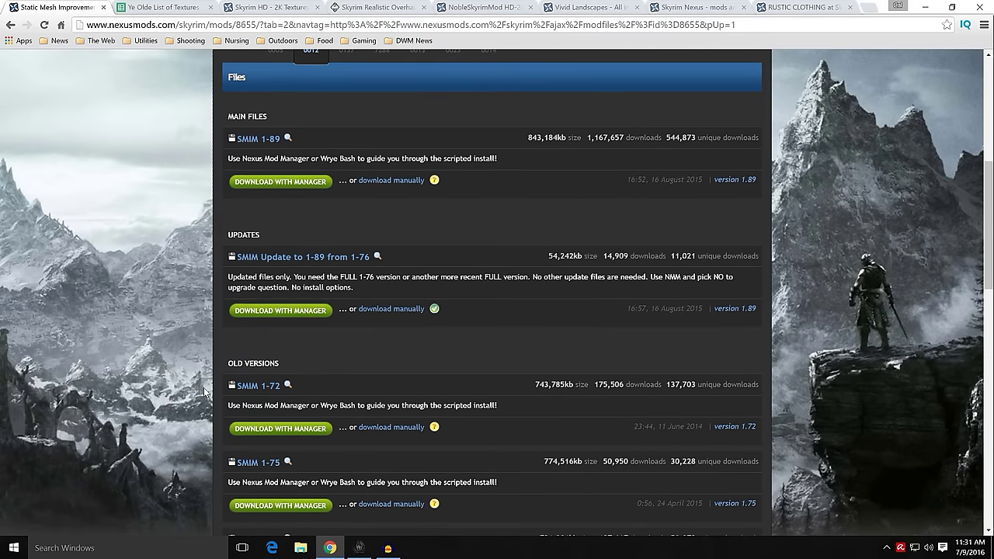
{"action": "scroll", "coordinate": [183, 280], "scroll_direction": "up", "scroll_amount": 2}
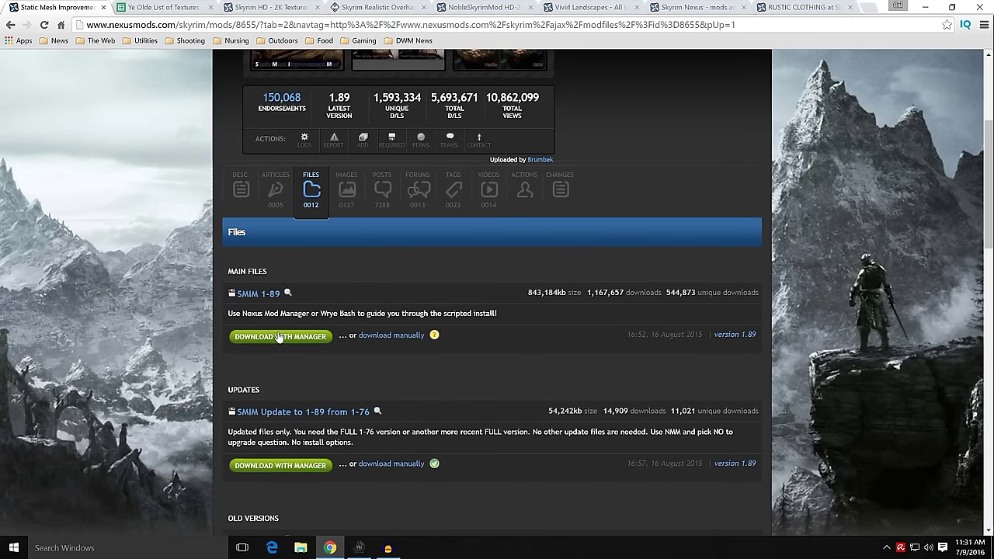
Step: Switch to Mod Organizer and install the downloaded SMIM 1-89 archive with the option "Install Everything with Dragonborn DLC"
{"action": "left_click", "coordinate": [359, 548]}
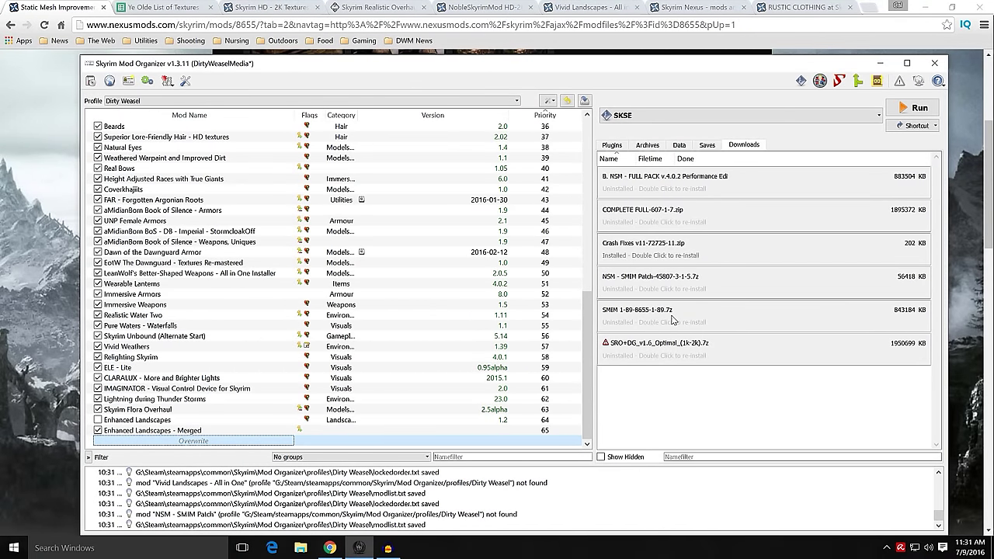
{"action": "left_click", "coordinate": [646, 321]}
{"action": "double_click", "coordinate": [647, 322]}
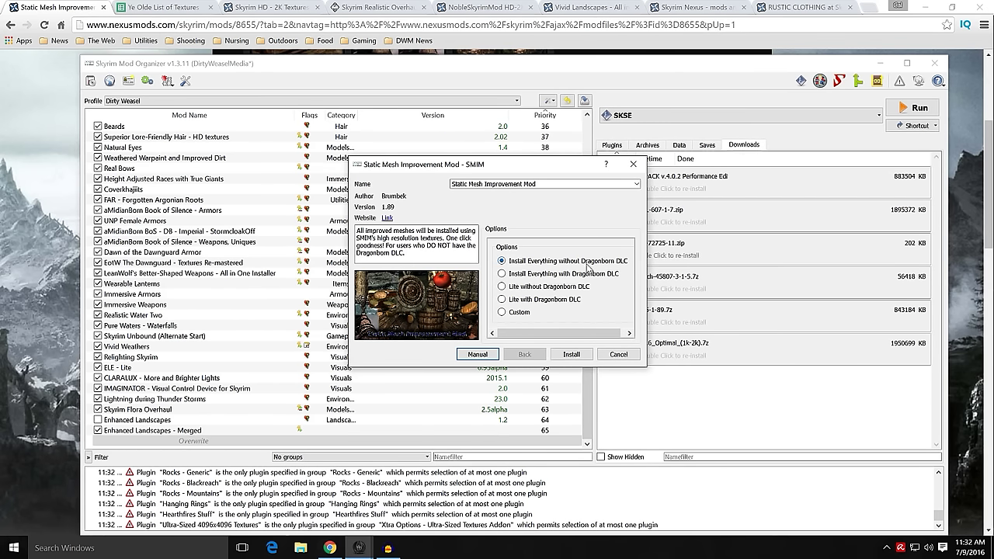
{"action": "left_click", "coordinate": [560, 276]}
{"action": "mouse_move", "coordinate": [575, 275]}
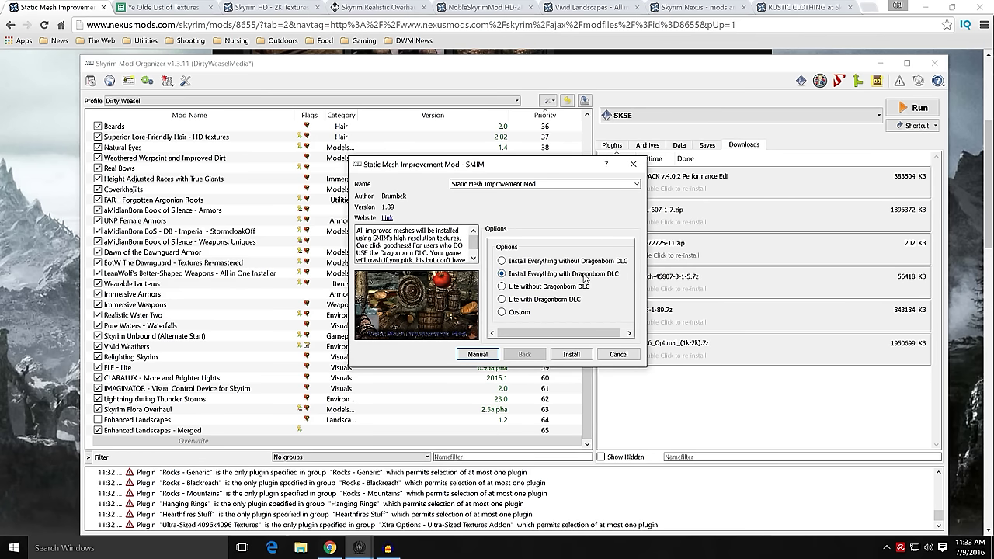
{"action": "left_click", "coordinate": [572, 354]}
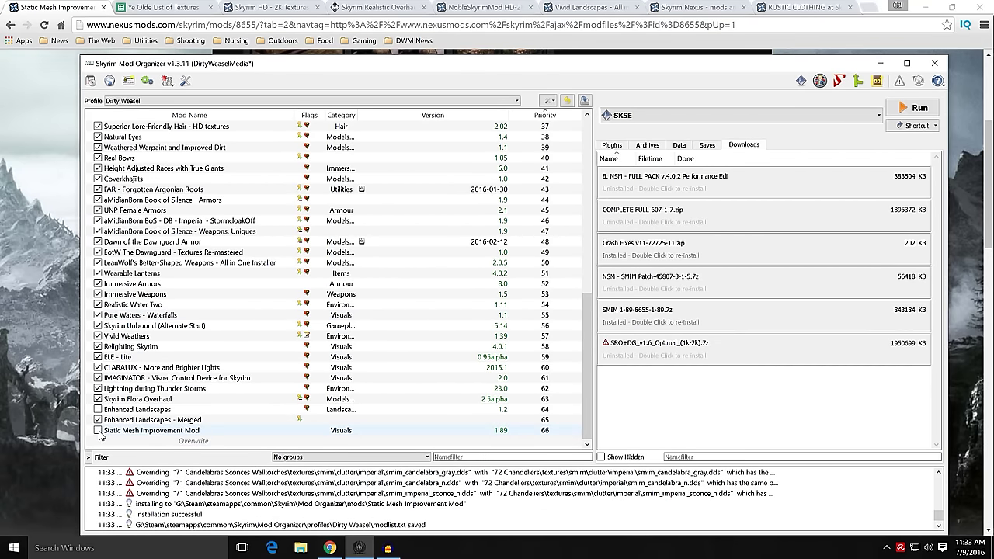
Step: Enable Static Mesh Improvement Mod and move it up the mod order to priority 29, between FISS Presets and RUSTIC CLOTHING
{"action": "left_click", "coordinate": [98, 431]}
{"action": "left_click_drag", "start_coordinate": [147, 432], "coordinate": [164, 211]}
{"action": "scroll", "coordinate": [210, 311], "scroll_direction": "up", "scroll_amount": 4}
{"action": "left_click_drag", "start_coordinate": [212, 339], "coordinate": [208, 195]}
{"action": "scroll", "coordinate": [227, 217], "scroll_direction": "up", "scroll_amount": 3}
{"action": "left_click_drag", "start_coordinate": [221, 296], "coordinate": [243, 266]}
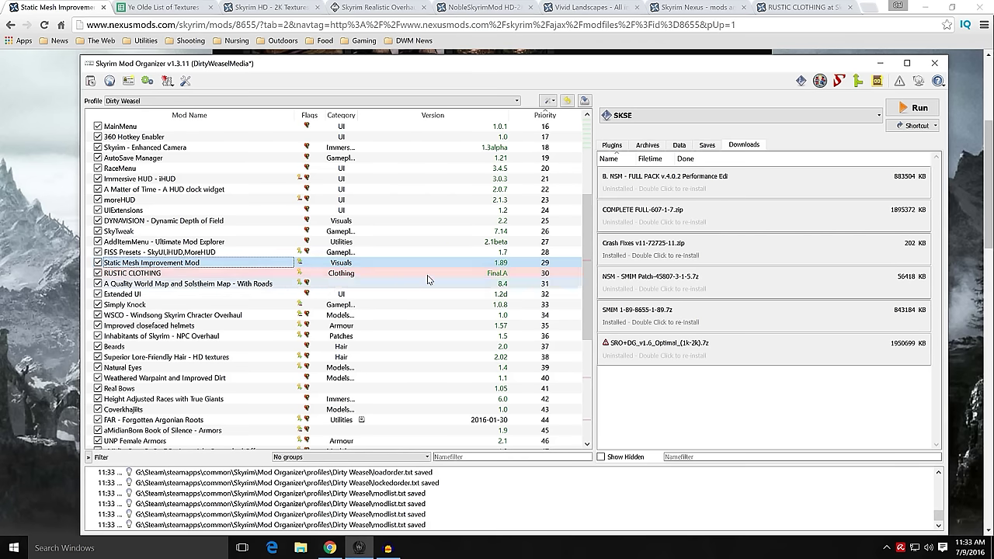
{"action": "double_click", "coordinate": [451, 263]}
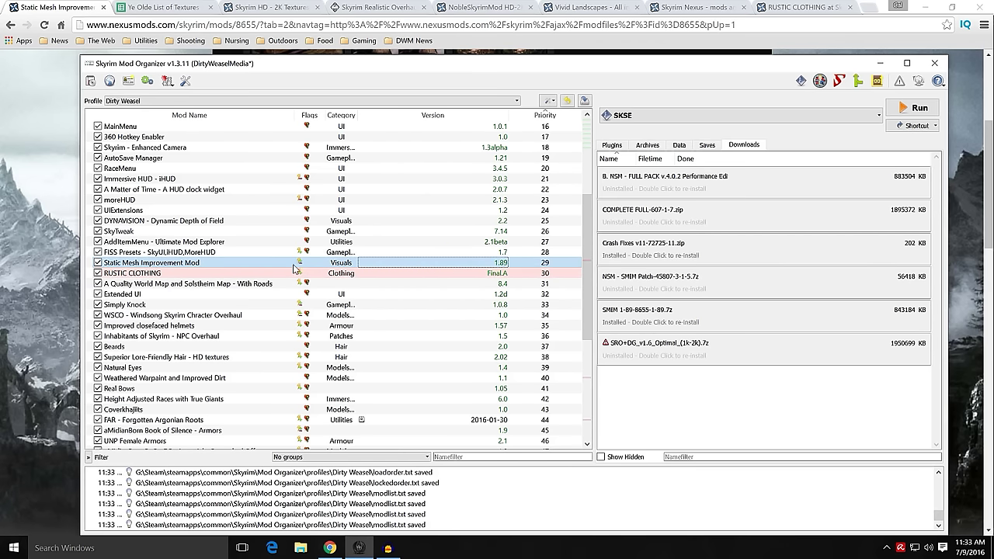
{"action": "left_click", "coordinate": [242, 263]}
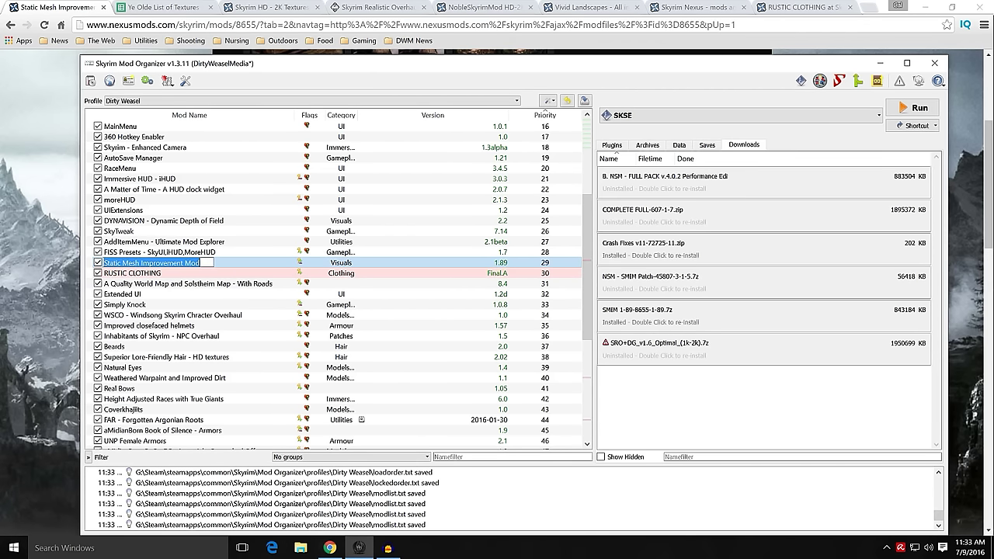
{"action": "key", "text": "Escape"}
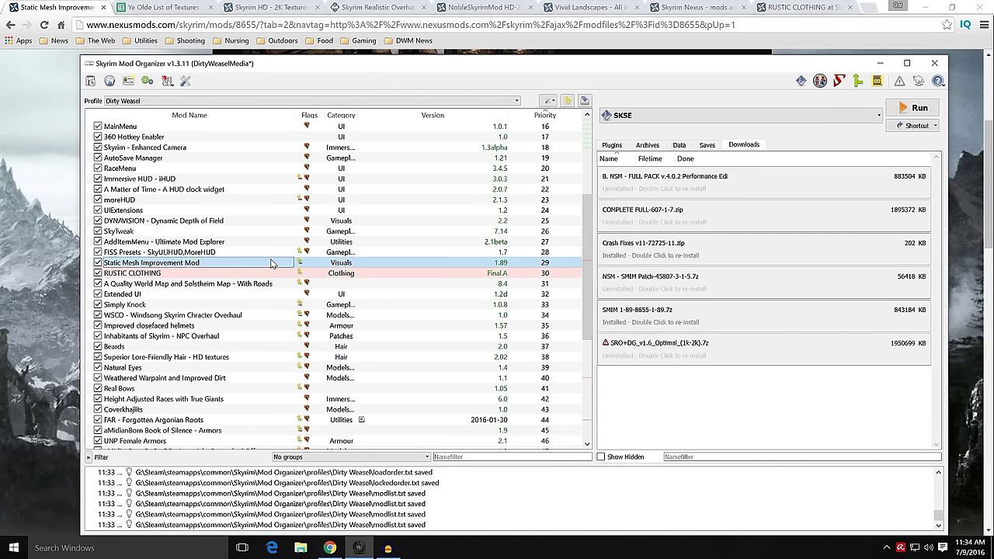
Step: Open the details of Static Mesh Improvement Mod and expand the textures folder in its file tree
{"action": "double_click", "coordinate": [345, 267]}
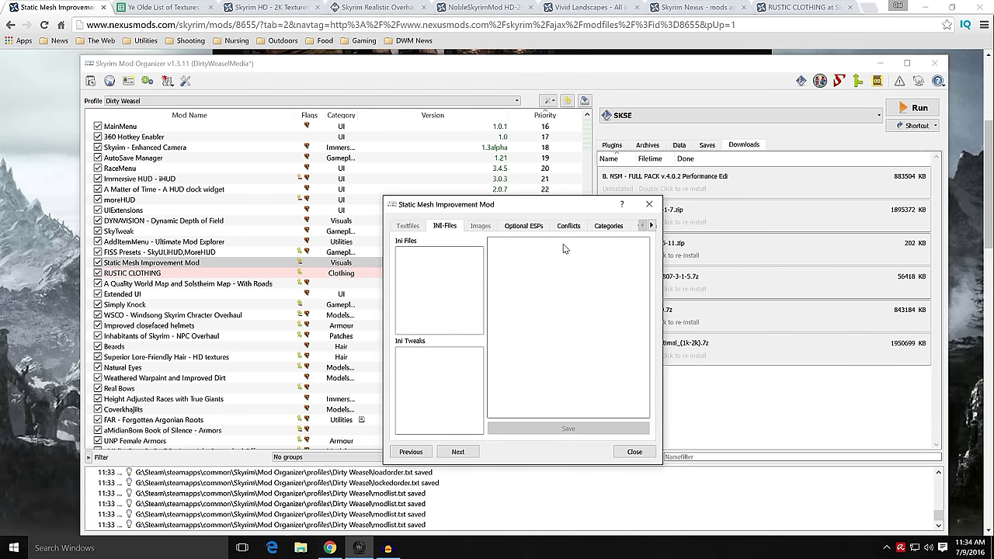
{"action": "left_click", "coordinate": [651, 225]}
{"action": "left_click", "coordinate": [651, 225]}
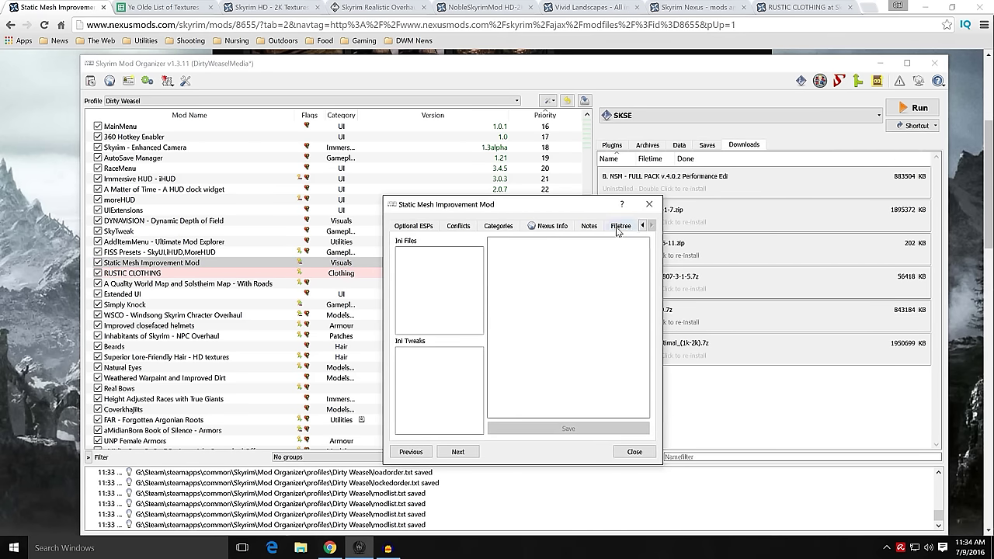
{"action": "left_click", "coordinate": [620, 226]}
{"action": "double_click", "coordinate": [413, 268]}
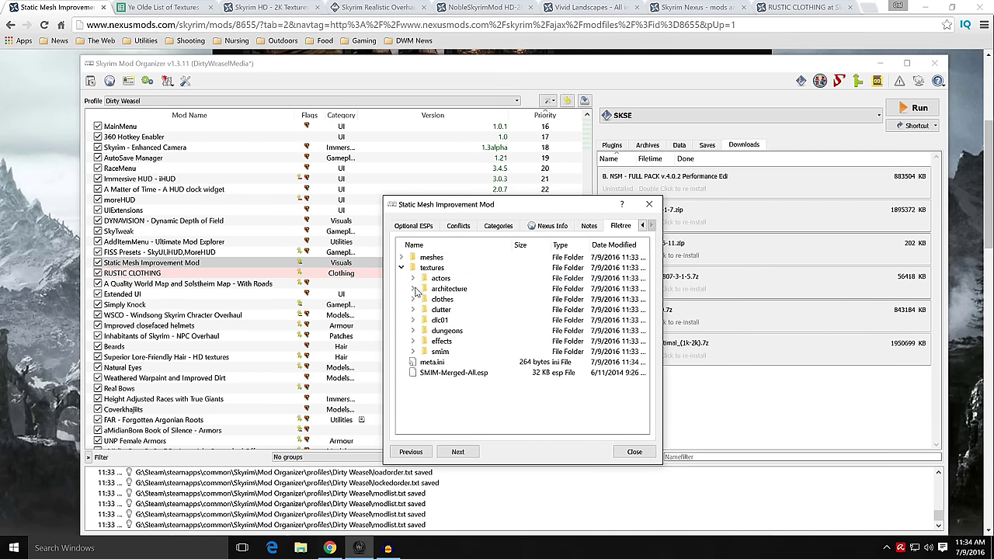
Step: Collapse the textures folder, close the Static Mesh Improvement Mod details and look through the mod list down to its end
{"action": "left_click", "coordinate": [402, 269]}
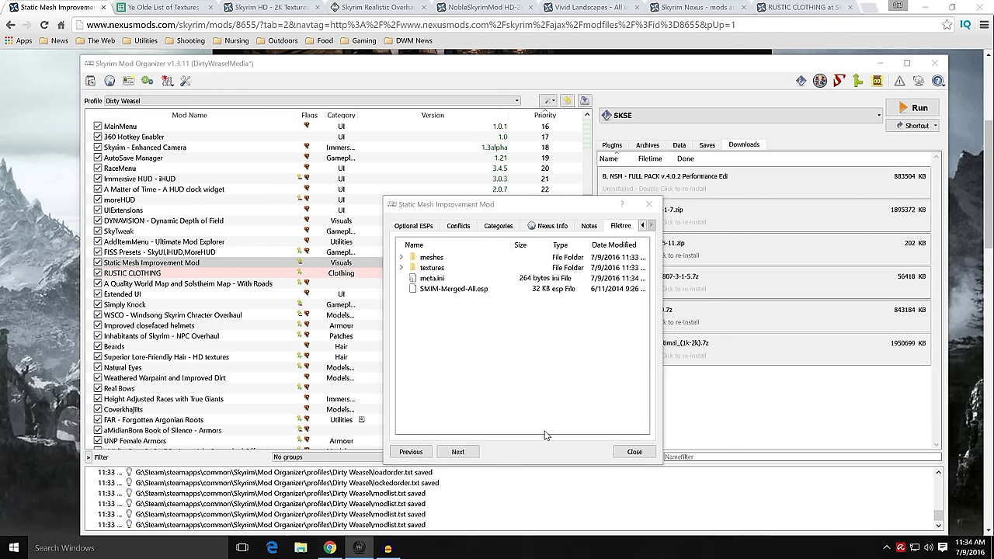
{"action": "left_click", "coordinate": [635, 451]}
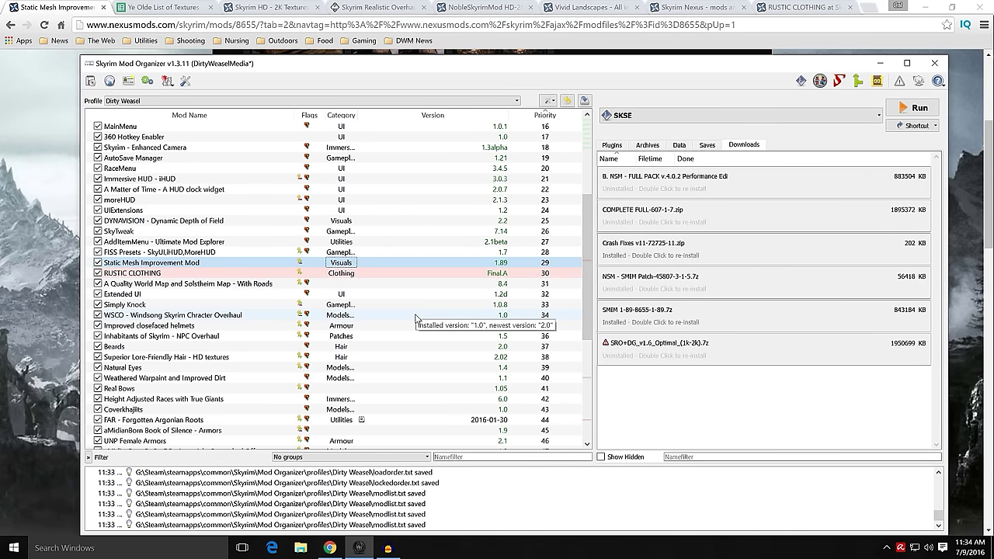
{"action": "left_click", "coordinate": [374, 263]}
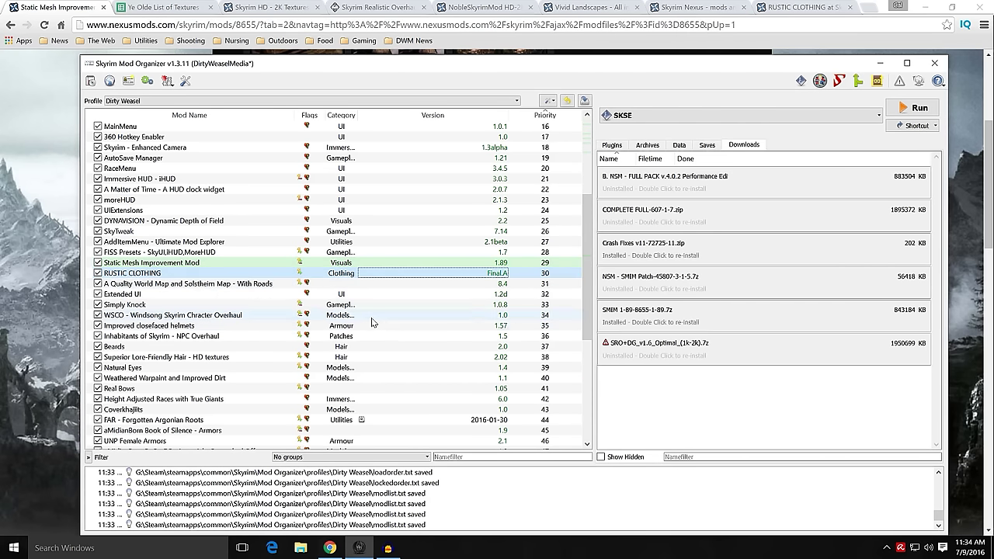
{"action": "scroll", "coordinate": [375, 321], "scroll_direction": "down", "scroll_amount": 5}
{"action": "scroll", "coordinate": [376, 321], "scroll_direction": "down", "scroll_amount": 2}
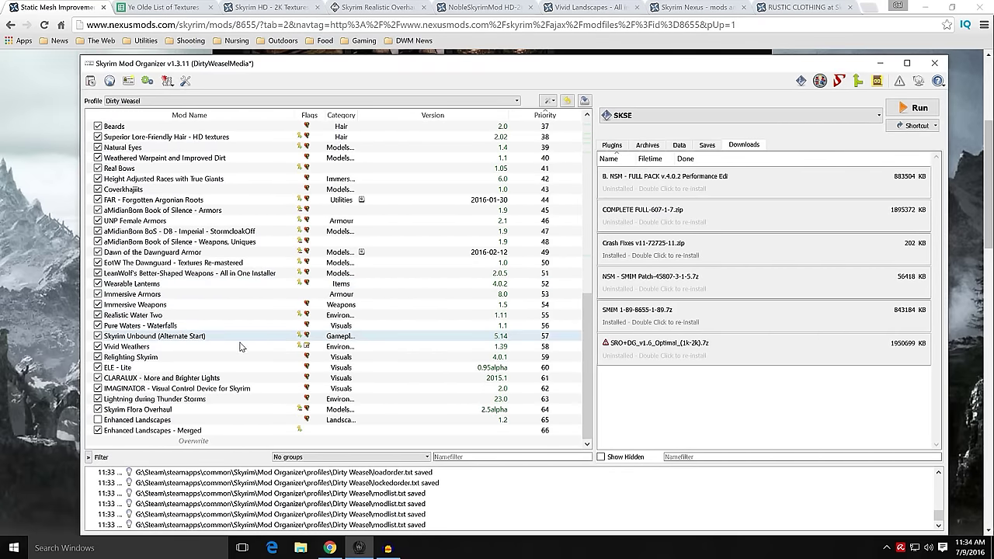
Step: Switch to Chrome, close the Static Mesh Improvement Mod page and read the READ THIS FIRST sheet of Ye Olde List of Textures
{"action": "left_click", "coordinate": [880, 63]}
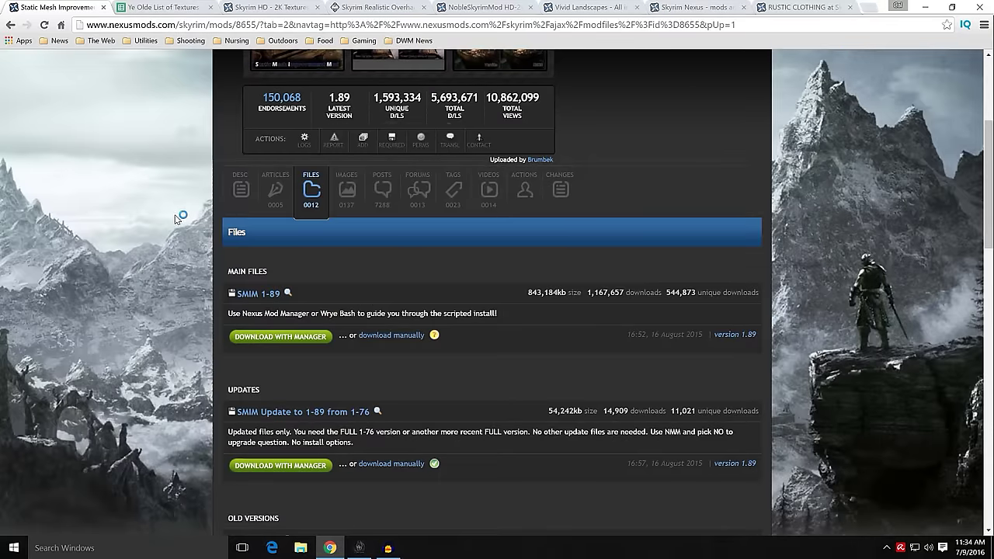
{"action": "left_click", "coordinate": [104, 7]}
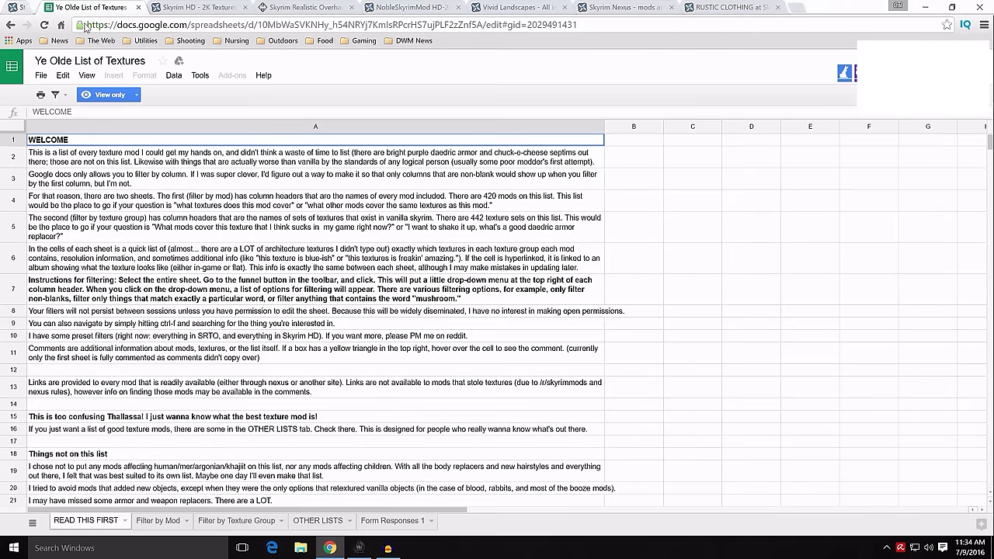
{"action": "left_click", "coordinate": [925, 7]}
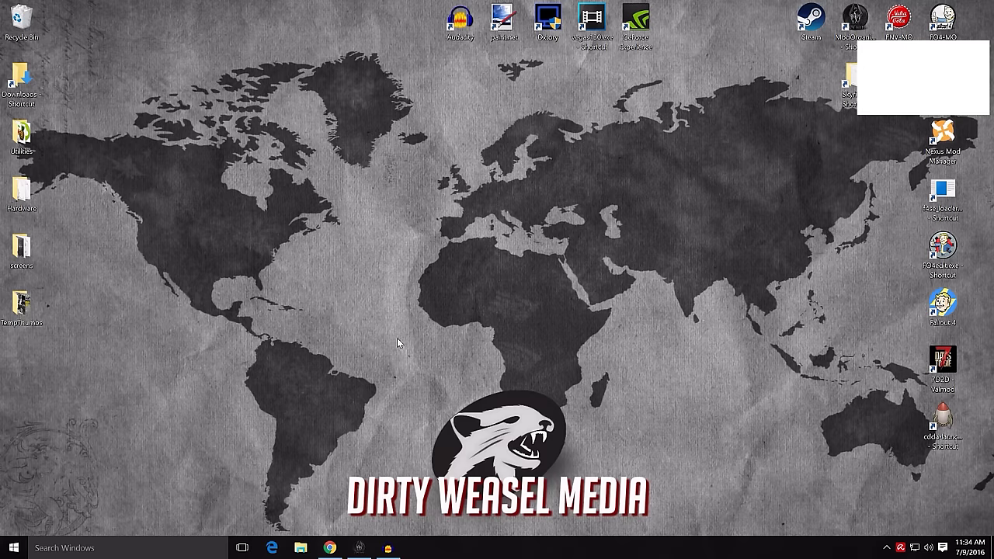
{"action": "left_click", "coordinate": [329, 548]}
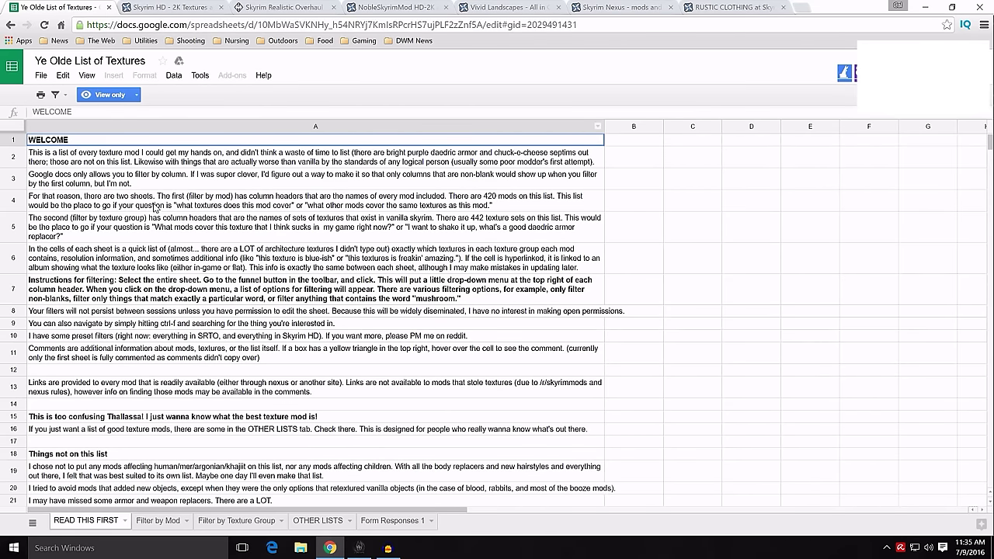
{"action": "scroll", "coordinate": [249, 231], "scroll_direction": "down", "scroll_amount": 3}
{"action": "scroll", "coordinate": [249, 231], "scroll_direction": "up", "scroll_amount": 3}
{"action": "scroll", "coordinate": [194, 345], "scroll_direction": "down", "scroll_amount": 5}
{"action": "scroll", "coordinate": [194, 345], "scroll_direction": "up", "scroll_amount": 5}
Step: Open the Filter by Mod sheet and examine which actor, architecture and dungeon texture sets each mod covers
{"action": "left_click", "coordinate": [158, 522]}
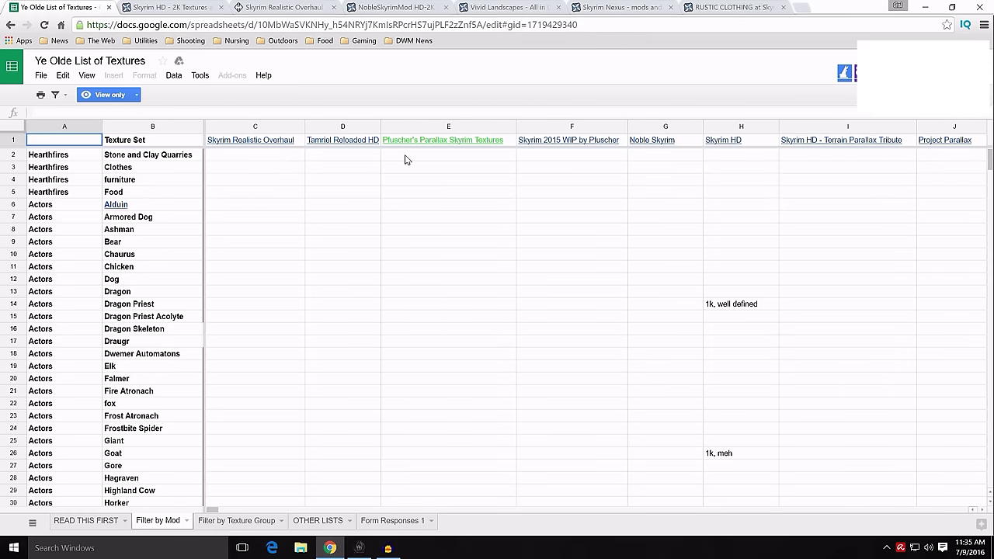
{"action": "mouse_move", "coordinate": [214, 509]}
{"action": "left_mouse_down"}
{"action": "mouse_move", "coordinate": [962, 511]}
{"action": "mouse_move", "coordinate": [199, 510]}
{"action": "left_mouse_up"}
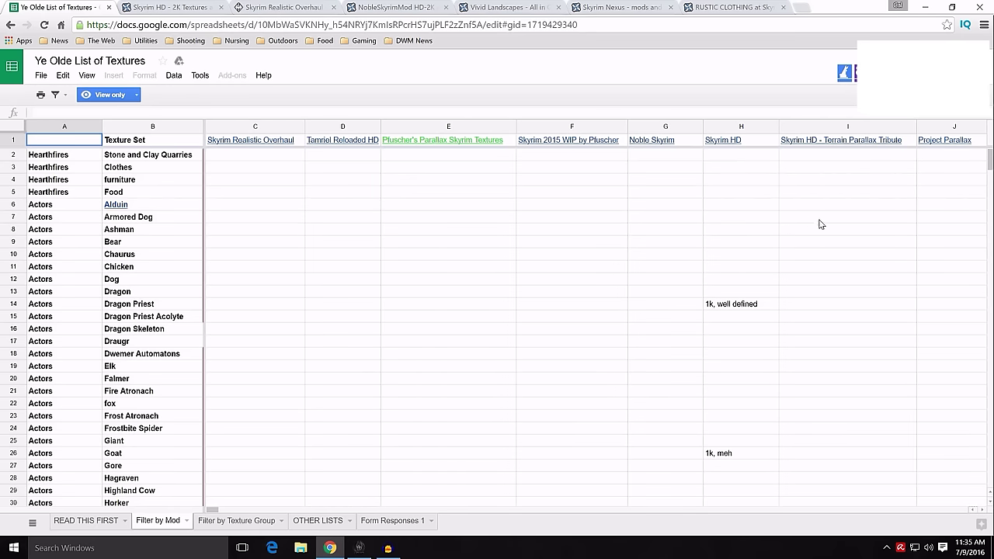
{"action": "left_click_drag", "start_coordinate": [206, 514], "coordinate": [241, 512]}
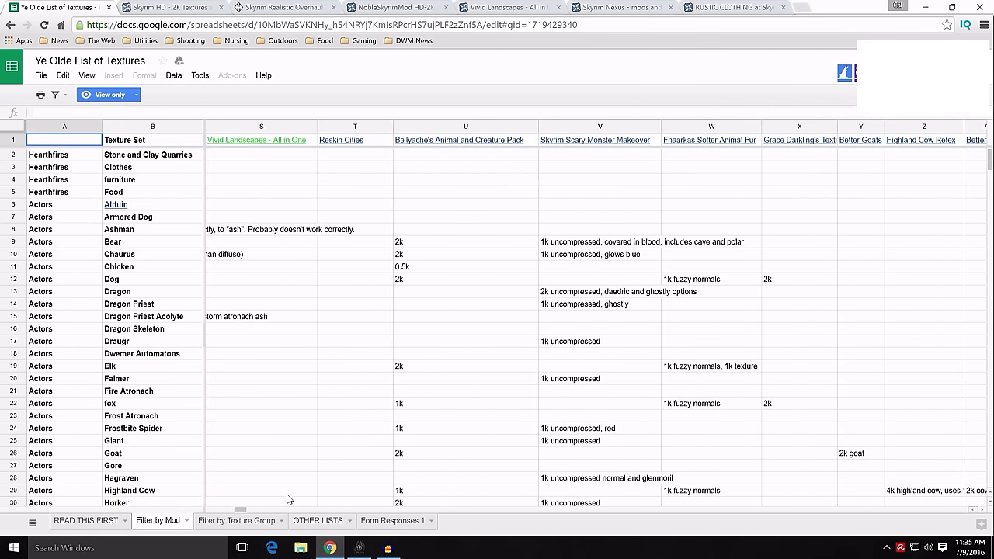
{"action": "left_click_drag", "start_coordinate": [244, 513], "coordinate": [212, 513]}
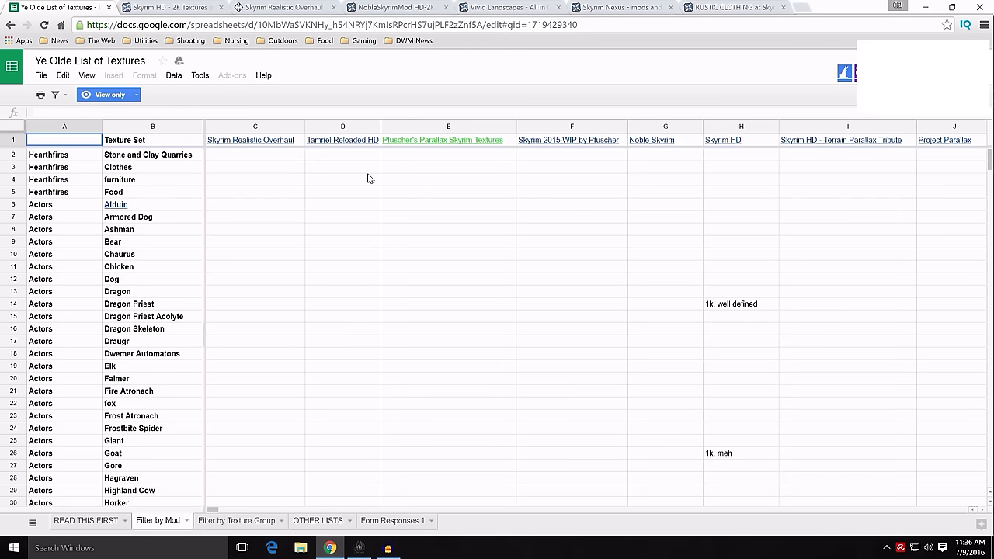
{"action": "mouse_move", "coordinate": [723, 150]}
{"action": "left_click_drag", "start_coordinate": [991, 159], "coordinate": [990, 189]}
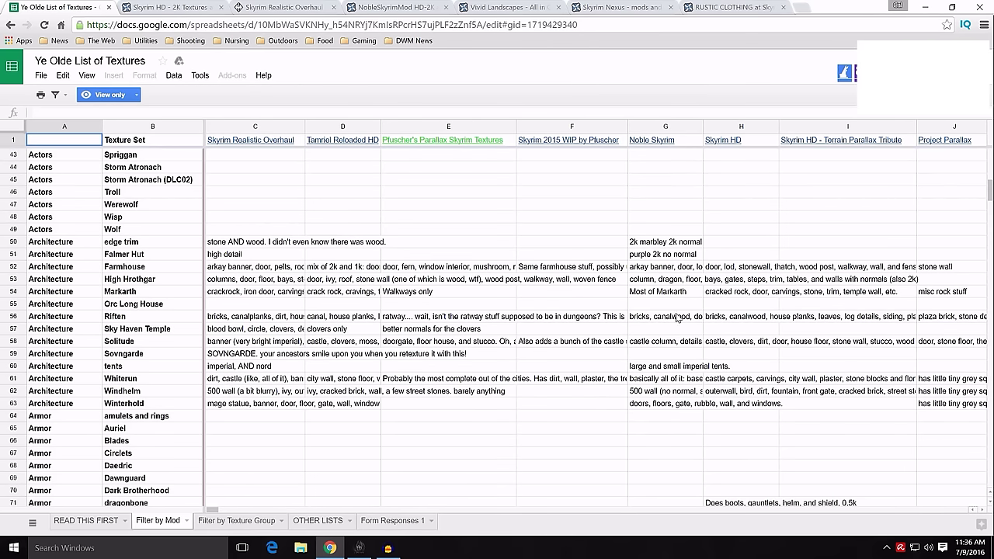
{"action": "left_click_drag", "start_coordinate": [991, 193], "coordinate": [989, 386]}
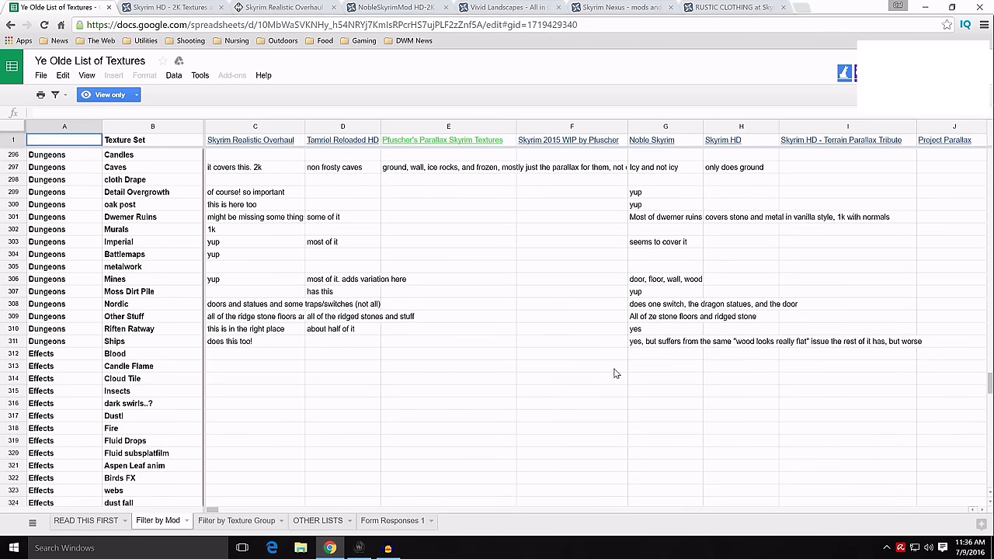
{"action": "left_click_drag", "start_coordinate": [990, 386], "coordinate": [990, 380]}
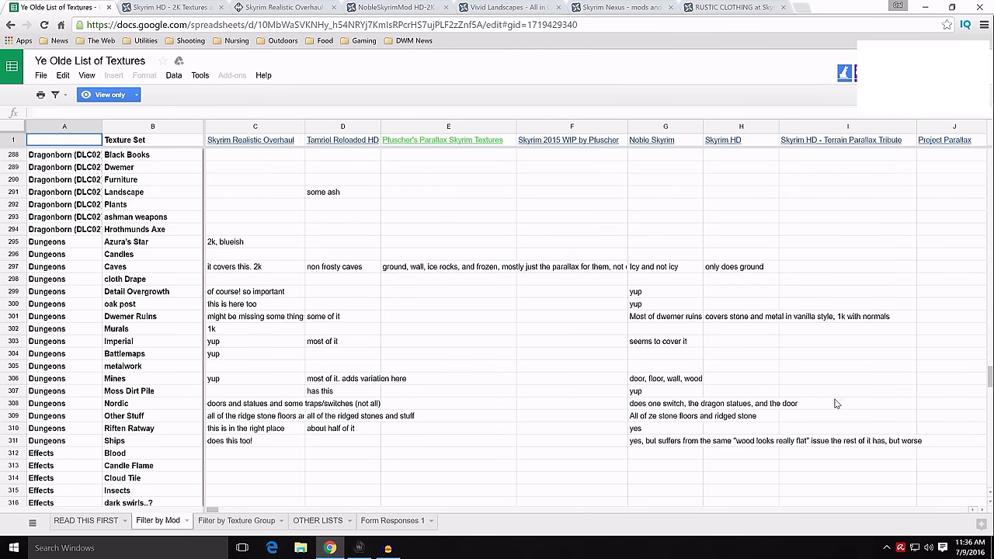
{"action": "left_click_drag", "start_coordinate": [989, 378], "coordinate": [990, 160]}
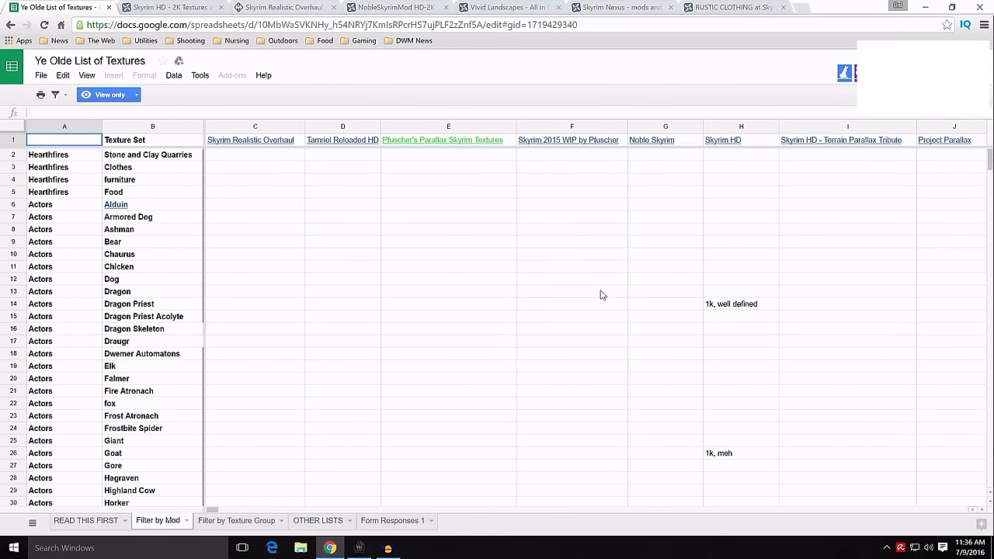
Step: Examine the mods covering the actor textures in the Filter by Texture Group sheet, and return to the Filter by Mod sheet
{"action": "left_click", "coordinate": [230, 522]}
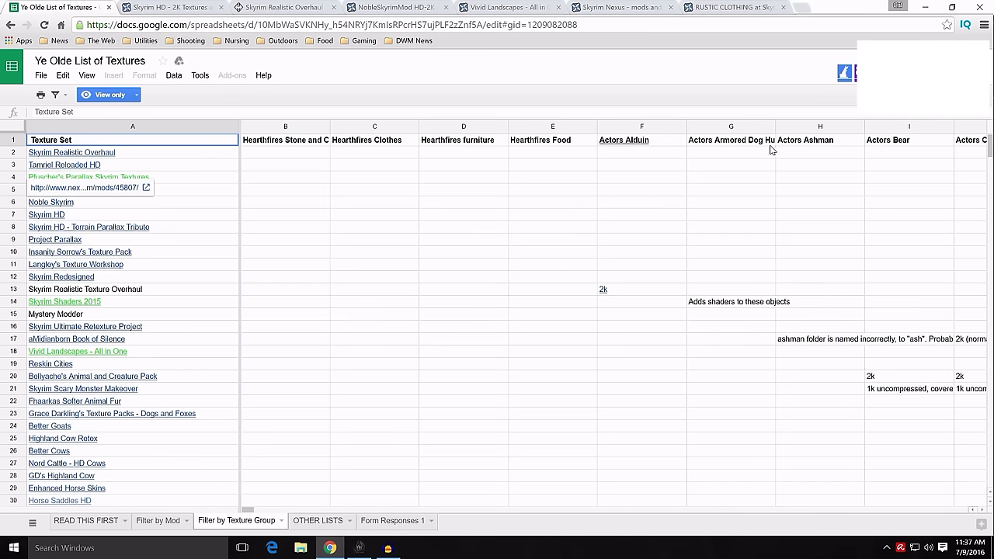
{"action": "left_click_drag", "start_coordinate": [249, 509], "coordinate": [265, 509]}
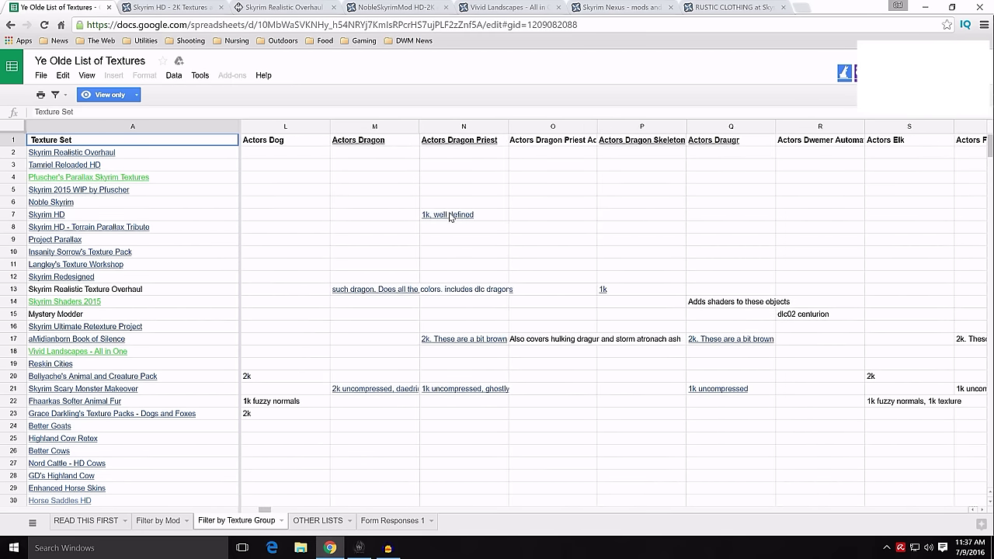
{"action": "mouse_move", "coordinate": [451, 223]}
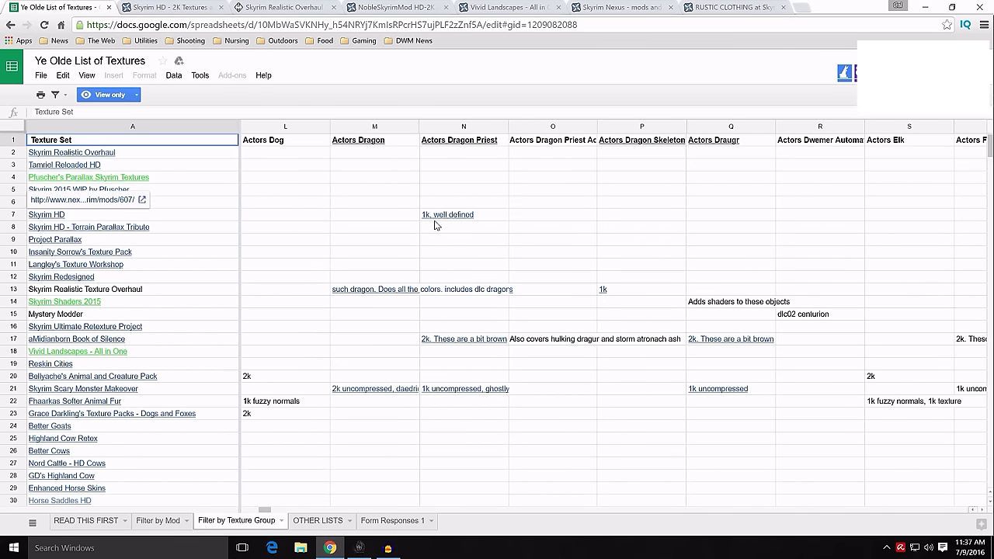
{"action": "mouse_move", "coordinate": [988, 161]}
{"action": "left_mouse_down"}
{"action": "mouse_move", "coordinate": [991, 213]}
{"action": "mouse_move", "coordinate": [990, 142]}
{"action": "left_mouse_up"}
{"action": "left_click_drag", "start_coordinate": [265, 510], "coordinate": [265, 510]}
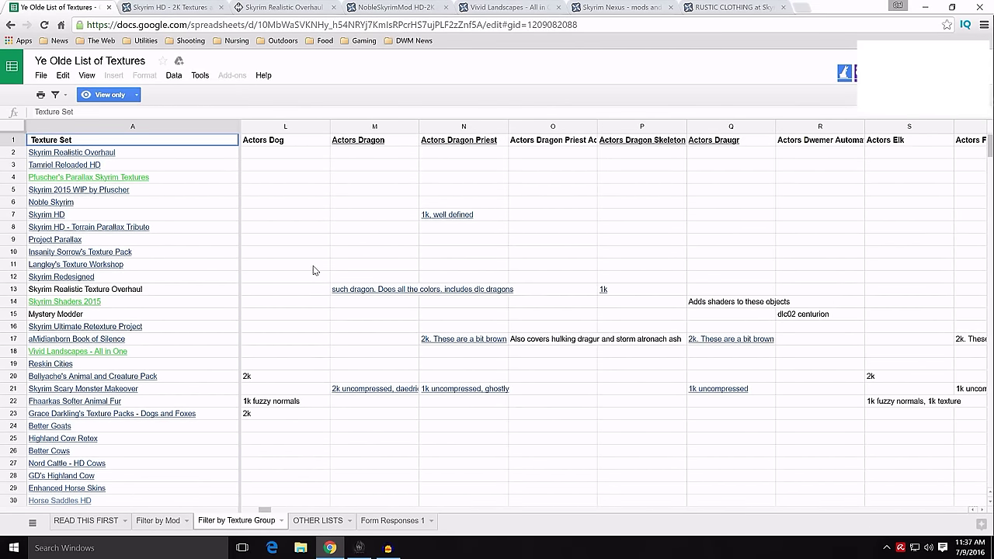
{"action": "left_click", "coordinate": [144, 523]}
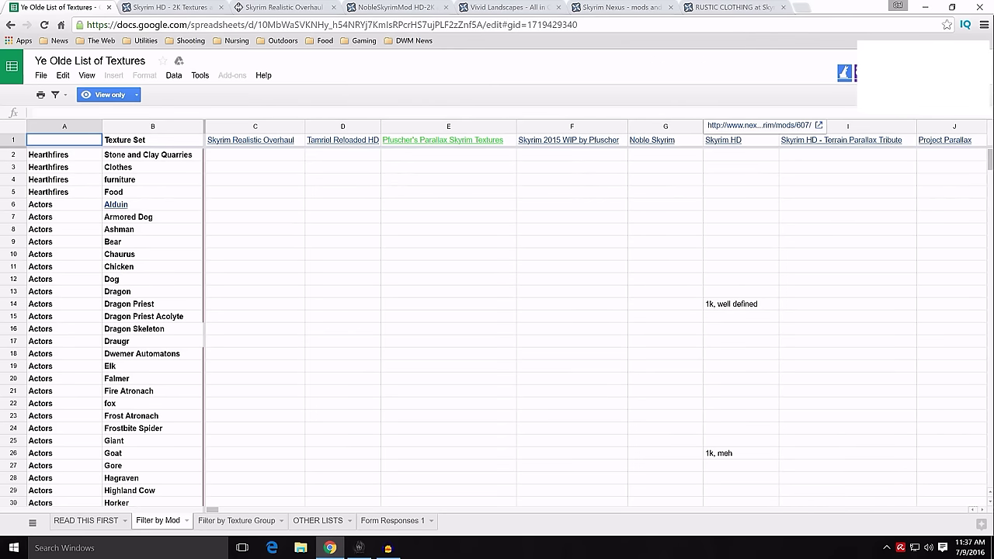
Step: Close the texture list spreadsheet and look over the description page of Skyrim HD - 2K Textures
{"action": "left_click", "coordinate": [108, 8]}
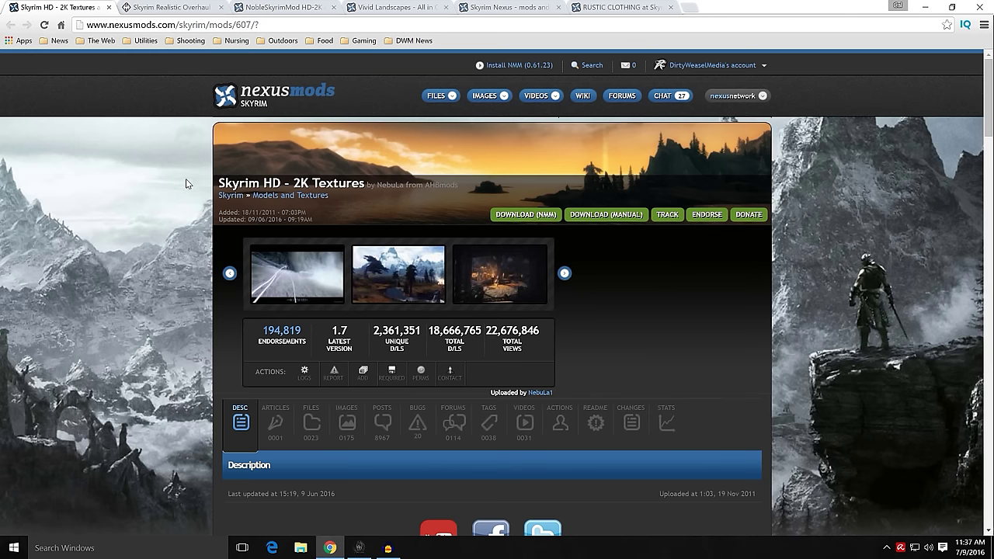
{"action": "scroll", "coordinate": [217, 248], "scroll_direction": "down", "scroll_amount": 2}
{"action": "scroll", "coordinate": [220, 255], "scroll_direction": "up", "scroll_amount": 2}
{"action": "scroll", "coordinate": [185, 257], "scroll_direction": "down", "scroll_amount": 5}
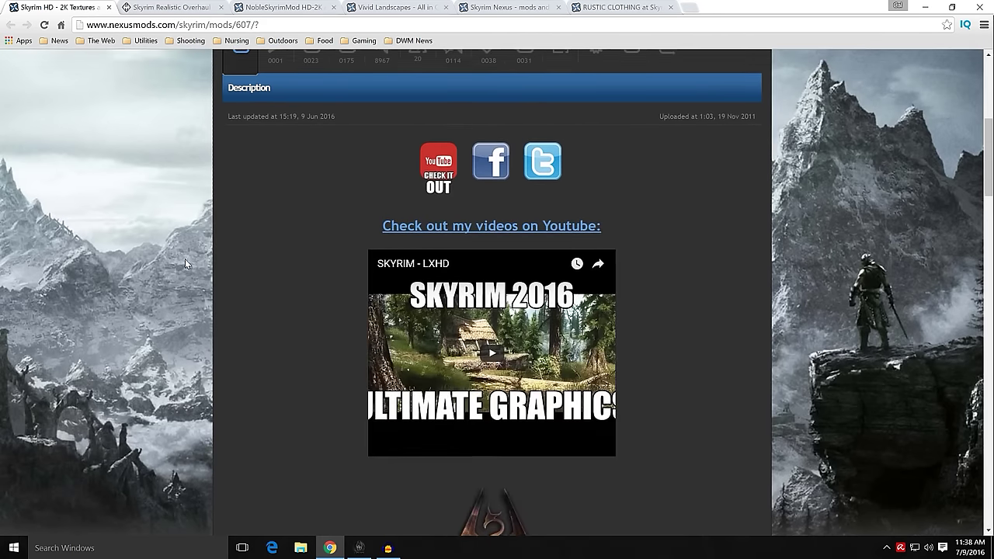
{"action": "scroll", "coordinate": [185, 258], "scroll_direction": "down", "scroll_amount": 7}
{"action": "scroll", "coordinate": [181, 264], "scroll_direction": "down", "scroll_amount": 1}
{"action": "scroll", "coordinate": [180, 266], "scroll_direction": "up", "scroll_amount": 6}
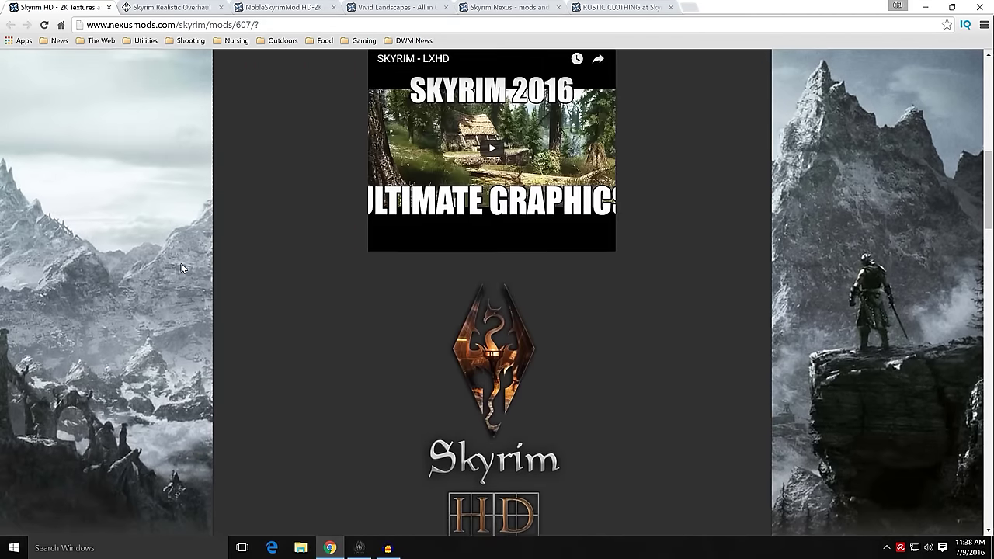
{"action": "scroll", "coordinate": [181, 268], "scroll_direction": "up", "scroll_amount": 7}
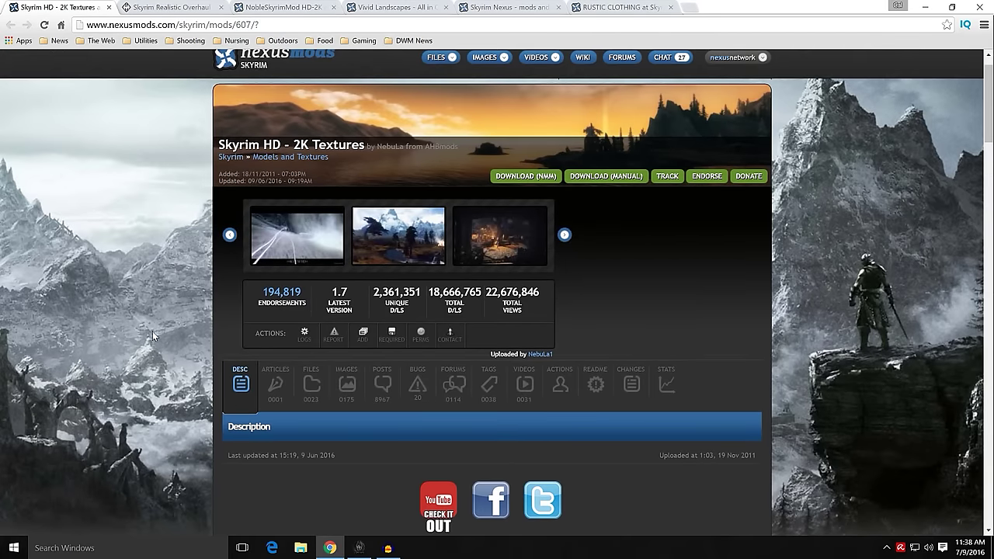
Step: Open the file list of Skyrim HD - 2K Textures and review the main and optional FULL and LITE downloads
{"action": "left_click", "coordinate": [311, 386]}
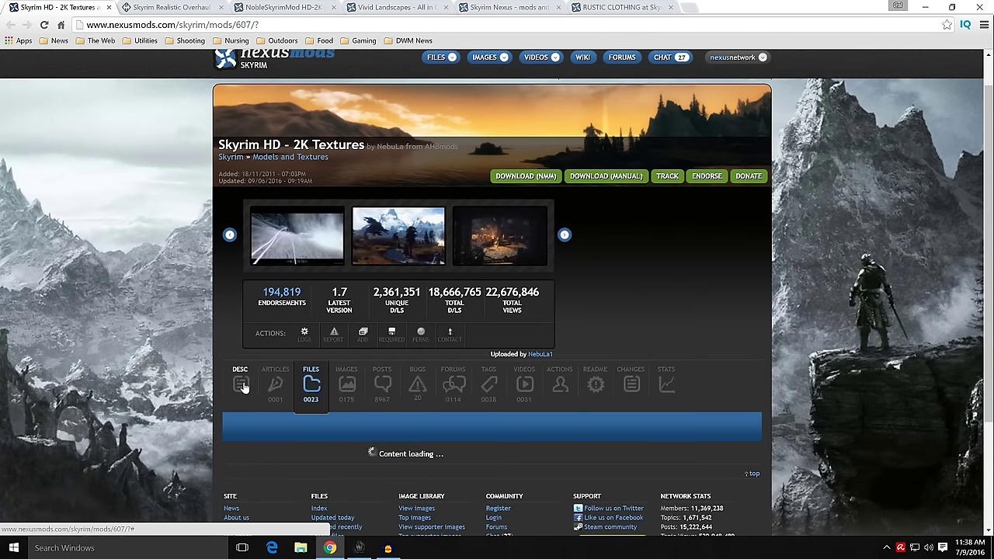
{"action": "scroll", "coordinate": [188, 330], "scroll_direction": "down", "scroll_amount": 5}
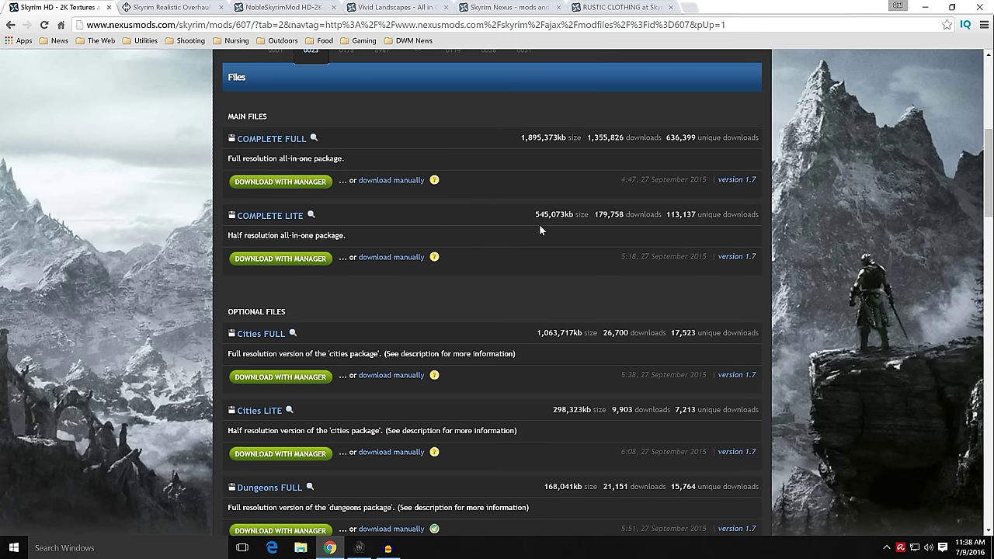
{"action": "scroll", "coordinate": [197, 286], "scroll_direction": "down", "scroll_amount": 2}
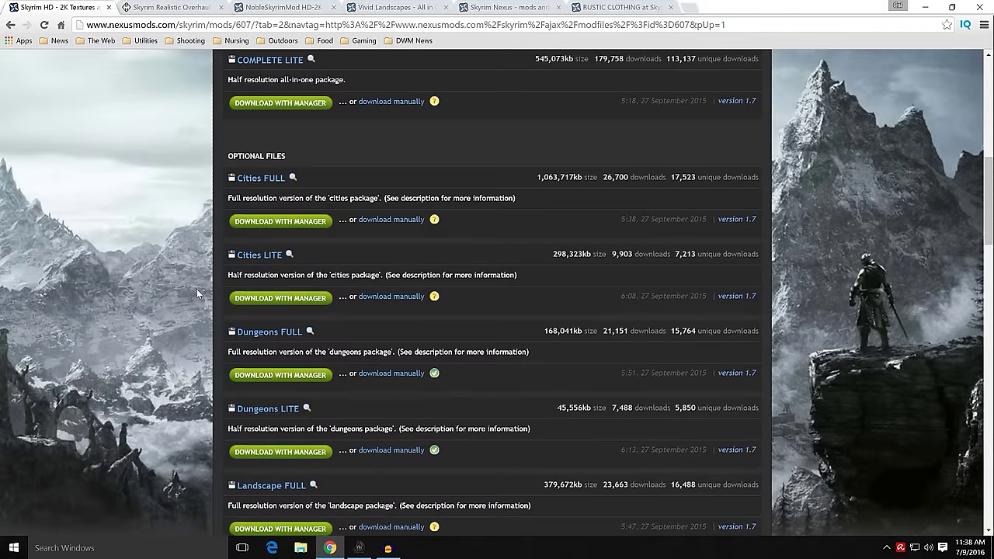
{"action": "scroll", "coordinate": [202, 326], "scroll_direction": "down", "scroll_amount": 4}
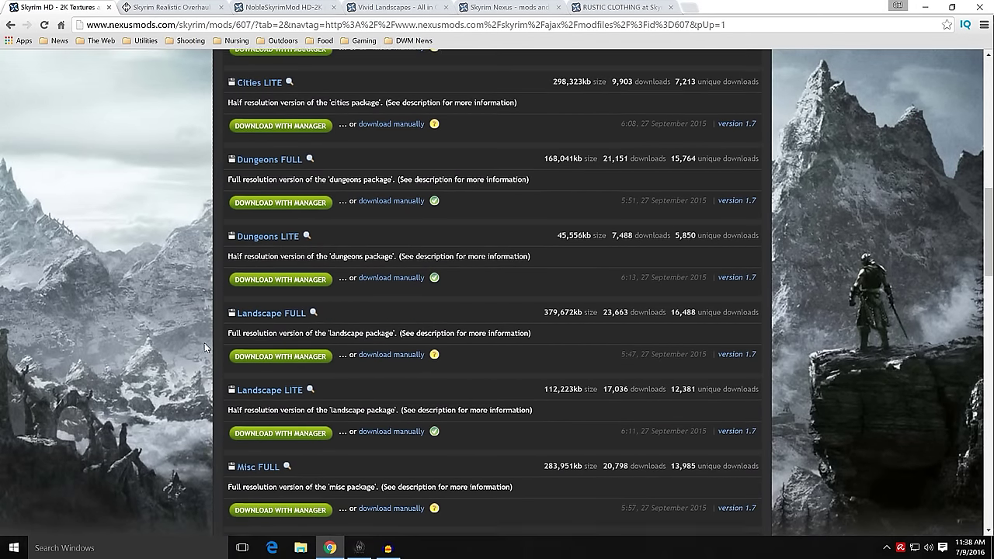
{"action": "scroll", "coordinate": [210, 356], "scroll_direction": "up", "scroll_amount": 6}
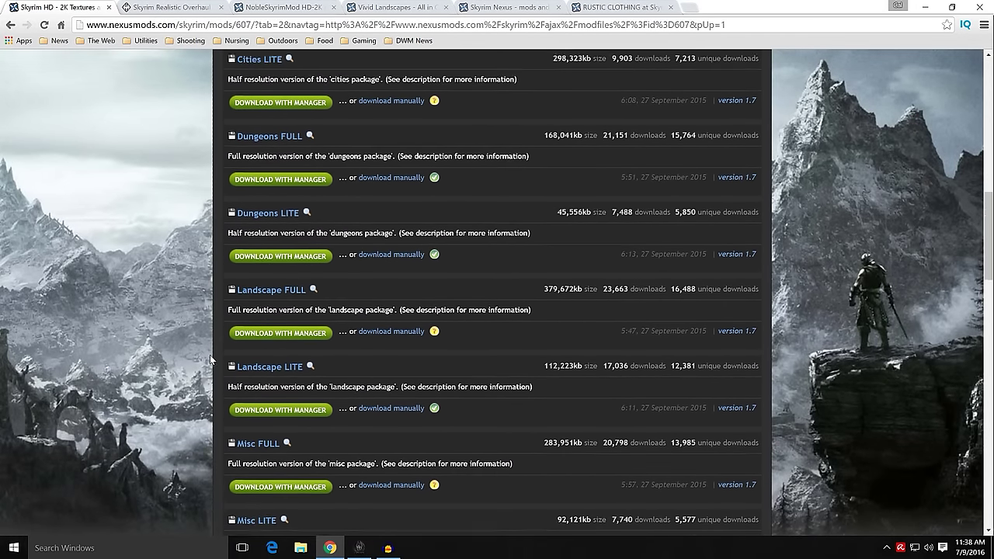
{"action": "scroll", "coordinate": [208, 352], "scroll_direction": "up", "scroll_amount": 2}
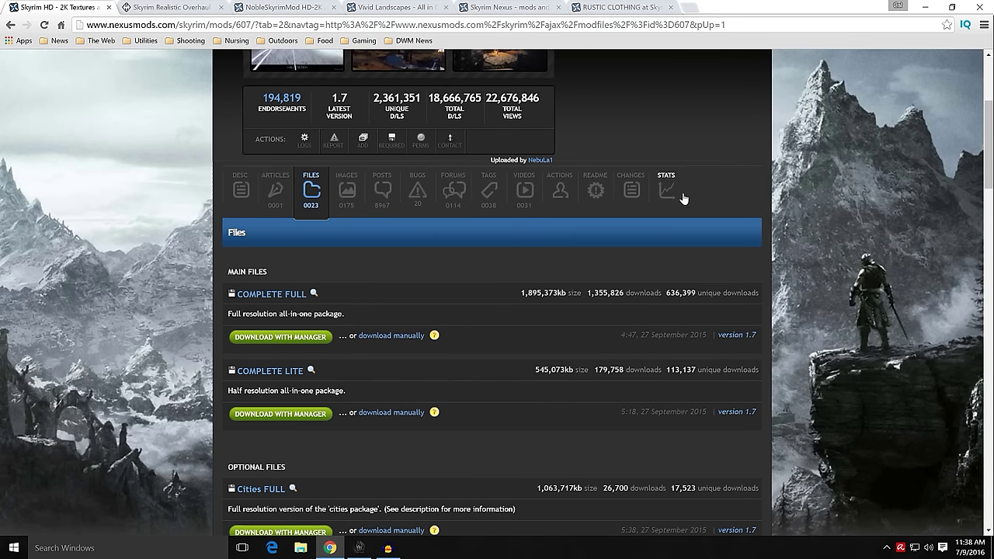
Step: Switch to Mod Organizer and manually install COMPLETE FULL-607-1-7.zip as Skyrim HD - 2K Textures, leaving out the README file
{"action": "left_click", "coordinate": [925, 7]}
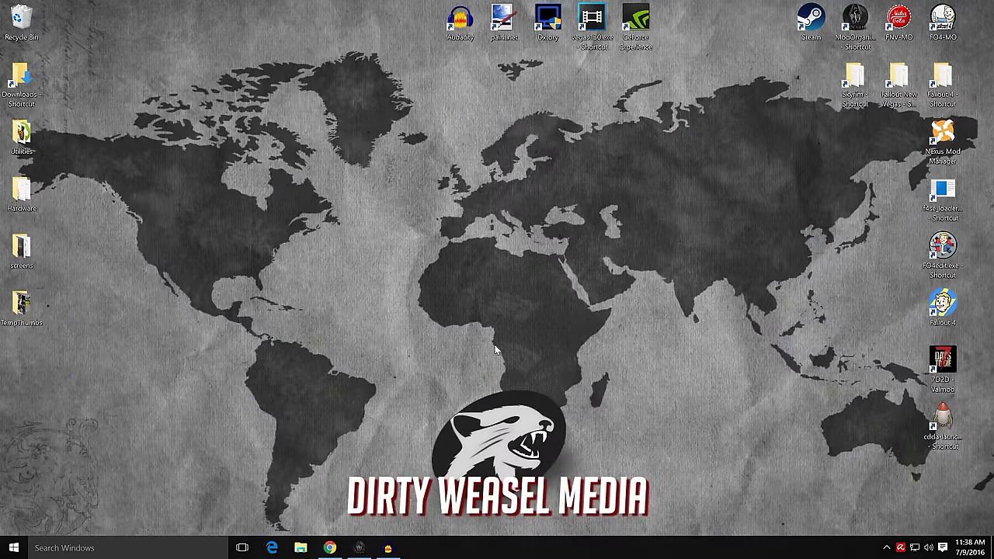
{"action": "left_click", "coordinate": [360, 547]}
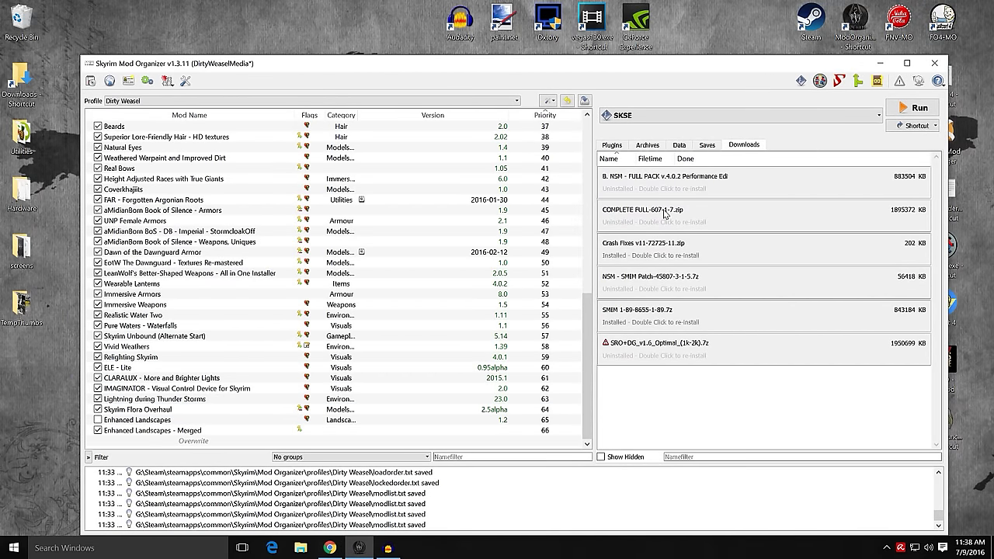
{"action": "mouse_move", "coordinate": [665, 214]}
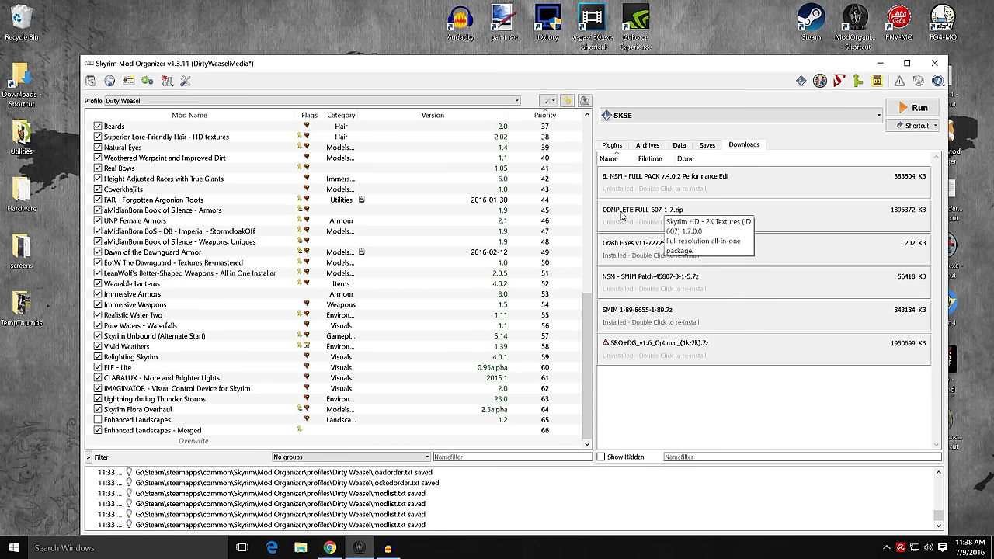
{"action": "double_click", "coordinate": [642, 220]}
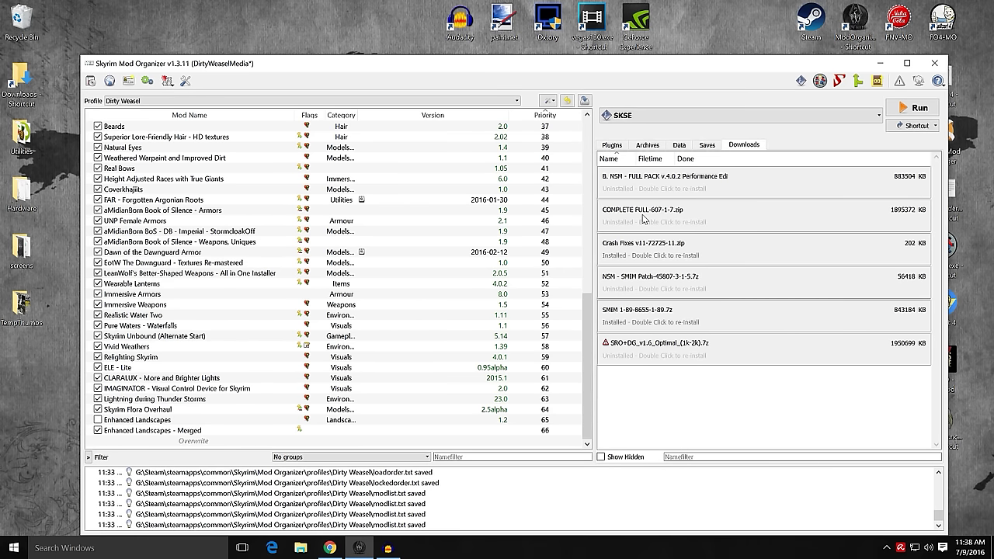
{"action": "left_click", "coordinate": [469, 312]}
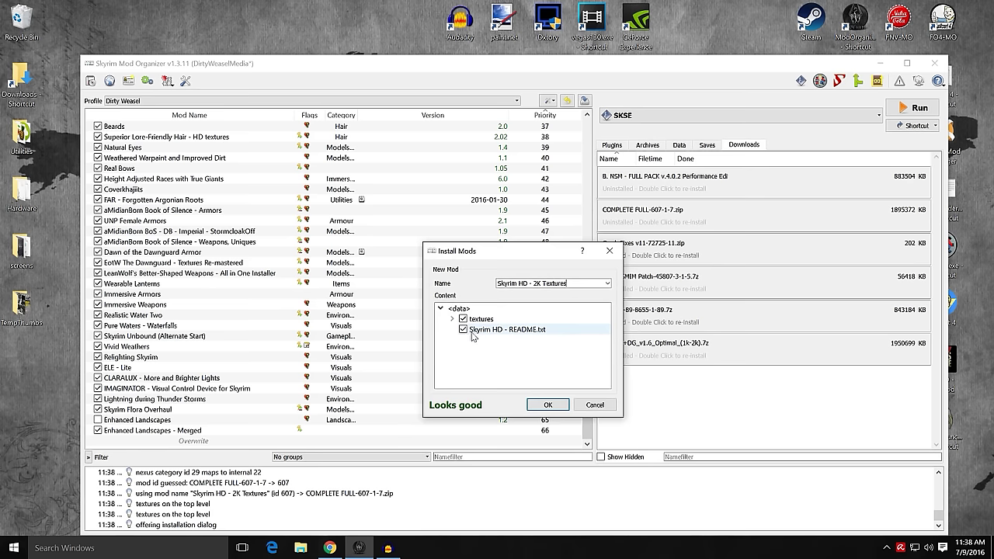
{"action": "left_click", "coordinate": [463, 330]}
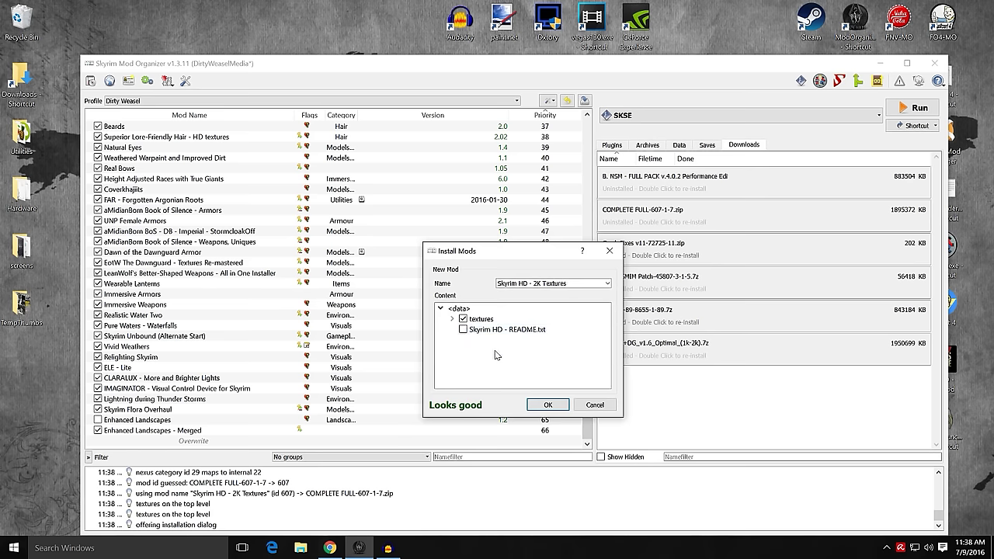
{"action": "left_click", "coordinate": [546, 406]}
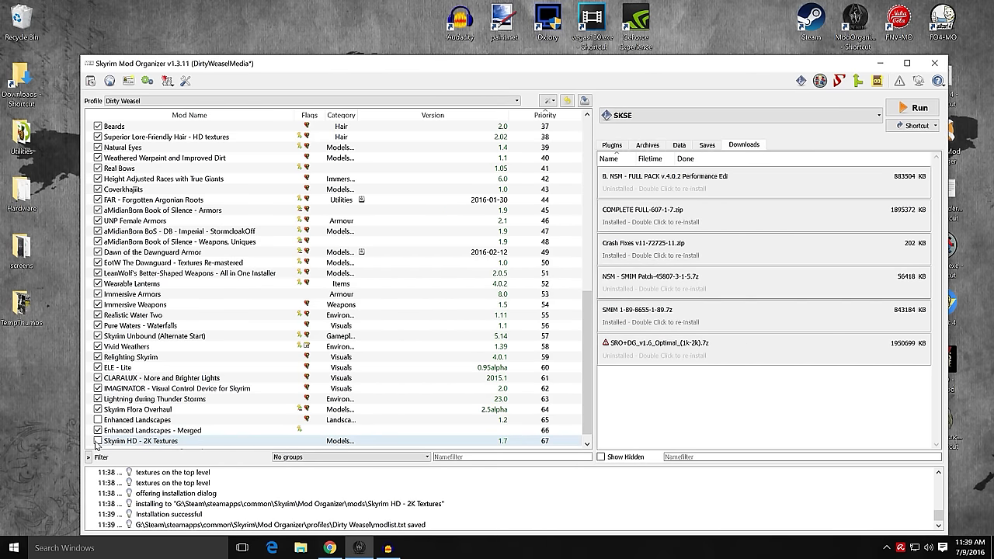
Step: Move Skyrim HD - 2K Textures directly below Static Mesh Improvement Mod at priority 30, and deactivate it
{"action": "left_click_drag", "start_coordinate": [151, 444], "coordinate": [195, 246]}
{"action": "scroll", "coordinate": [194, 246], "scroll_direction": "up", "scroll_amount": 3}
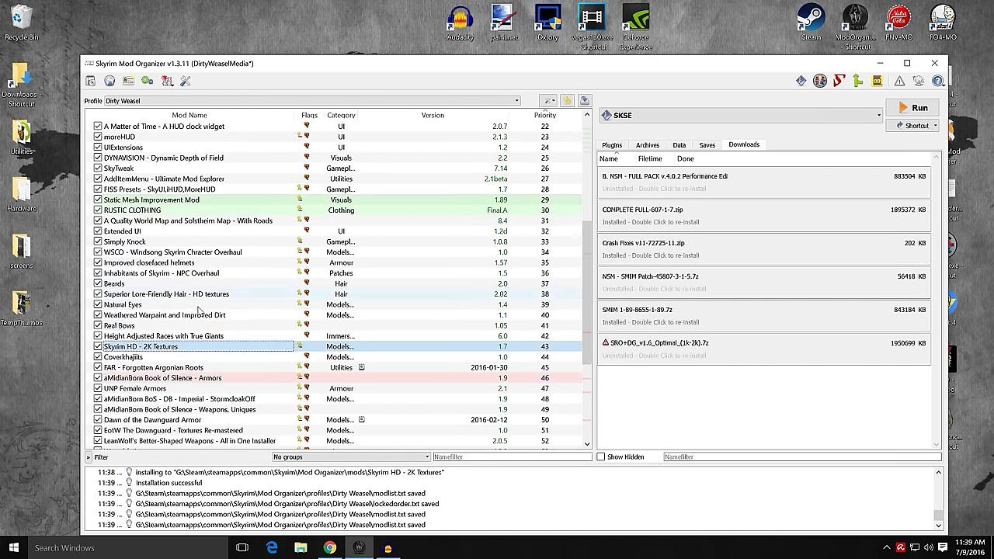
{"action": "left_click_drag", "start_coordinate": [199, 353], "coordinate": [210, 233]}
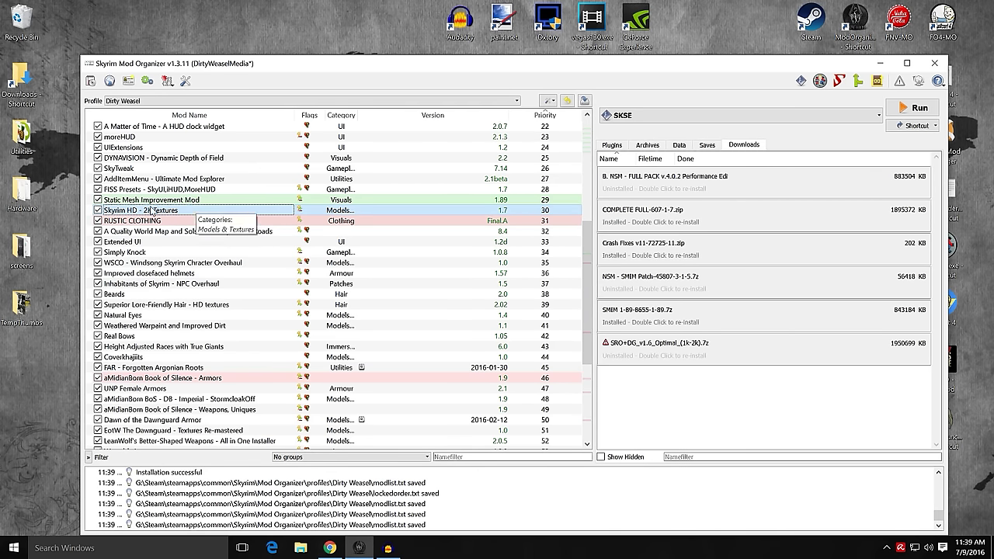
{"action": "left_click", "coordinate": [98, 211]}
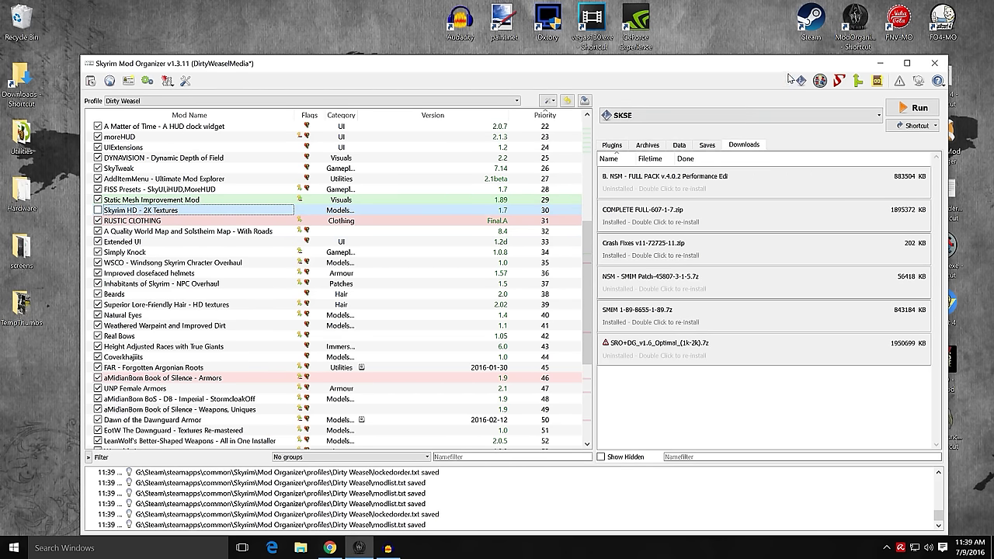
Step: Switch back to Chrome and return from the file list to the description page of Skyrim HD - 2K Textures
{"action": "left_click", "coordinate": [877, 63]}
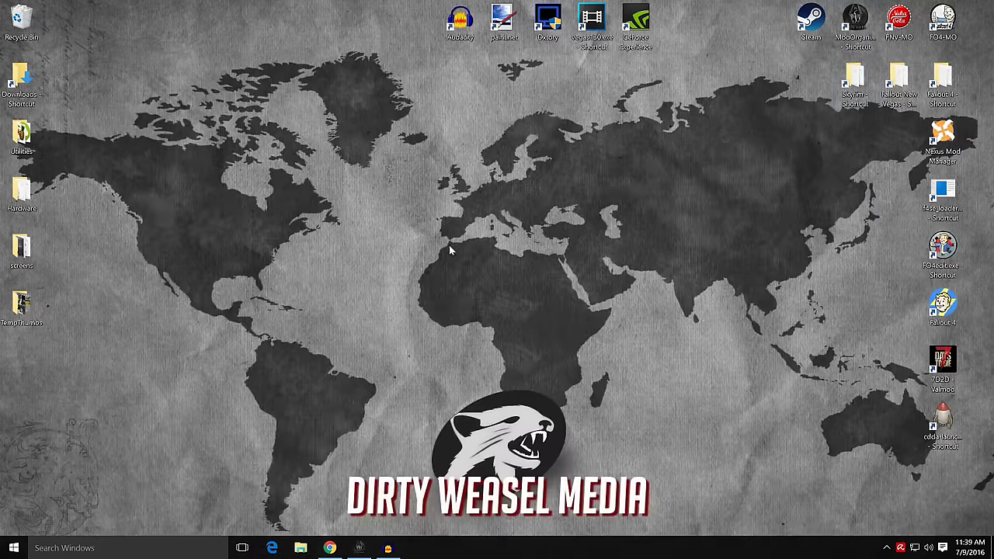
{"action": "left_click", "coordinate": [330, 548]}
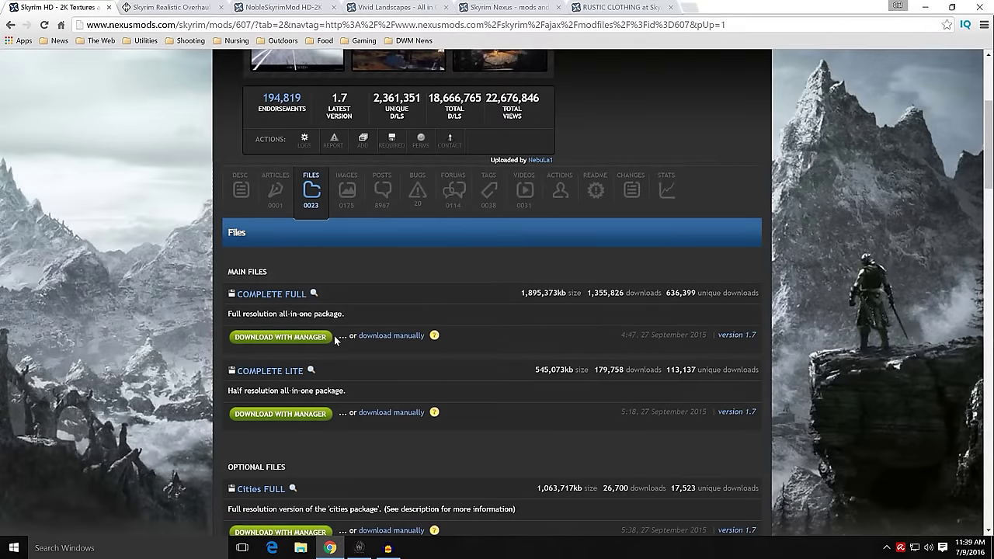
{"action": "scroll", "coordinate": [146, 175], "scroll_direction": "up", "scroll_amount": 2}
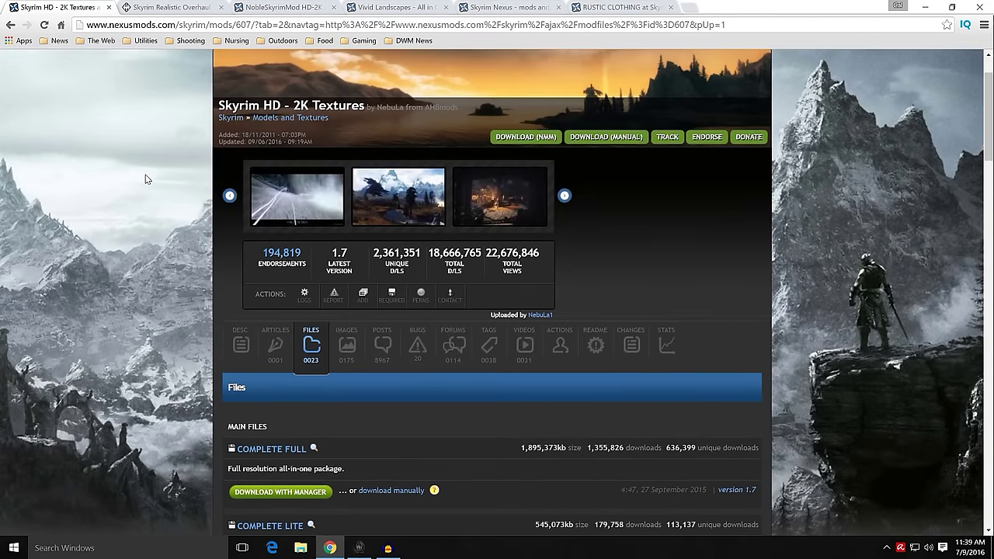
{"action": "left_click", "coordinate": [10, 25]}
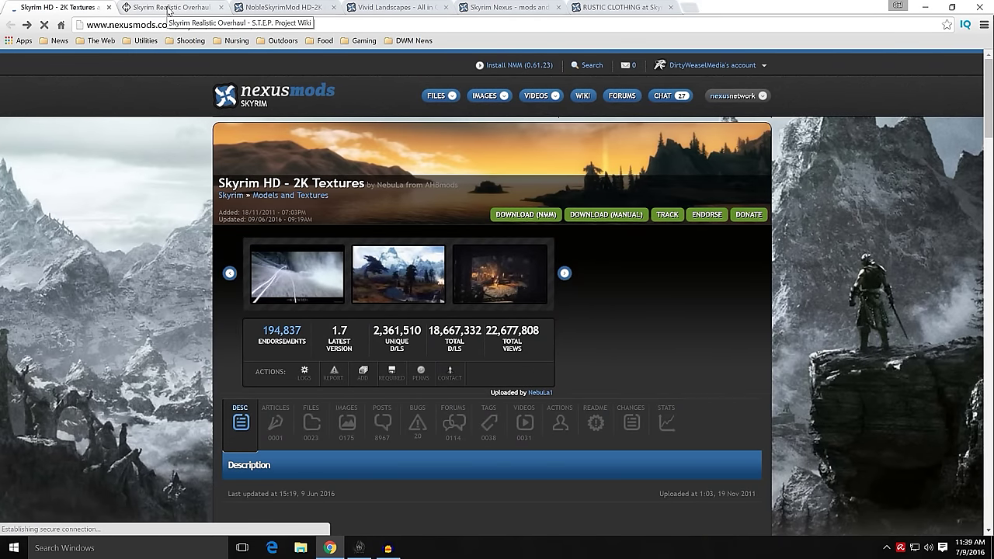
Step: Open the Skyrim Realistic Overhaul wiki page and follow its download link to the v1.6 Optimal (1k 2k) torrent
{"action": "left_click", "coordinate": [167, 9]}
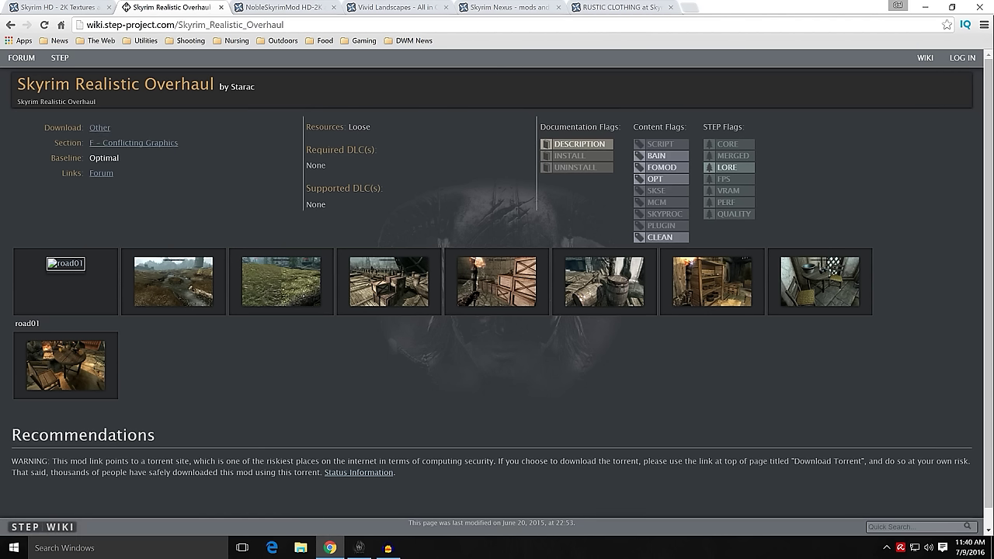
{"action": "left_click", "coordinate": [94, 130]}
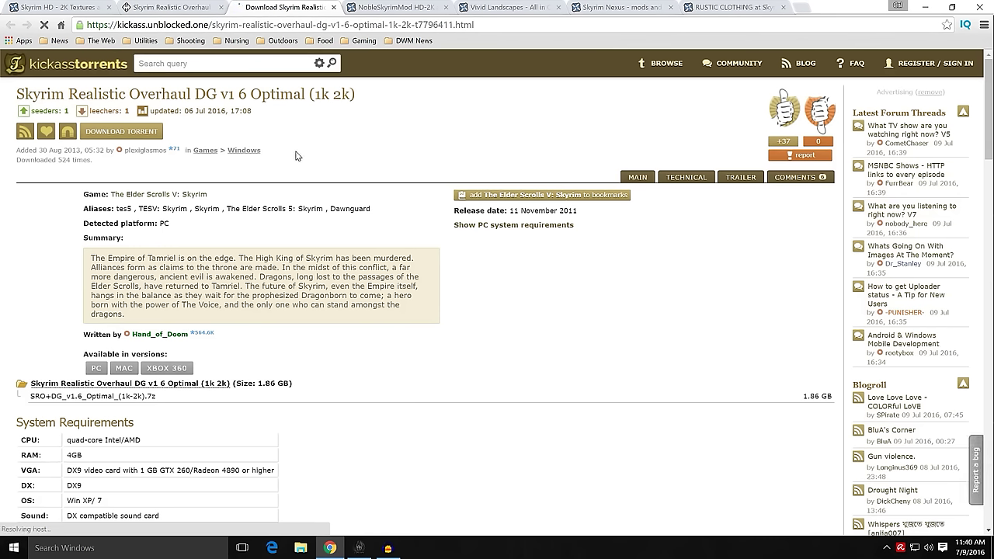
{"action": "left_click", "coordinate": [134, 137]}
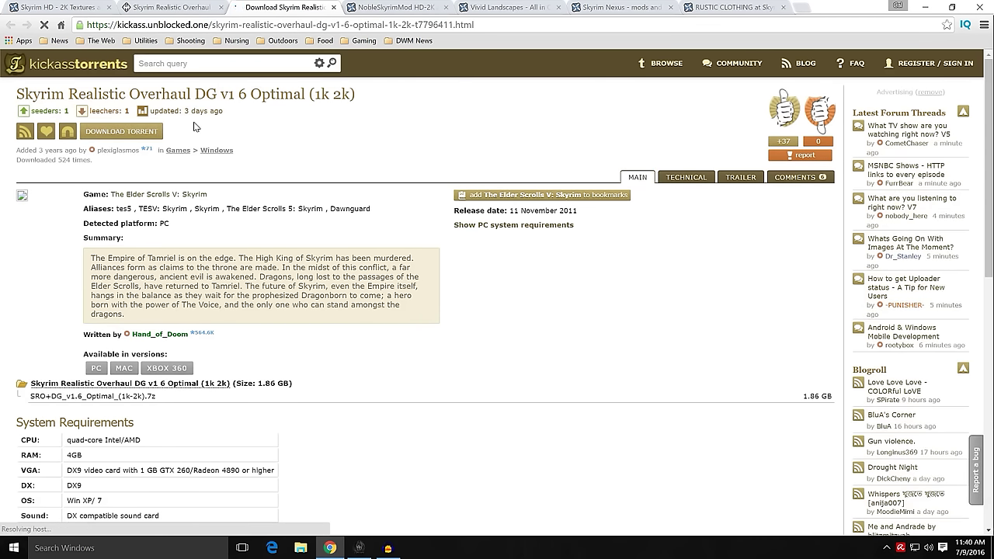
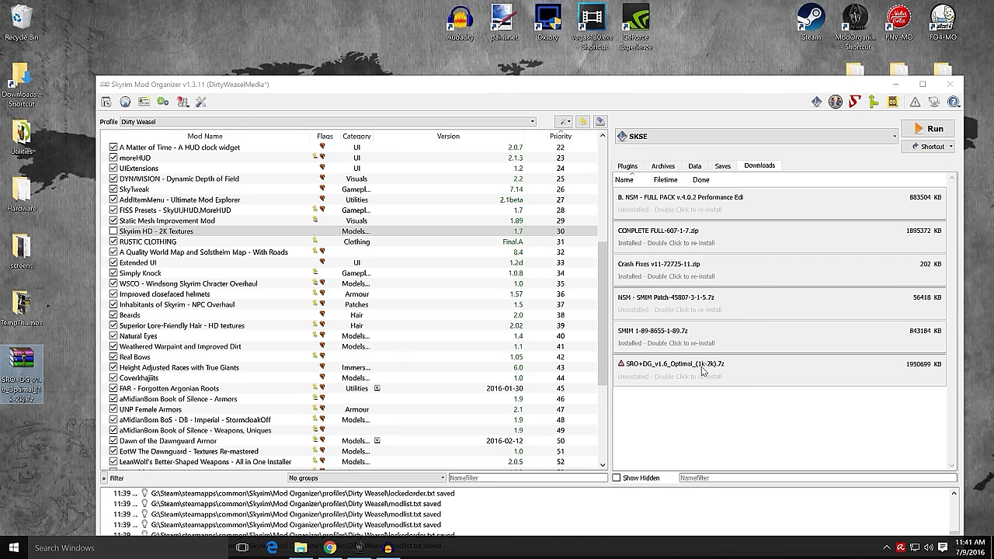
Step: Manually install SRO+DG_v1.6_Optimal_(1k-2k).7z in Mod Organizer as SRO, keeping only the textures and excluding the three text files
{"action": "double_click", "coordinate": [701, 372]}
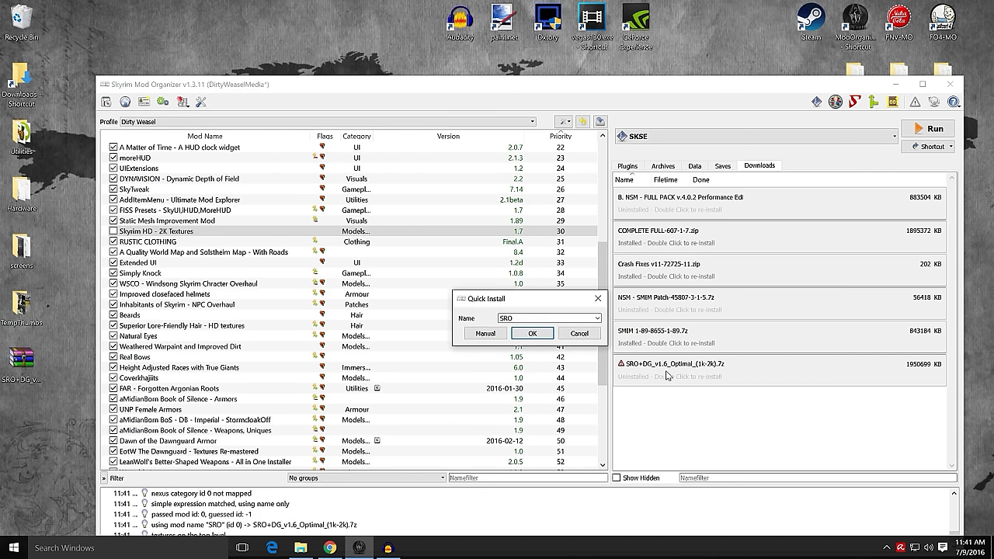
{"action": "left_click", "coordinate": [483, 334]}
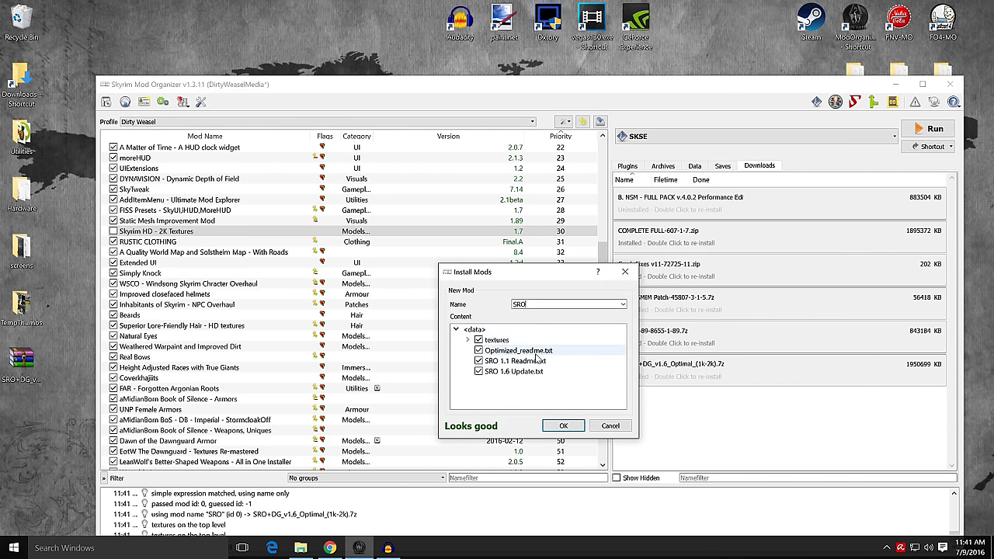
{"action": "left_click", "coordinate": [478, 350]}
{"action": "left_click", "coordinate": [479, 372]}
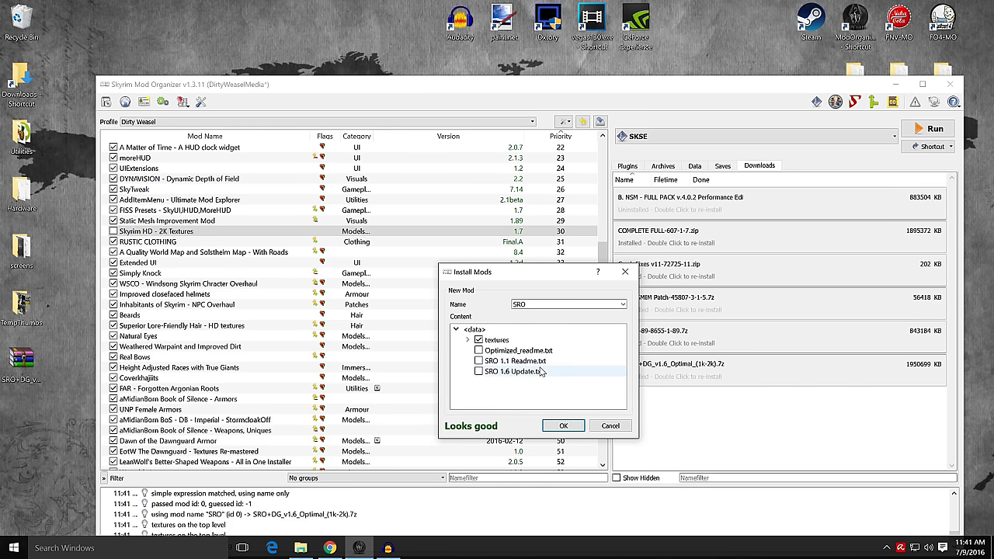
{"action": "left_click", "coordinate": [468, 340]}
{"action": "left_click", "coordinate": [468, 340]}
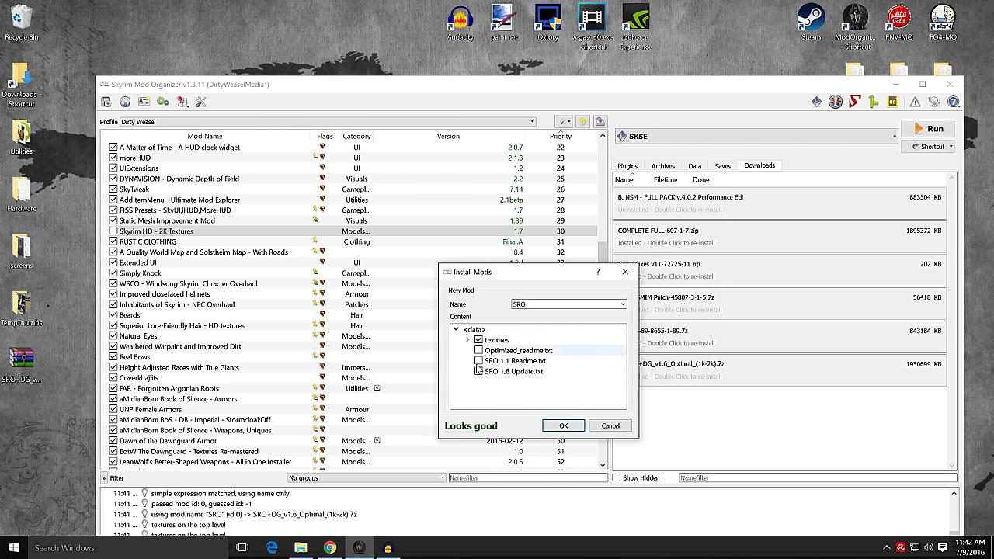
{"action": "left_click", "coordinate": [565, 426]}
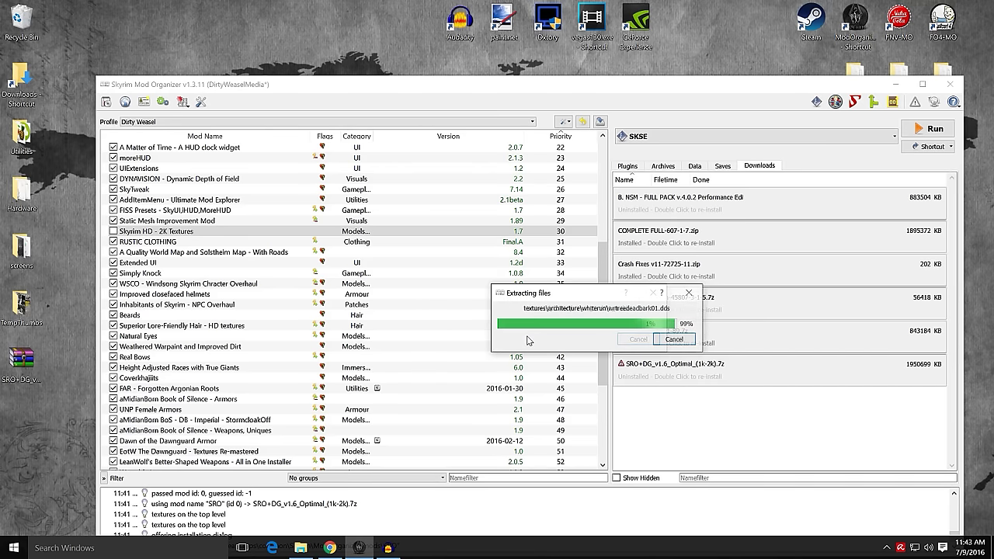
Step: Activate the SRO mod and move it directly below Skyrim HD - 2K Textures at priority 31
{"action": "scroll", "coordinate": [225, 356], "scroll_direction": "down", "scroll_amount": 6}
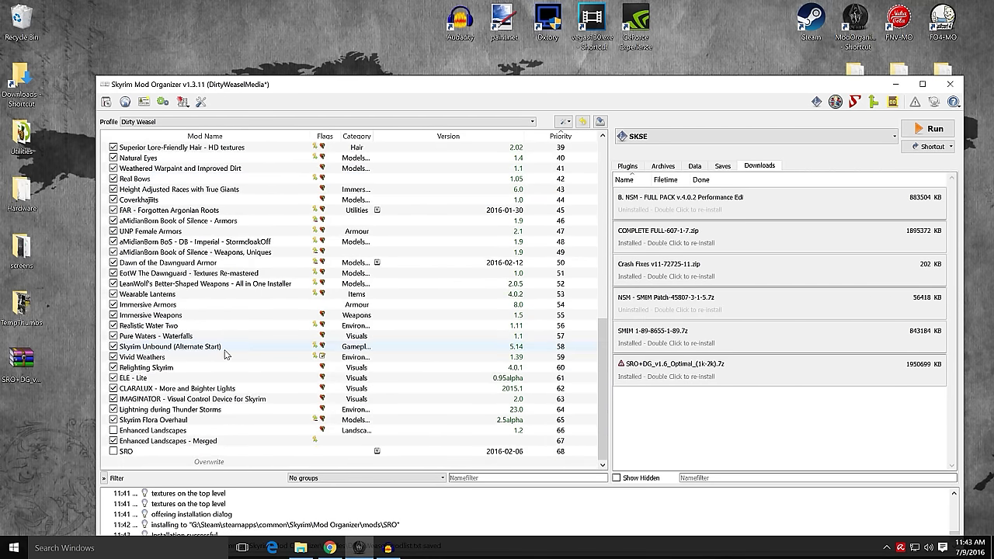
{"action": "left_click", "coordinate": [114, 451]}
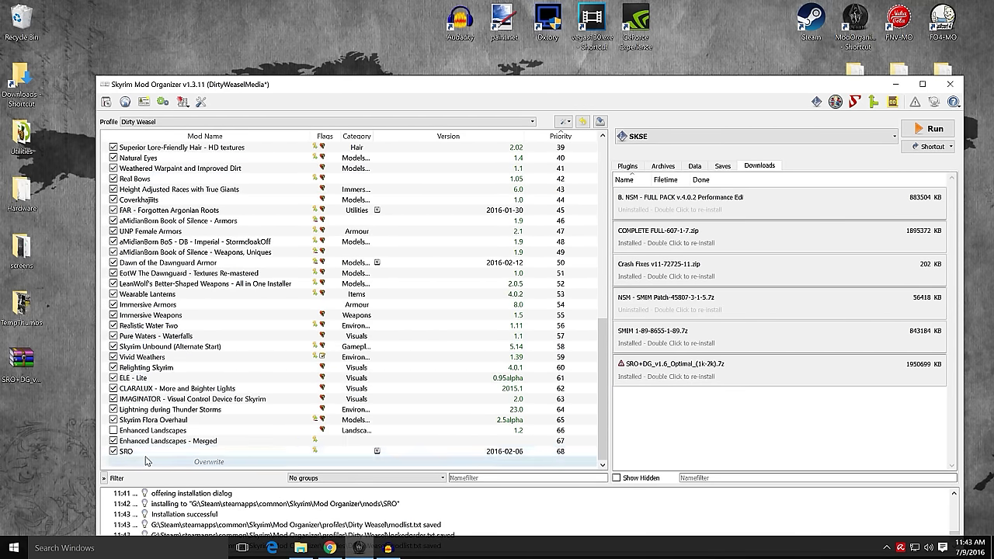
{"action": "left_click_drag", "start_coordinate": [125, 452], "coordinate": [186, 196]}
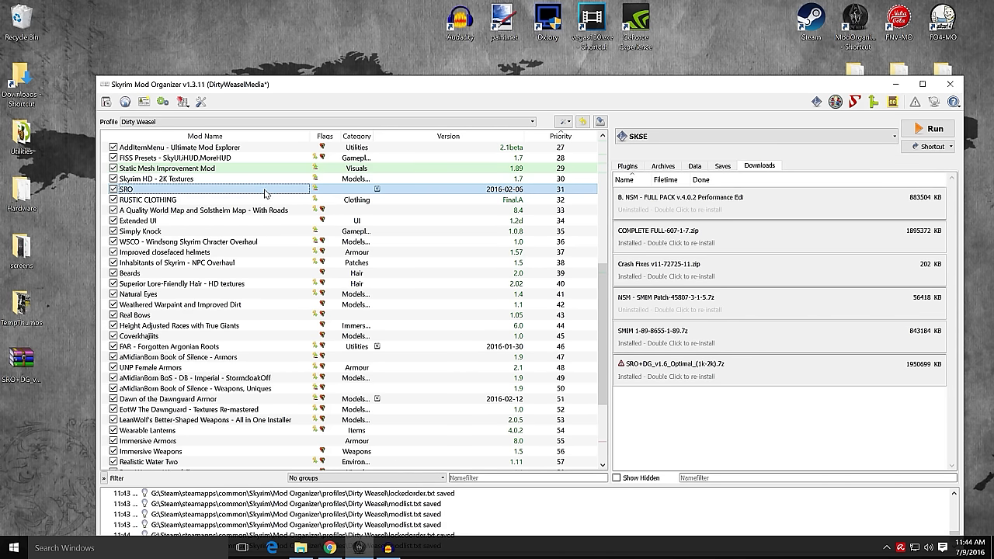
Step: Refresh the list of all mods
{"action": "right_click", "coordinate": [264, 190]}
{"action": "mouse_move", "coordinate": [299, 185]}
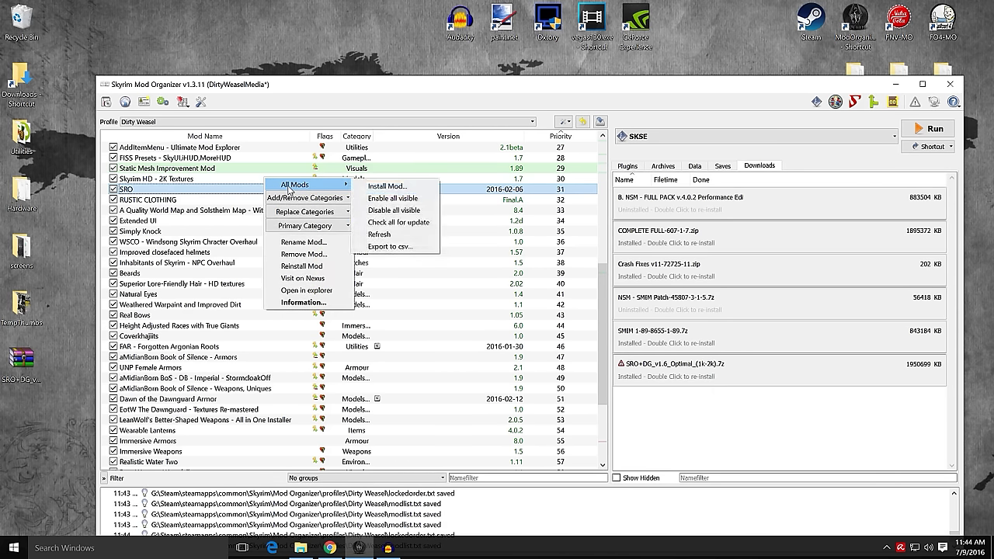
{"action": "left_click", "coordinate": [380, 235]}
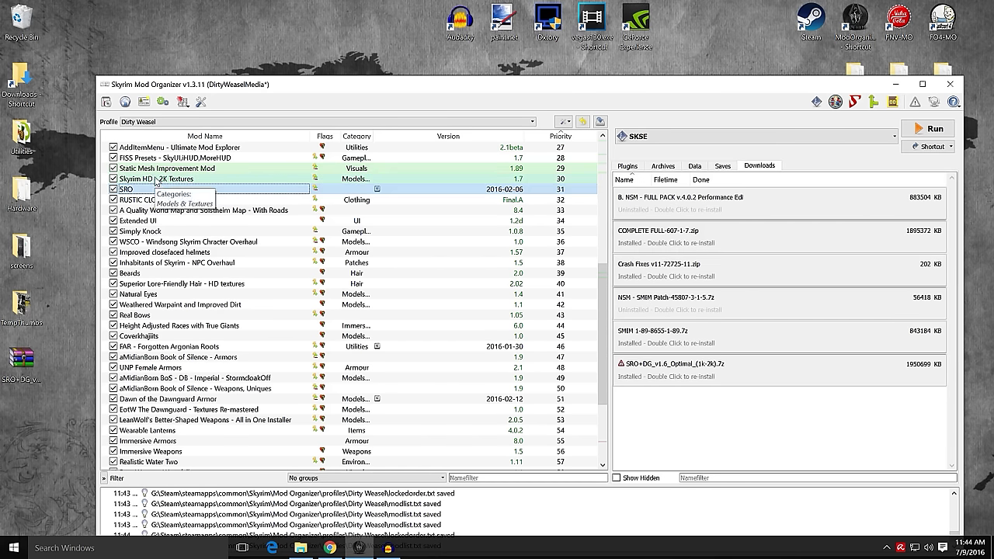
Step: Deactivate Skyrim HD - 2K Textures in the mod list, keeping SRO active
{"action": "left_click", "coordinate": [114, 179]}
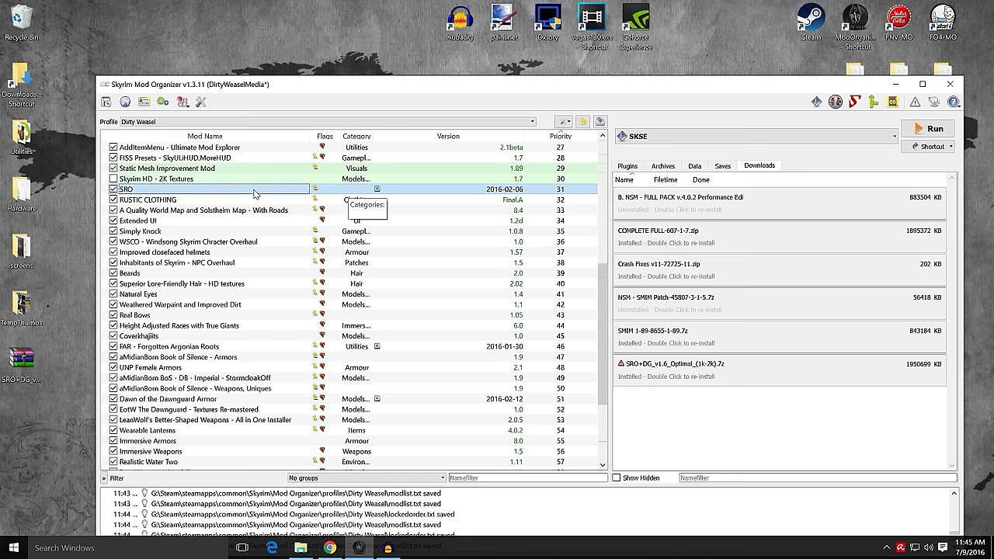
{"action": "left_click", "coordinate": [175, 194]}
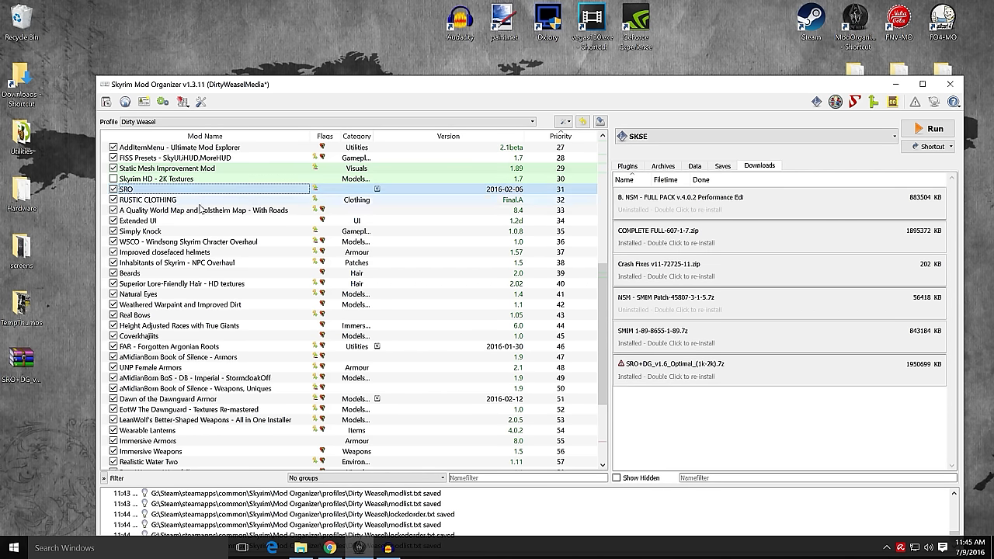
{"action": "left_click", "coordinate": [152, 179]}
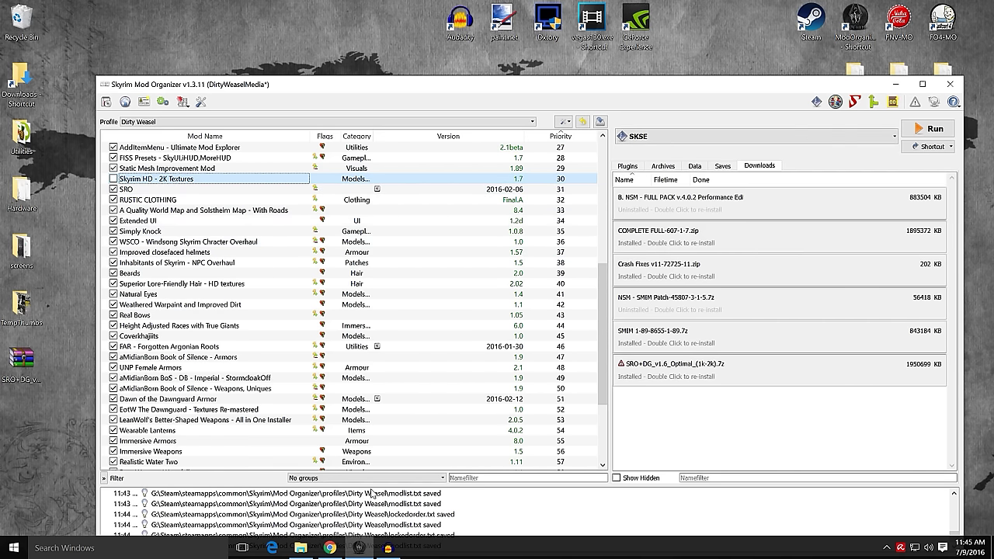
Step: Switch to Chrome, close the Skyrim Realistic Overhaul and Skyrim HD - 2K Textures pages, and look over the NobleSkyrimMod HD-2K description
{"action": "left_click", "coordinate": [331, 549]}
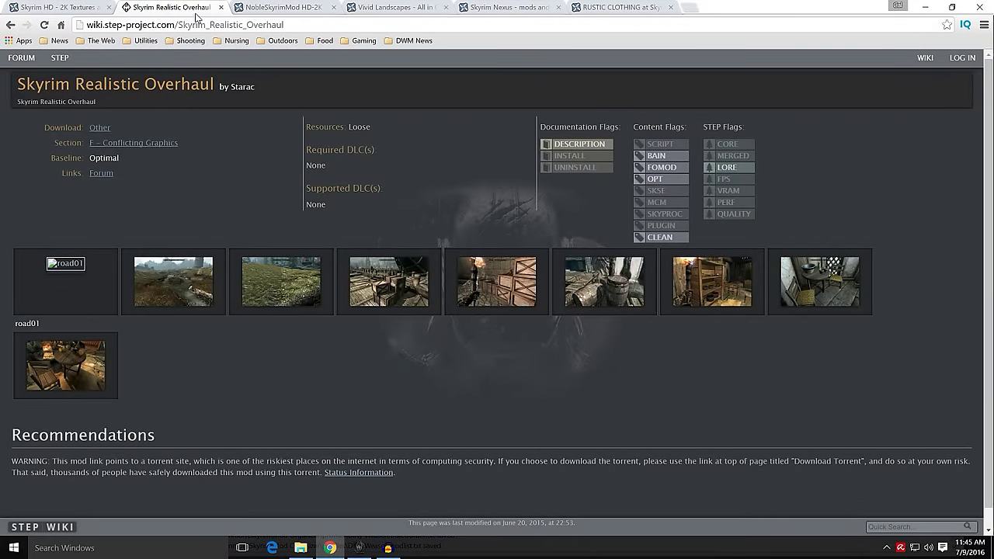
{"action": "left_click", "coordinate": [220, 10]}
{"action": "left_click", "coordinate": [75, 11]}
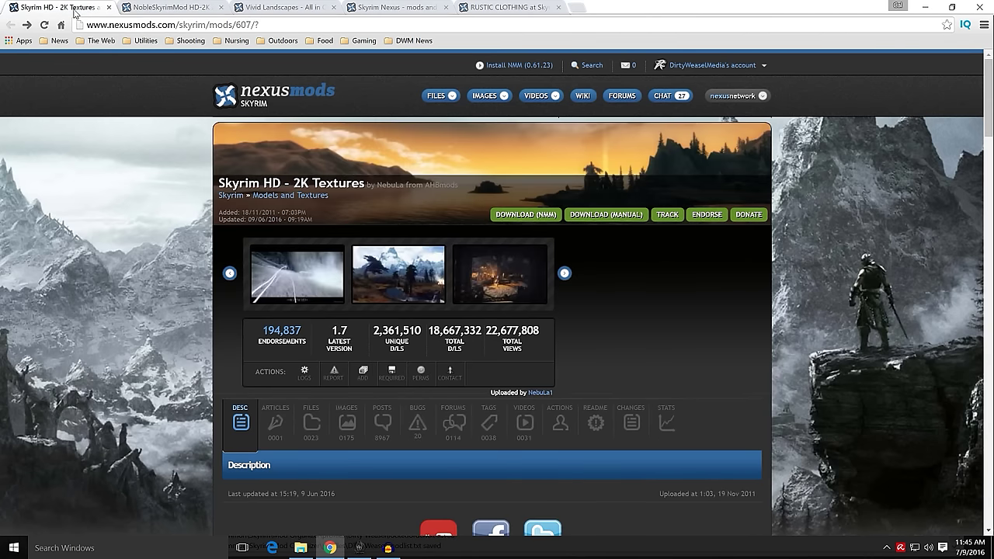
{"action": "left_click", "coordinate": [109, 7]}
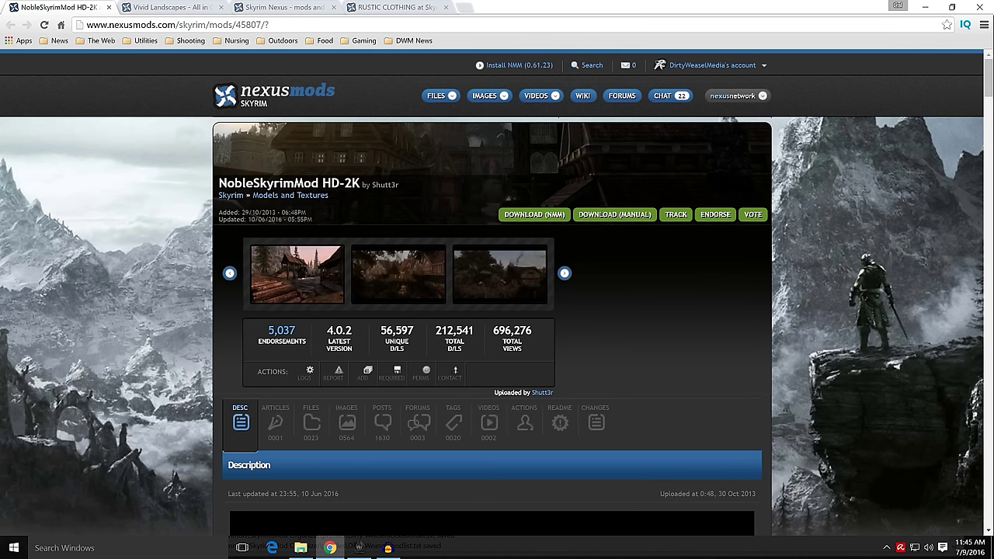
{"action": "scroll", "coordinate": [208, 248], "scroll_direction": "down", "scroll_amount": 5}
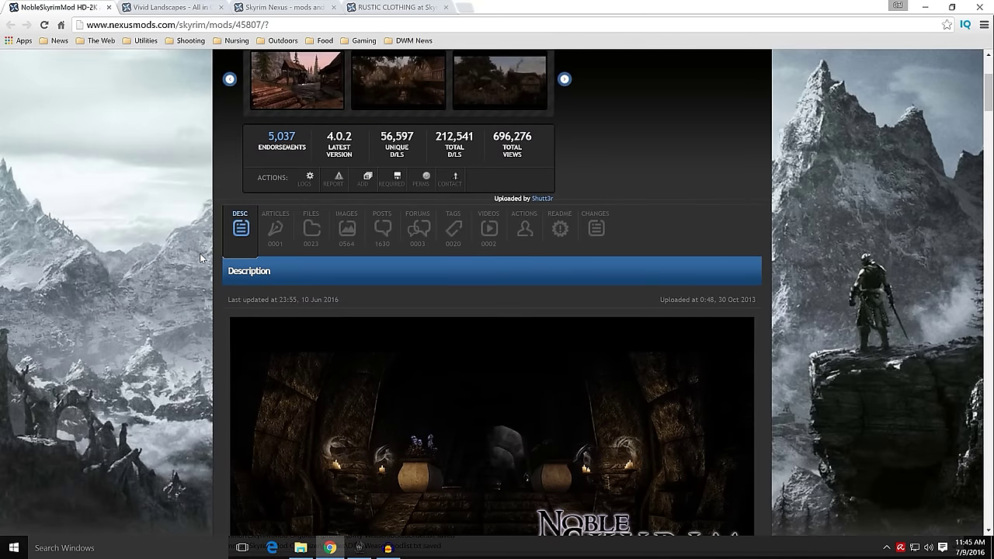
Step: Look over the NobleSkyrimMod HD-2K description, including the full pack choices and the list of mod features
{"action": "scroll", "coordinate": [187, 255], "scroll_direction": "up", "scroll_amount": 1}
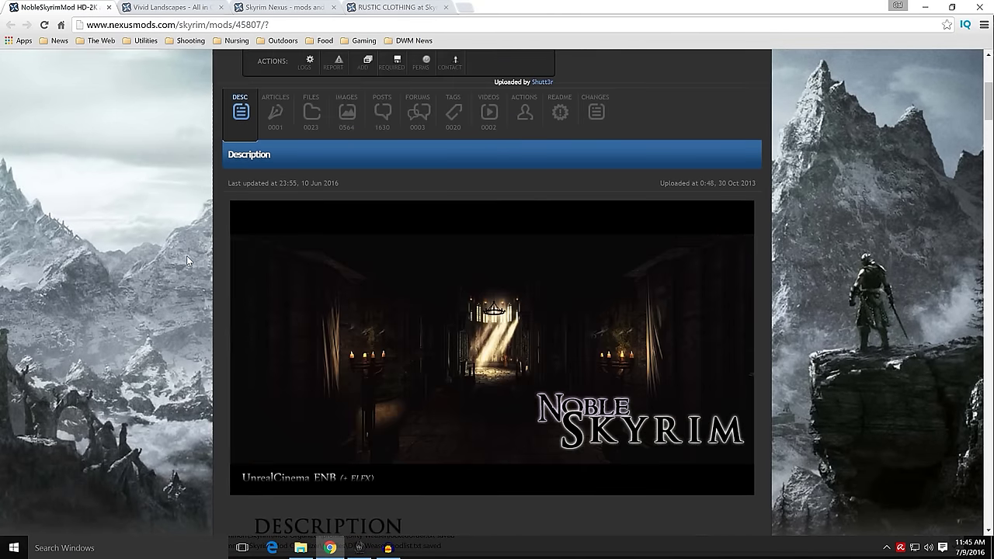
{"action": "scroll", "coordinate": [170, 265], "scroll_direction": "up", "scroll_amount": 1}
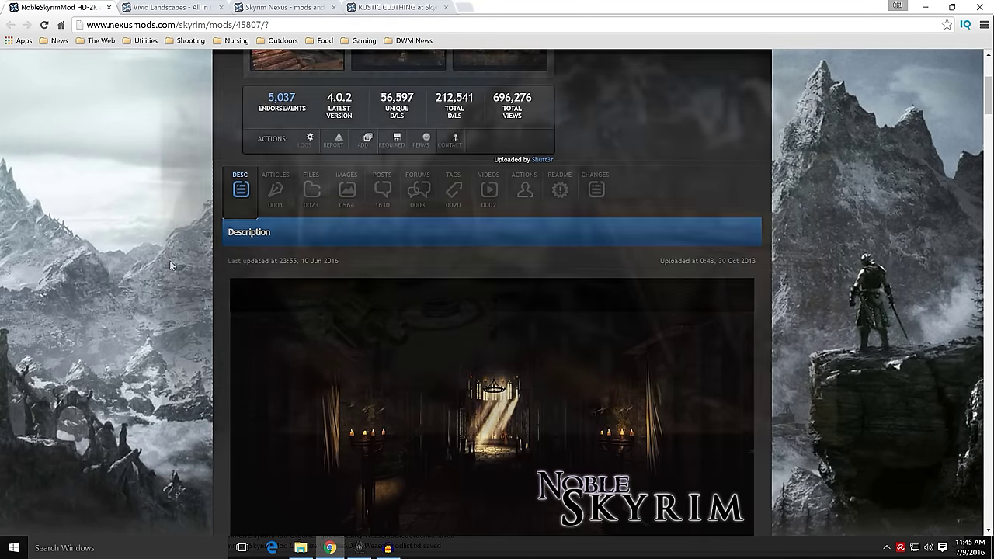
{"action": "scroll", "coordinate": [154, 248], "scroll_direction": "up", "scroll_amount": 3}
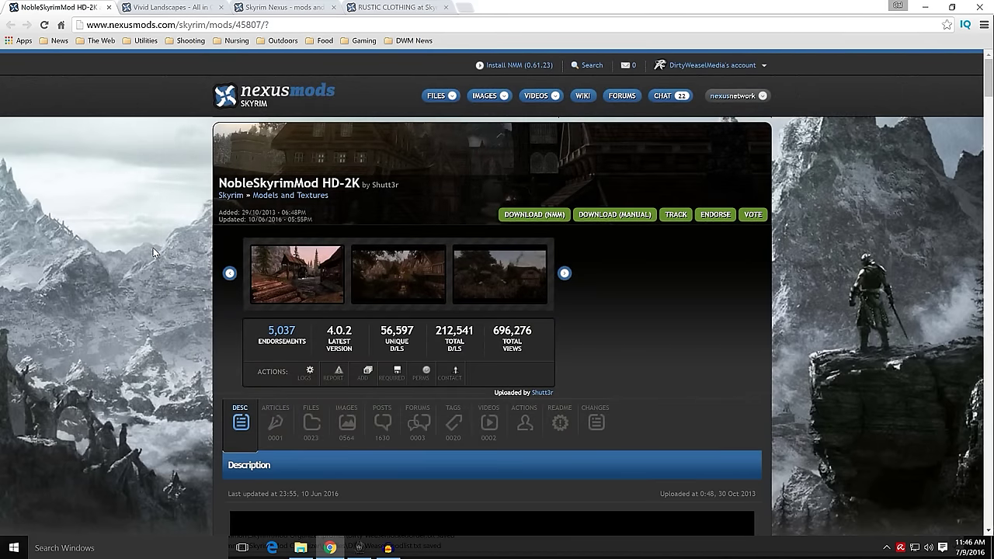
{"action": "scroll", "coordinate": [153, 248], "scroll_direction": "down", "scroll_amount": 5}
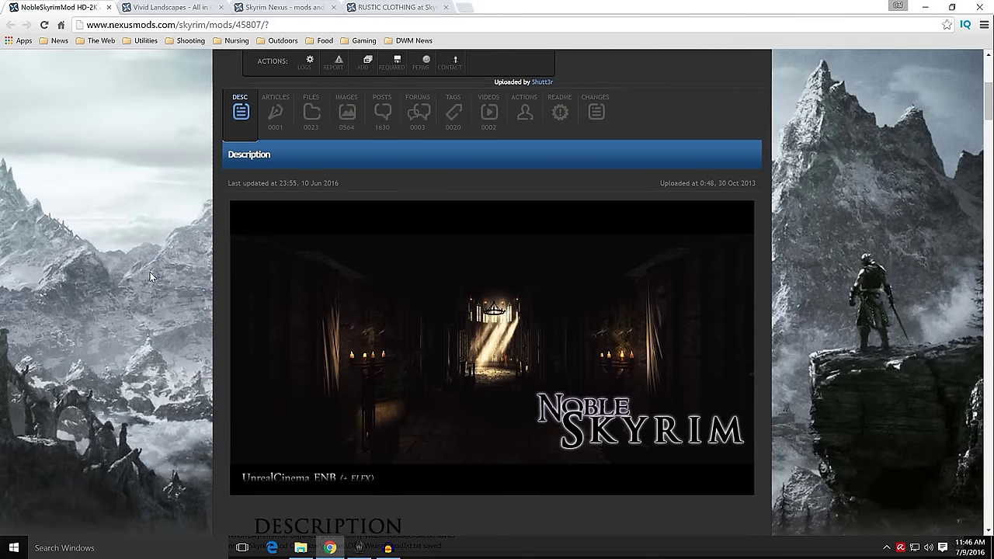
{"action": "scroll", "coordinate": [198, 285], "scroll_direction": "down", "scroll_amount": 4}
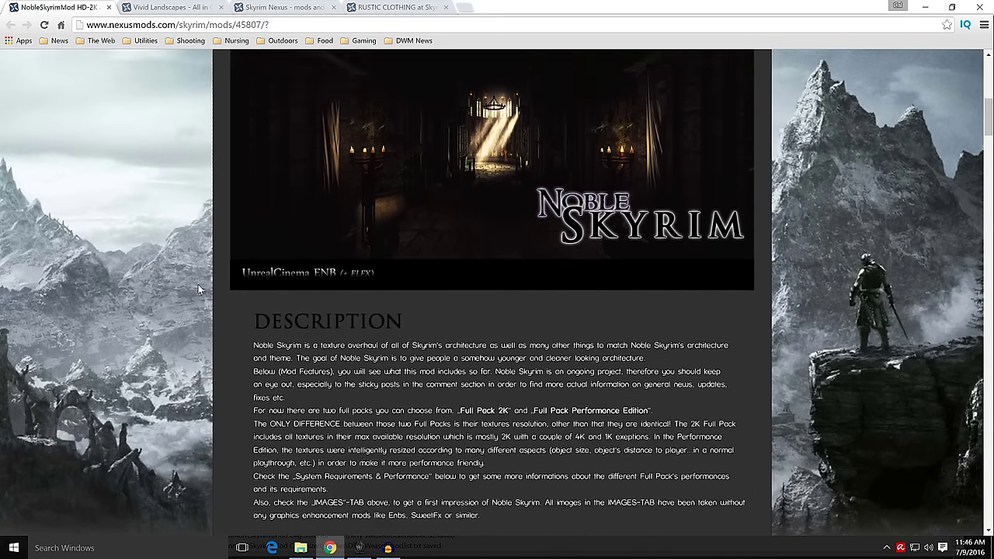
{"action": "scroll", "coordinate": [198, 284], "scroll_direction": "down", "scroll_amount": 8}
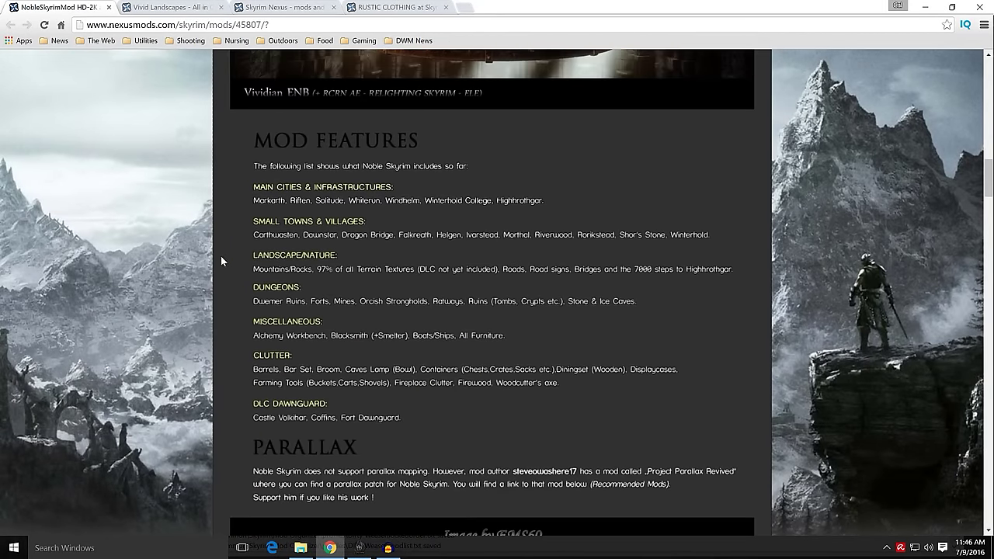
Step: Read the Parallax and System Requirements & Performance sections of the mod description
{"action": "scroll", "coordinate": [188, 276], "scroll_direction": "down", "scroll_amount": 2}
{"action": "scroll", "coordinate": [182, 280], "scroll_direction": "down", "scroll_amount": 2}
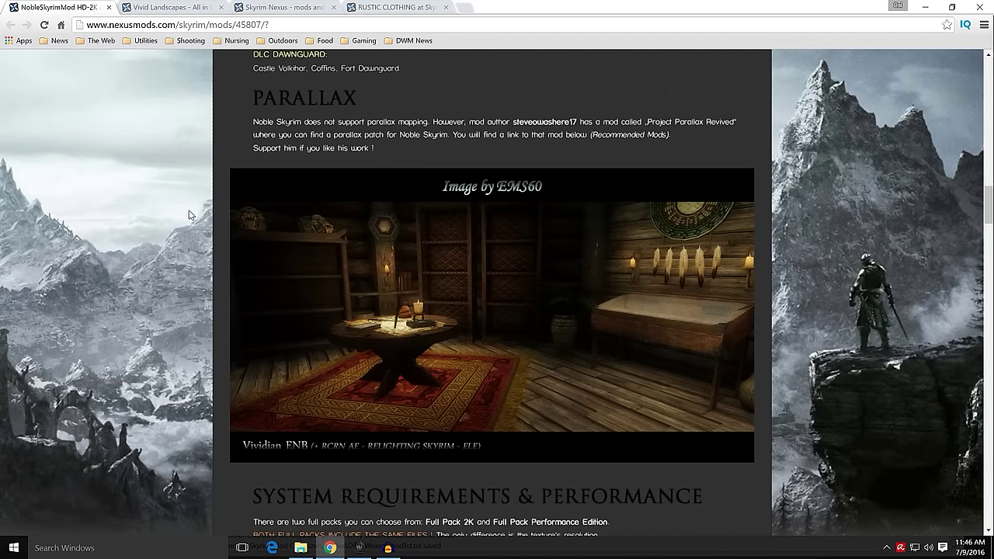
{"action": "left_click_drag", "start_coordinate": [250, 100], "coordinate": [366, 95]}
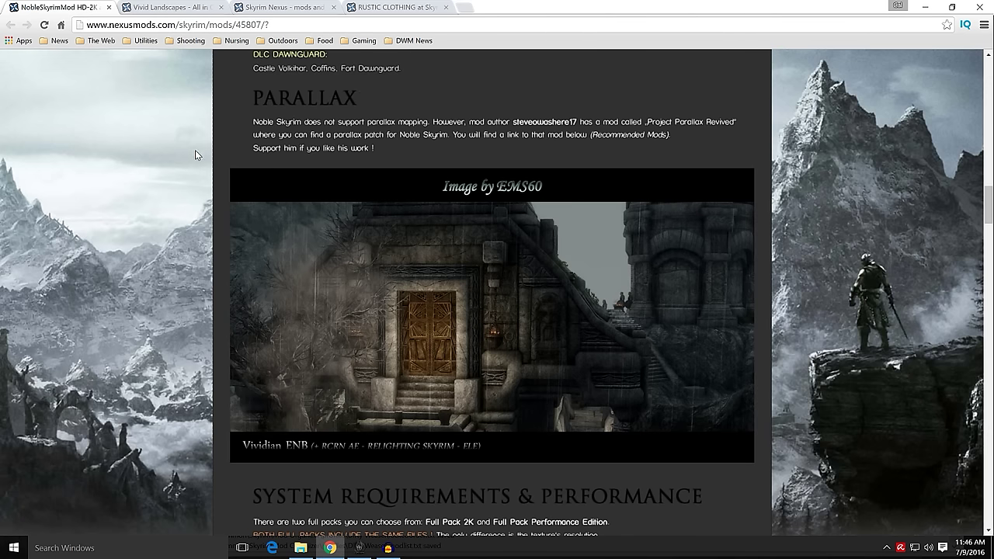
{"action": "scroll", "coordinate": [191, 171], "scroll_direction": "down", "scroll_amount": 1}
{"action": "scroll", "coordinate": [191, 171], "scroll_direction": "up", "scroll_amount": 1}
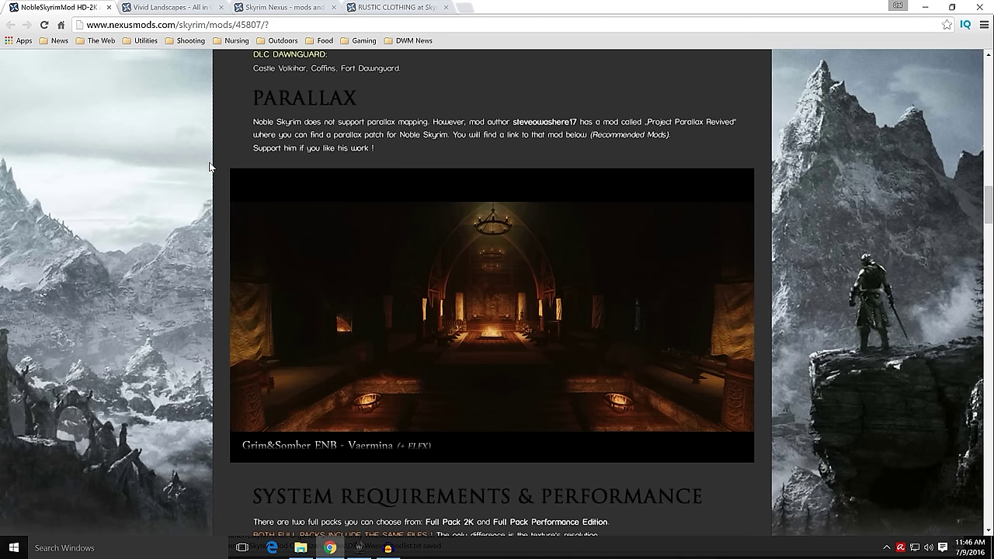
{"action": "scroll", "coordinate": [201, 178], "scroll_direction": "up", "scroll_amount": 1}
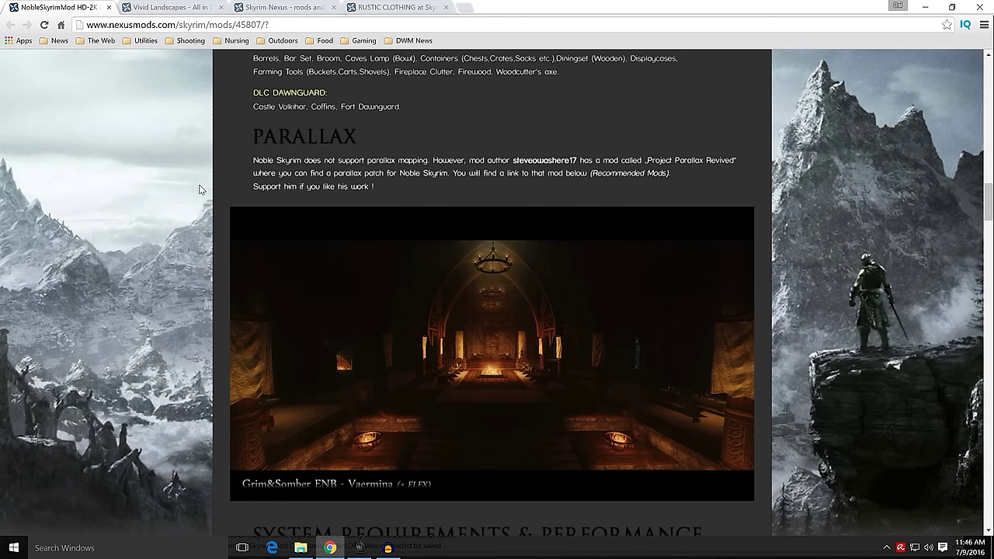
{"action": "scroll", "coordinate": [195, 188], "scroll_direction": "down", "scroll_amount": 3}
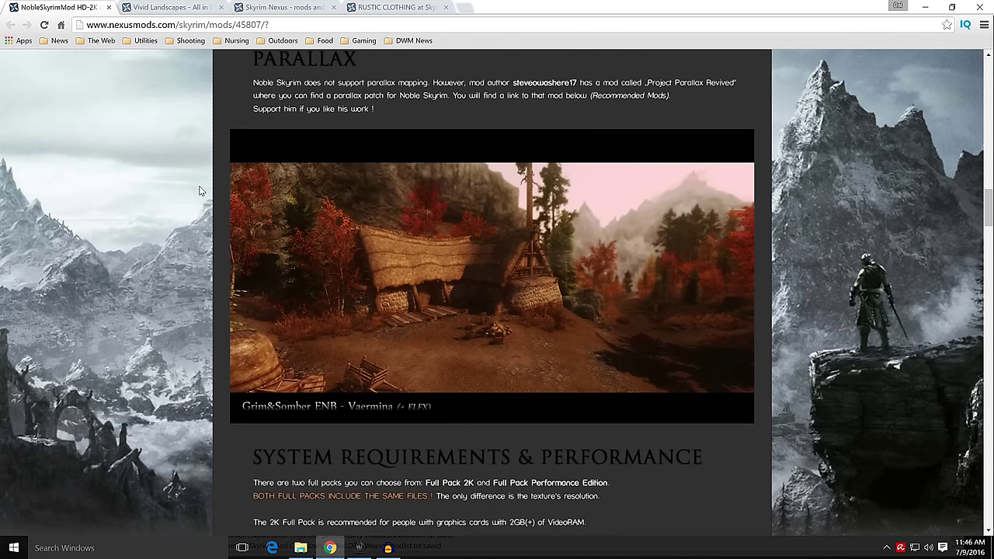
{"action": "scroll", "coordinate": [188, 194], "scroll_direction": "down", "scroll_amount": 3}
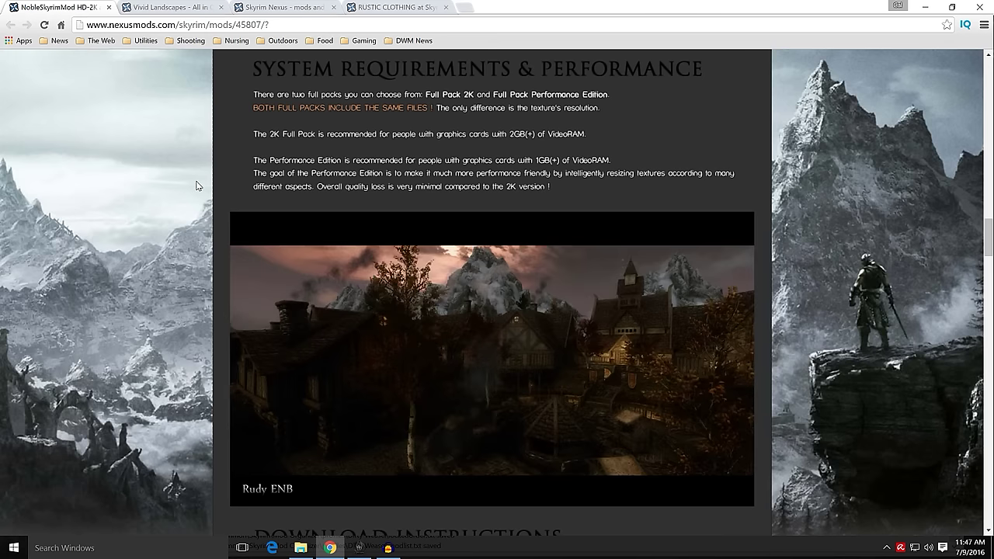
Step: Open the NobleSkyrimMod HD-2K file list and compare the 2K full pack with the Performance Edition
{"action": "scroll", "coordinate": [176, 204], "scroll_direction": "up", "scroll_amount": 6}
{"action": "scroll", "coordinate": [176, 205], "scroll_direction": "up", "scroll_amount": 10}
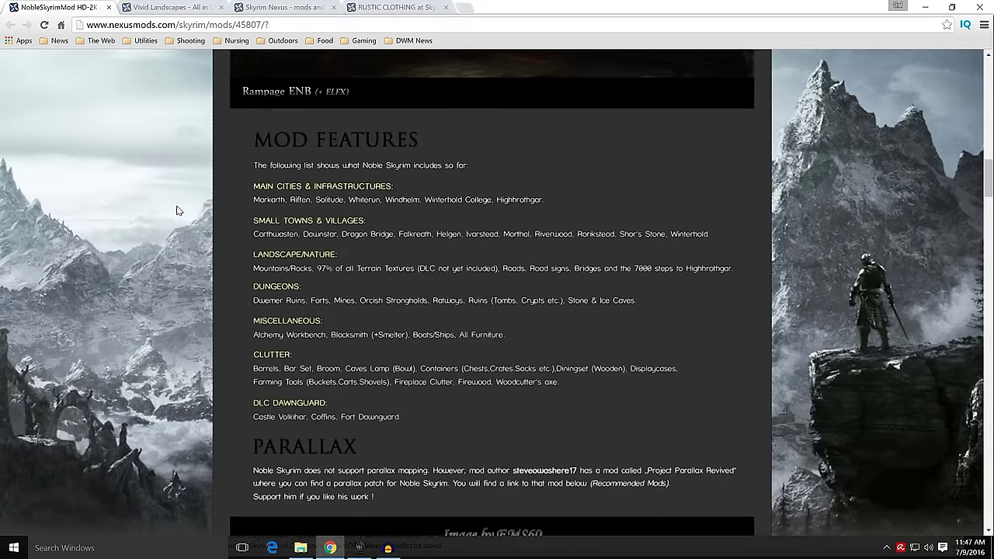
{"action": "scroll", "coordinate": [176, 200], "scroll_direction": "up", "scroll_amount": 9}
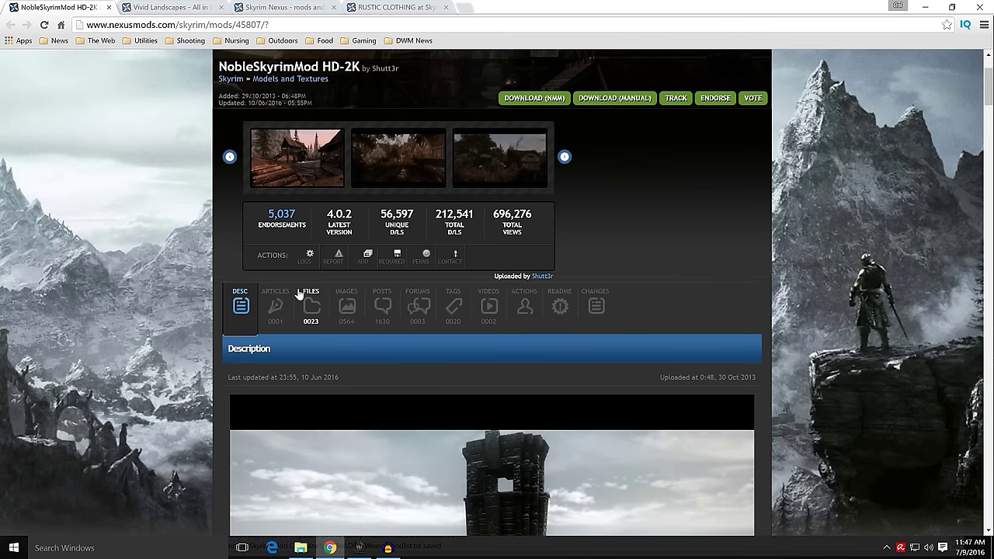
{"action": "left_click", "coordinate": [300, 294]}
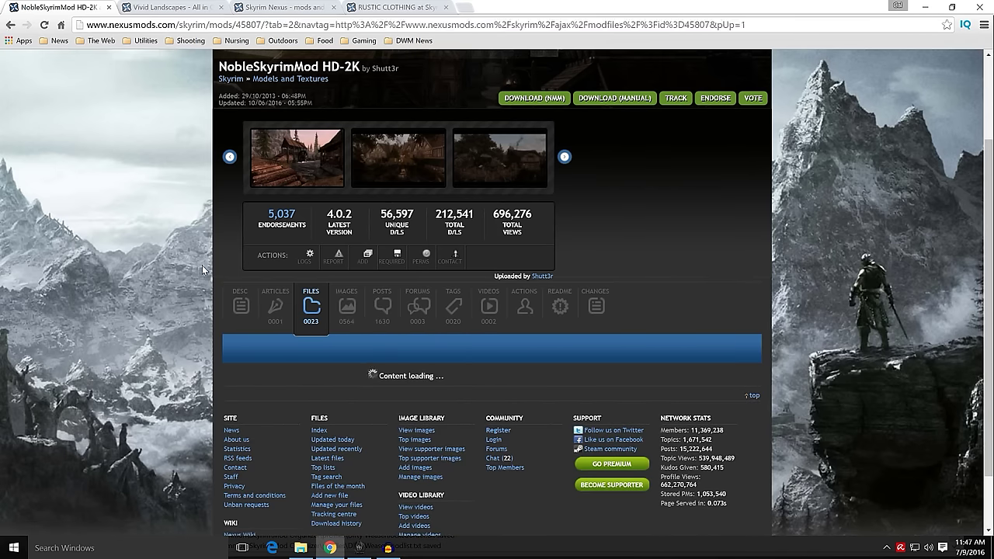
{"action": "scroll", "coordinate": [202, 270], "scroll_direction": "down", "scroll_amount": 2}
{"action": "scroll", "coordinate": [202, 270], "scroll_direction": "down", "scroll_amount": 3}
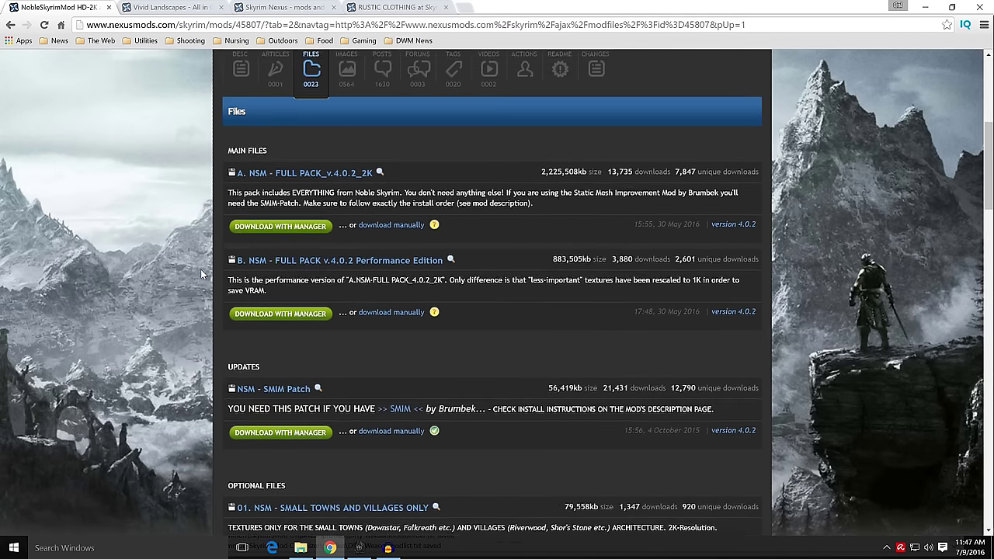
{"action": "scroll", "coordinate": [200, 270], "scroll_direction": "up", "scroll_amount": 1}
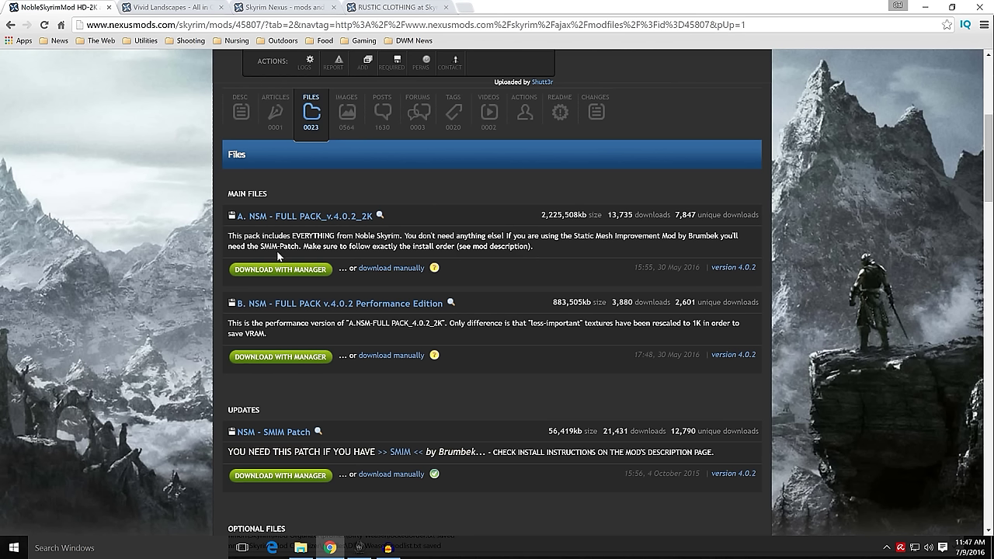
{"action": "scroll", "coordinate": [181, 243], "scroll_direction": "down", "scroll_amount": 1}
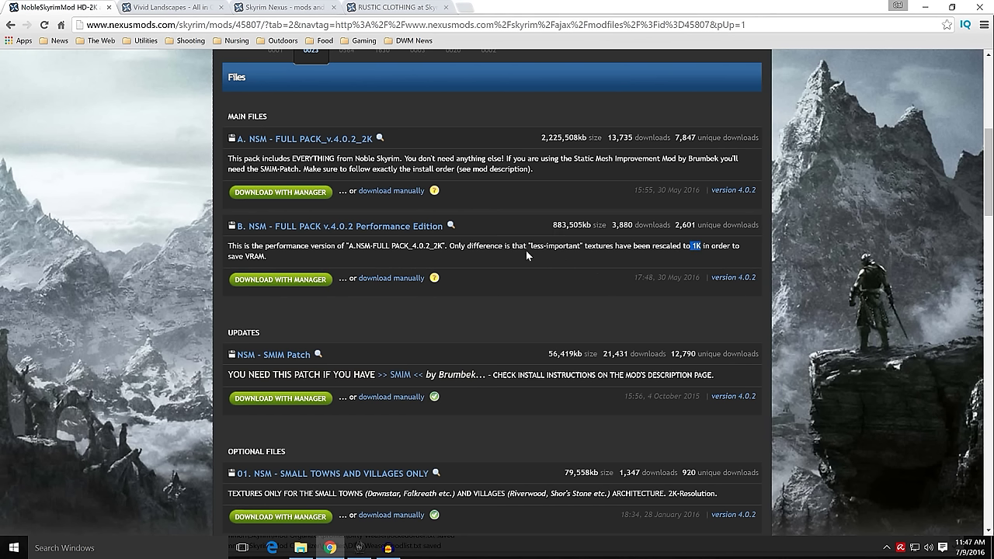
Step: Review the NSM - SMIM Patch and the optional single-city texture files in the mod's file list
{"action": "left_click", "coordinate": [502, 255]}
{"action": "scroll", "coordinate": [205, 268], "scroll_direction": "down", "scroll_amount": 2}
{"action": "scroll", "coordinate": [204, 268], "scroll_direction": "up", "scroll_amount": 2}
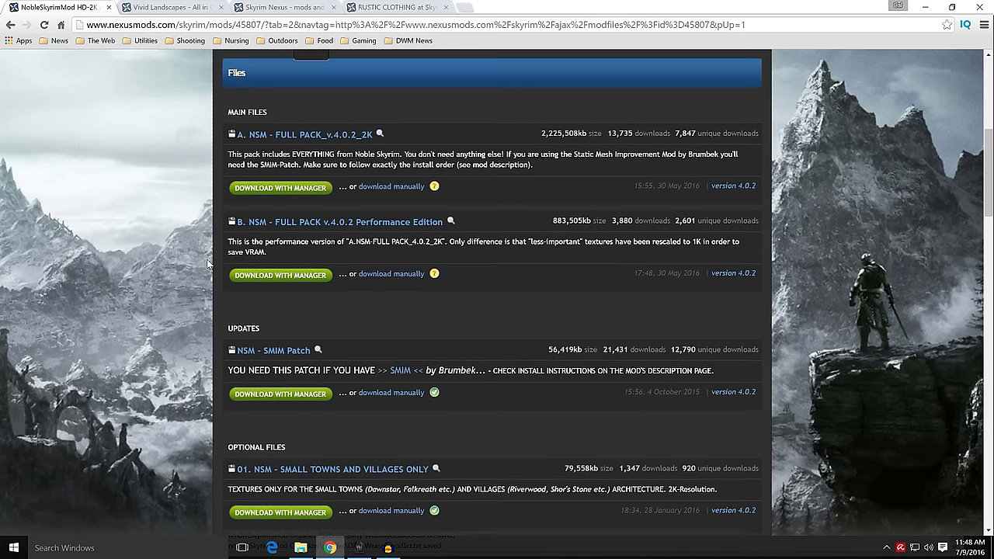
{"action": "scroll", "coordinate": [209, 264], "scroll_direction": "down", "scroll_amount": 1}
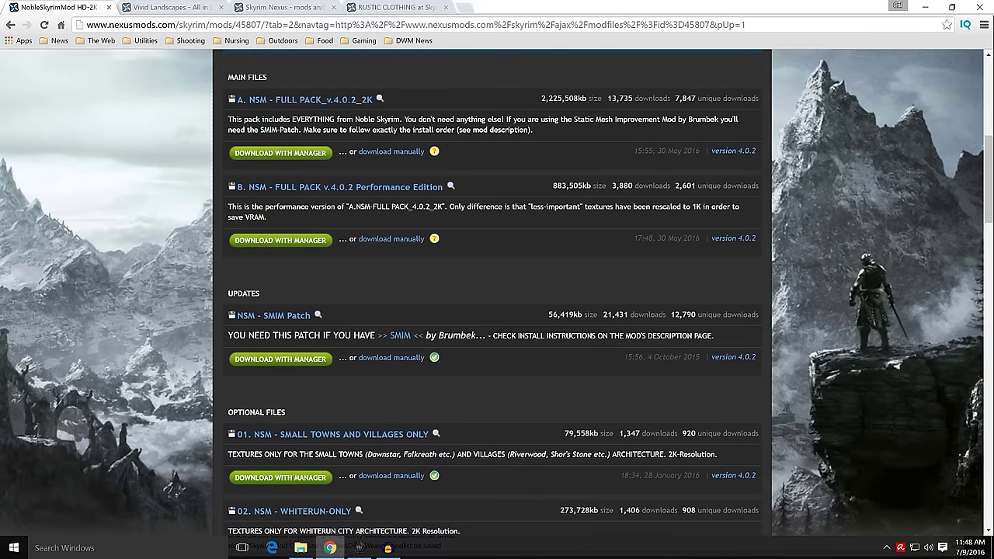
{"action": "scroll", "coordinate": [209, 339], "scroll_direction": "up", "scroll_amount": 1}
{"action": "scroll", "coordinate": [205, 342], "scroll_direction": "down", "scroll_amount": 3}
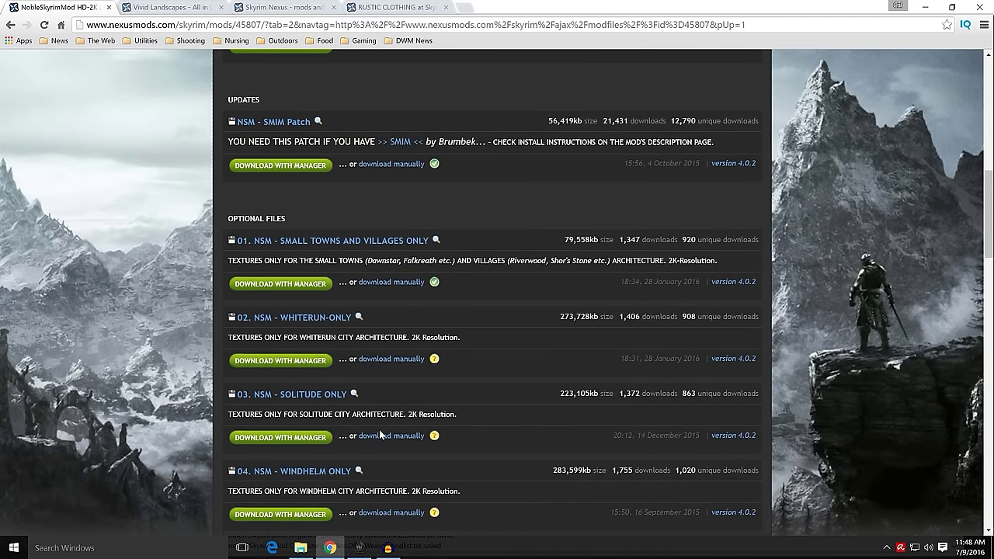
{"action": "scroll", "coordinate": [443, 304], "scroll_direction": "down", "scroll_amount": 3}
{"action": "scroll", "coordinate": [181, 350], "scroll_direction": "up", "scroll_amount": 6}
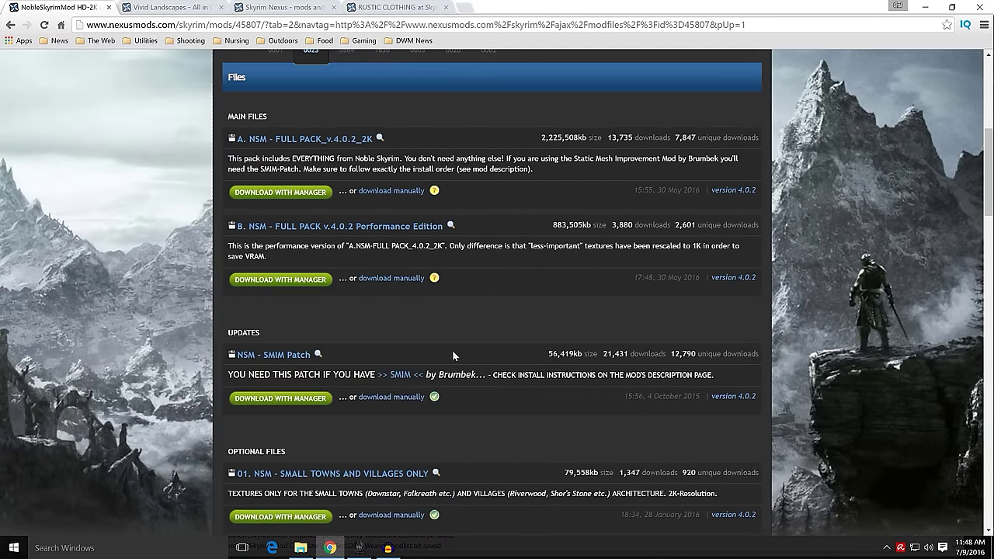
{"action": "scroll", "coordinate": [186, 301], "scroll_direction": "up", "scroll_amount": 1}
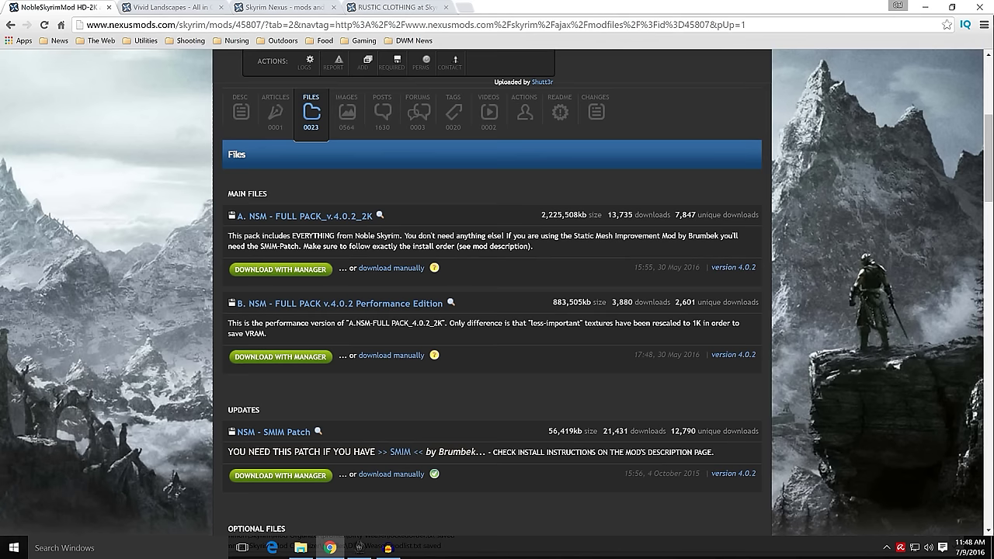
Step: Switch to Mod Organizer and remove all installed archives from the downloads view
{"action": "left_click", "coordinate": [925, 7]}
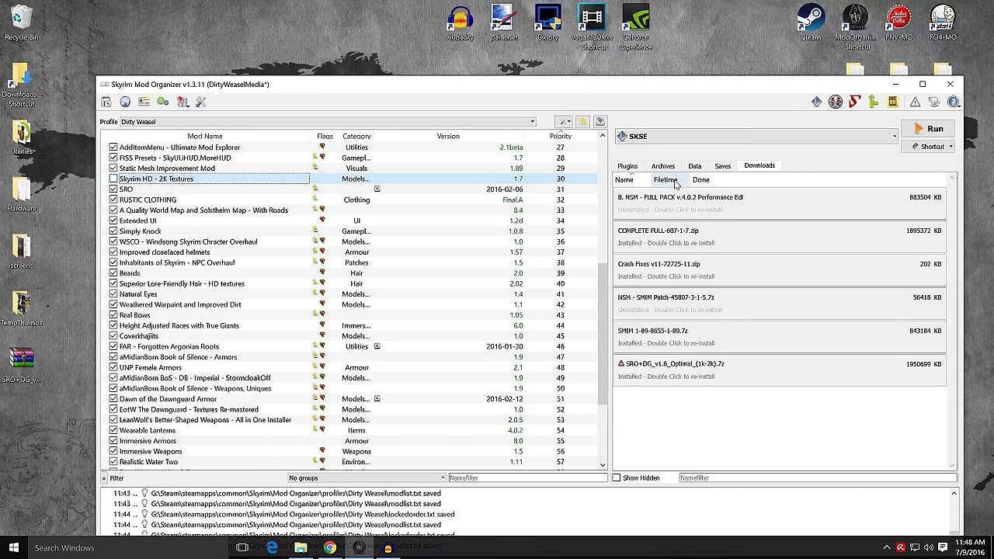
{"action": "right_click", "coordinate": [672, 242]}
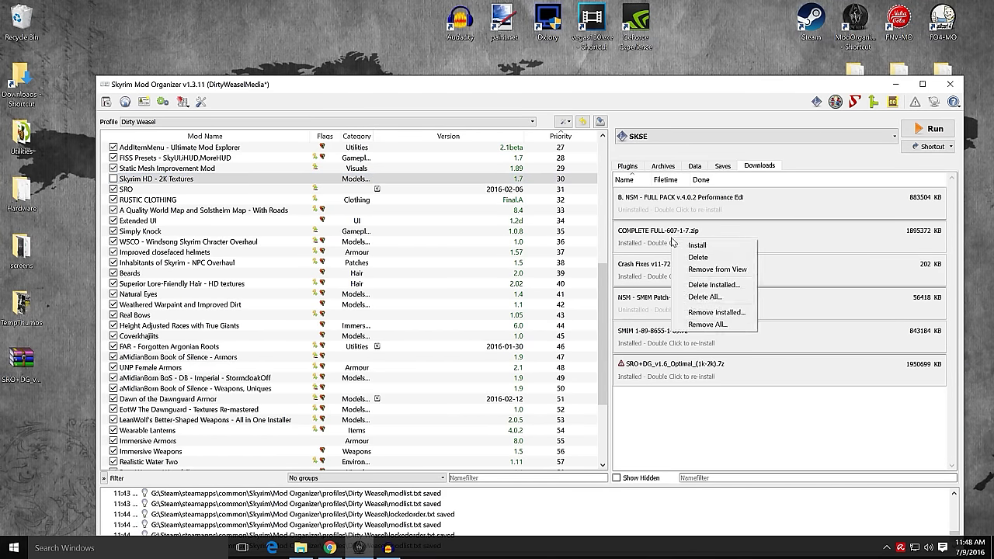
{"action": "left_click", "coordinate": [692, 315]}
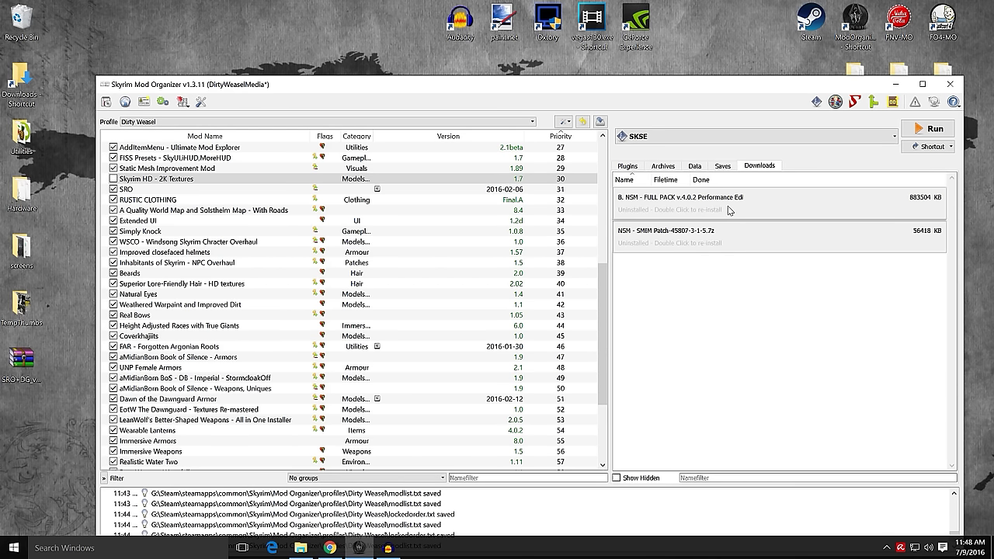
Step: Install the B. NSM - FULL PACK v.4.0.2 Performance Edition manually as NobleSkyrimMod HD-2K, using the contents of its Data folder as the top level
{"action": "mouse_move", "coordinate": [731, 209]}
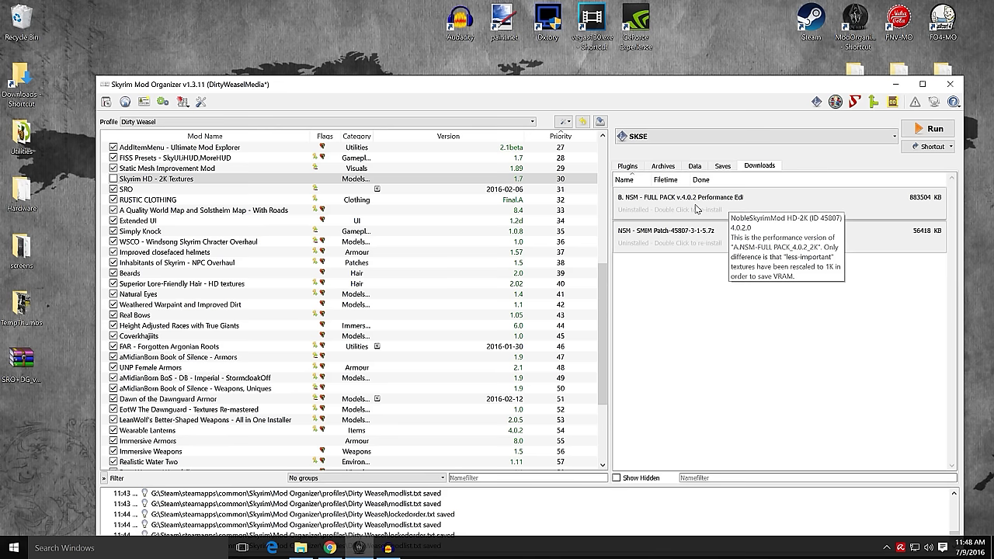
{"action": "double_click", "coordinate": [696, 209]}
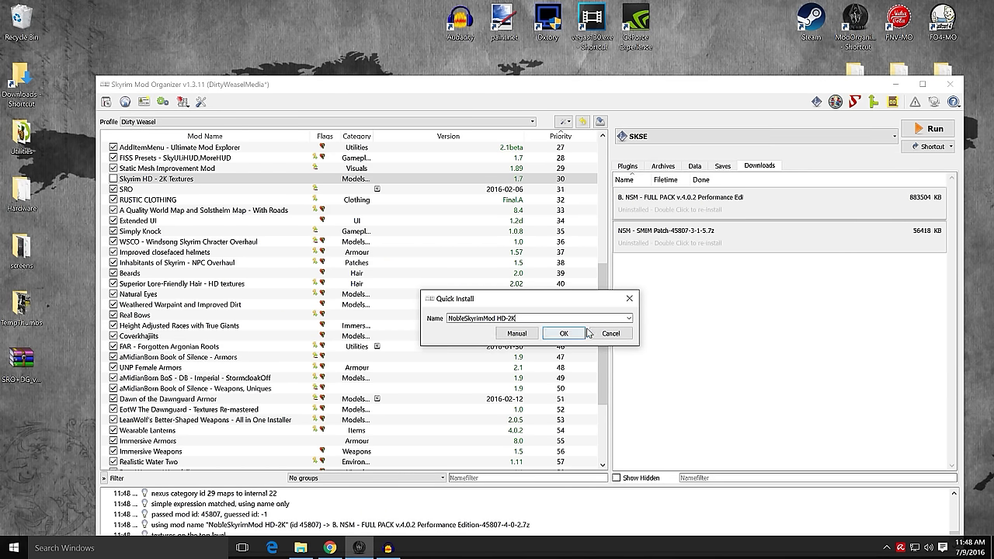
{"action": "left_click", "coordinate": [517, 333]}
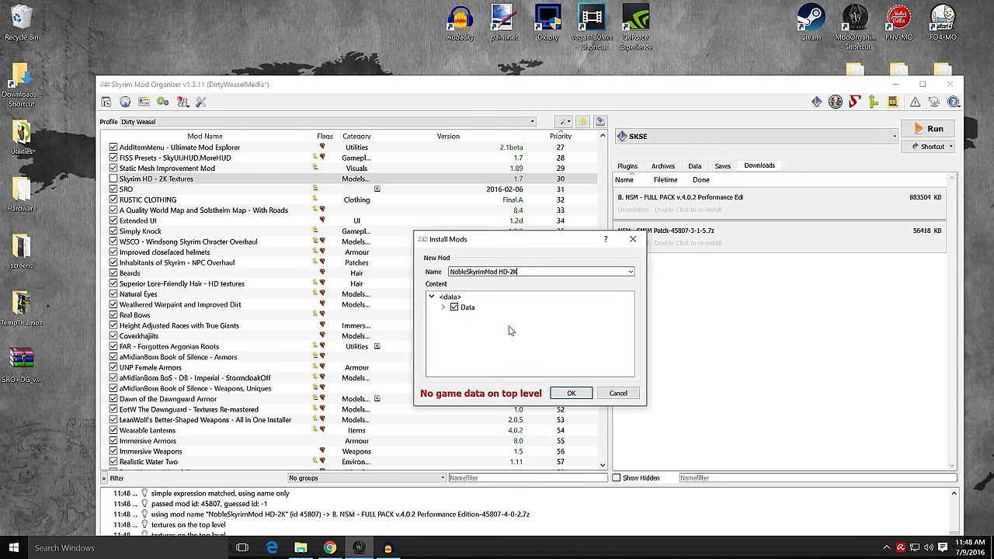
{"action": "left_click", "coordinate": [472, 309]}
{"action": "right_click", "coordinate": [474, 310]}
{"action": "left_click", "coordinate": [481, 313]}
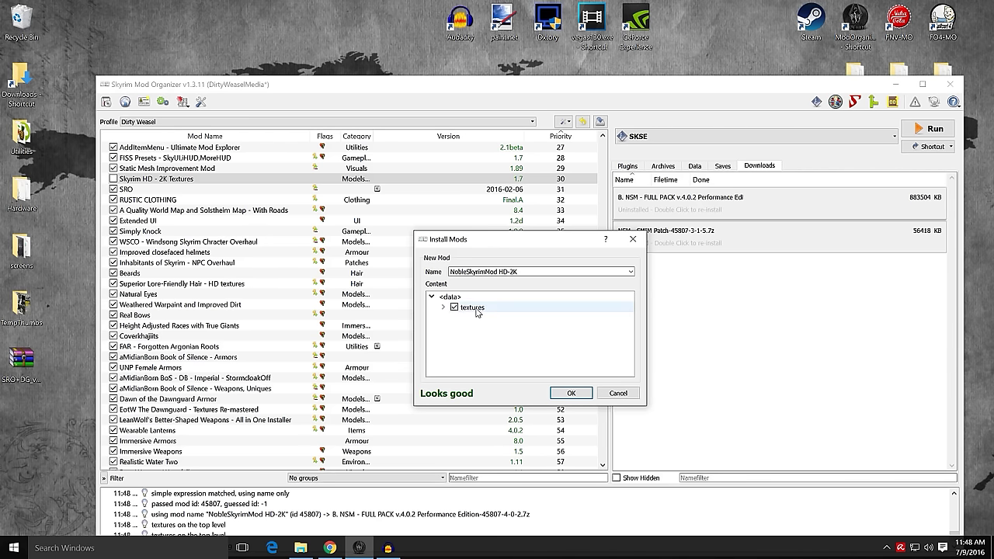
{"action": "left_click", "coordinate": [573, 393]}
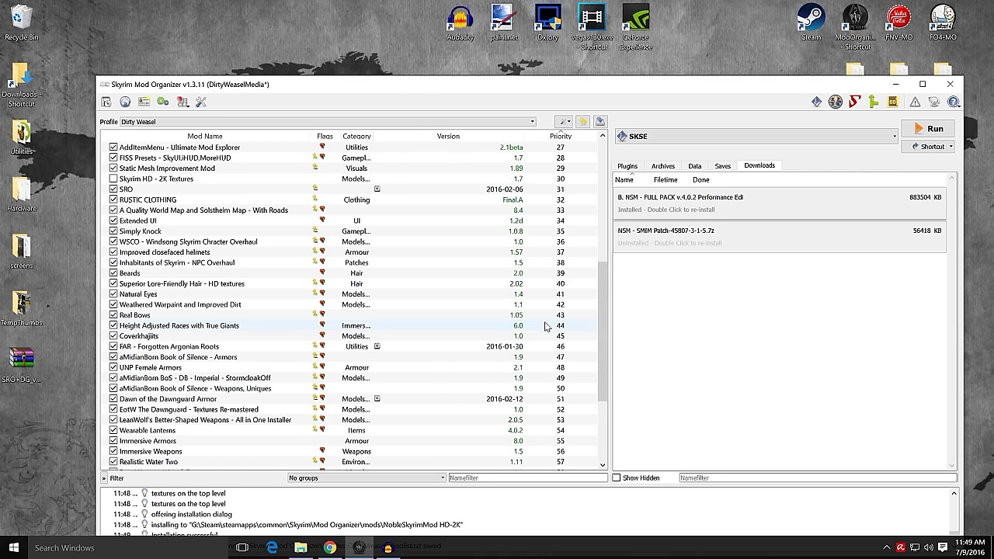
Step: Activate NobleSkyrimMod HD-2K in the mod list and move it directly below SRO, at priority 32
{"action": "left_click_drag", "start_coordinate": [602, 298], "coordinate": [602, 366]}
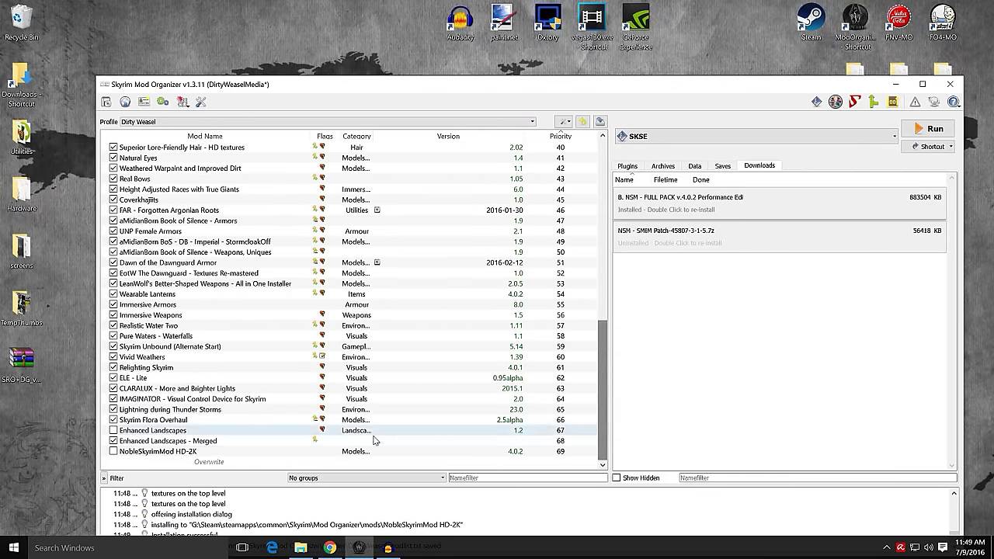
{"action": "left_click", "coordinate": [113, 451]}
{"action": "left_click_drag", "start_coordinate": [156, 451], "coordinate": [191, 191]}
{"action": "scroll", "coordinate": [190, 311], "scroll_direction": "up", "scroll_amount": 4}
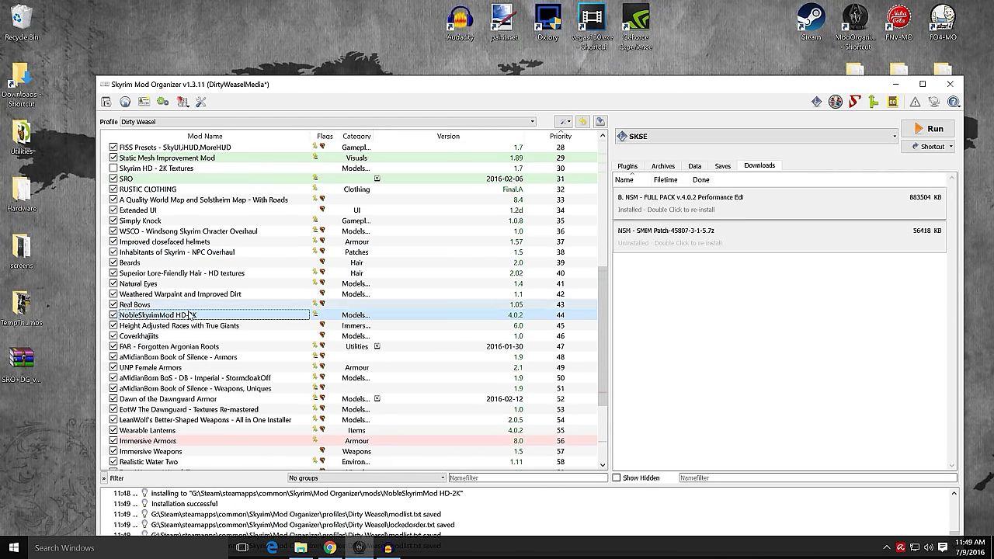
{"action": "left_click_drag", "start_coordinate": [190, 315], "coordinate": [189, 190]}
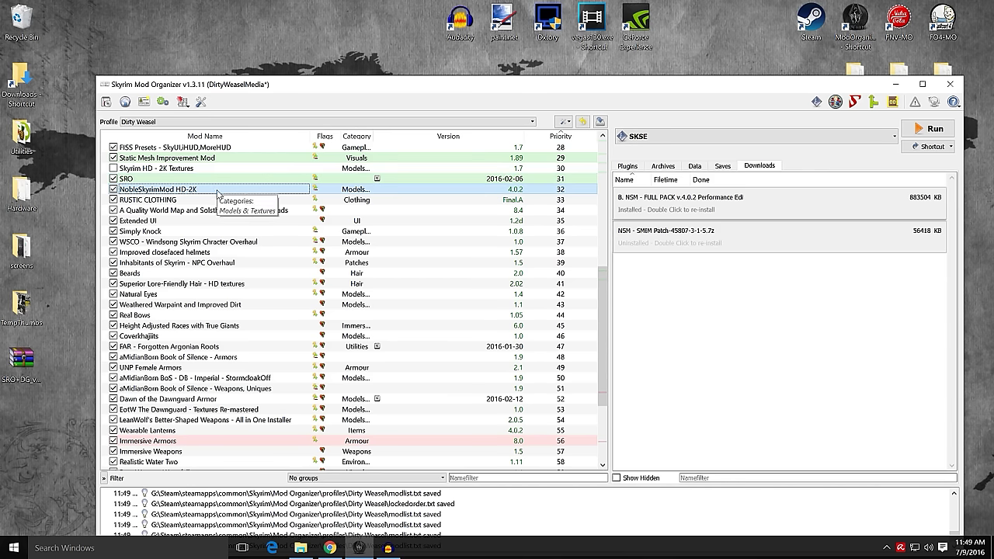
Step: Move NobleSkyrimMod HD-2K directly above SRO, at priority 31
{"action": "left_click_drag", "start_coordinate": [217, 194], "coordinate": [221, 178]}
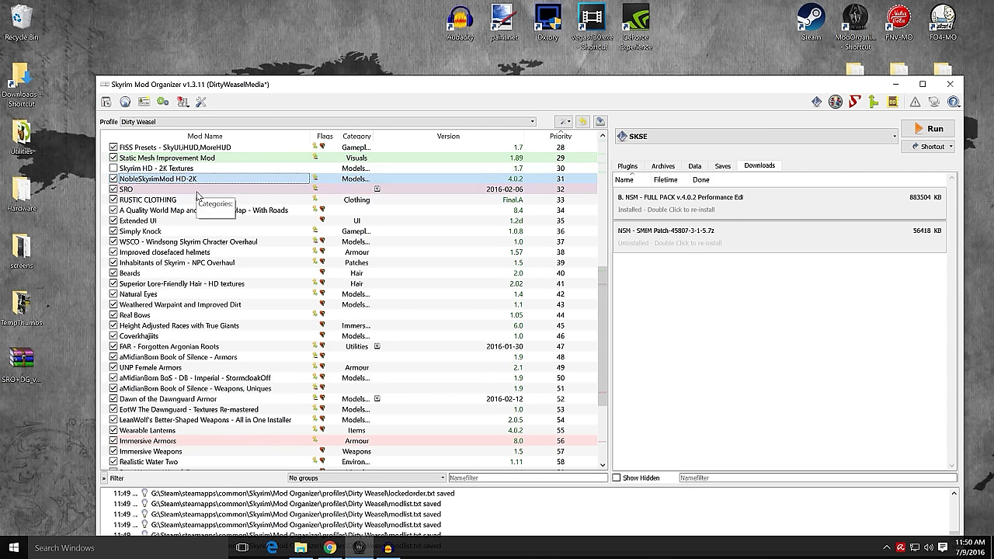
{"action": "left_click", "coordinate": [214, 191]}
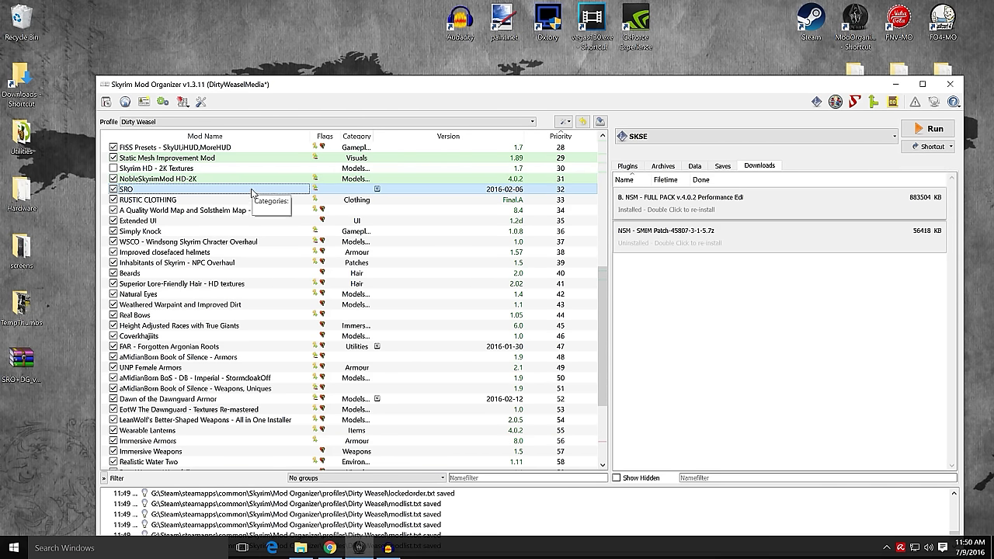
{"action": "mouse_move", "coordinate": [252, 193]}
{"action": "left_mouse_down"}
{"action": "mouse_move", "coordinate": [239, 180]}
{"action": "mouse_move", "coordinate": [237, 199]}
{"action": "left_mouse_up"}
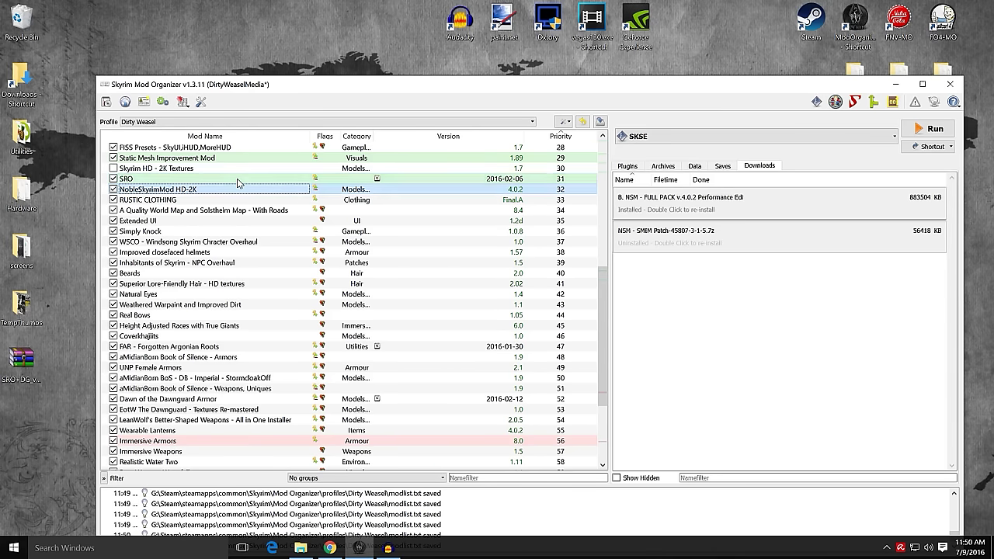
{"action": "left_click_drag", "start_coordinate": [240, 192], "coordinate": [236, 176]}
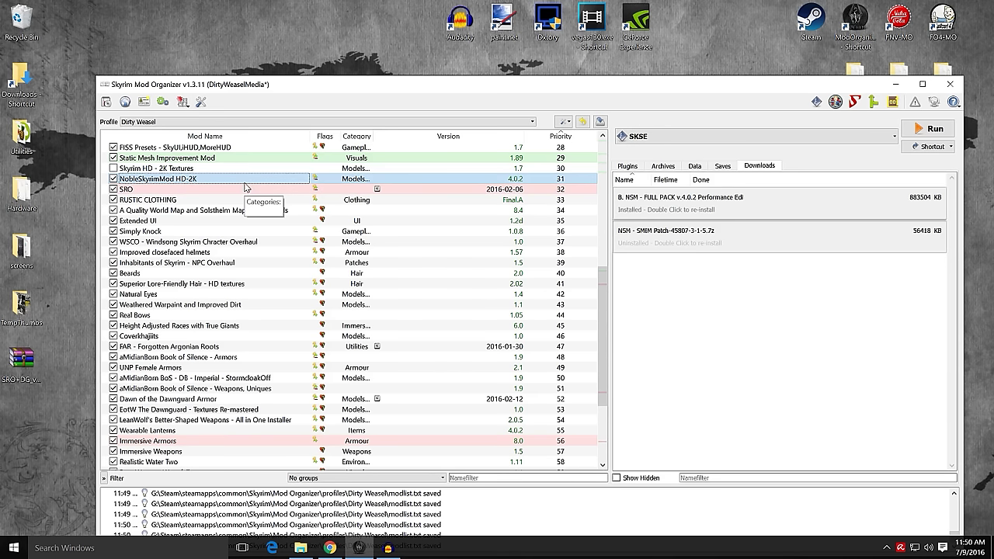
Step: Move NobleSkyrimMod HD-2K directly below SRO, at priority 32
{"action": "left_click_drag", "start_coordinate": [246, 182], "coordinate": [246, 194]}
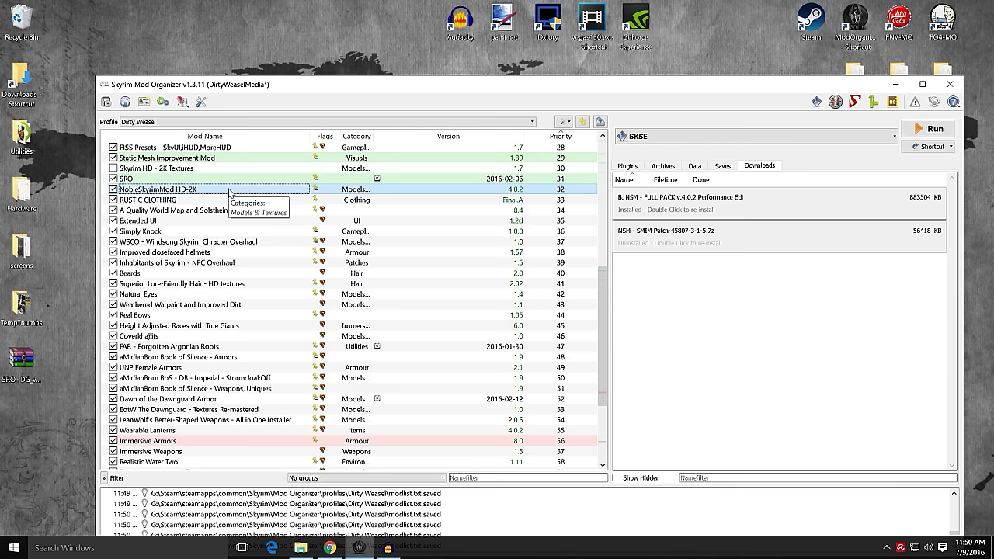
{"action": "scroll", "coordinate": [177, 208], "scroll_direction": "up", "scroll_amount": 1}
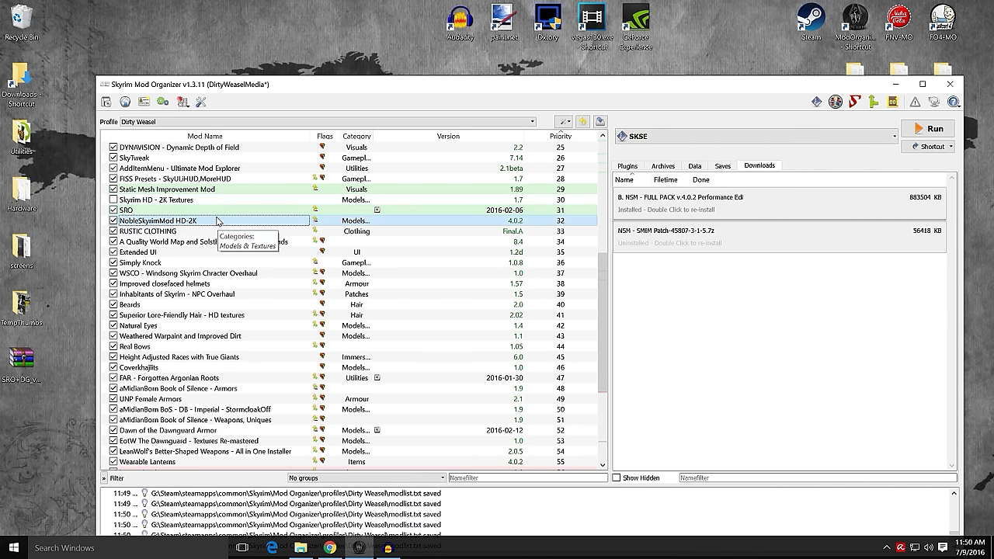
{"action": "left_click", "coordinate": [221, 212]}
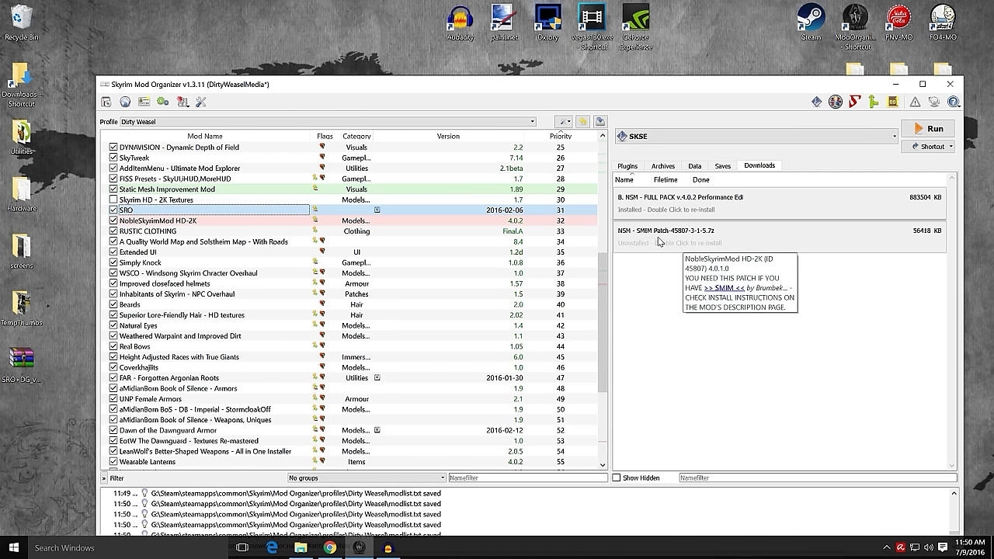
Step: Install the NSM - SMIM Patch-45807-3-1-5 archive manually under the name NobleSkyrimMod SMIM Patch
{"action": "double_click", "coordinate": [657, 244]}
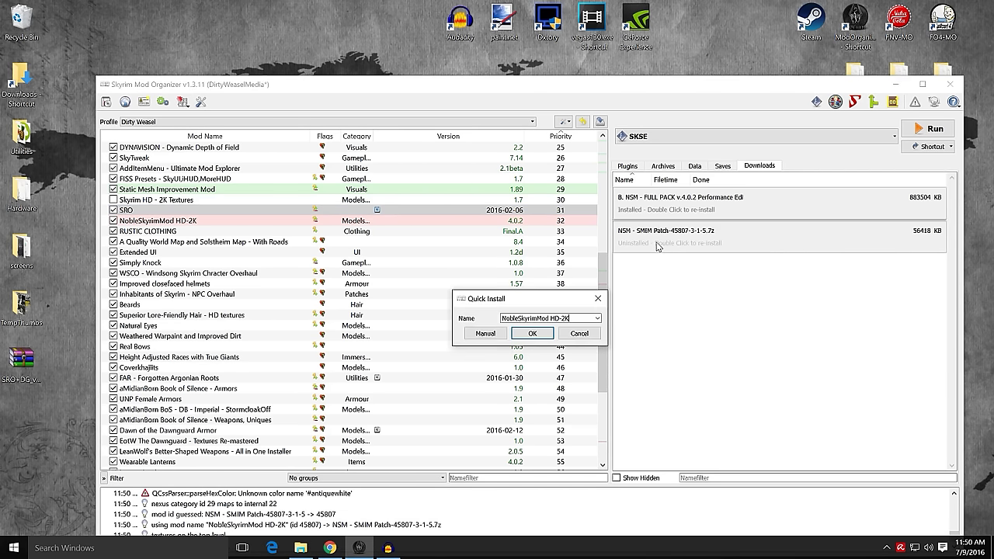
{"action": "left_click", "coordinate": [598, 319]}
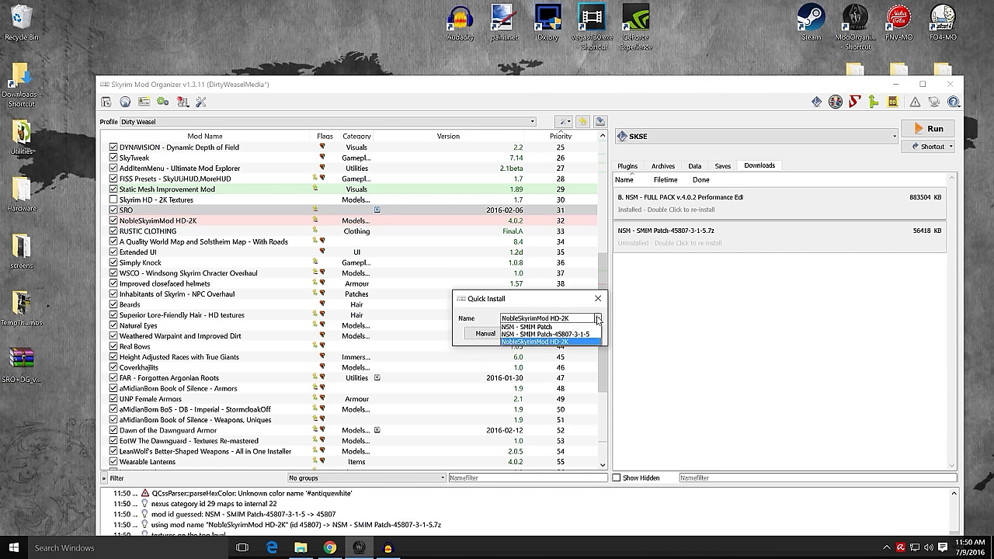
{"action": "left_click", "coordinate": [598, 319]}
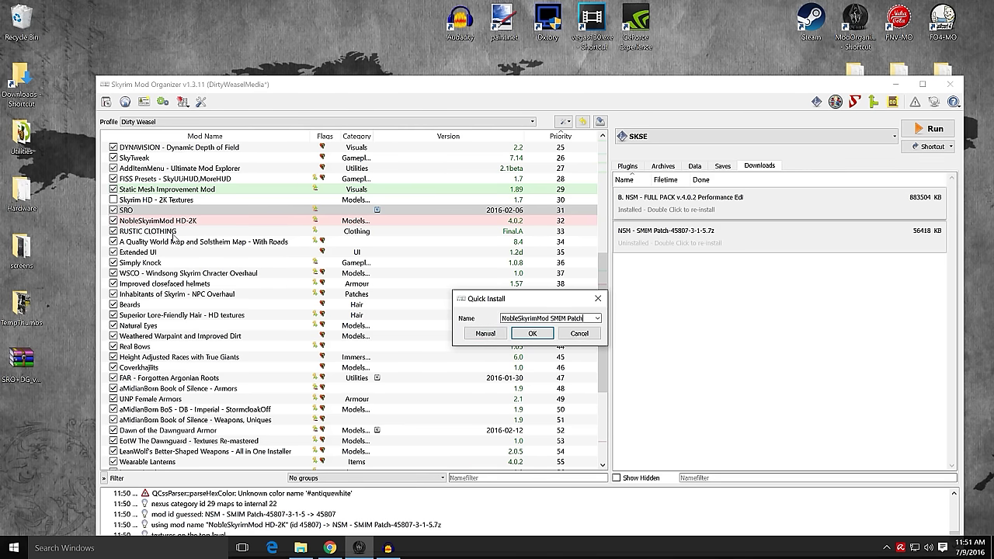
{"action": "left_click", "coordinate": [489, 334]}
{"action": "right_click", "coordinate": [480, 311]}
{"action": "left_click", "coordinate": [489, 320]}
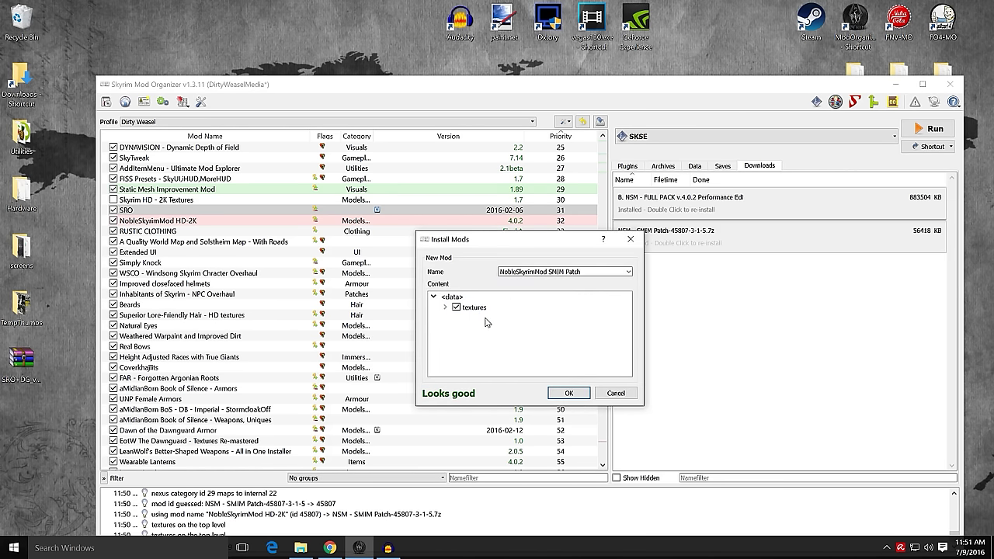
{"action": "left_click", "coordinate": [569, 393]}
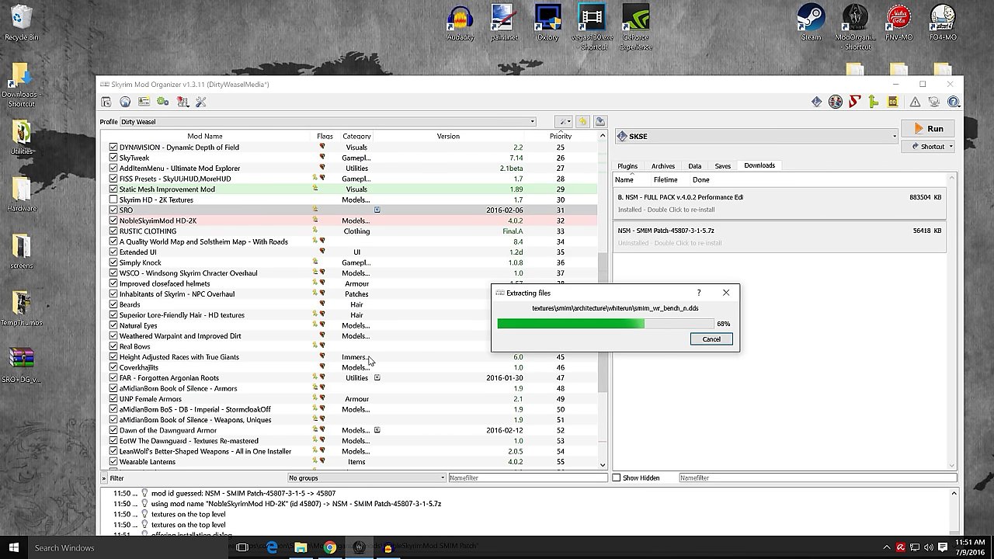
Step: Activate NobleSkyrimMod SMIM Patch in the mod list and move it directly below NobleSkyrimMod HD-2K, at priority 33
{"action": "scroll", "coordinate": [600, 274], "scroll_direction": "down", "scroll_amount": 5}
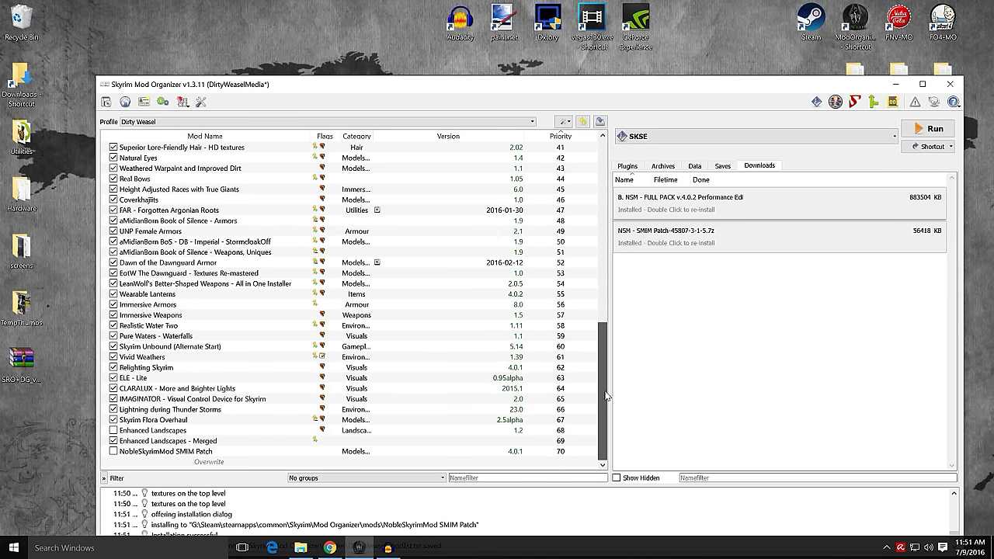
{"action": "left_click", "coordinate": [113, 451]}
{"action": "mouse_move", "coordinate": [159, 451]}
{"action": "left_mouse_down"}
{"action": "mouse_move", "coordinate": [186, 152]}
{"action": "mouse_move", "coordinate": [198, 273]}
{"action": "mouse_move", "coordinate": [195, 186]}
{"action": "mouse_move", "coordinate": [197, 266]}
{"action": "mouse_move", "coordinate": [186, 255]}
{"action": "left_mouse_up"}
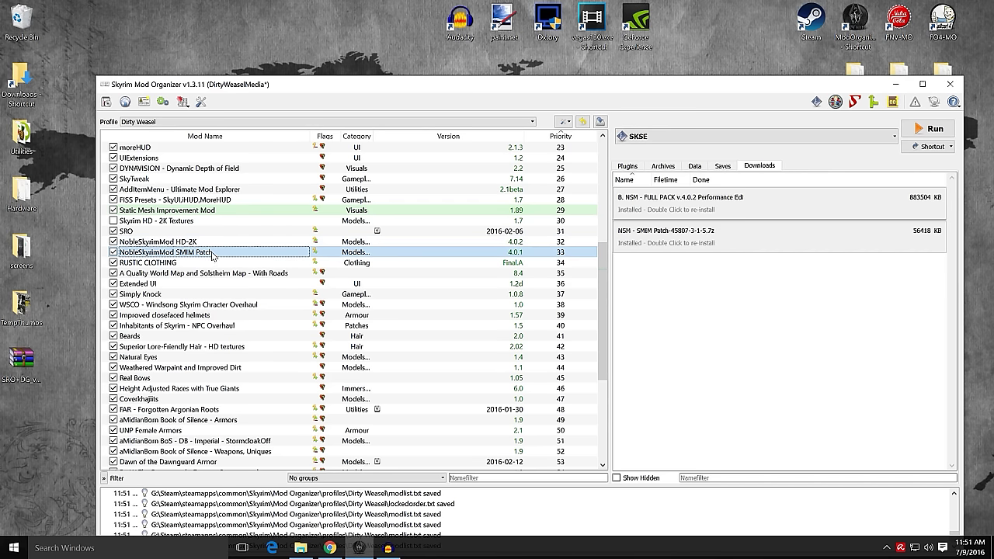
{"action": "left_click", "coordinate": [208, 250]}
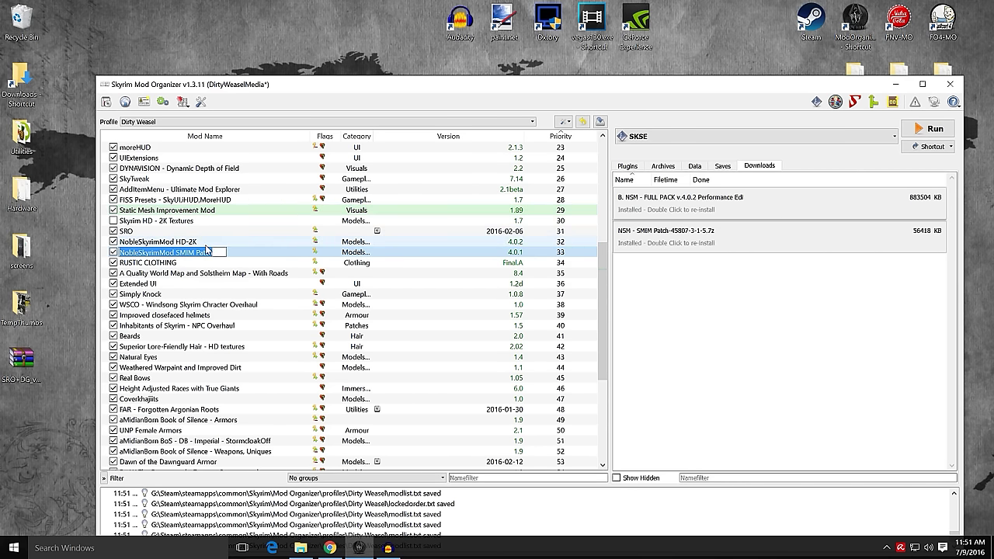
{"action": "left_click", "coordinate": [206, 243]}
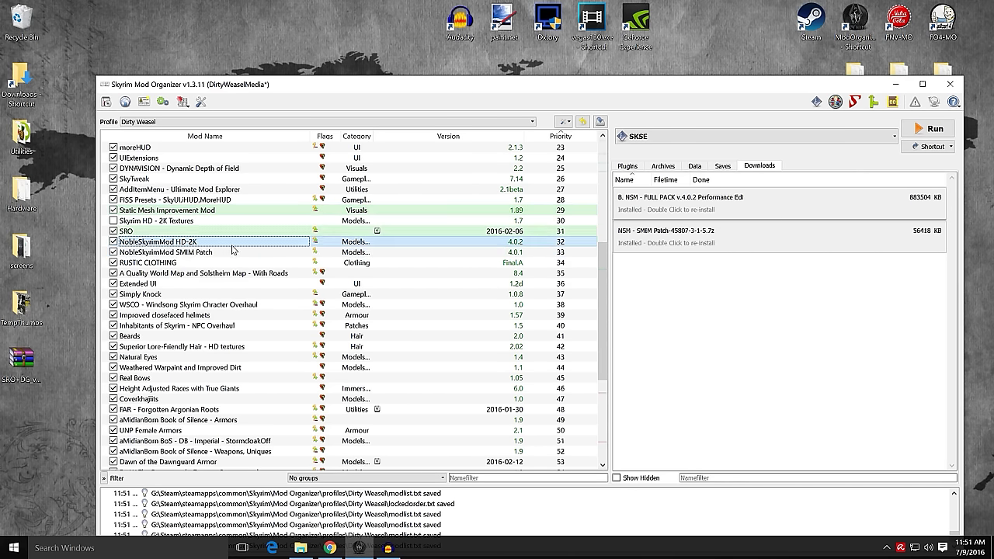
{"action": "left_click", "coordinate": [222, 254]}
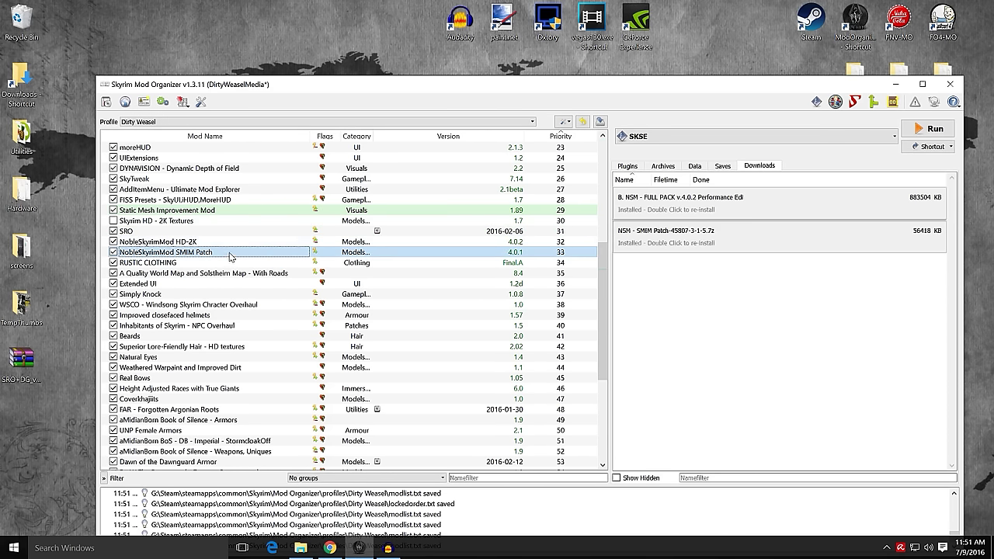
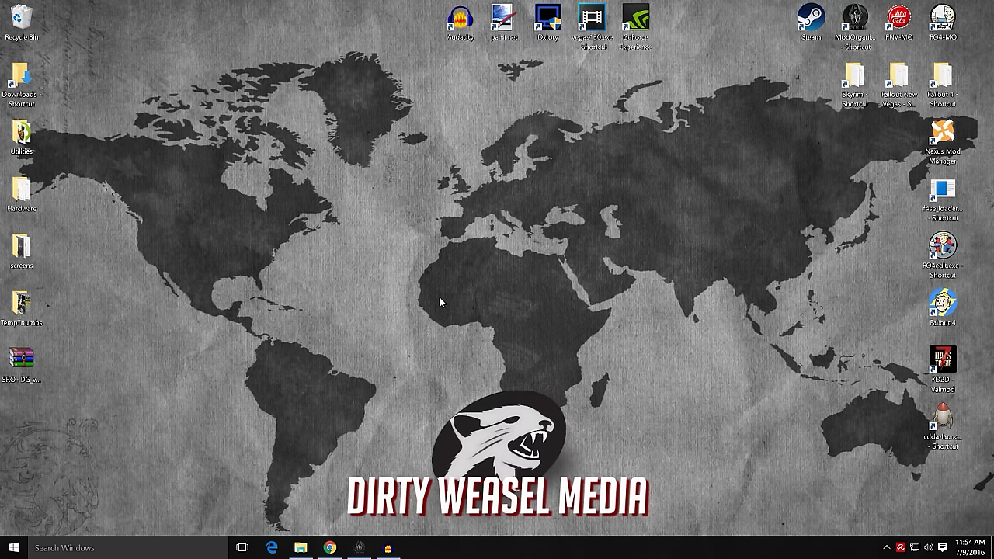
Step: Switch to Chrome and look over the description page of Vivid Landscapes - All in One on Nexus Mods
{"action": "left_click", "coordinate": [330, 549]}
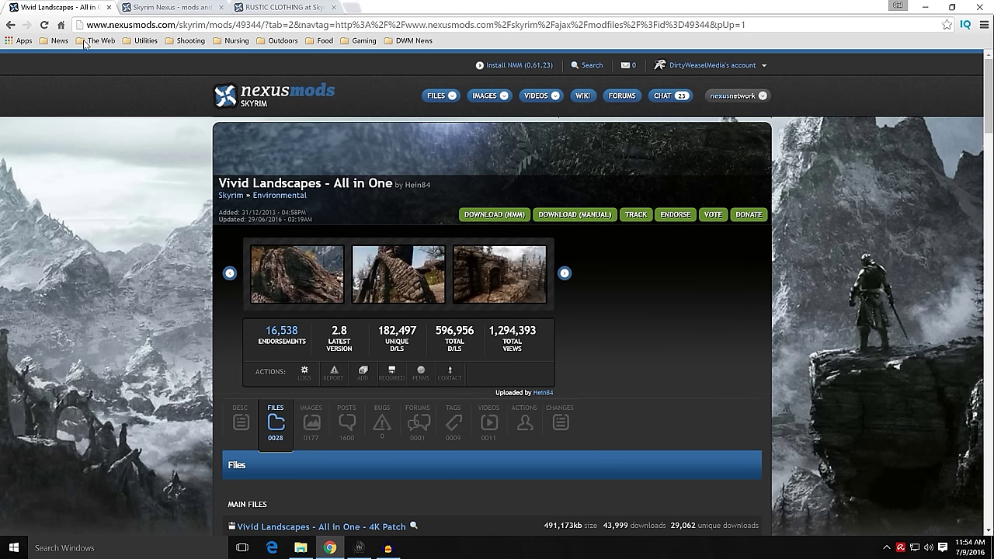
{"action": "left_click", "coordinate": [11, 25]}
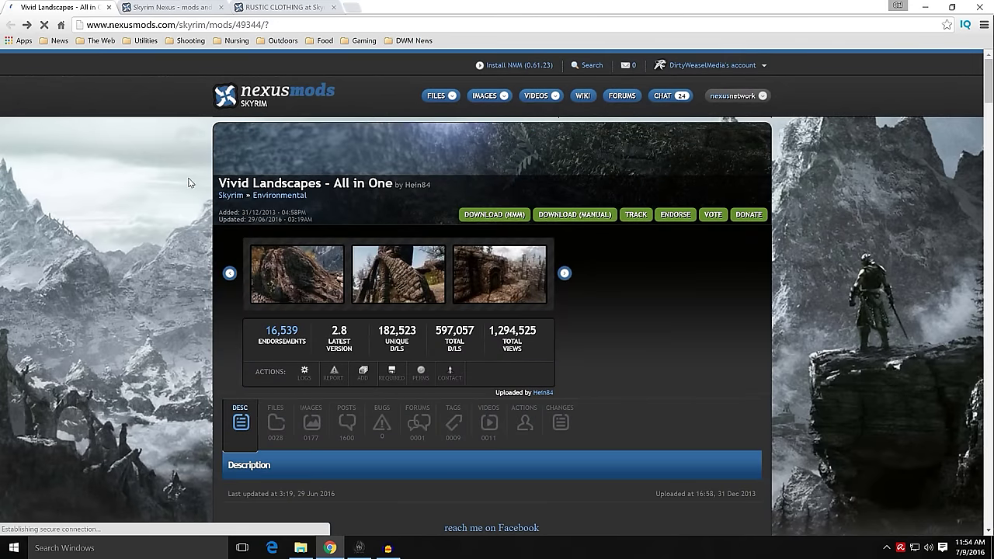
{"action": "scroll", "coordinate": [192, 212], "scroll_direction": "down", "scroll_amount": 1}
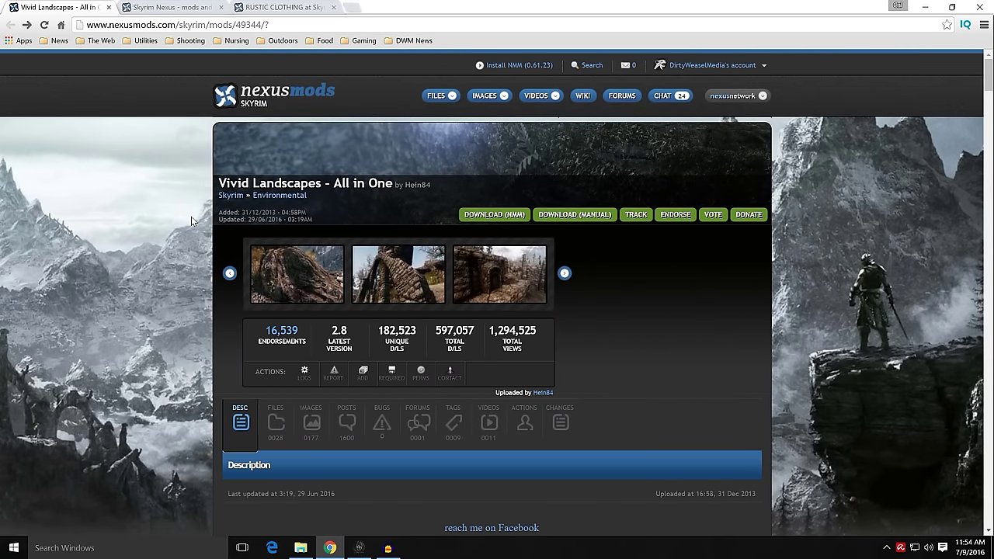
{"action": "scroll", "coordinate": [192, 222], "scroll_direction": "down", "scroll_amount": 4}
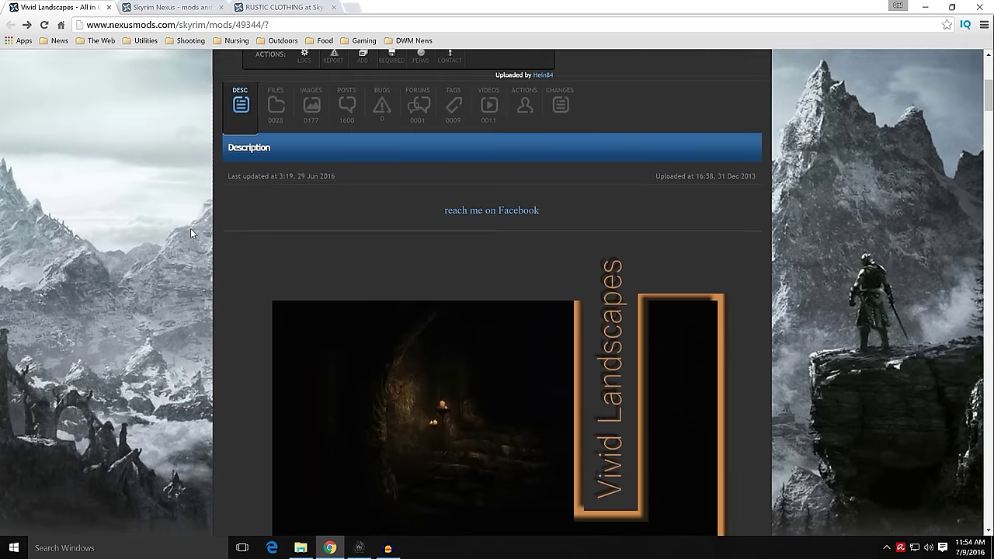
{"action": "scroll", "coordinate": [191, 230], "scroll_direction": "down", "scroll_amount": 3}
{"action": "scroll", "coordinate": [189, 234], "scroll_direction": "up", "scroll_amount": 2}
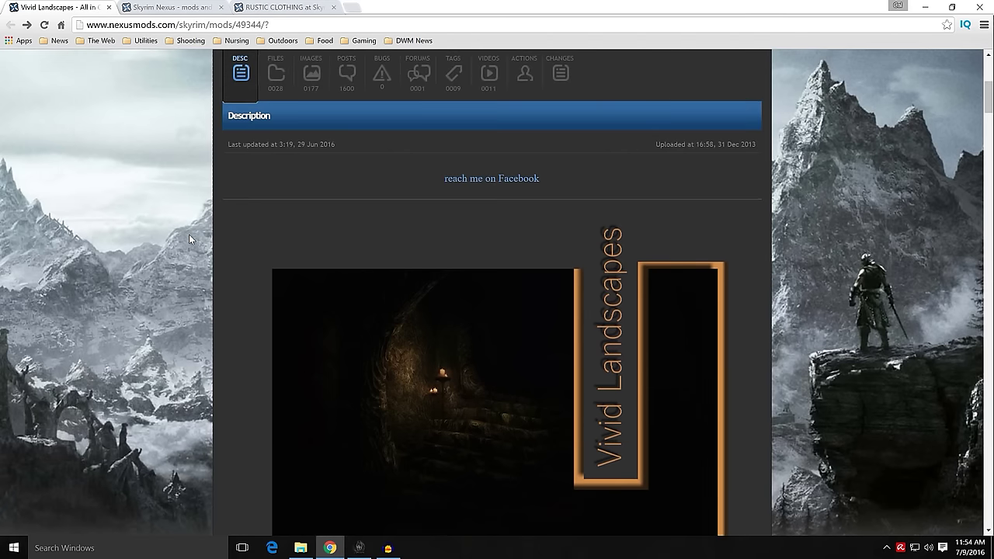
{"action": "scroll", "coordinate": [189, 234], "scroll_direction": "up", "scroll_amount": 4}
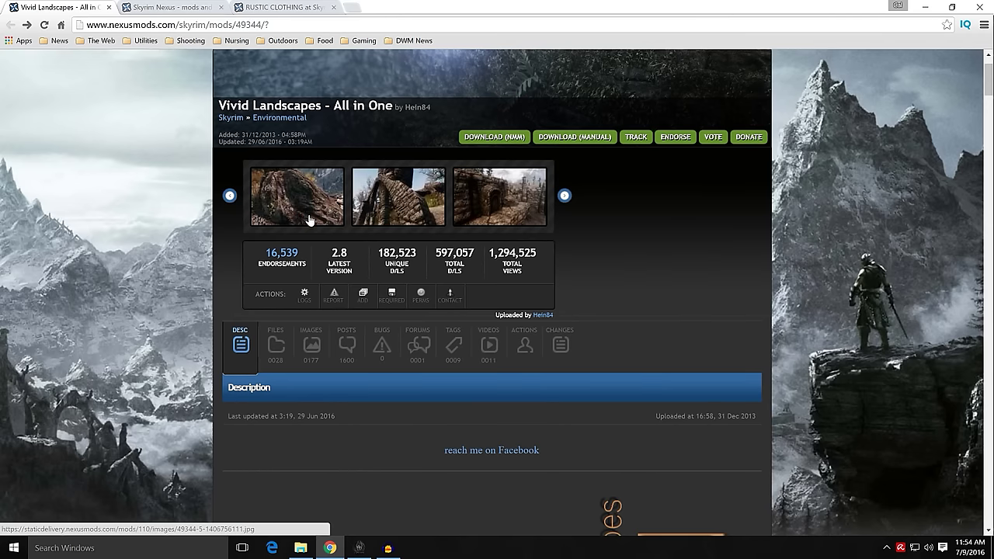
Step: Examine the main files offered for Vivid Landscapes - All in One, comparing the BSA archive and loose-file versions and their texture resolutions
{"action": "left_click", "coordinate": [276, 339]}
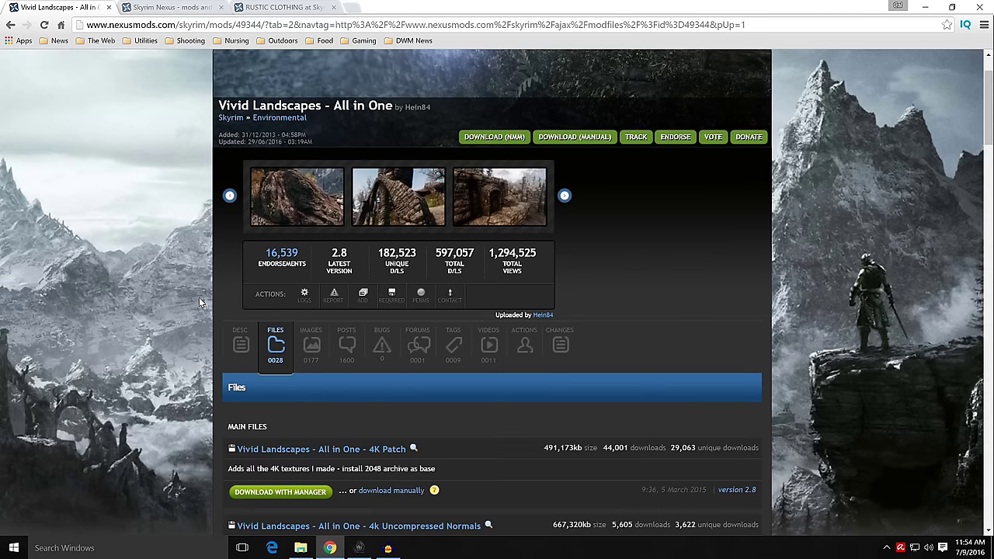
{"action": "scroll", "coordinate": [199, 298], "scroll_direction": "down", "scroll_amount": 2}
{"action": "scroll", "coordinate": [198, 297], "scroll_direction": "down", "scroll_amount": 2}
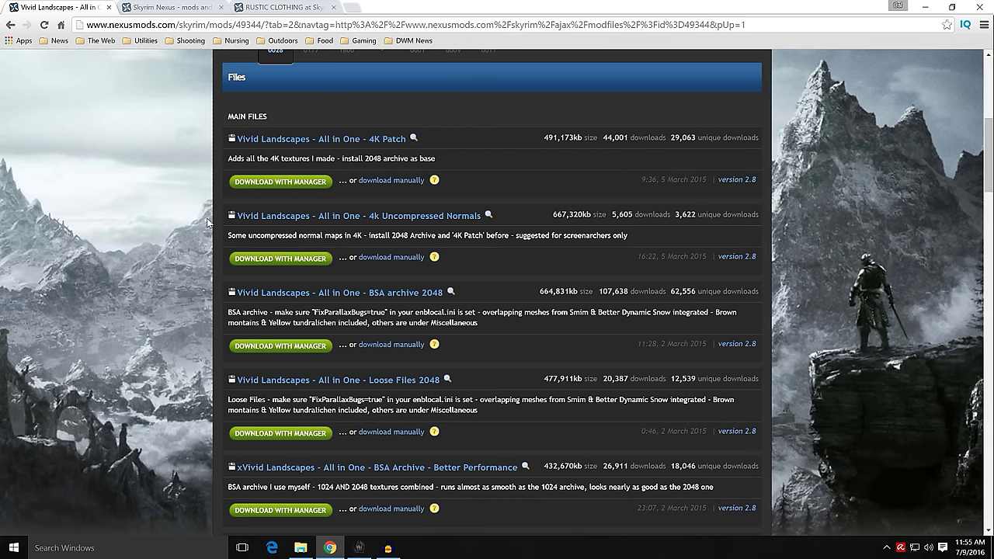
{"action": "scroll", "coordinate": [188, 158], "scroll_direction": "down", "scroll_amount": 1}
{"action": "scroll", "coordinate": [208, 204], "scroll_direction": "down", "scroll_amount": 1}
{"action": "scroll", "coordinate": [212, 219], "scroll_direction": "up", "scroll_amount": 1}
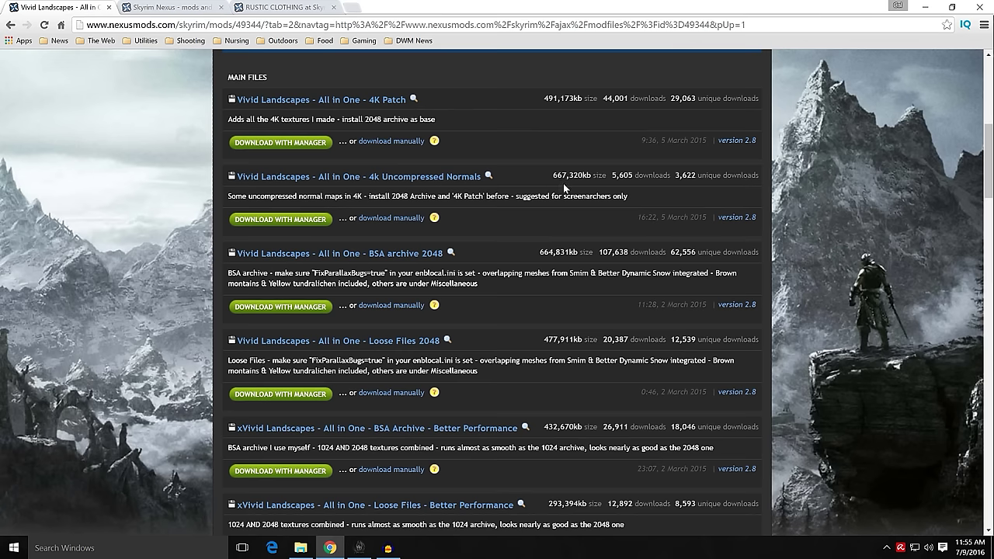
{"action": "scroll", "coordinate": [206, 252], "scroll_direction": "down", "scroll_amount": 1}
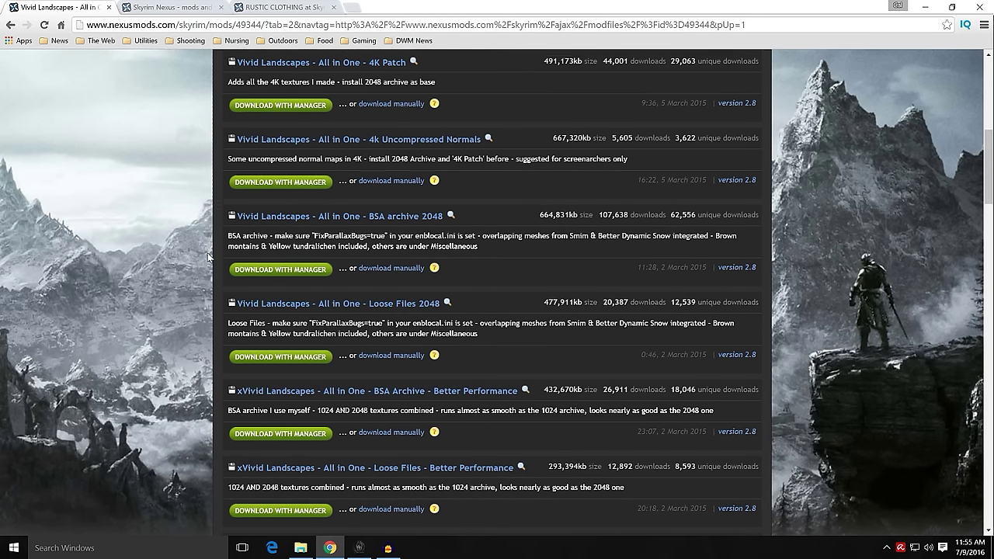
{"action": "scroll", "coordinate": [207, 252], "scroll_direction": "up", "scroll_amount": 1}
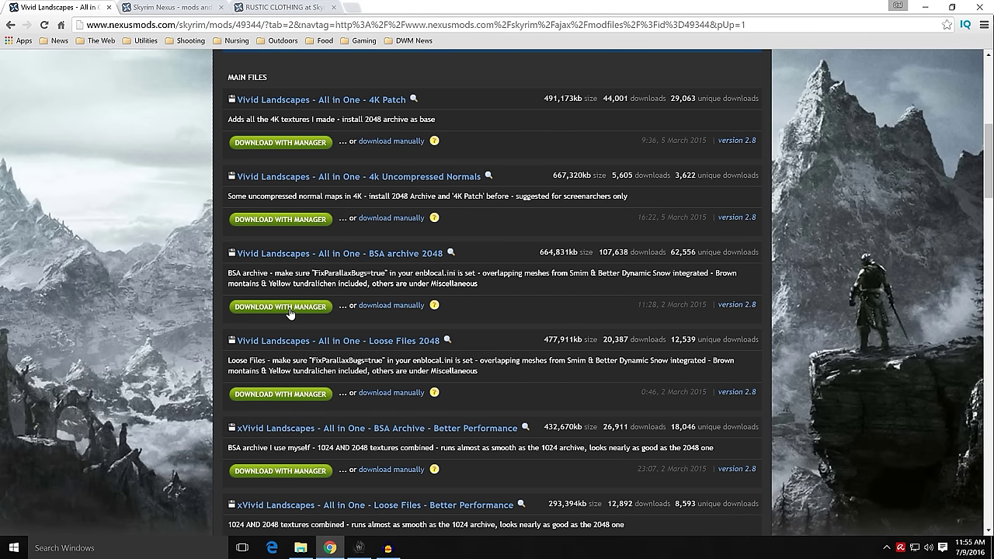
{"action": "scroll", "coordinate": [188, 309], "scroll_direction": "down", "scroll_amount": 1}
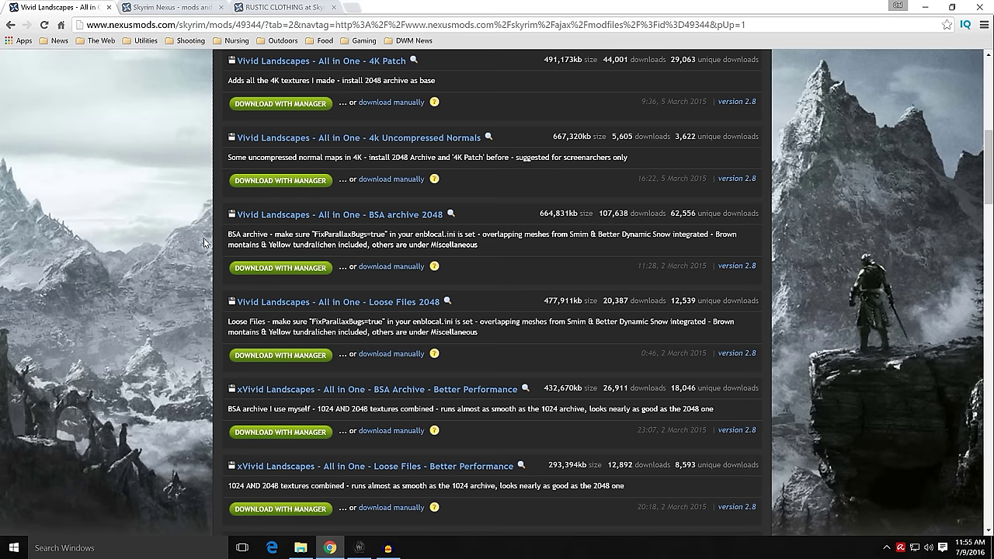
{"action": "scroll", "coordinate": [203, 242], "scroll_direction": "down", "scroll_amount": 3}
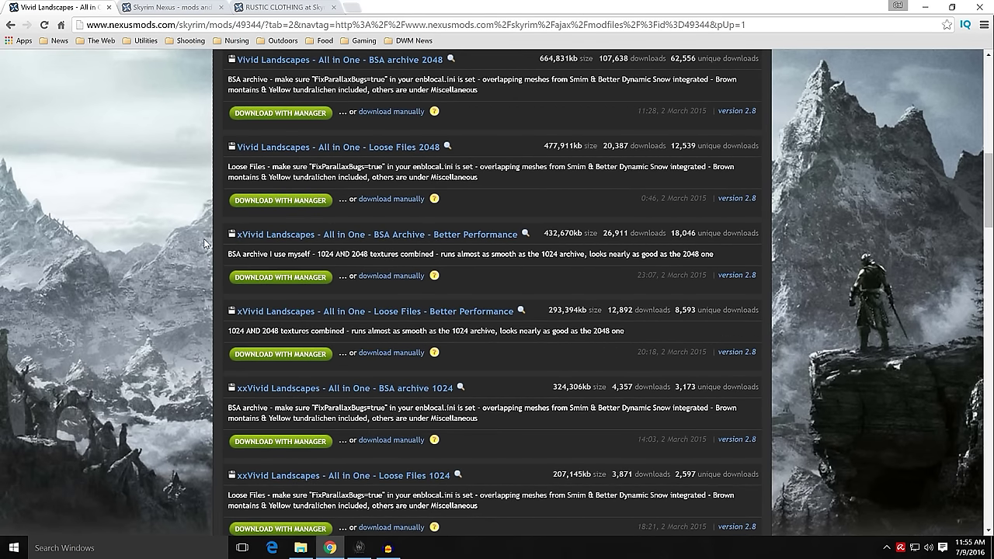
{"action": "scroll", "coordinate": [209, 271], "scroll_direction": "up", "scroll_amount": 1}
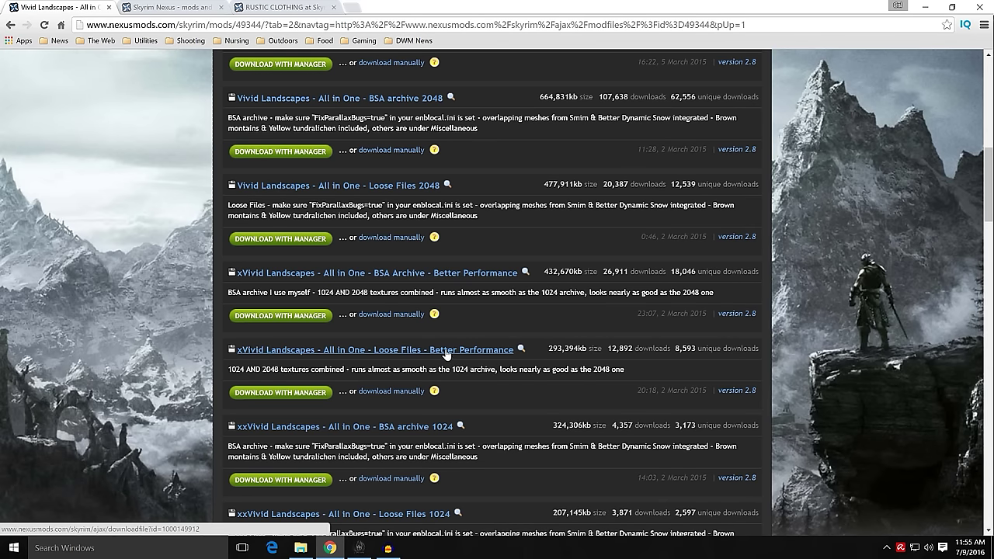
{"action": "scroll", "coordinate": [198, 362], "scroll_direction": "down", "scroll_amount": 2}
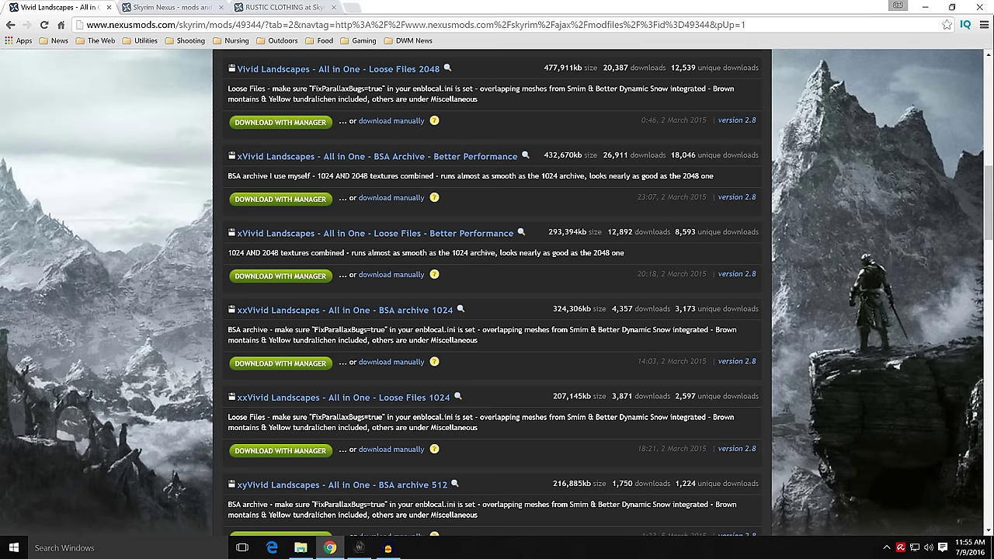
{"action": "scroll", "coordinate": [488, 321], "scroll_direction": "down", "scroll_amount": 1}
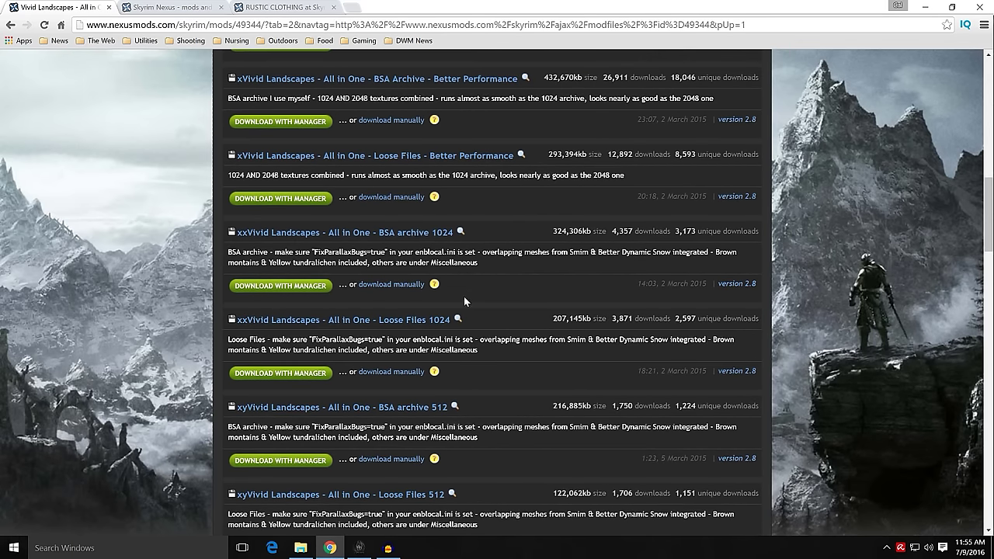
{"action": "scroll", "coordinate": [460, 303], "scroll_direction": "down", "scroll_amount": 2}
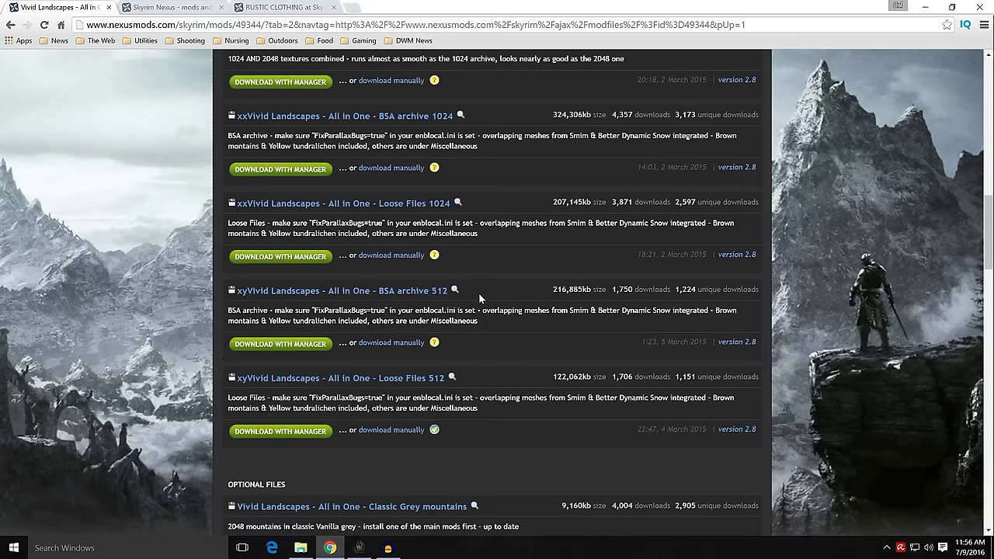
{"action": "scroll", "coordinate": [199, 370], "scroll_direction": "up", "scroll_amount": 4}
{"action": "scroll", "coordinate": [201, 370], "scroll_direction": "up", "scroll_amount": 3}
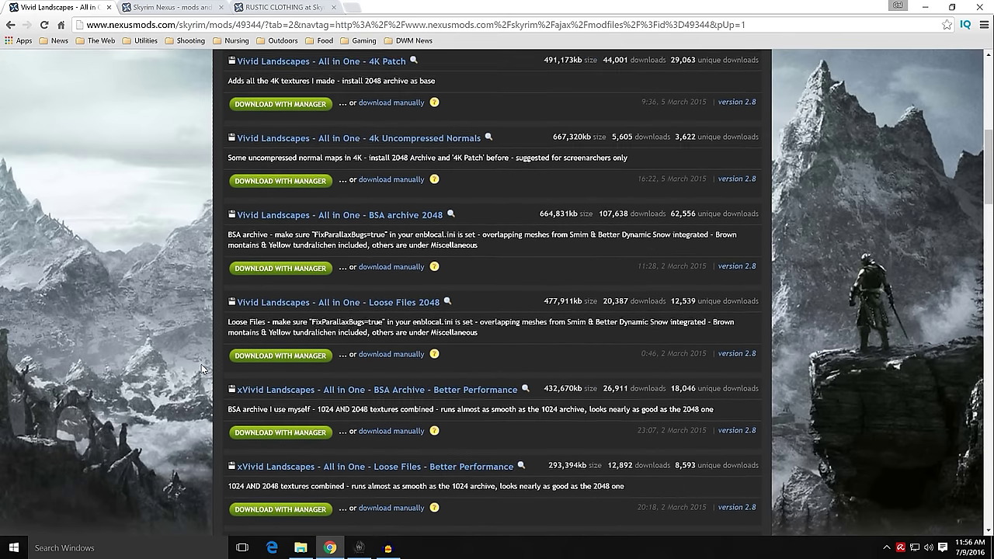
Step: Check which Vivid Landscapes archive is downloaded in Mod Organizer and compare it with the main files listed on Nexus Mods
{"action": "scroll", "coordinate": [201, 369], "scroll_direction": "down", "scroll_amount": 1}
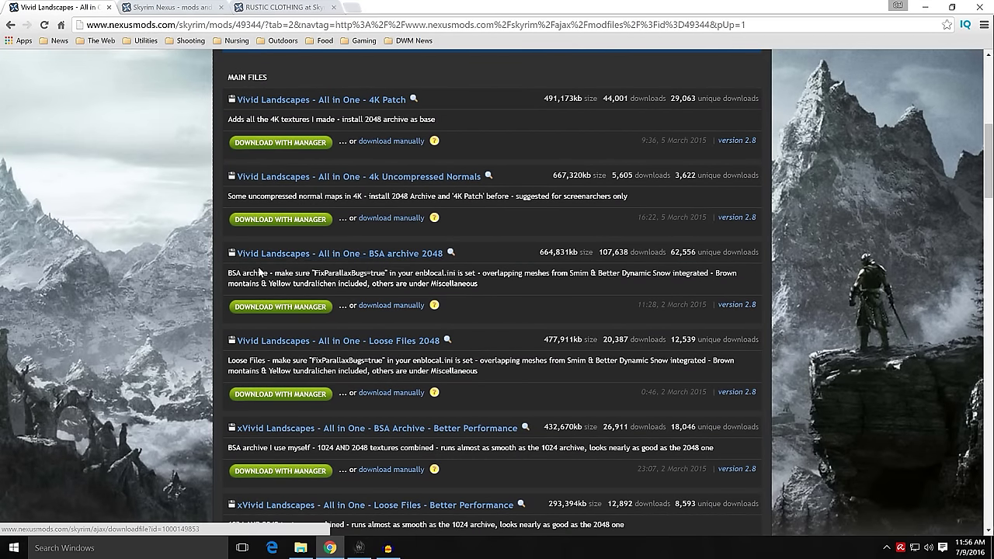
{"action": "left_click", "coordinate": [360, 547]}
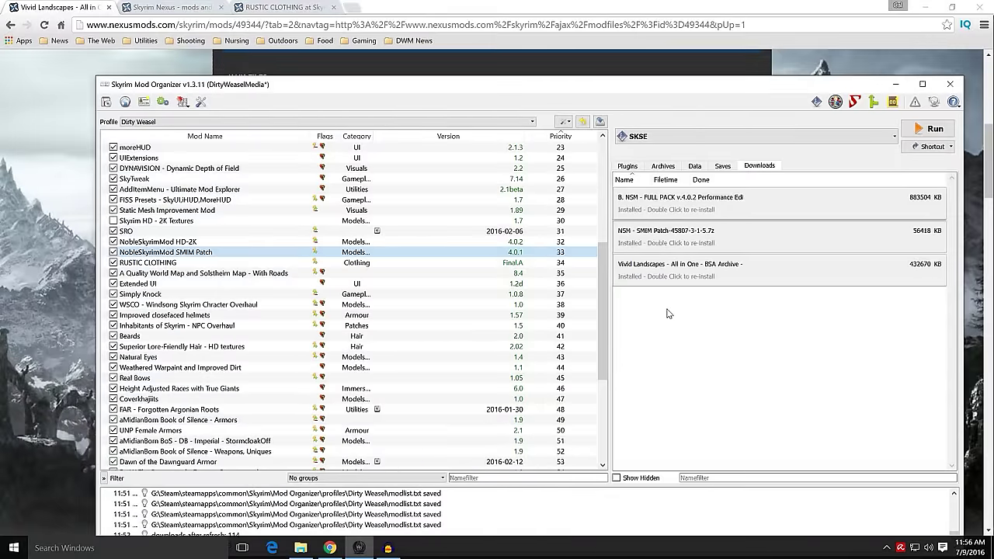
{"action": "mouse_move", "coordinate": [704, 276]}
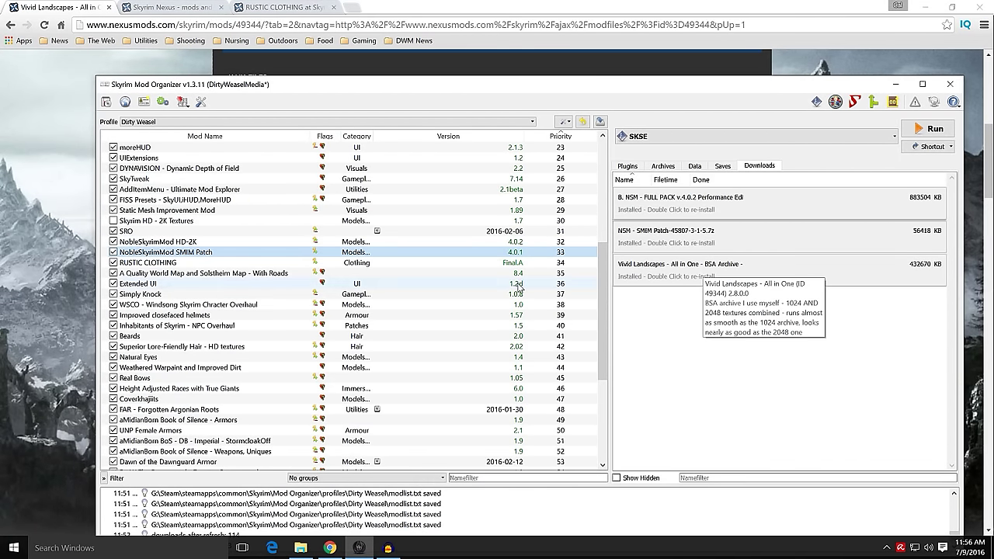
{"action": "left_click", "coordinate": [55, 291]}
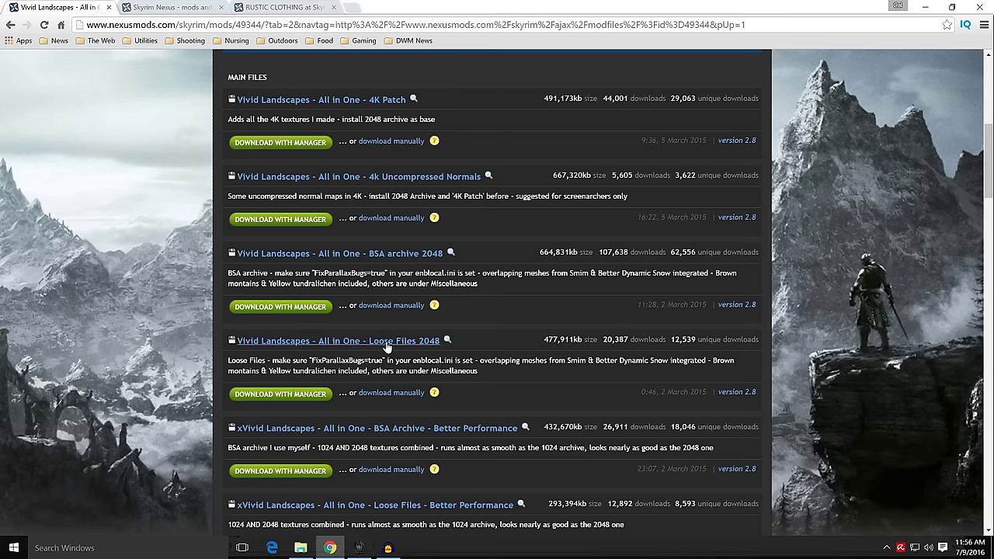
{"action": "scroll", "coordinate": [183, 313], "scroll_direction": "up", "scroll_amount": 1}
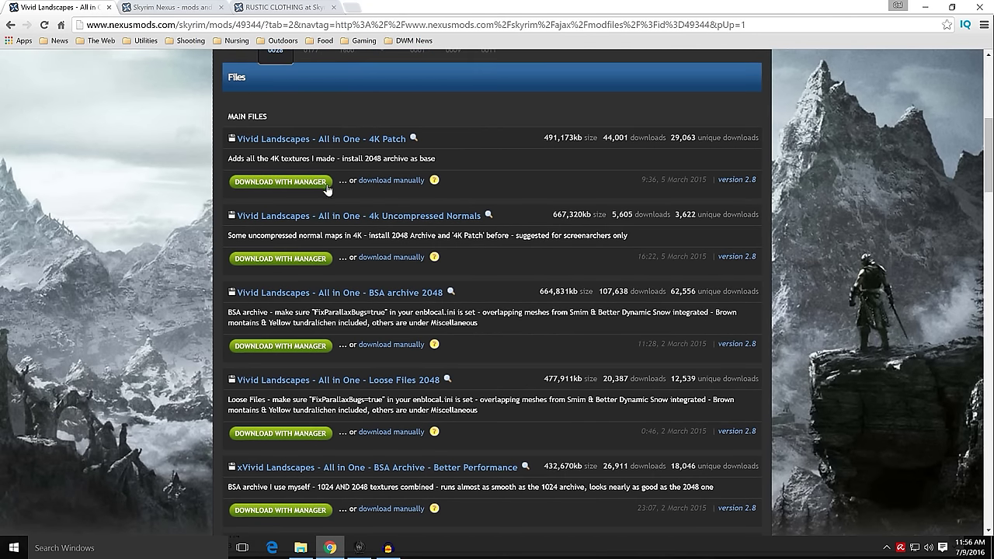
{"action": "scroll", "coordinate": [196, 282], "scroll_direction": "up", "scroll_amount": 2}
{"action": "scroll", "coordinate": [197, 287], "scroll_direction": "up", "scroll_amount": 2}
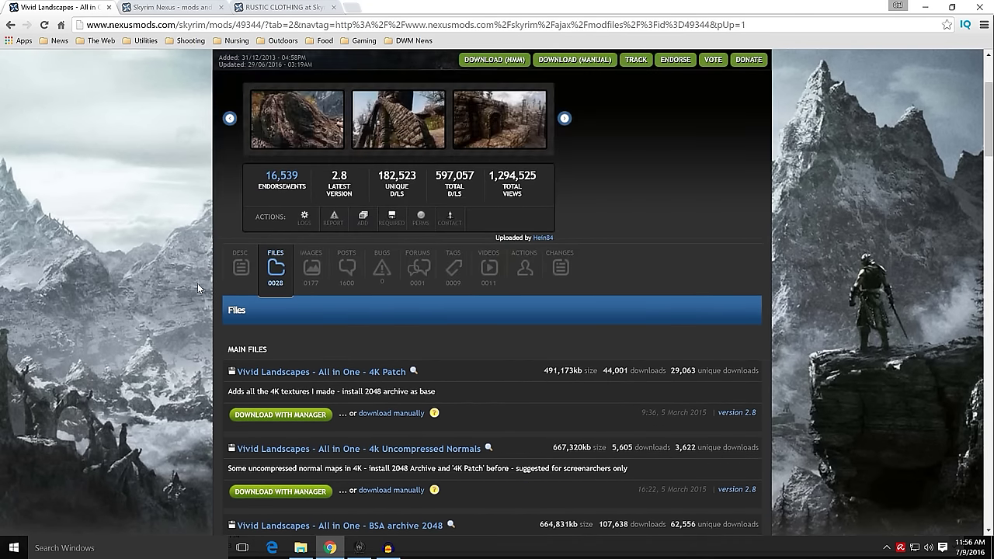
{"action": "scroll", "coordinate": [186, 307], "scroll_direction": "down", "scroll_amount": 4}
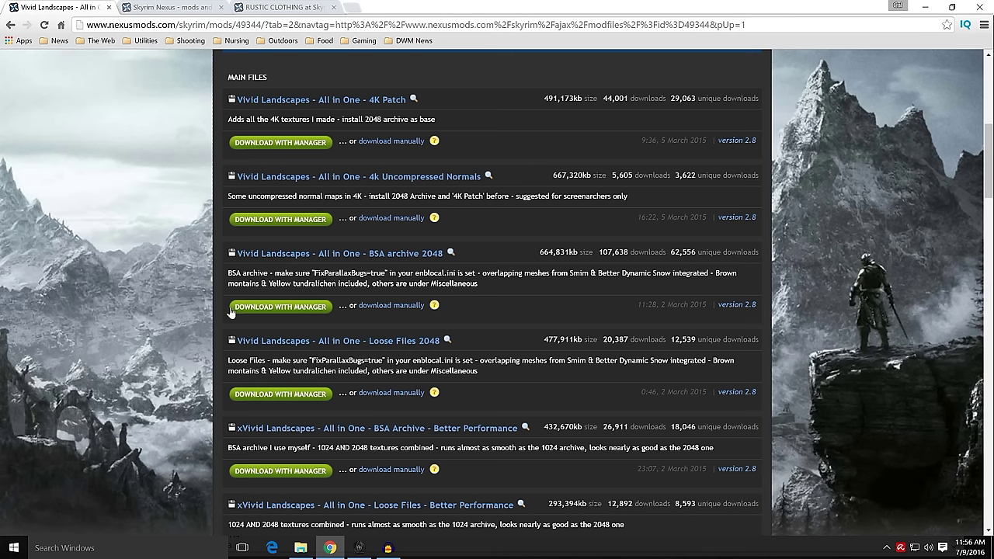
Step: Switch to Mod Organizer and manually install the downloaded Vivid Landscapes - All in One BSA archive, setting its Data folder as the data directory
{"action": "left_click", "coordinate": [358, 549]}
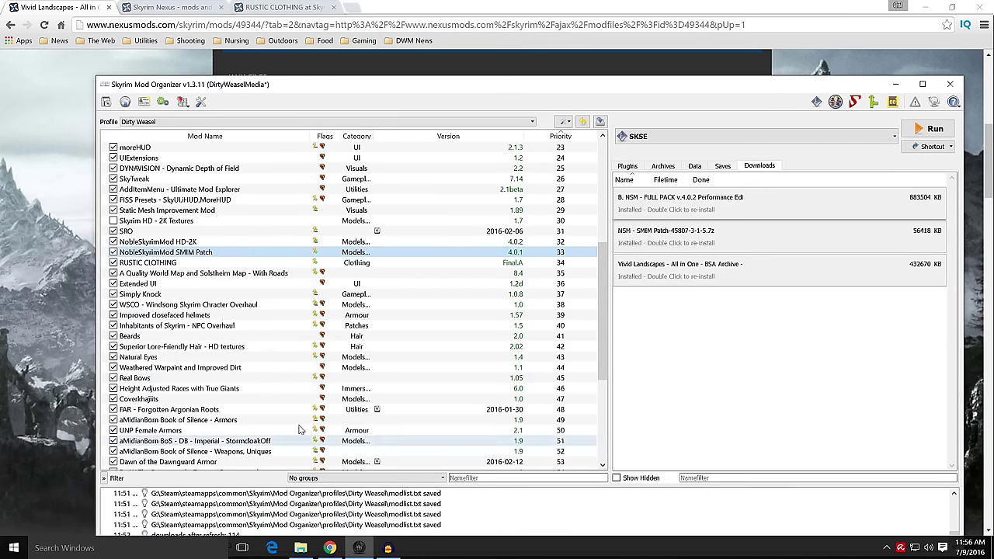
{"action": "double_click", "coordinate": [670, 273]}
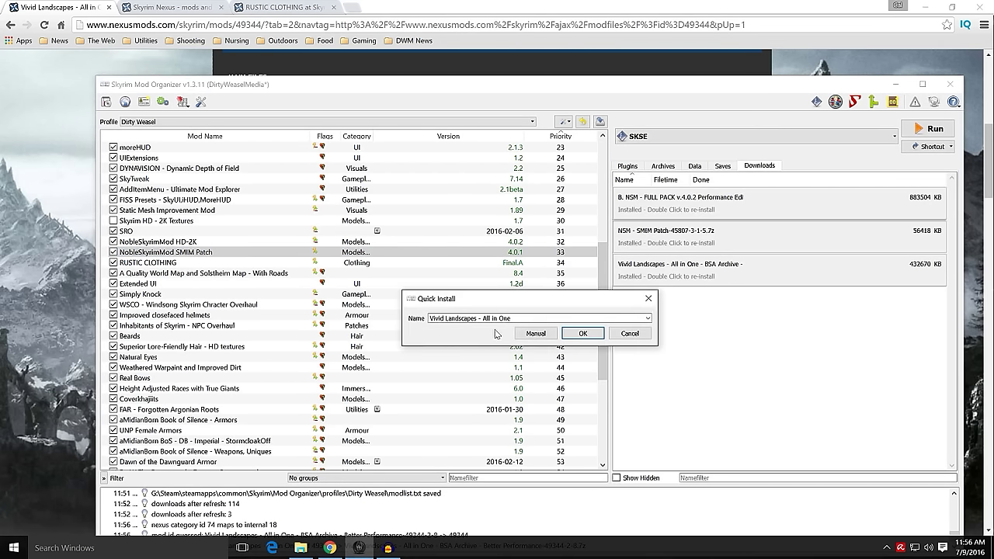
{"action": "left_click", "coordinate": [523, 337]}
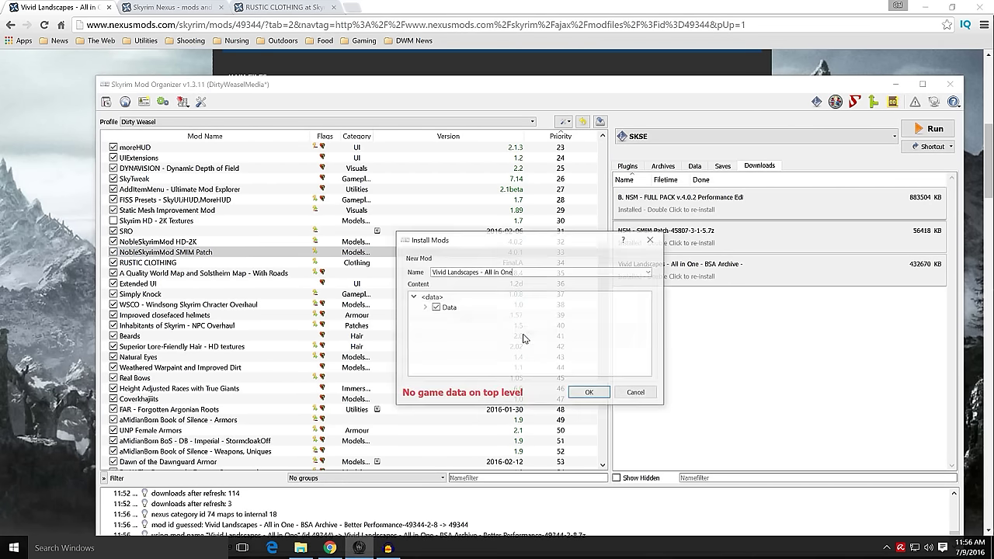
{"action": "right_click", "coordinate": [469, 310]}
{"action": "left_click", "coordinate": [472, 312]}
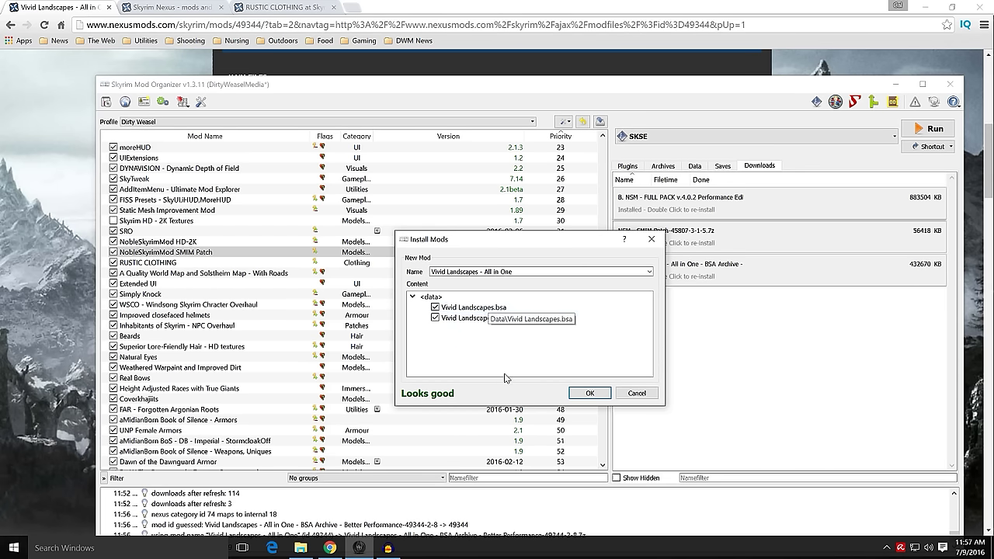
{"action": "left_click", "coordinate": [575, 394]}
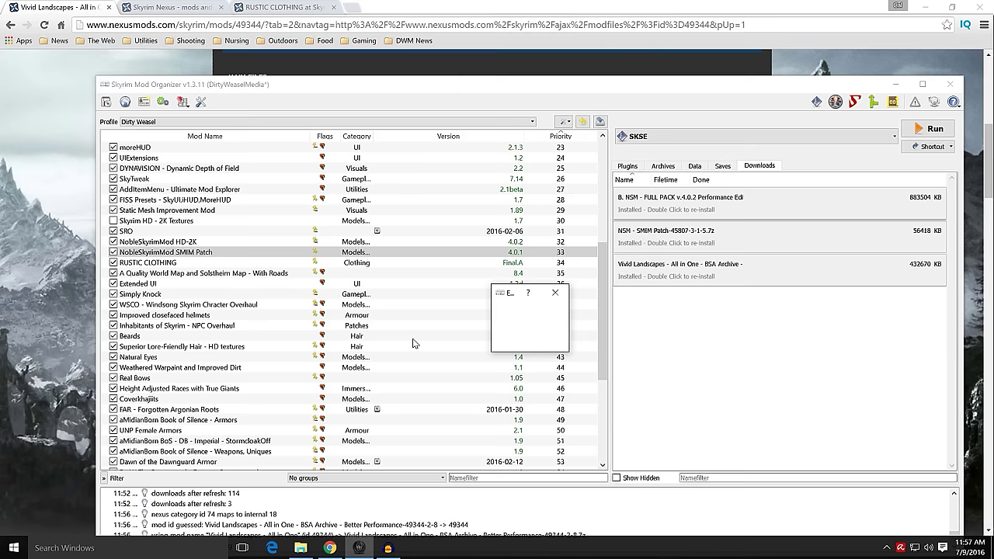
Step: Activate Vivid Landscapes - All in One and move it between NobleSkyrimMod HD-2K and NobleSkyrimMod SMIM Patch, at priority 33
{"action": "scroll", "coordinate": [261, 376], "scroll_direction": "down", "scroll_amount": 5}
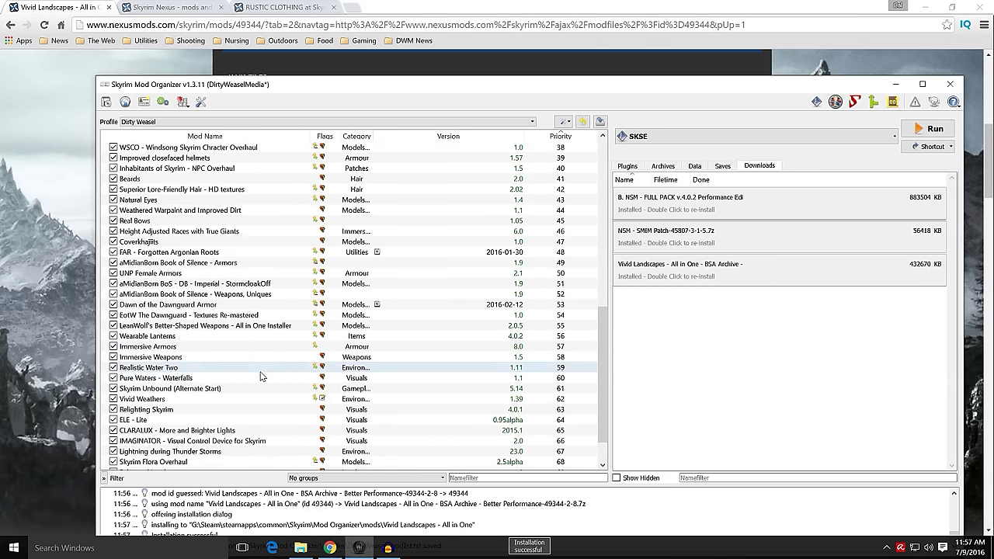
{"action": "scroll", "coordinate": [261, 376], "scroll_direction": "down", "scroll_amount": 2}
{"action": "left_click_drag", "start_coordinate": [176, 455], "coordinate": [235, 320]}
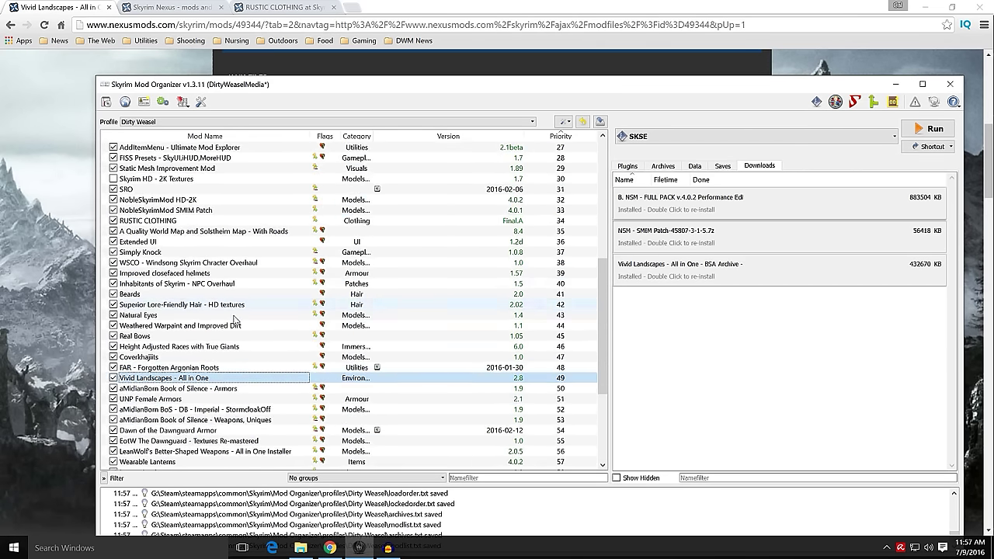
{"action": "left_click_drag", "start_coordinate": [230, 377], "coordinate": [240, 307]}
{"action": "scroll", "coordinate": [264, 326], "scroll_direction": "up", "scroll_amount": 2}
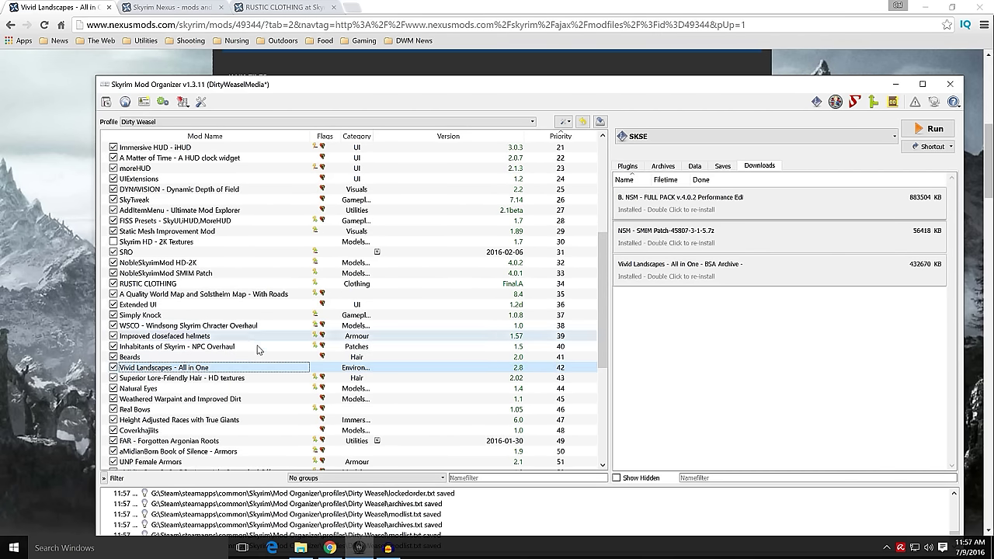
{"action": "left_click_drag", "start_coordinate": [251, 370], "coordinate": [247, 284]}
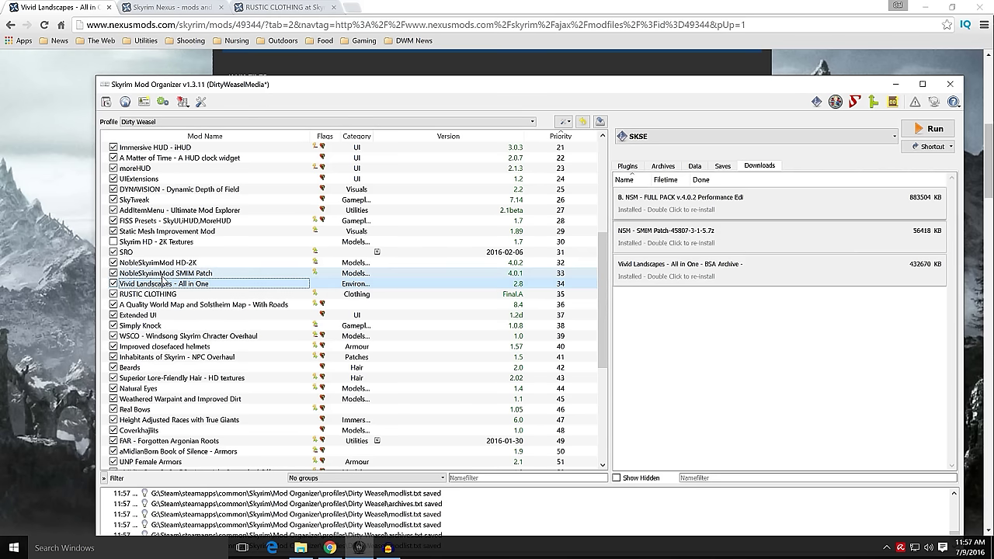
{"action": "left_click_drag", "start_coordinate": [162, 280], "coordinate": [193, 265]}
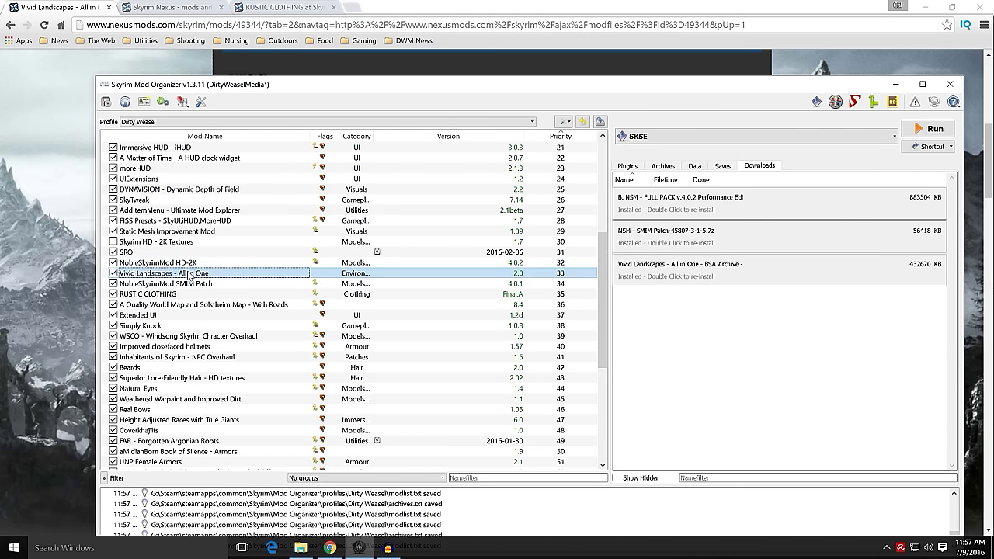
Step: Check the conflict highlights of NobleSkyrimMod SMIM Patch and Vivid Landscapes - All in One, and refresh the mod list
{"action": "left_click", "coordinate": [187, 283]}
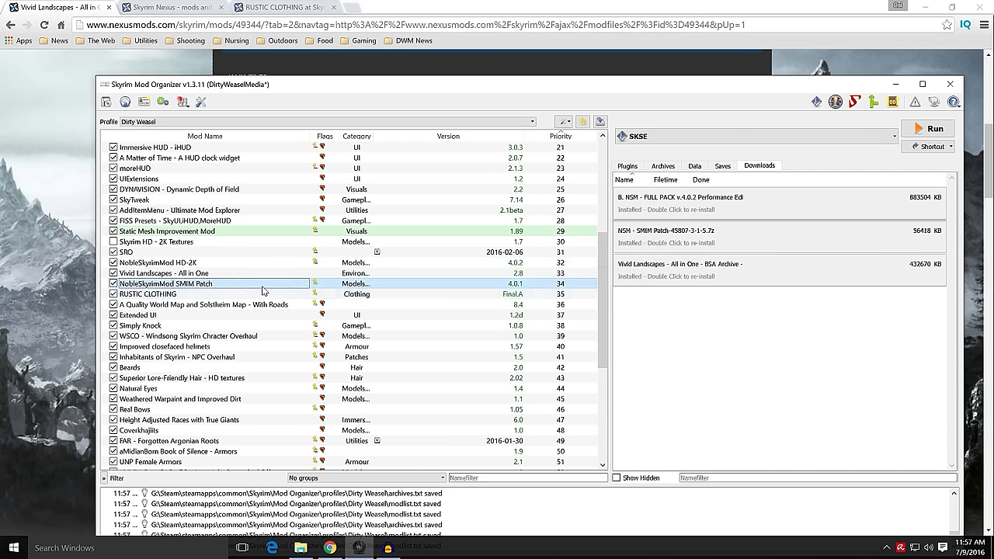
{"action": "left_click", "coordinate": [189, 276]}
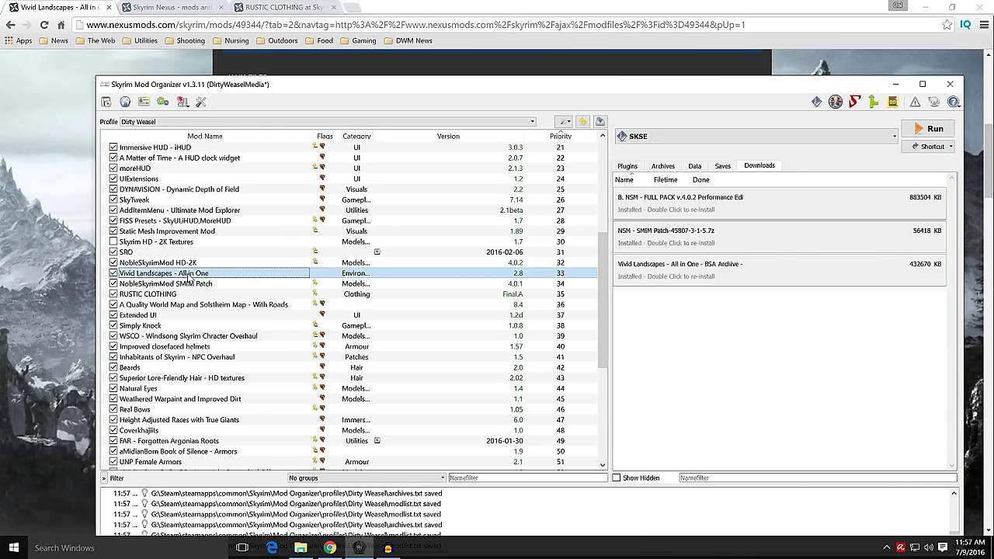
{"action": "right_click", "coordinate": [256, 276]}
{"action": "mouse_move", "coordinate": [286, 267]}
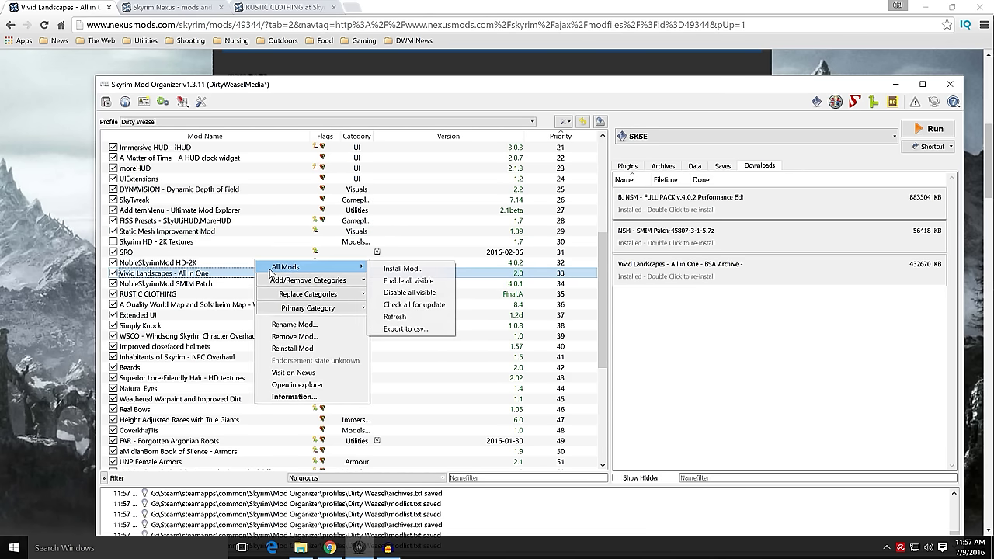
{"action": "left_click", "coordinate": [392, 316]}
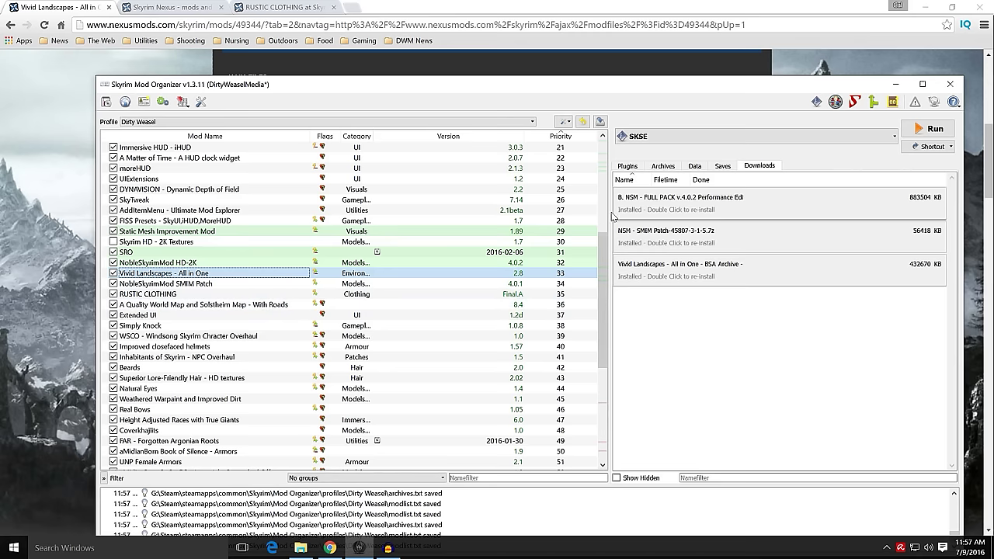
Step: Read the dummy-plugin note of Vivid Landscapes.esp in the plugin list and deactivate that plugin
{"action": "left_click", "coordinate": [628, 166]}
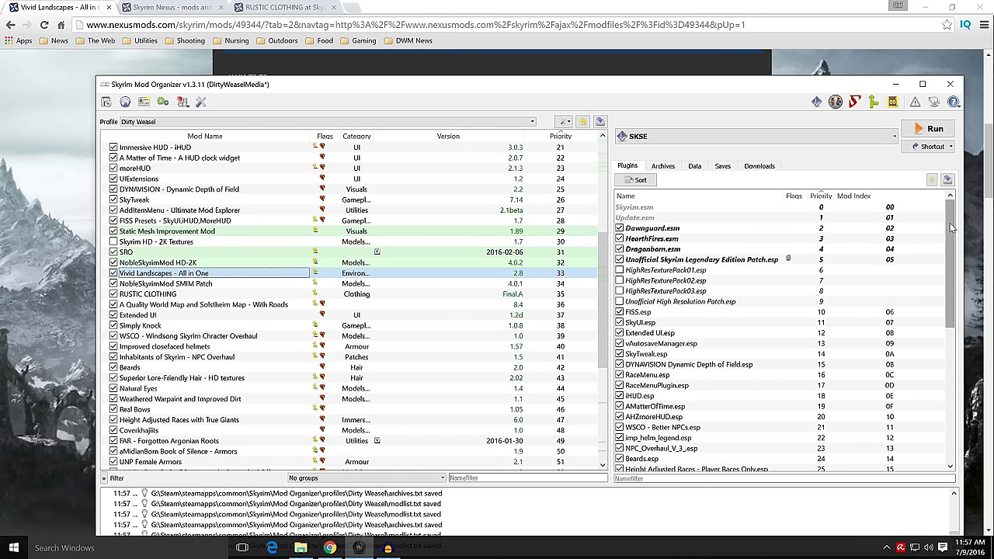
{"action": "scroll", "coordinate": [855, 334], "scroll_direction": "down", "scroll_amount": 9}
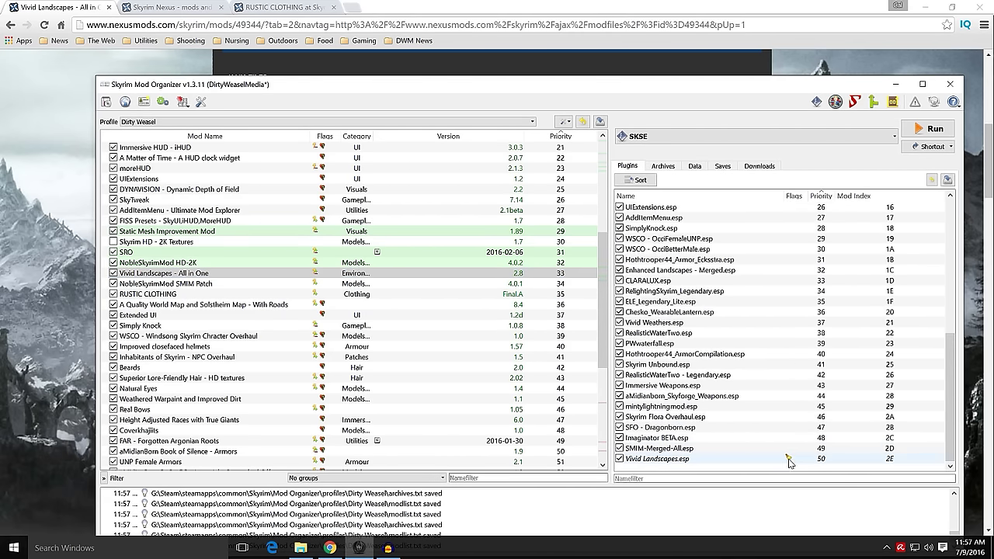
{"action": "mouse_move", "coordinate": [789, 462]}
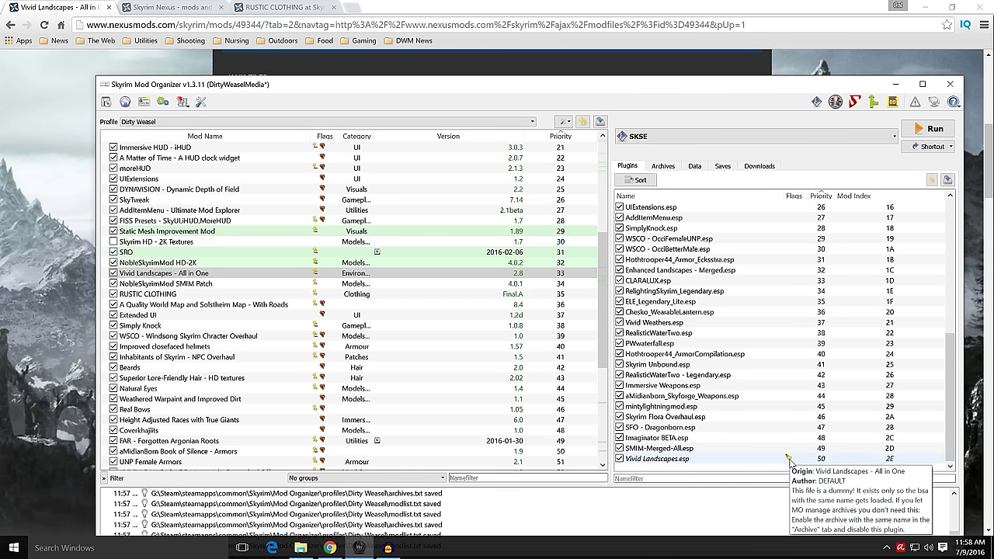
{"action": "left_click", "coordinate": [619, 459]}
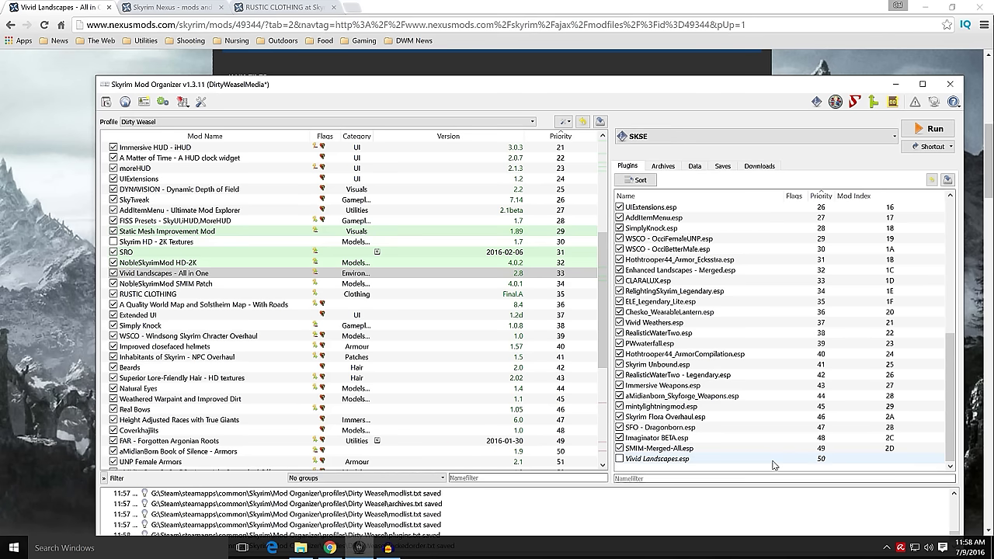
Step: Move Vivid Landscapes.esp from the available to the optional ESPs in the Vivid Landscapes - All in One mod information
{"action": "left_click", "coordinate": [229, 275]}
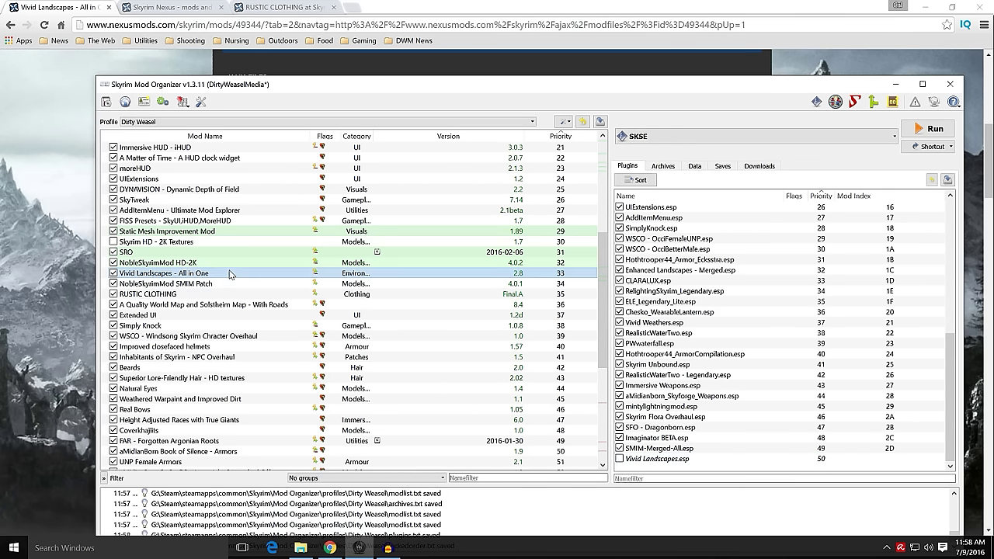
{"action": "double_click", "coordinate": [230, 274]}
{"action": "left_click", "coordinate": [540, 247]}
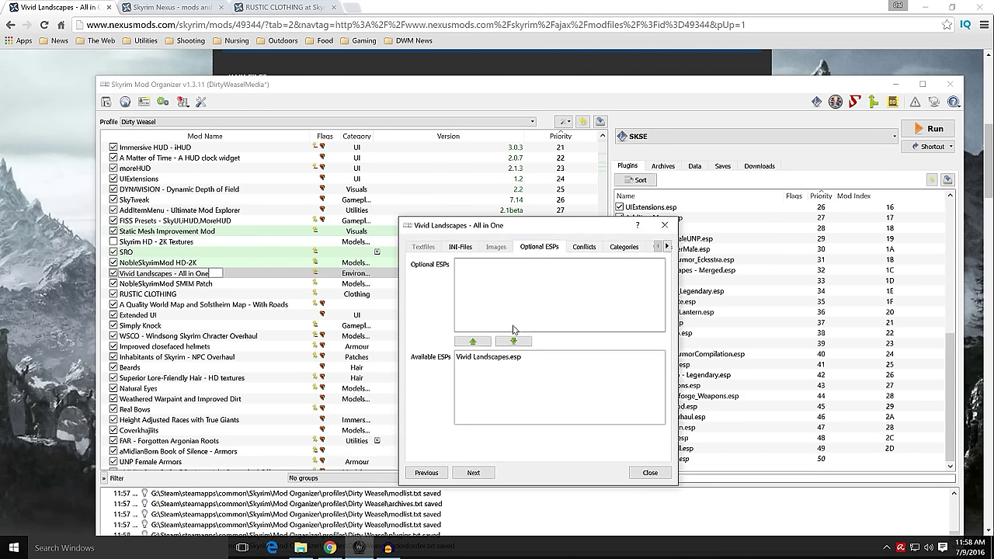
{"action": "left_click", "coordinate": [501, 359]}
{"action": "left_click", "coordinate": [475, 343]}
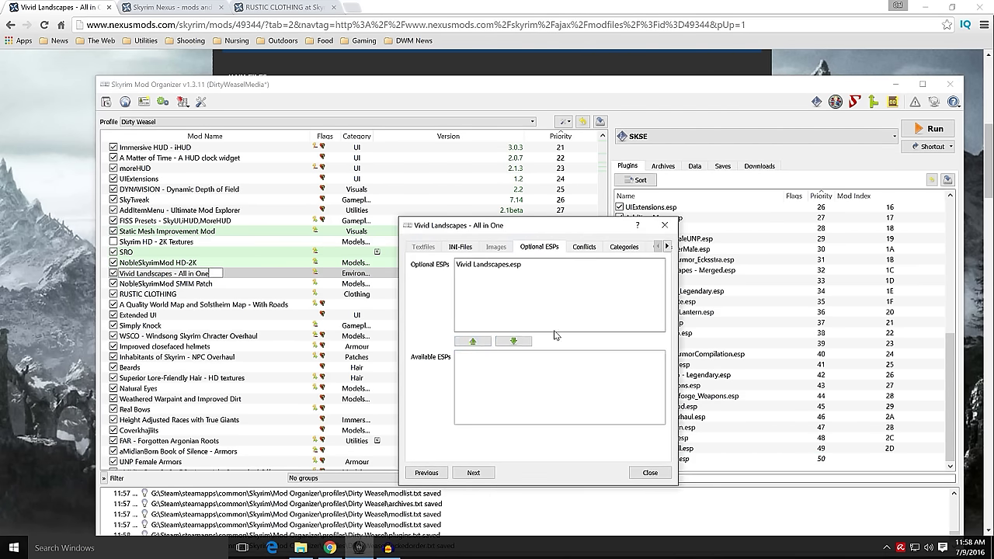
{"action": "left_click", "coordinate": [638, 474]}
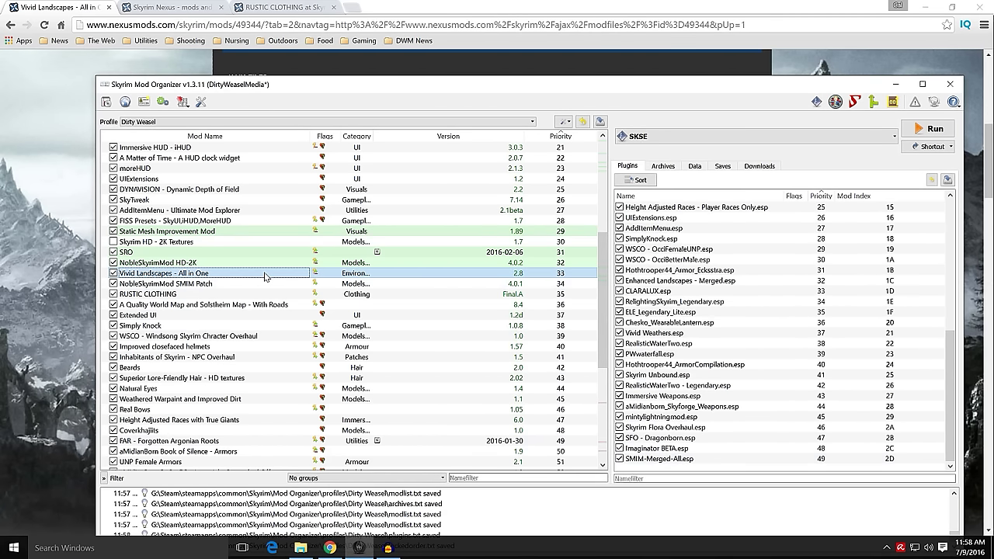
Step: Inspect the managed archives, switch Vivid Landscapes.bsa off and back on, and return to the plugin list
{"action": "left_click", "coordinate": [669, 167]}
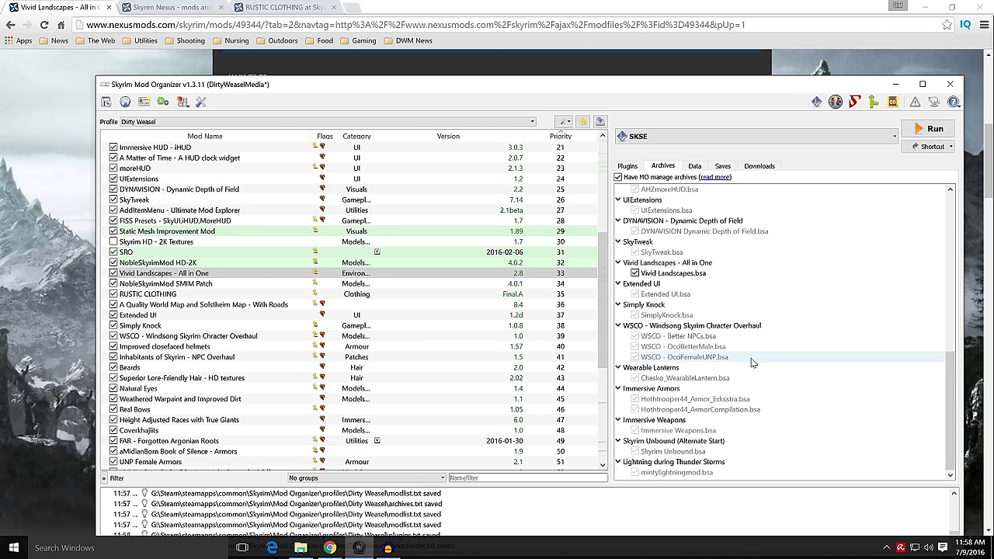
{"action": "scroll", "coordinate": [754, 360], "scroll_direction": "up", "scroll_amount": 1}
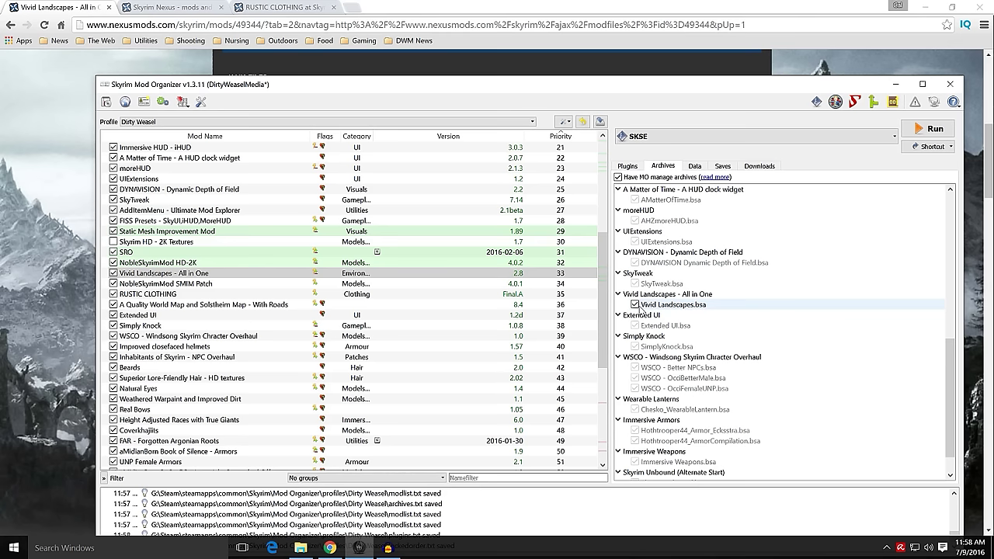
{"action": "left_click", "coordinate": [636, 305]}
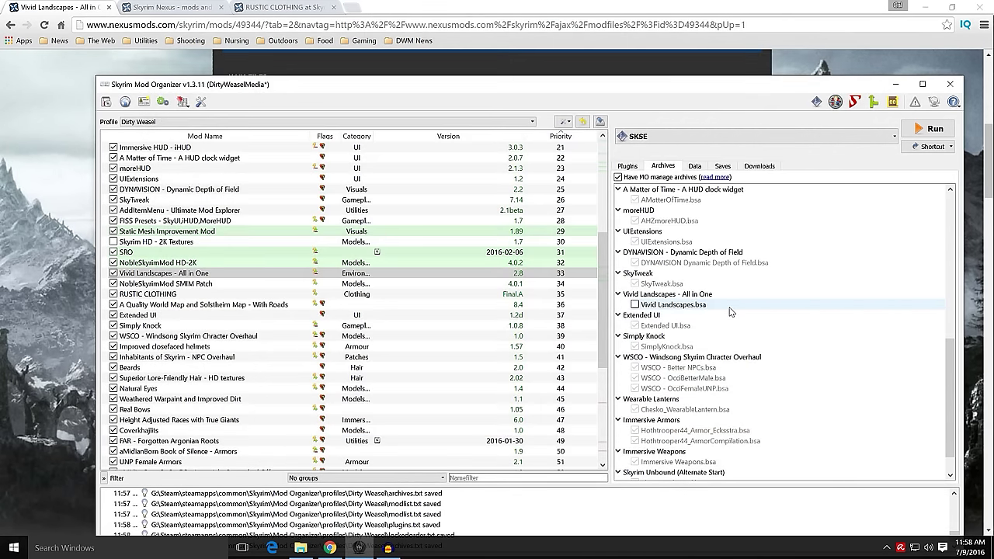
{"action": "left_click", "coordinate": [635, 305]}
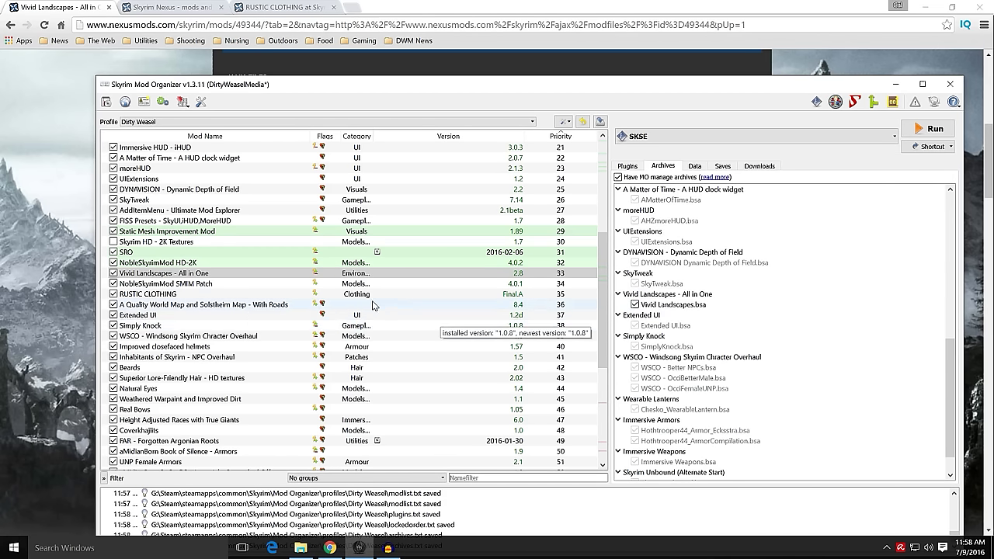
{"action": "left_click", "coordinate": [276, 274]}
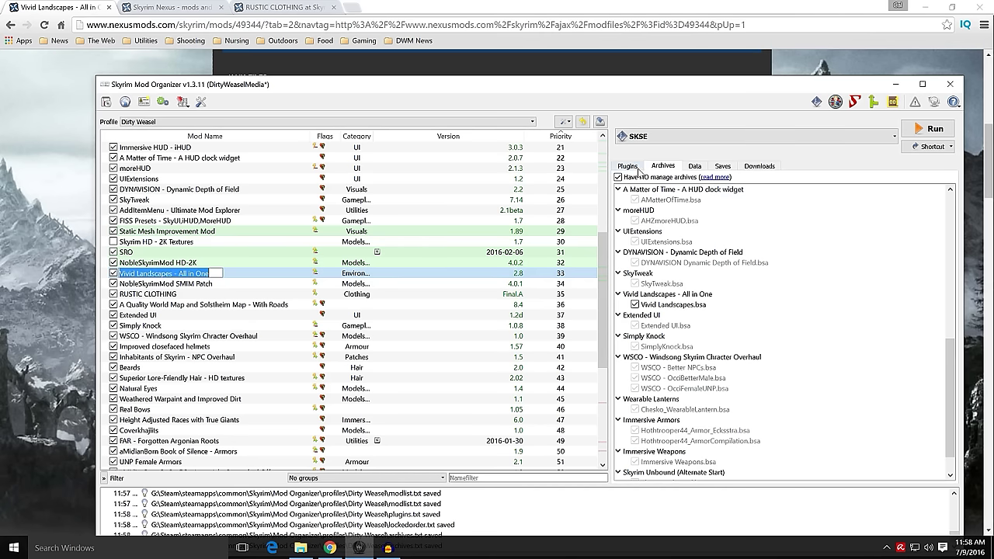
{"action": "left_click", "coordinate": [635, 167]}
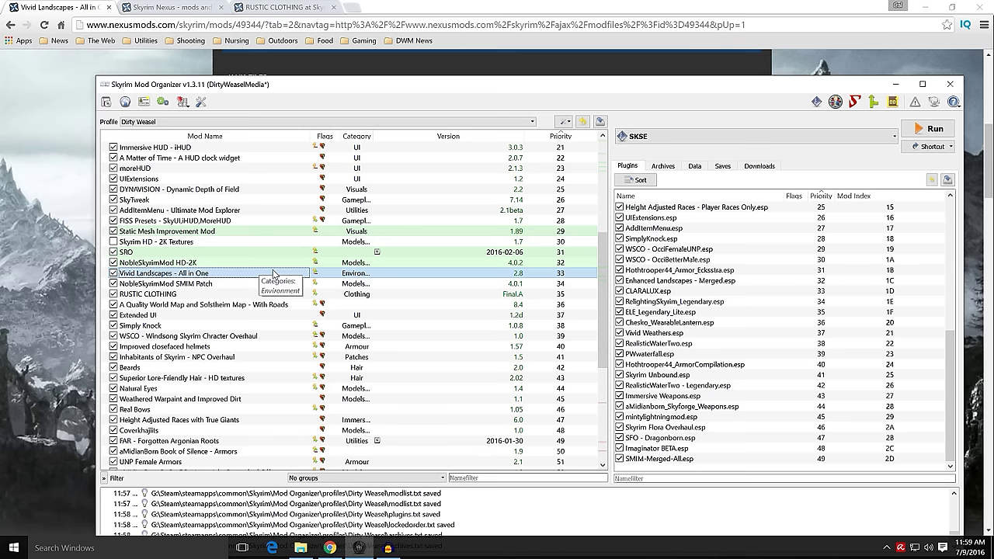
Step: Browse the combined data file tree with the conflicts-only filter switched off, and restrict it to conflicting files again
{"action": "left_click", "coordinate": [698, 168]}
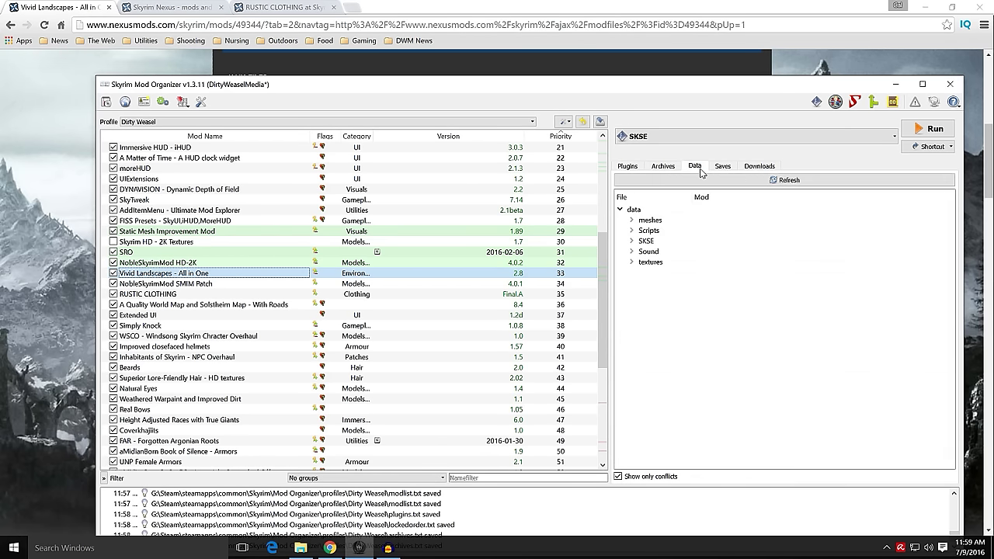
{"action": "left_click", "coordinate": [619, 477]}
{"action": "scroll", "coordinate": [775, 311], "scroll_direction": "down", "scroll_amount": 10}
{"action": "scroll", "coordinate": [776, 318], "scroll_direction": "down", "scroll_amount": 5}
{"action": "scroll", "coordinate": [775, 318], "scroll_direction": "up", "scroll_amount": 20}
{"action": "scroll", "coordinate": [773, 320], "scroll_direction": "down", "scroll_amount": 20}
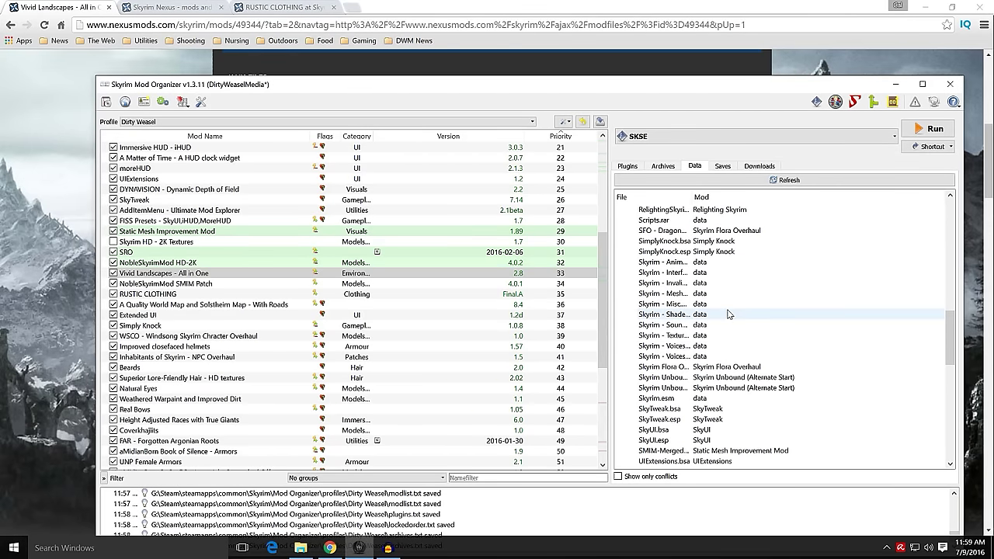
{"action": "scroll", "coordinate": [729, 314], "scroll_direction": "down", "scroll_amount": 1}
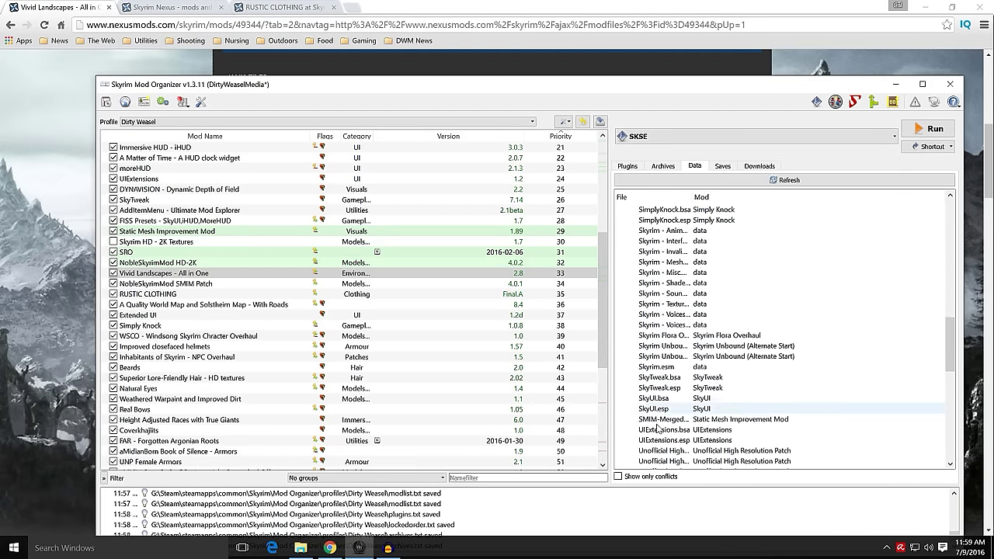
{"action": "left_click", "coordinate": [618, 477]}
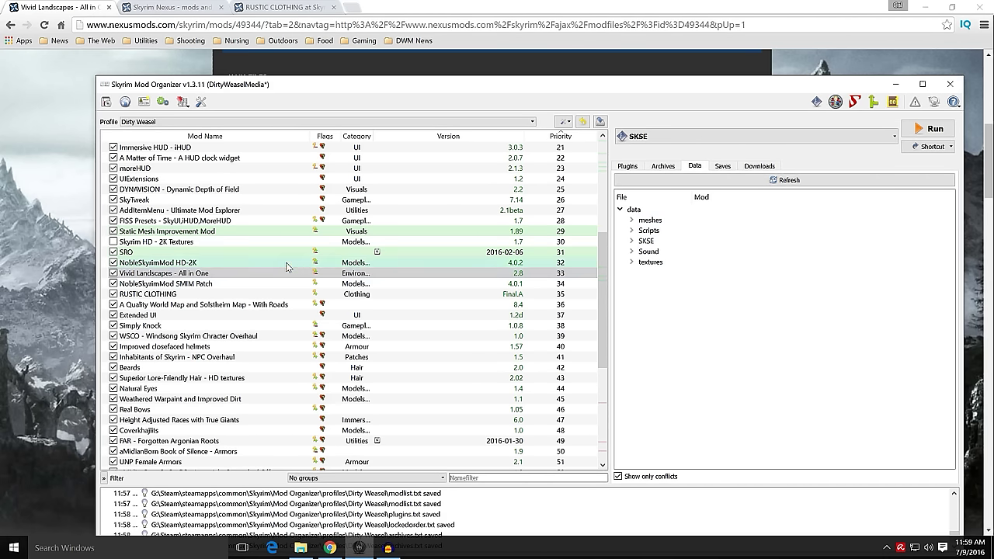
Step: Examine which mods supply the conflicting files in the textures > landscape folder of the data tree
{"action": "left_click", "coordinate": [632, 262]}
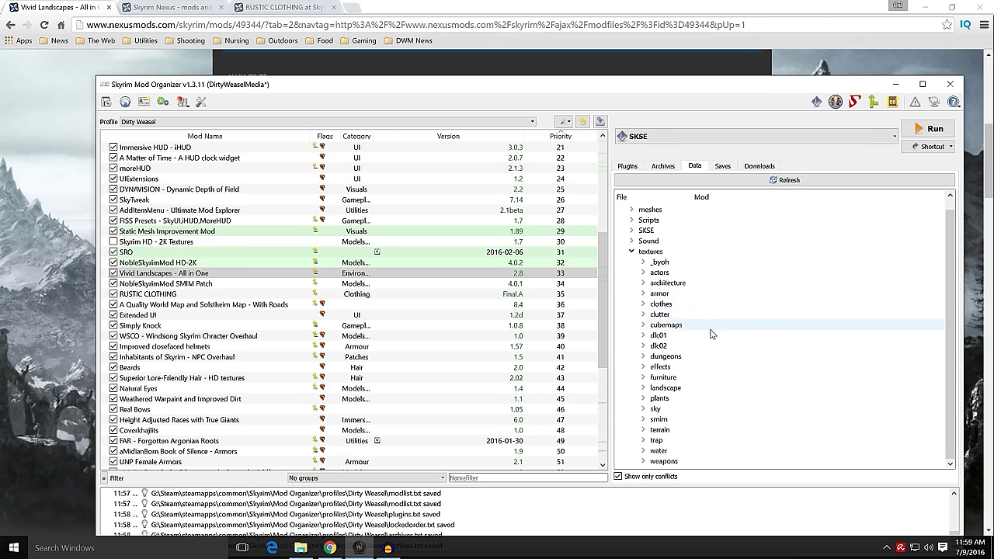
{"action": "left_click", "coordinate": [643, 388]}
{"action": "scroll", "coordinate": [824, 350], "scroll_direction": "down", "scroll_amount": 8}
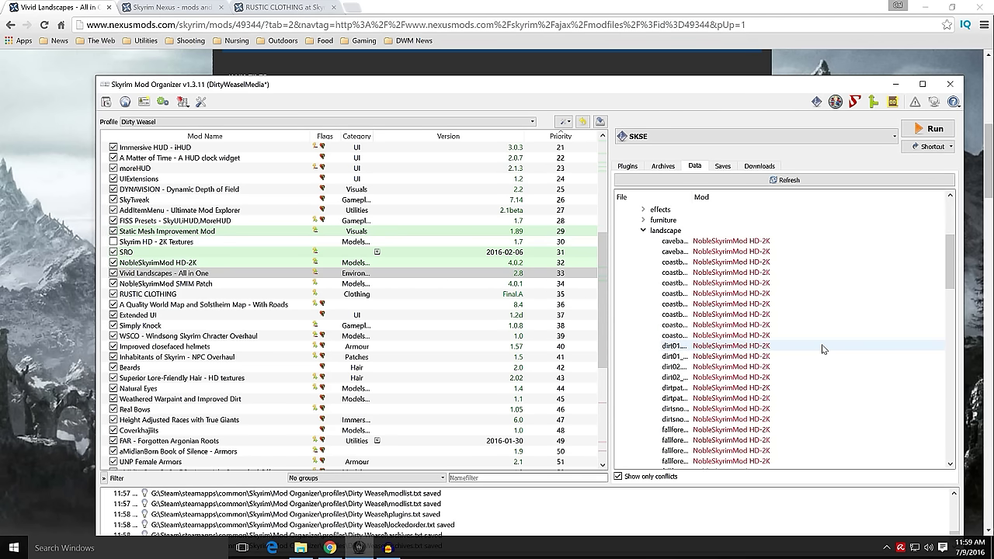
{"action": "scroll", "coordinate": [824, 351], "scroll_direction": "down", "scroll_amount": 2}
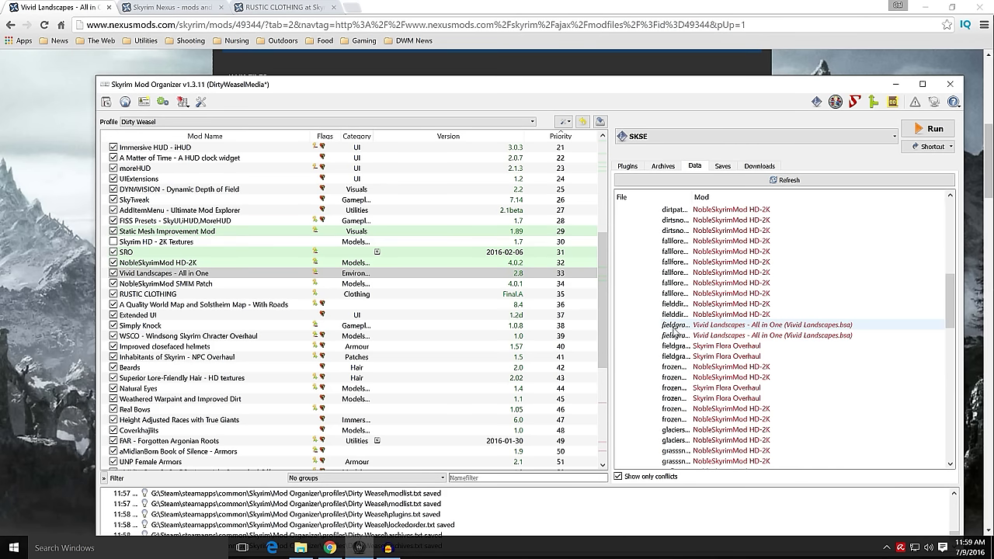
{"action": "scroll", "coordinate": [773, 335], "scroll_direction": "down", "scroll_amount": 3}
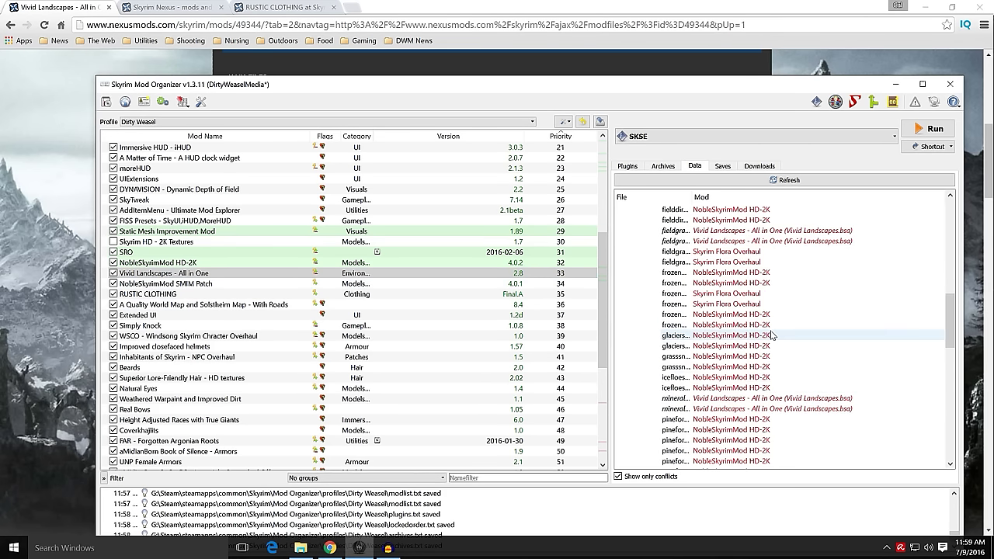
{"action": "scroll", "coordinate": [745, 359], "scroll_direction": "up", "scroll_amount": 1}
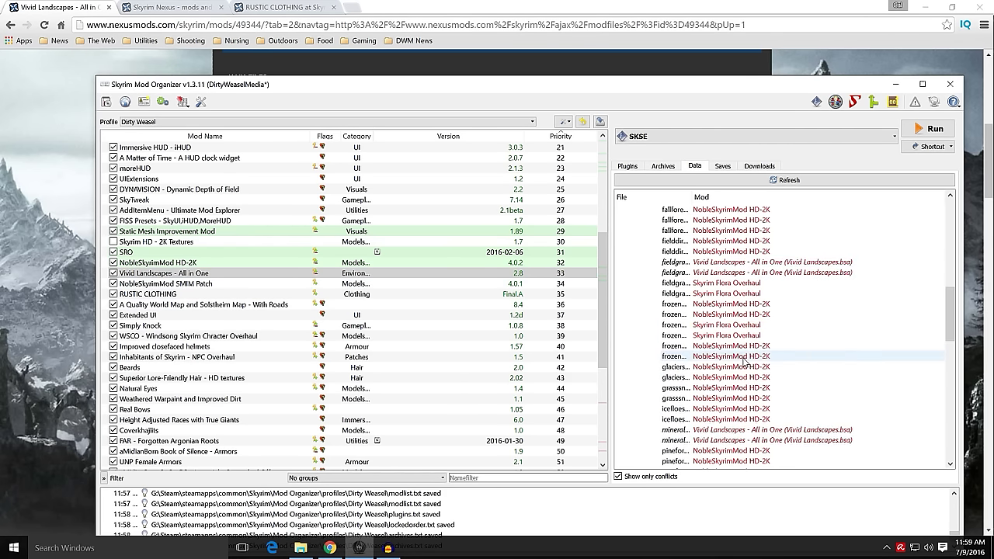
{"action": "scroll", "coordinate": [744, 362], "scroll_direction": "up", "scroll_amount": 2}
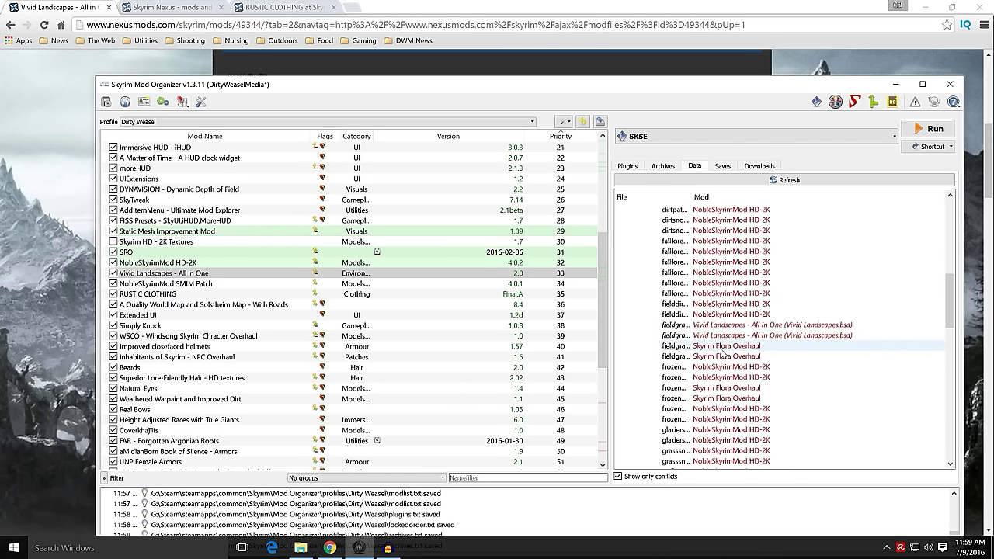
Step: Preview the fieldgrass01.dds texture from Vivid Landscapes, compare the versions from the other mods, and close the preview
{"action": "right_click", "coordinate": [708, 326]}
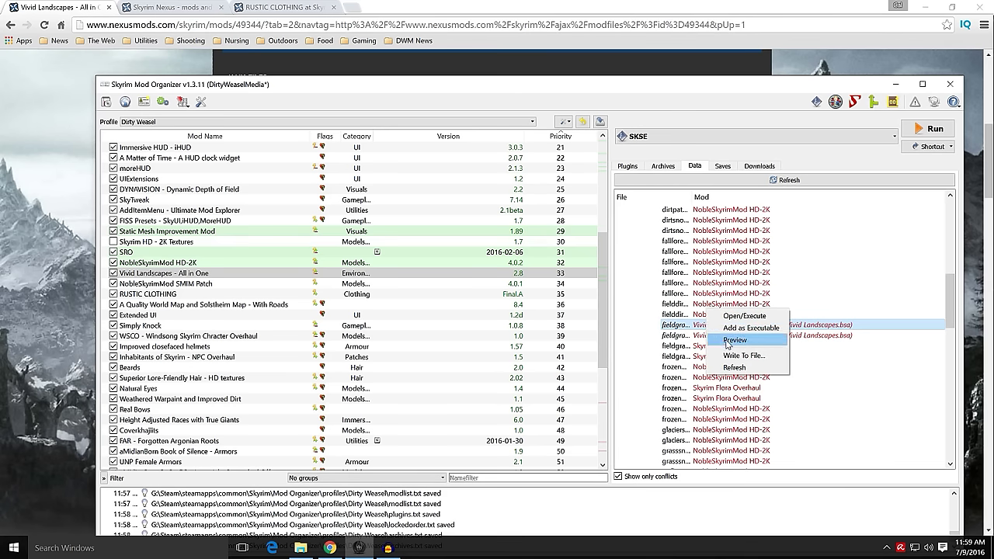
{"action": "left_click", "coordinate": [711, 343]}
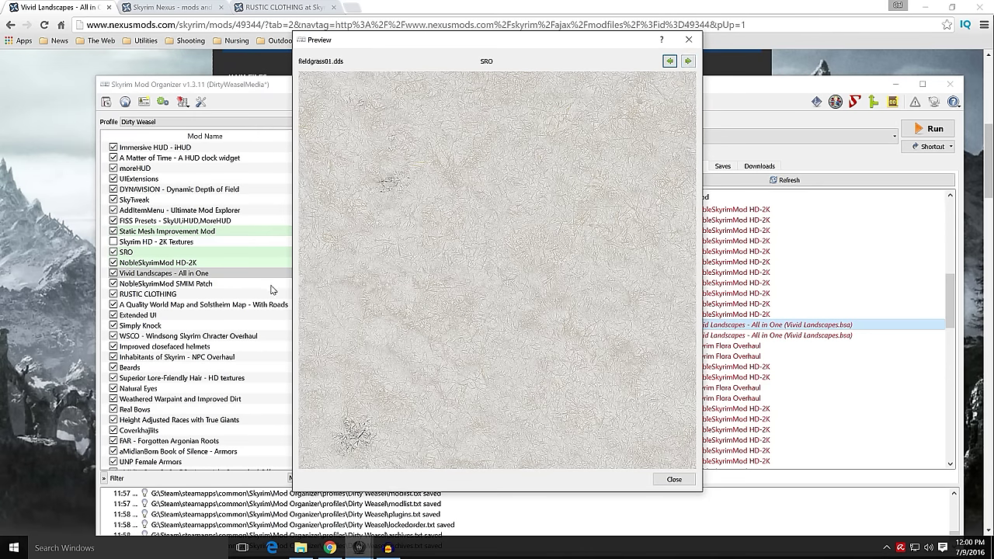
{"action": "left_click", "coordinate": [688, 61]}
{"action": "left_click", "coordinate": [688, 62]}
{"action": "left_click", "coordinate": [688, 61]}
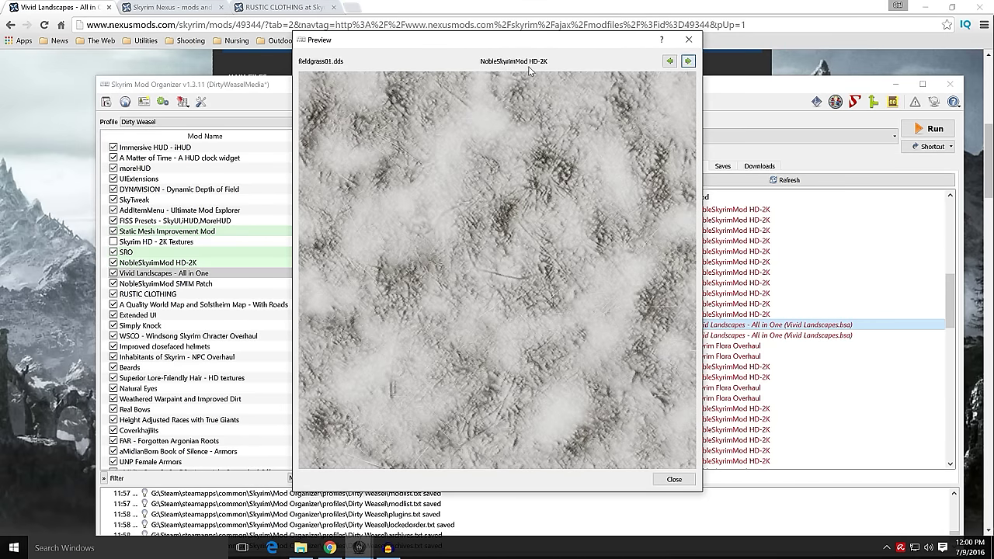
{"action": "left_click", "coordinate": [688, 41]}
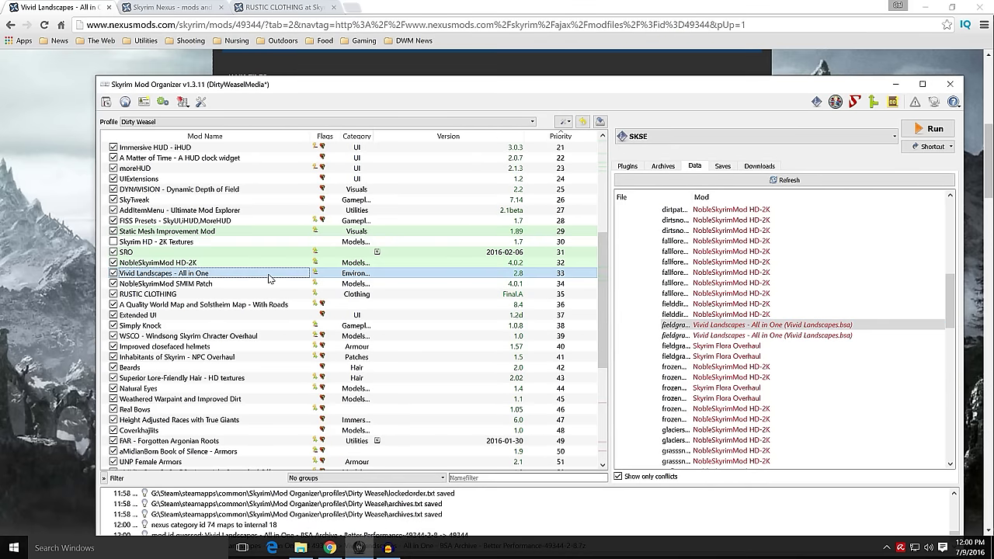
Step: Switch to the browser to view the Vivid Landscapes main files, and return to Mod Organizer's list of downloaded archives
{"action": "left_click", "coordinate": [66, 274]}
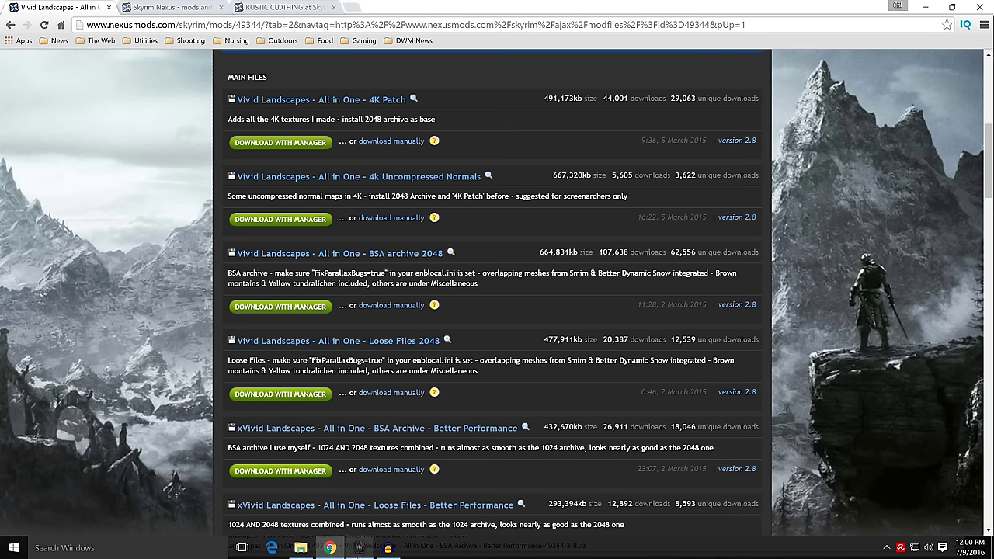
{"action": "left_click", "coordinate": [358, 547]}
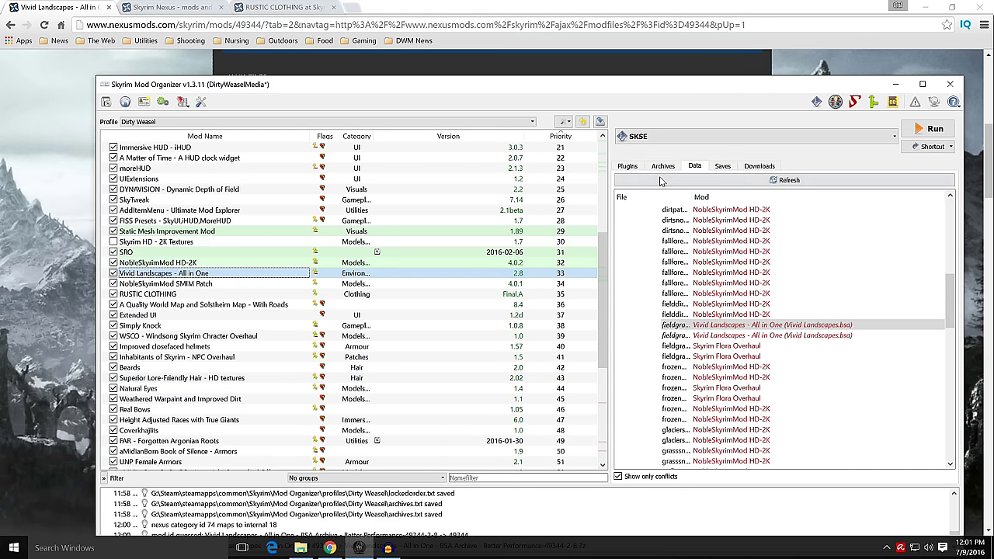
{"action": "left_click", "coordinate": [759, 165]}
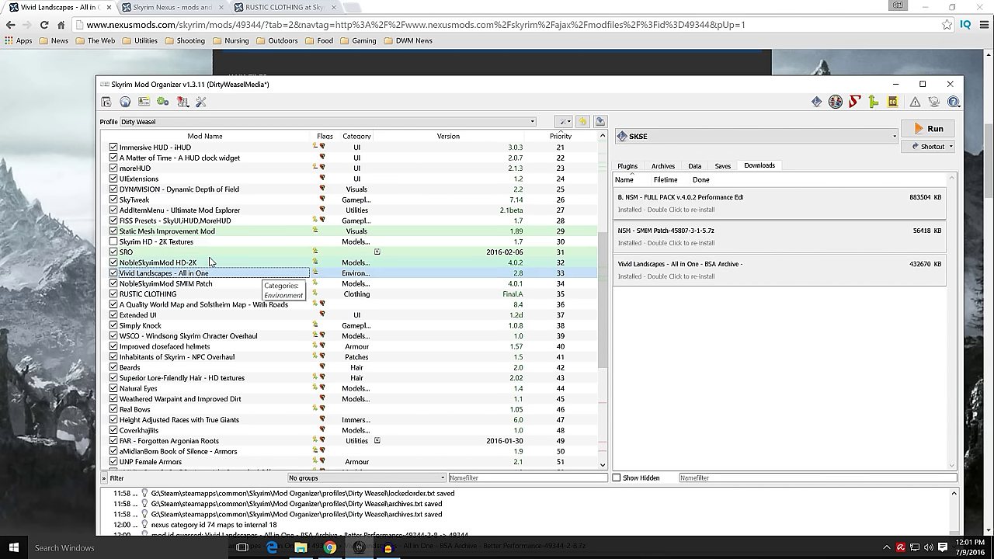
Step: Enable the BSA Extractor plugin by setting its enabled option to True in the settings, and save the change
{"action": "left_click", "coordinate": [201, 103]}
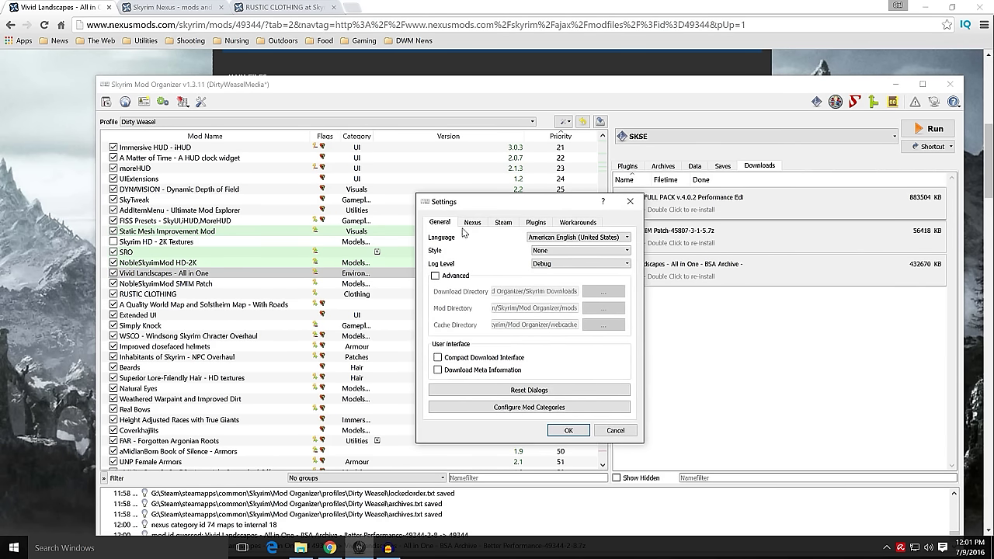
{"action": "left_click", "coordinate": [549, 227]}
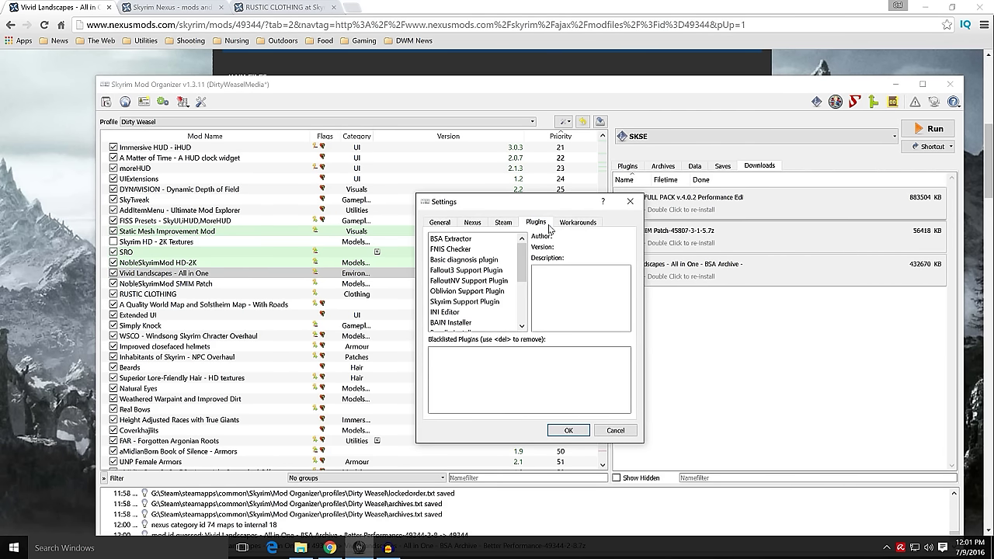
{"action": "left_click", "coordinate": [470, 240]}
{"action": "left_click", "coordinate": [571, 288]}
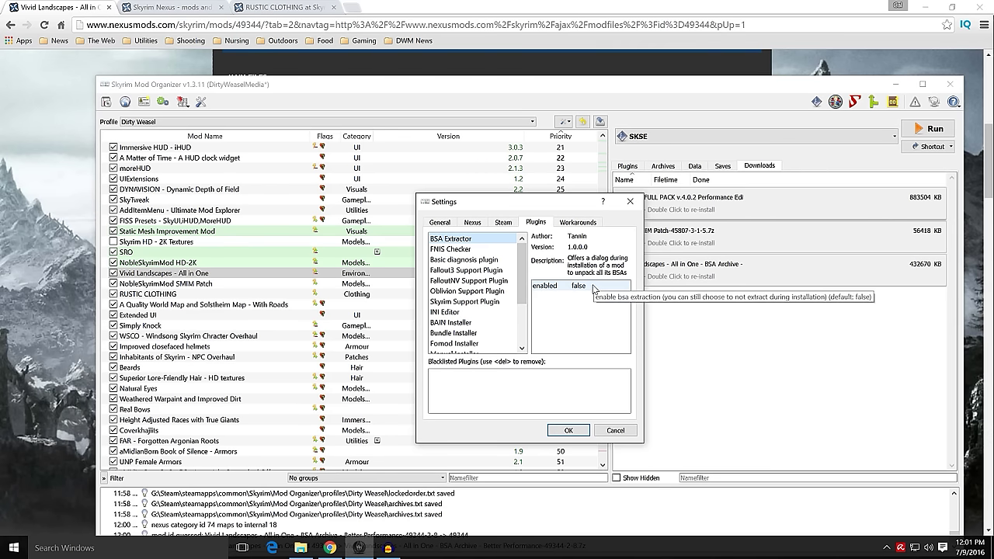
{"action": "double_click", "coordinate": [591, 287]}
{"action": "left_click", "coordinate": [624, 287]}
{"action": "left_click", "coordinate": [600, 306]}
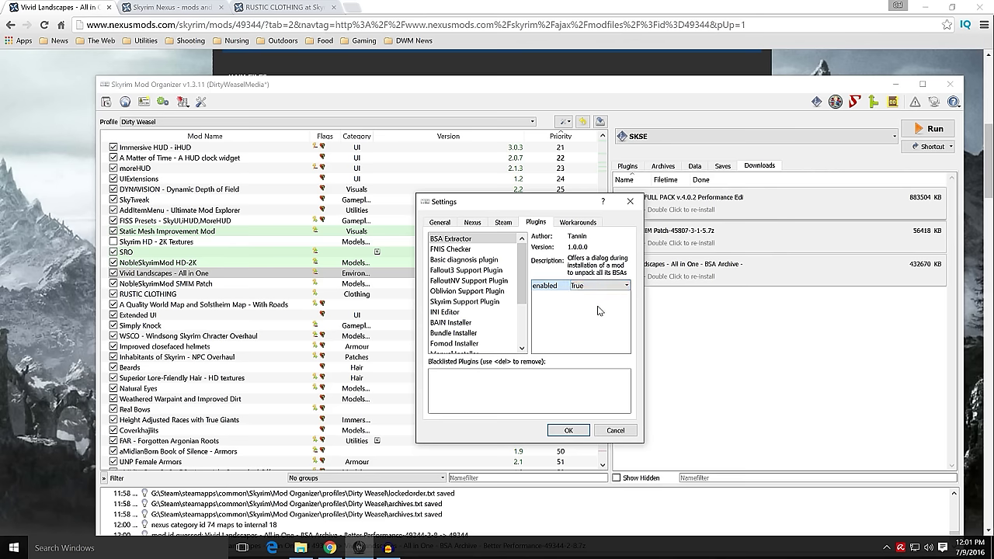
{"action": "left_click", "coordinate": [556, 432]}
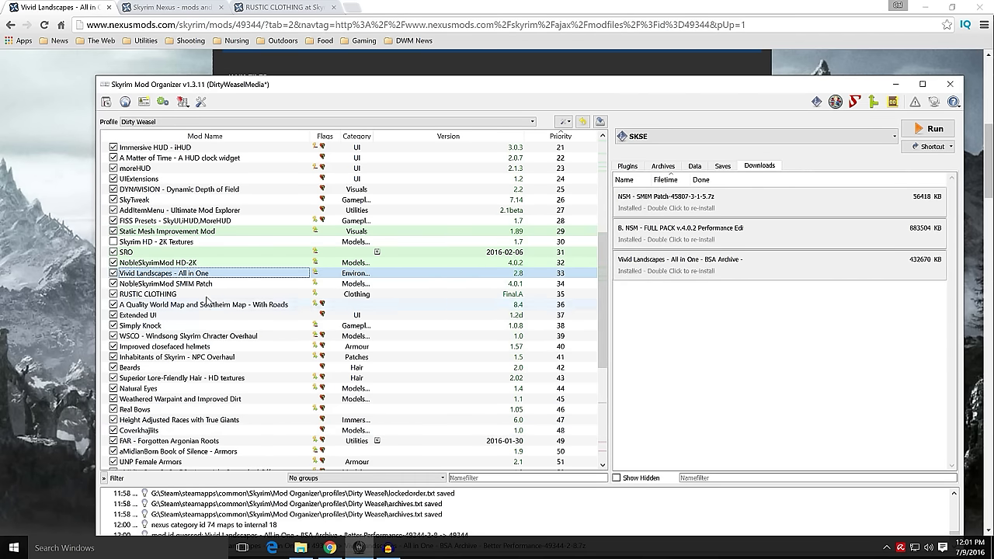
Step: Reinstall Vivid Landscapes - All in One with both its BSA and ESP, replacing the existing files and extracting the BSA
{"action": "right_click", "coordinate": [199, 280]}
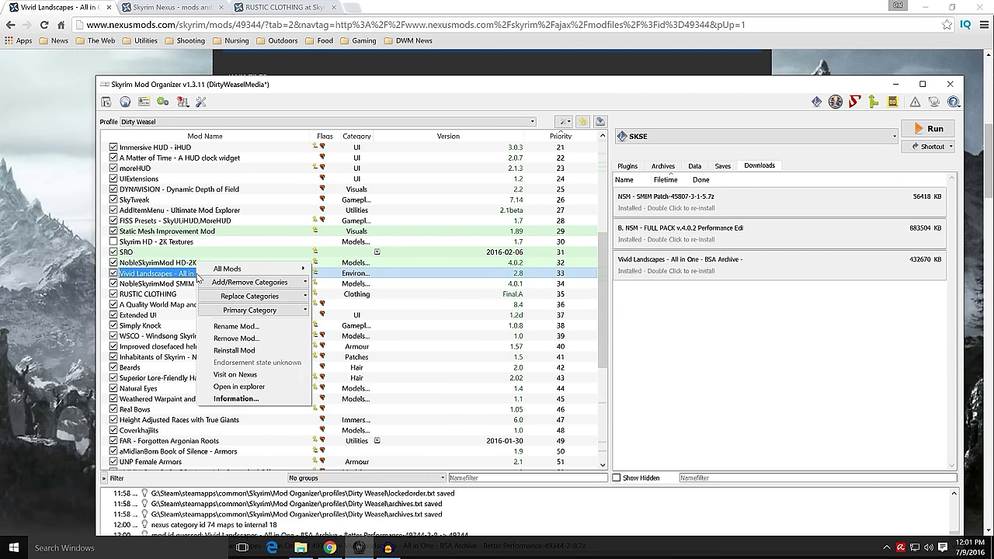
{"action": "left_click", "coordinate": [235, 351]}
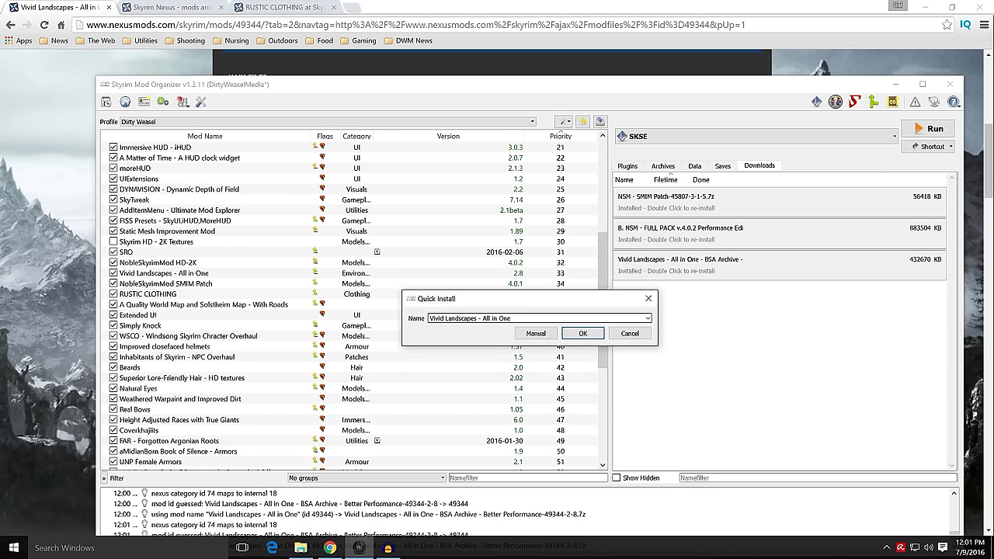
{"action": "left_click", "coordinate": [535, 333]}
{"action": "right_click", "coordinate": [452, 309]}
{"action": "left_click", "coordinate": [466, 316]}
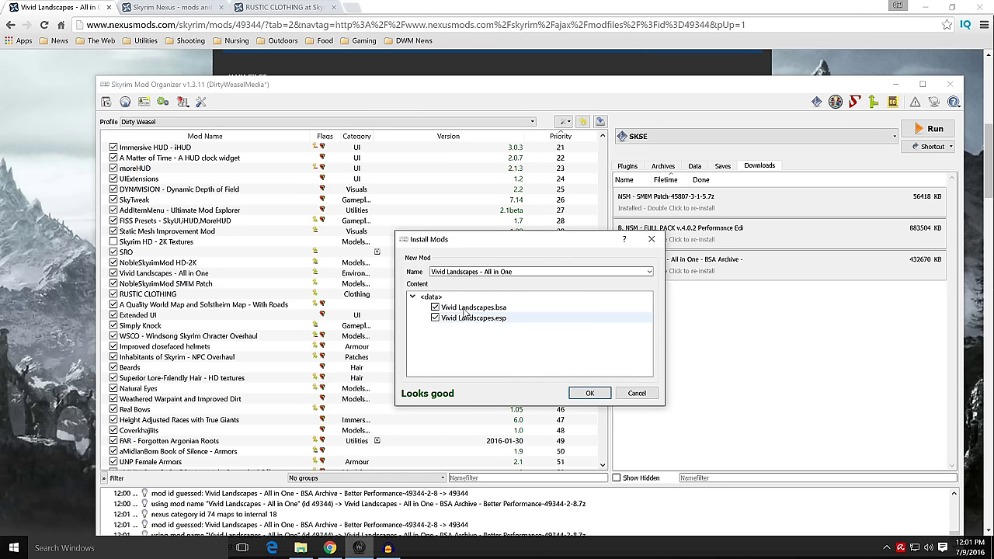
{"action": "left_click", "coordinate": [574, 393]}
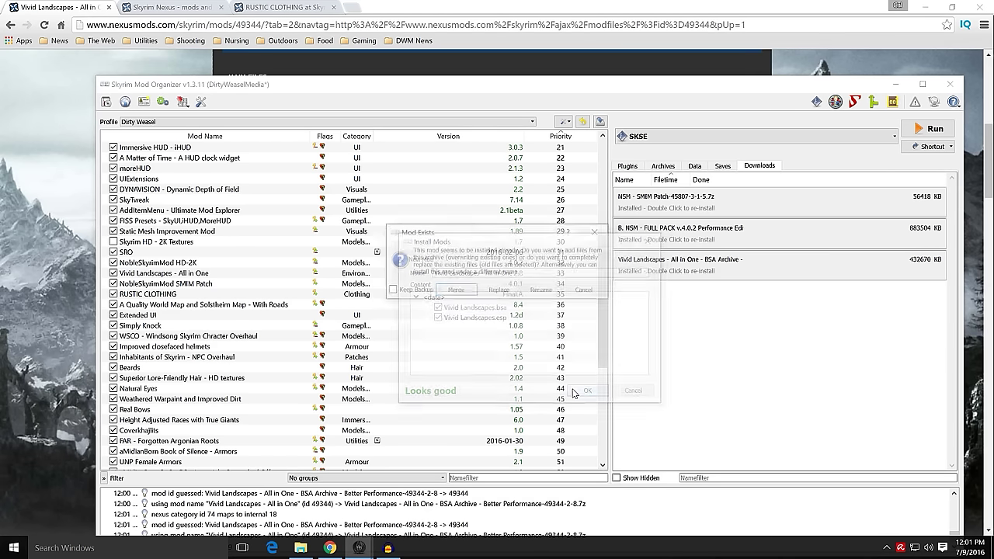
{"action": "left_click", "coordinate": [498, 290]}
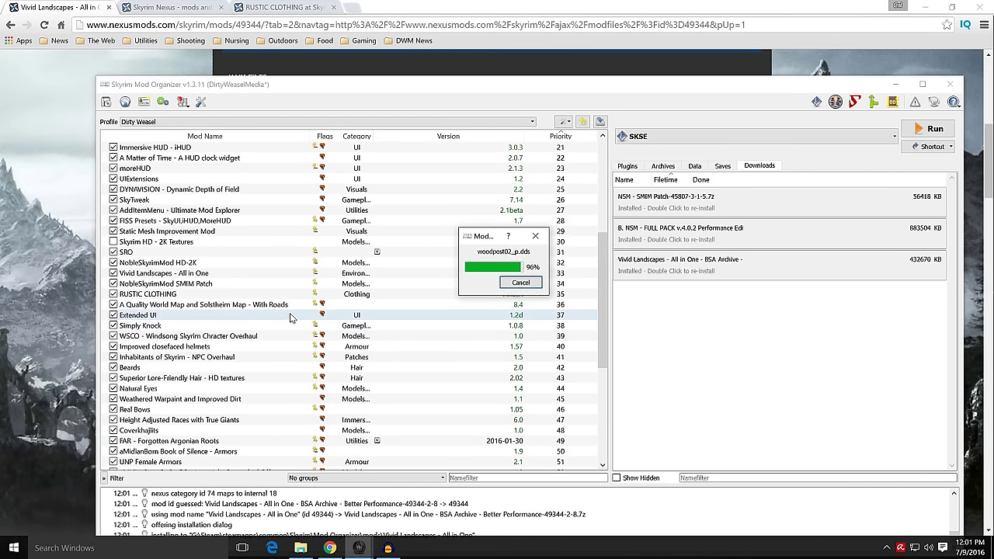
Step: Inspect the meshes and textures folders in the file tree of Vivid Landscapes - All in One, and close its information
{"action": "double_click", "coordinate": [253, 275]}
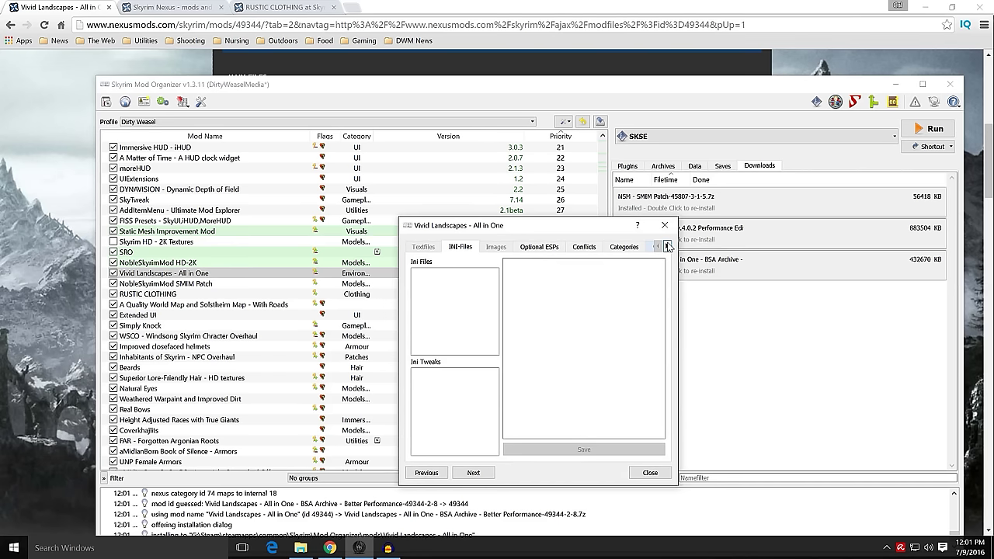
{"action": "left_click", "coordinate": [667, 246]}
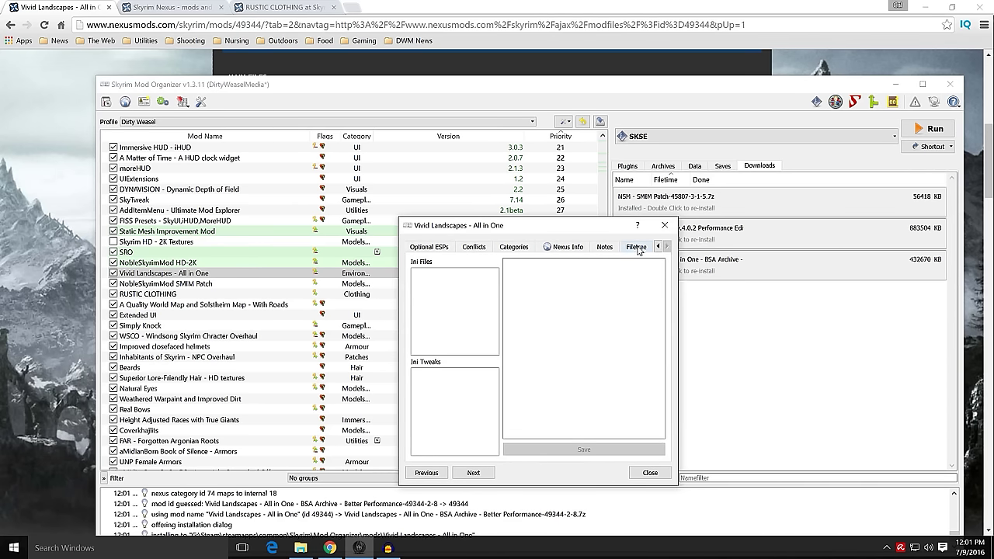
{"action": "left_click", "coordinate": [639, 247]}
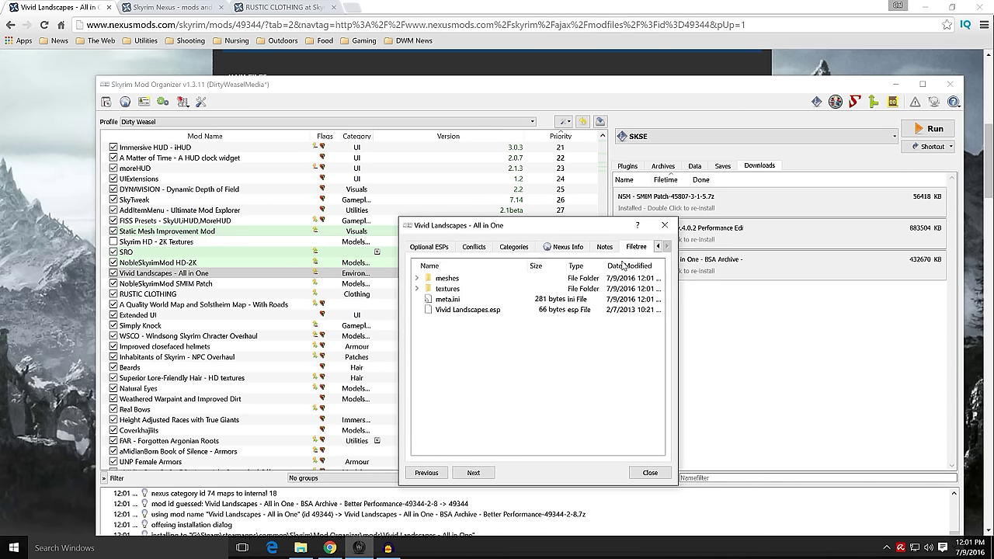
{"action": "left_click", "coordinate": [418, 279]}
{"action": "left_click", "coordinate": [418, 384]}
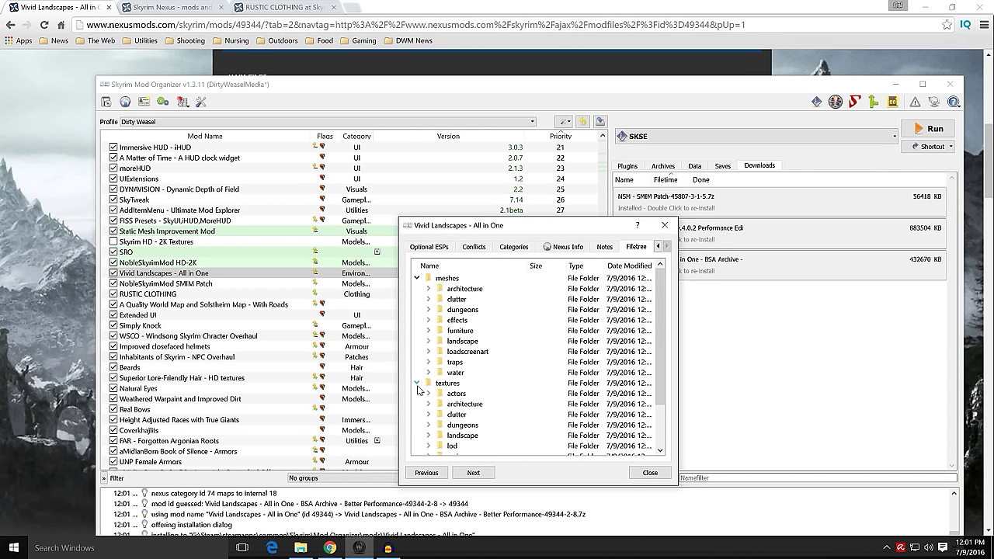
{"action": "left_click", "coordinate": [417, 384]}
{"action": "left_click", "coordinate": [417, 278]}
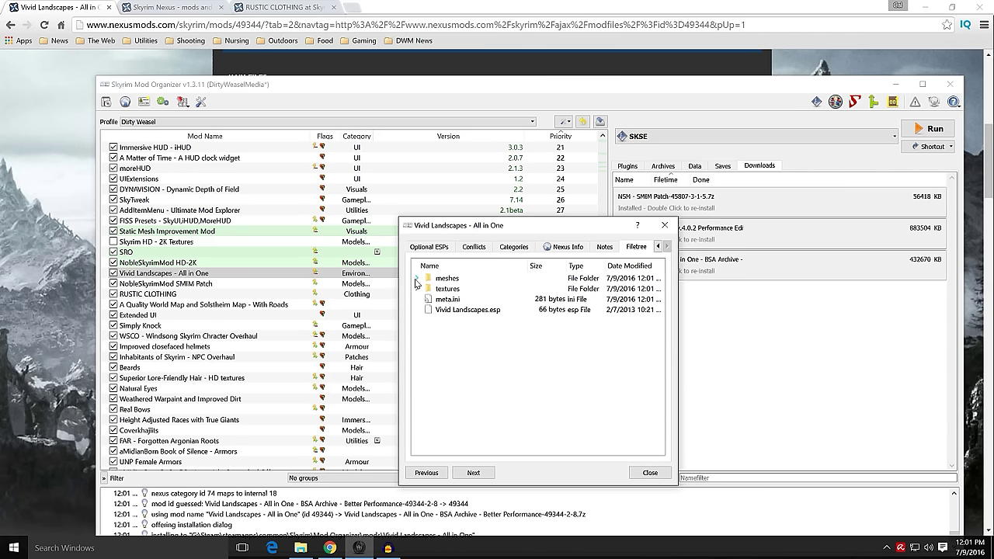
{"action": "left_click", "coordinate": [650, 473]}
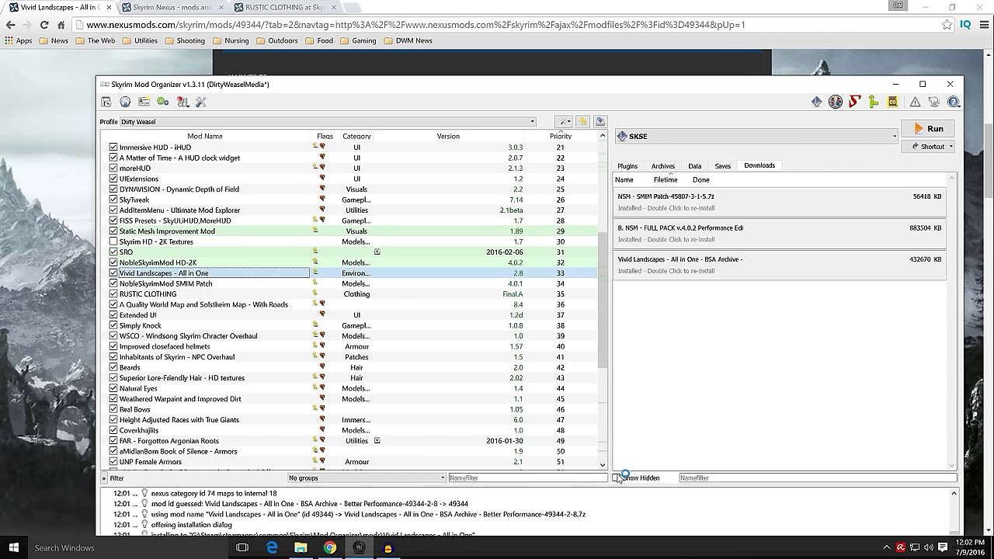
Step: Move Vivid Landscapes.esp from the available to the optional ESPs of Vivid Landscapes - All in One, and close its information
{"action": "left_click", "coordinate": [629, 167]}
{"action": "scroll", "coordinate": [691, 310], "scroll_direction": "down", "scroll_amount": 8}
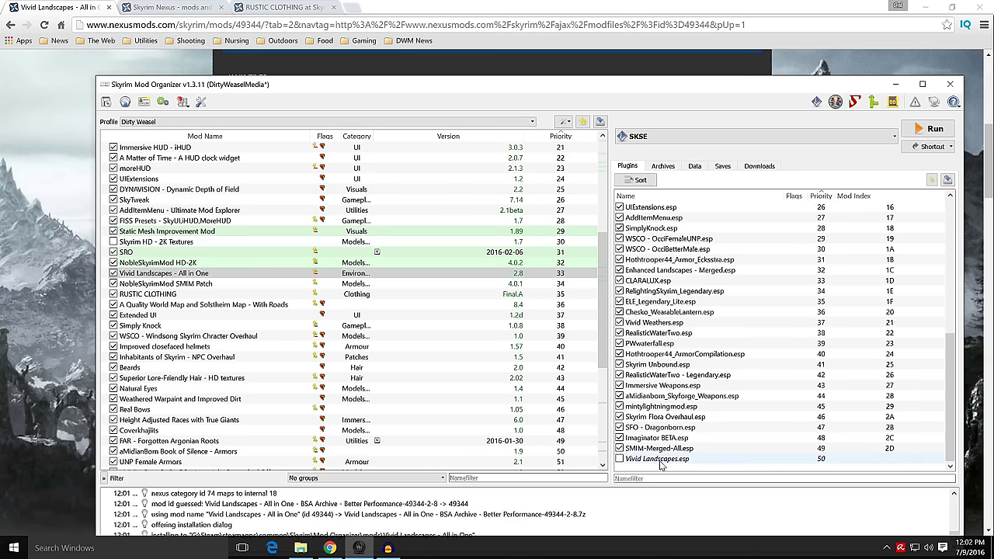
{"action": "double_click", "coordinate": [233, 274]}
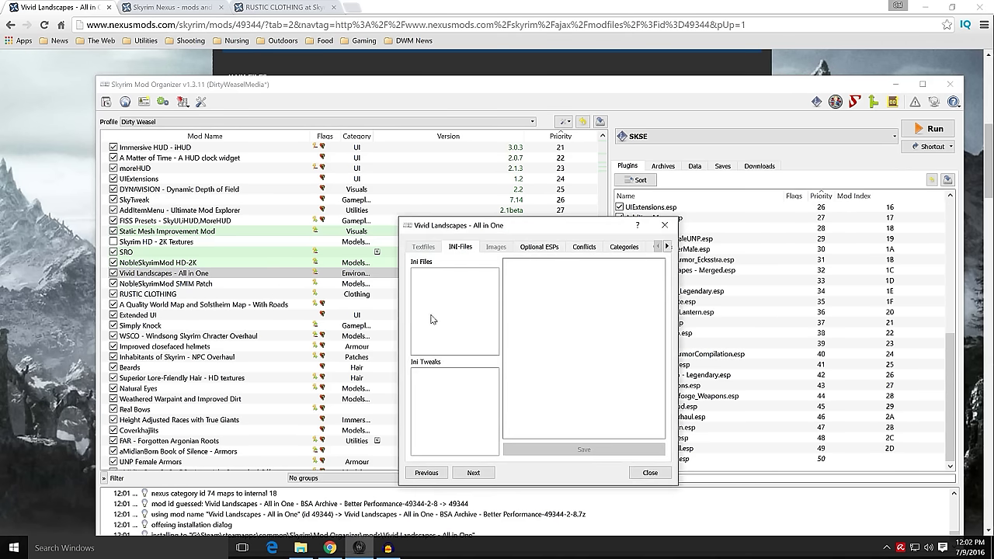
{"action": "left_click", "coordinate": [539, 247]}
{"action": "left_click", "coordinate": [497, 357]}
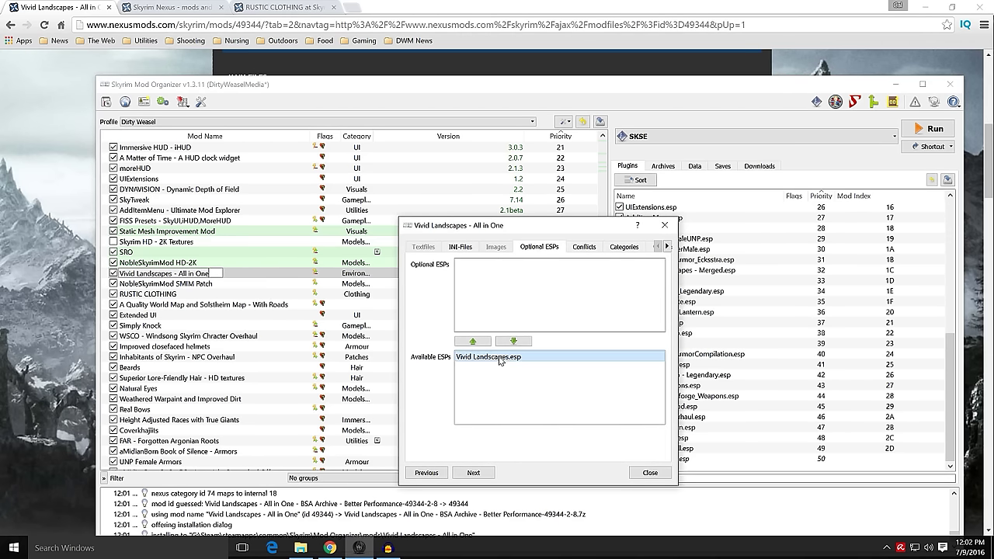
{"action": "left_click", "coordinate": [473, 341]}
{"action": "left_click", "coordinate": [650, 472]}
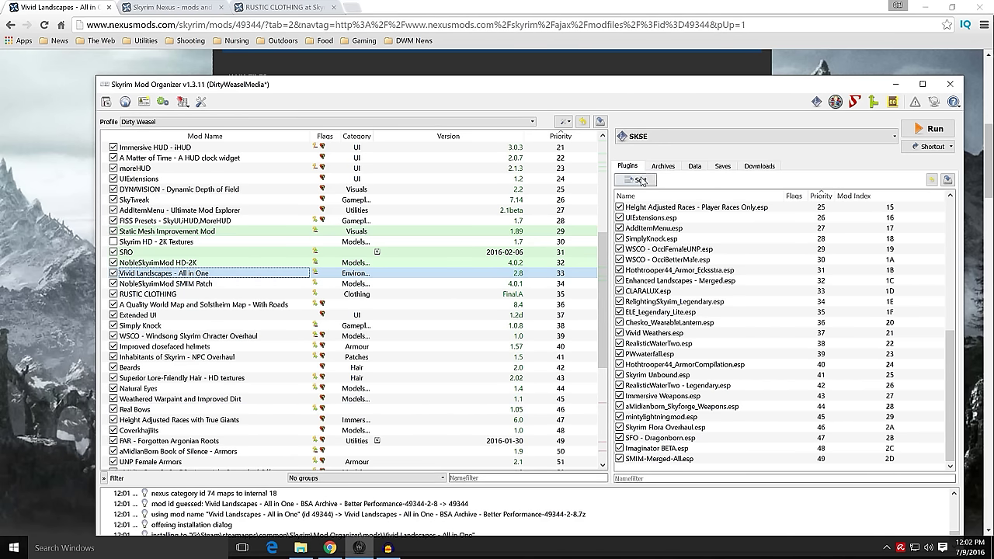
Step: Look through the managed BSA archives and the conflicting textures folders of the virtual data tree
{"action": "left_click", "coordinate": [664, 166]}
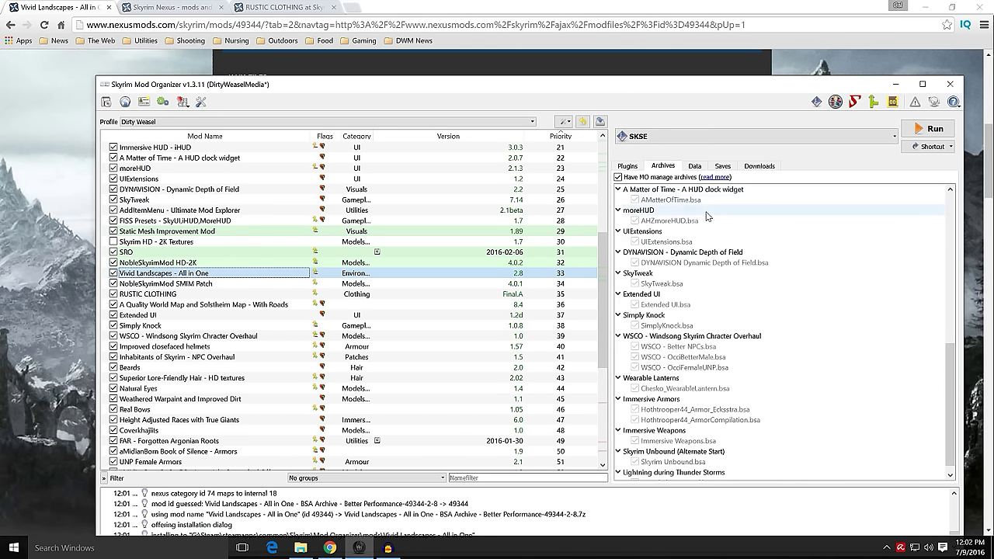
{"action": "left_click", "coordinate": [695, 167]}
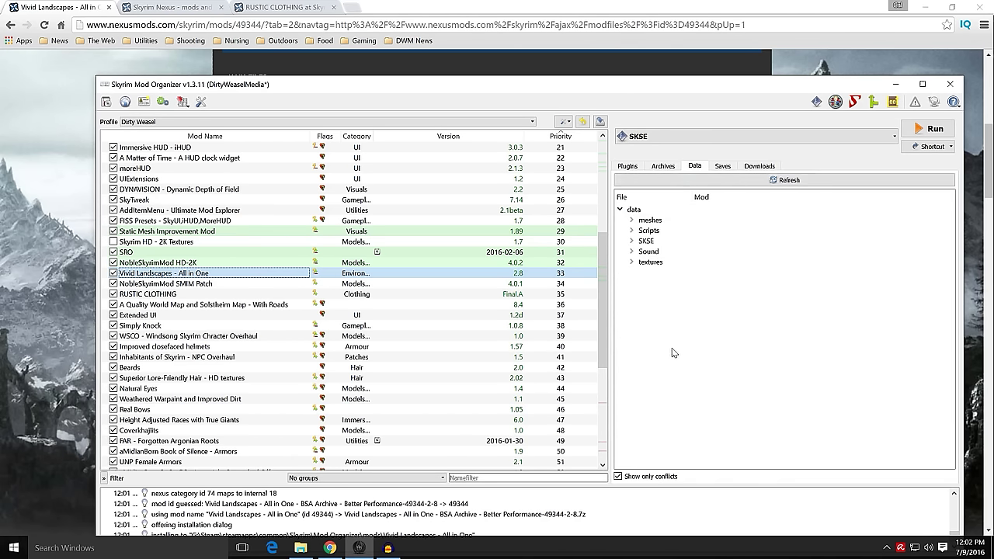
{"action": "left_click", "coordinate": [633, 263]}
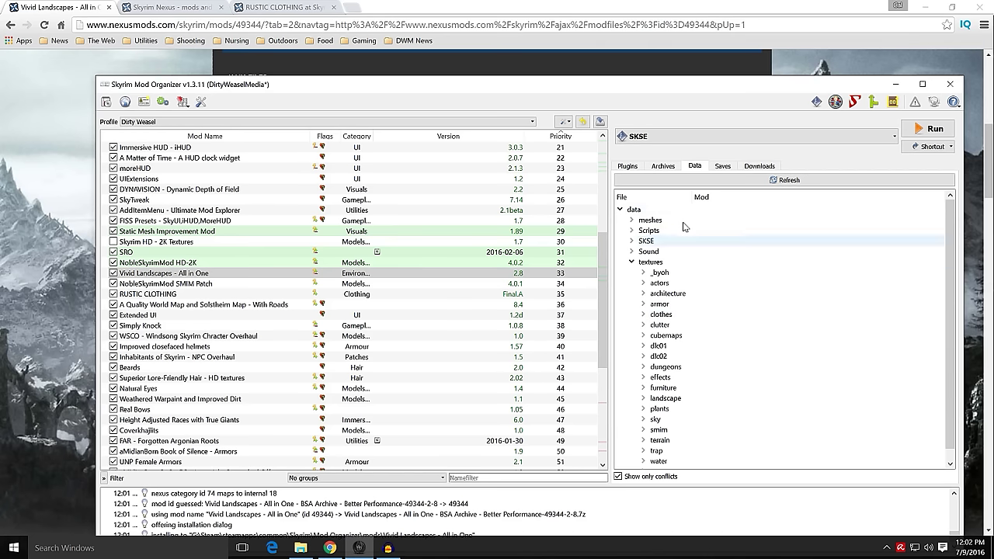
{"action": "left_click", "coordinate": [670, 167]}
{"action": "scroll", "coordinate": [703, 296], "scroll_direction": "down", "scroll_amount": 1}
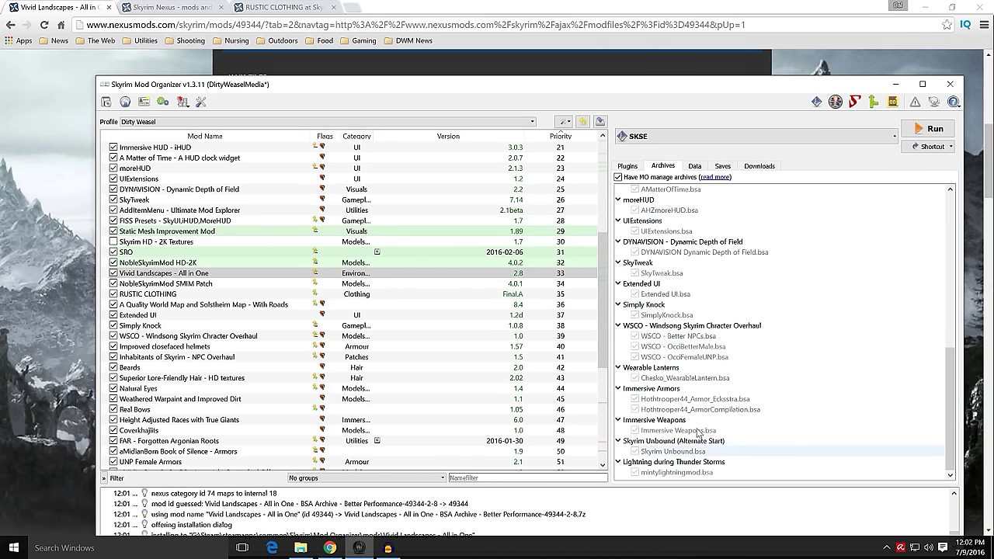
{"action": "scroll", "coordinate": [704, 295], "scroll_direction": "up", "scroll_amount": 4}
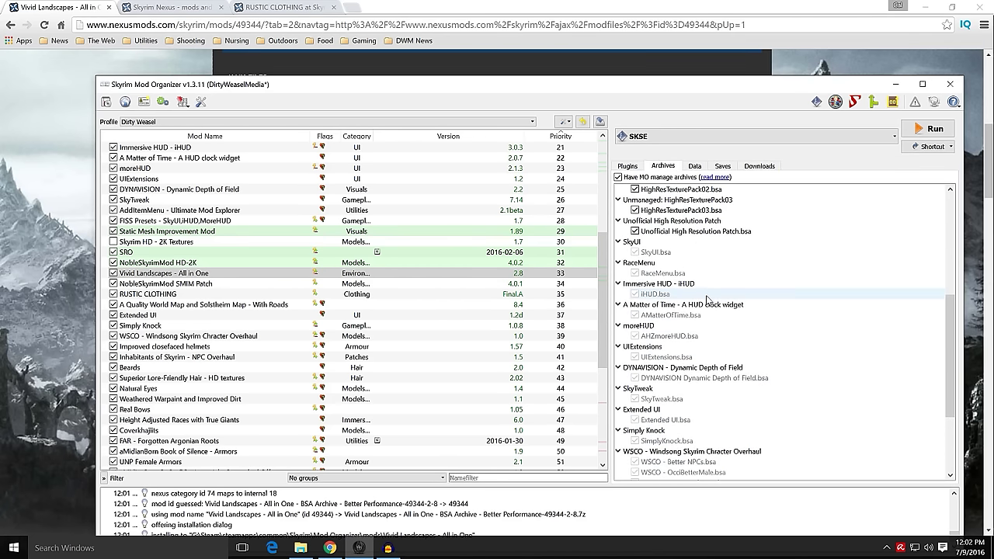
Step: Examine which mods supply the conflicting files in the textures > landscape folder of the data tree
{"action": "left_click", "coordinate": [695, 167]}
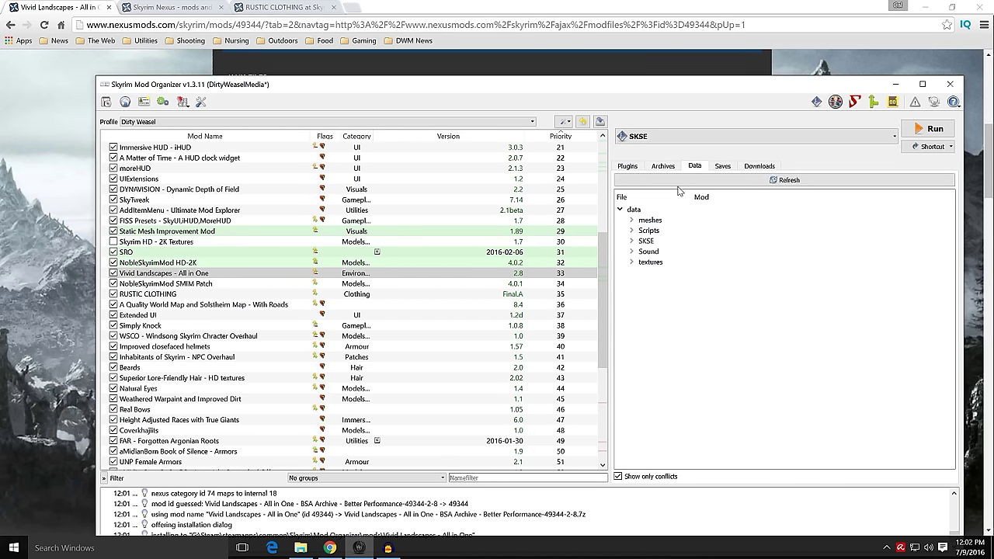
{"action": "left_click", "coordinate": [632, 264]}
{"action": "scroll", "coordinate": [672, 303], "scroll_direction": "down", "scroll_amount": 1}
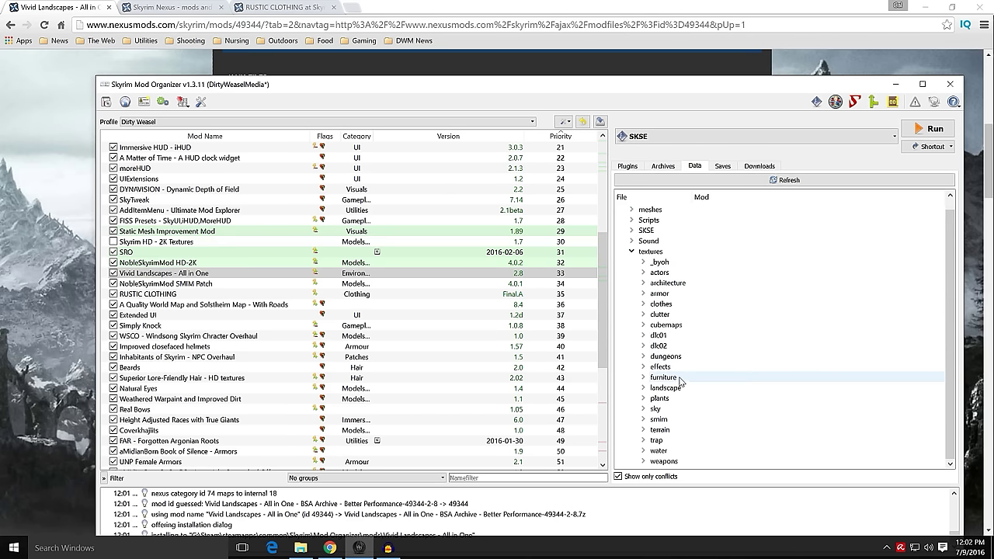
{"action": "left_click", "coordinate": [643, 387]}
{"action": "scroll", "coordinate": [801, 330], "scroll_direction": "down", "scroll_amount": 3}
{"action": "scroll", "coordinate": [801, 331], "scroll_direction": "down", "scroll_amount": 8}
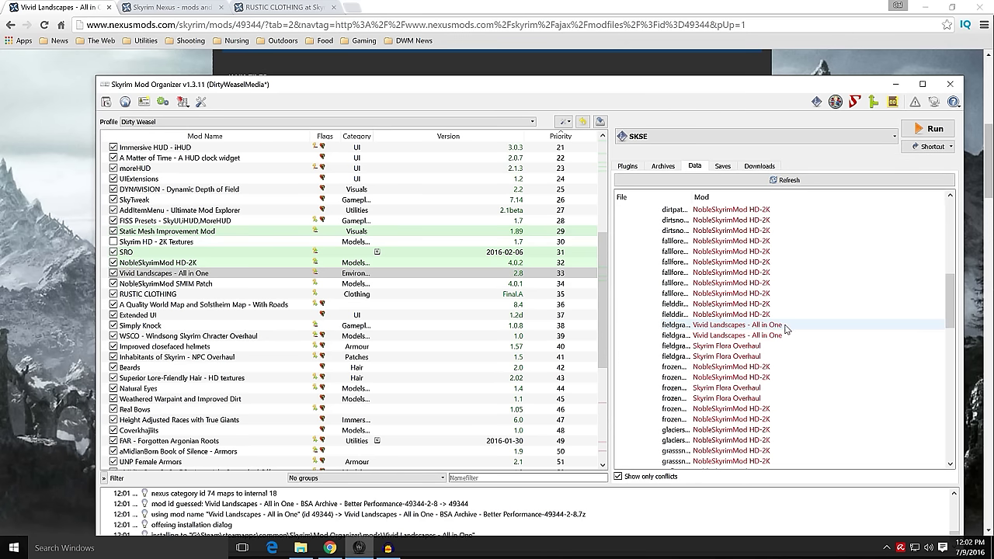
Step: Preview fieldgrass01.dds and compare its Vivid Landscapes, SRO and NobleSkyrimMod HD-2K versions, and close the preview
{"action": "mouse_move", "coordinate": [786, 330]}
{"action": "right_click", "coordinate": [734, 328]}
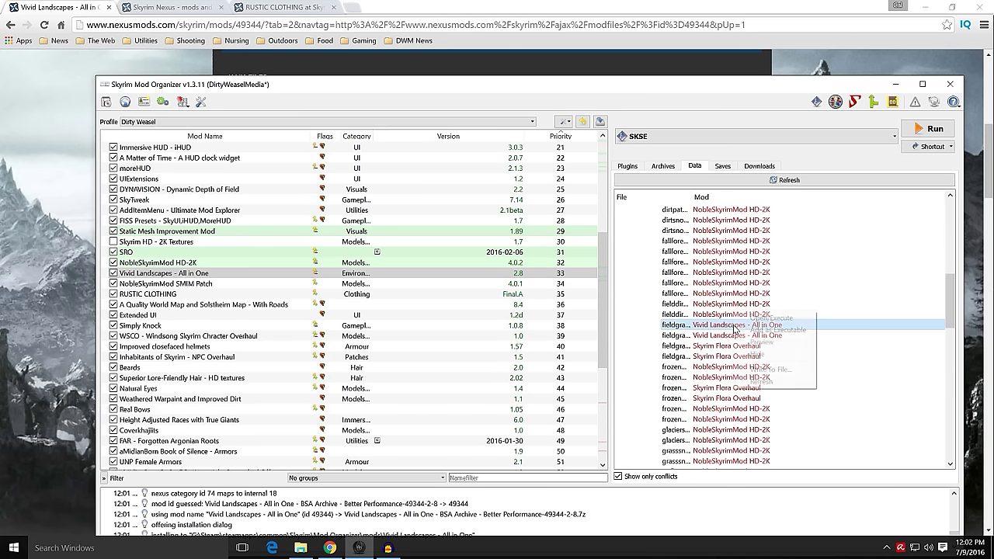
{"action": "left_click", "coordinate": [746, 339]}
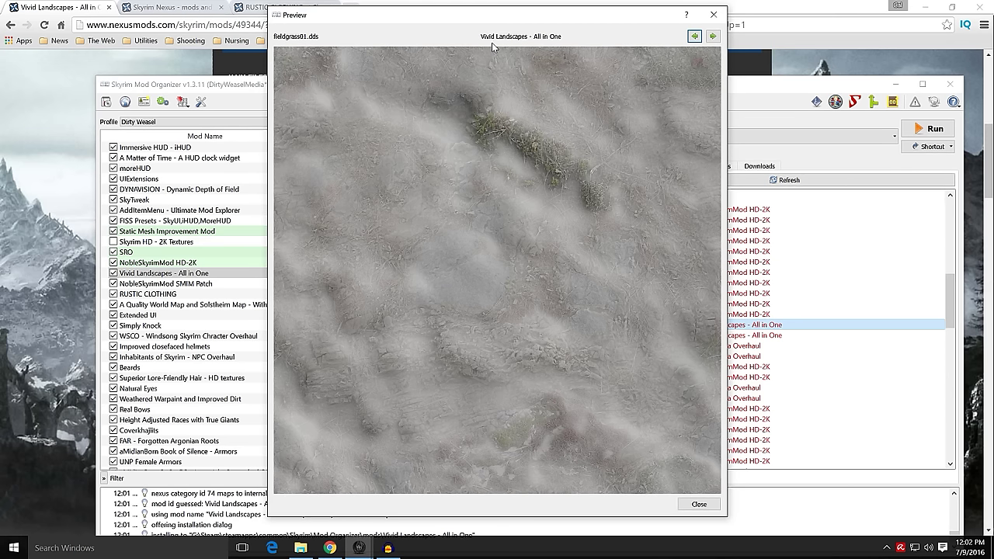
{"action": "left_click", "coordinate": [712, 38]}
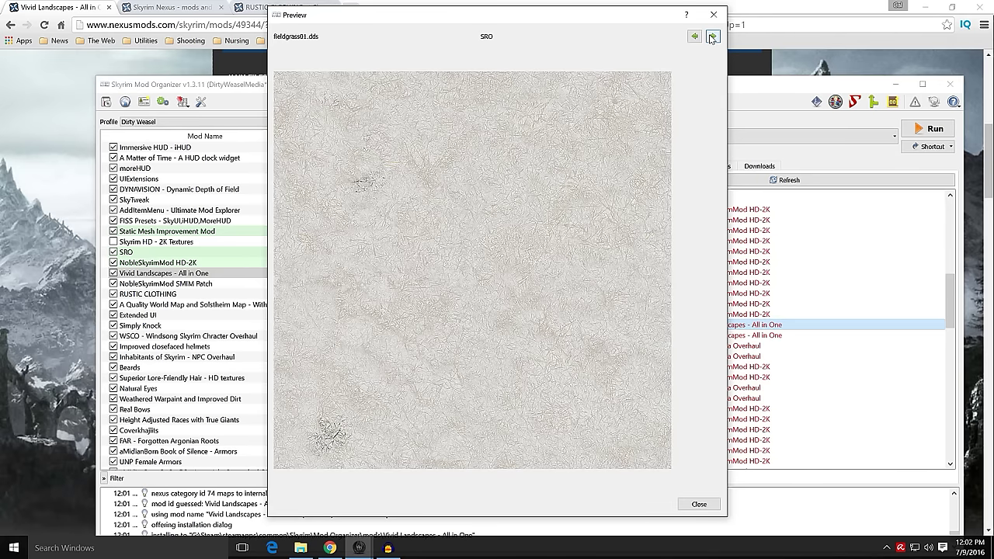
{"action": "left_click", "coordinate": [712, 38]}
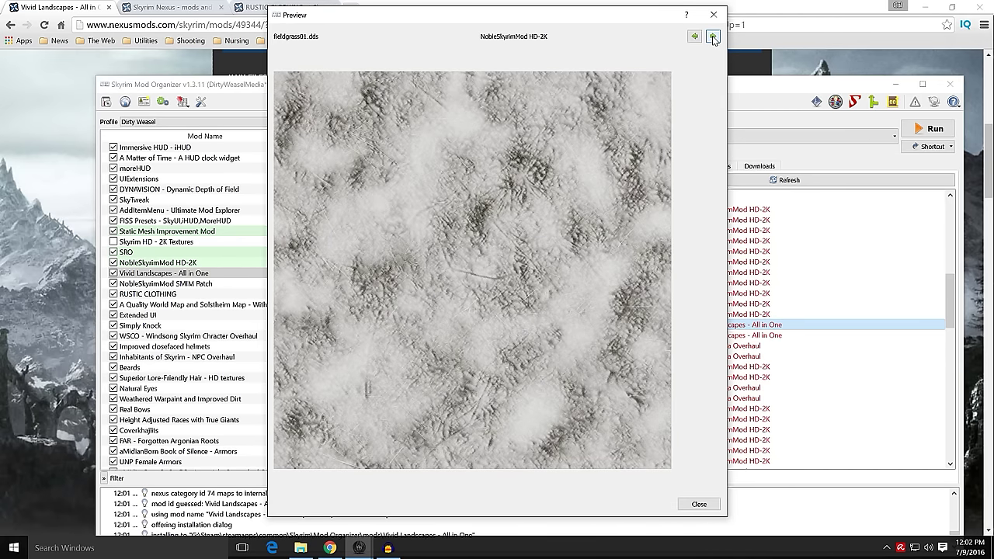
{"action": "left_click", "coordinate": [696, 37]}
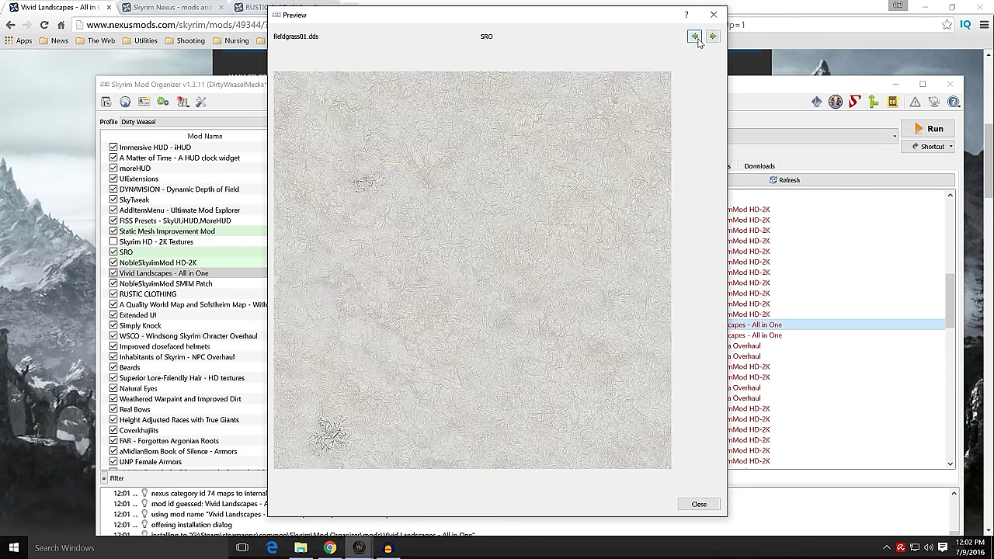
{"action": "left_click", "coordinate": [696, 37]}
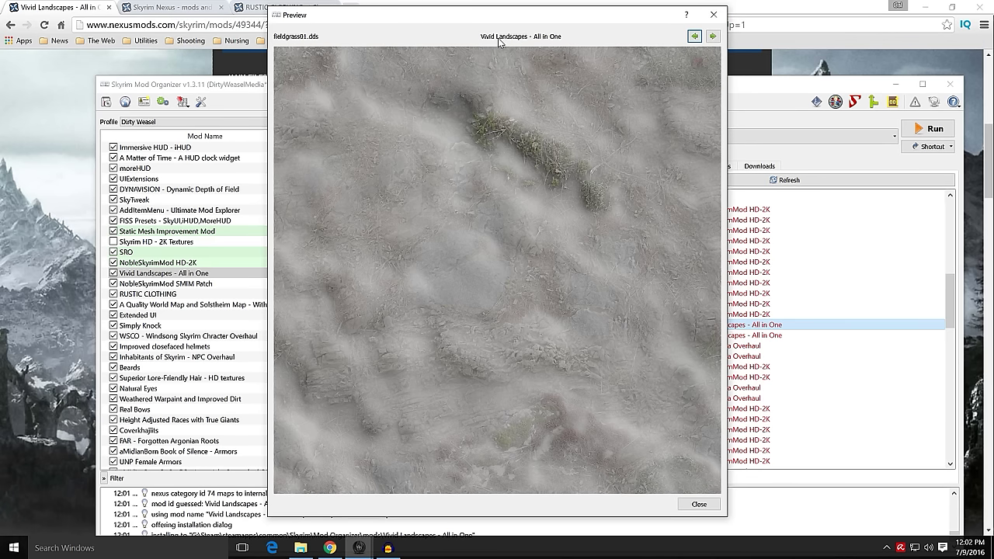
{"action": "left_click", "coordinate": [713, 37]}
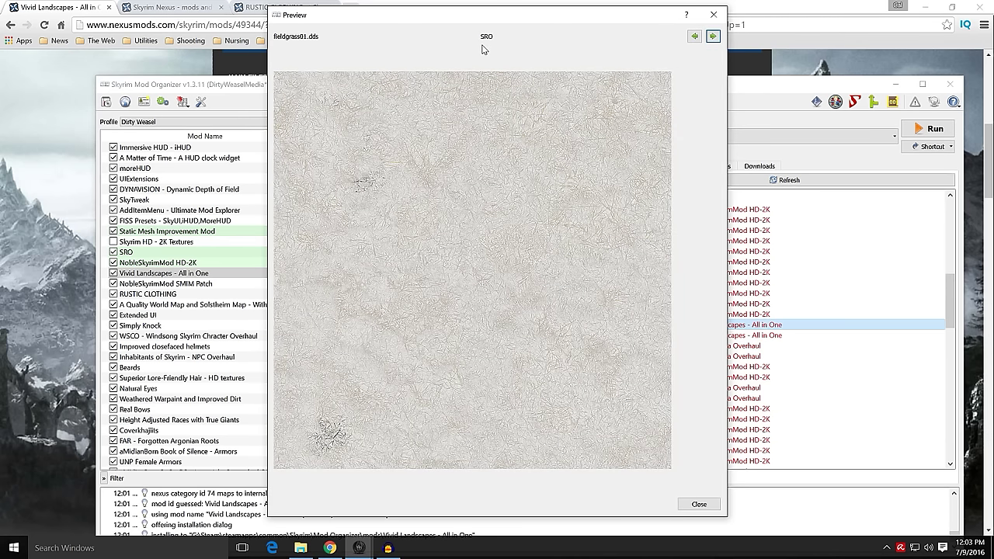
{"action": "left_click", "coordinate": [713, 37]}
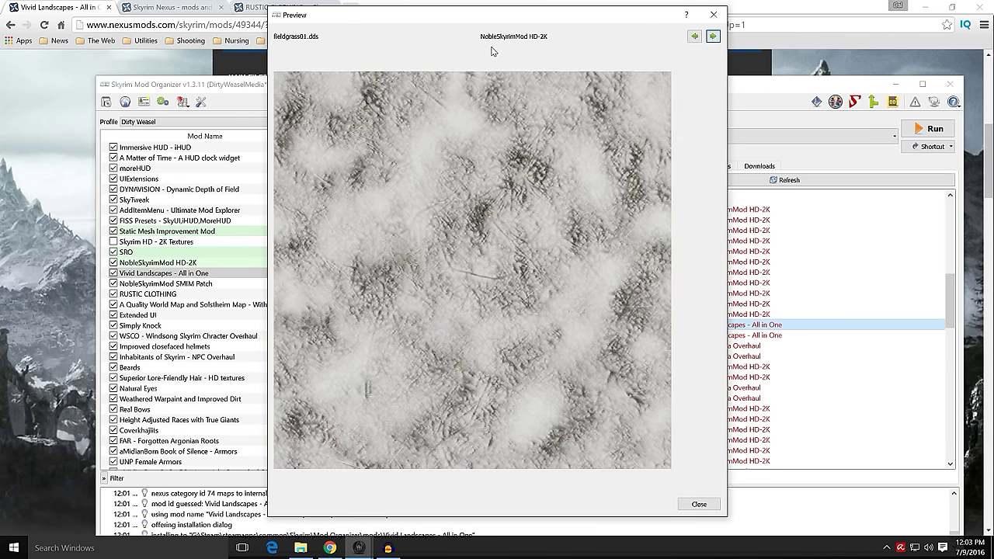
{"action": "left_click", "coordinate": [714, 16]}
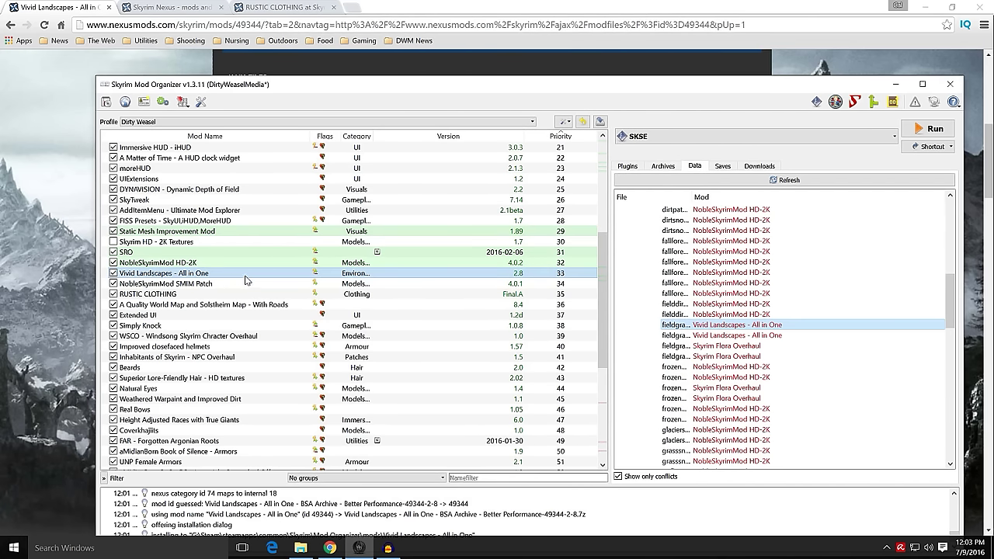
Step: Inspect the textures > landscape files in the file tree of Vivid Landscapes - All in One, and close its information
{"action": "left_click", "coordinate": [244, 276]}
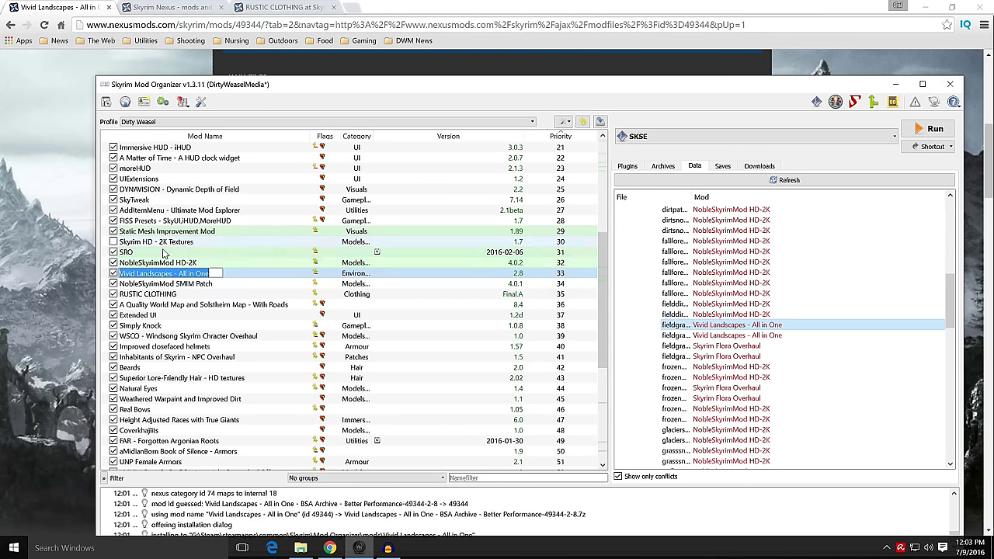
{"action": "left_click", "coordinate": [250, 272]}
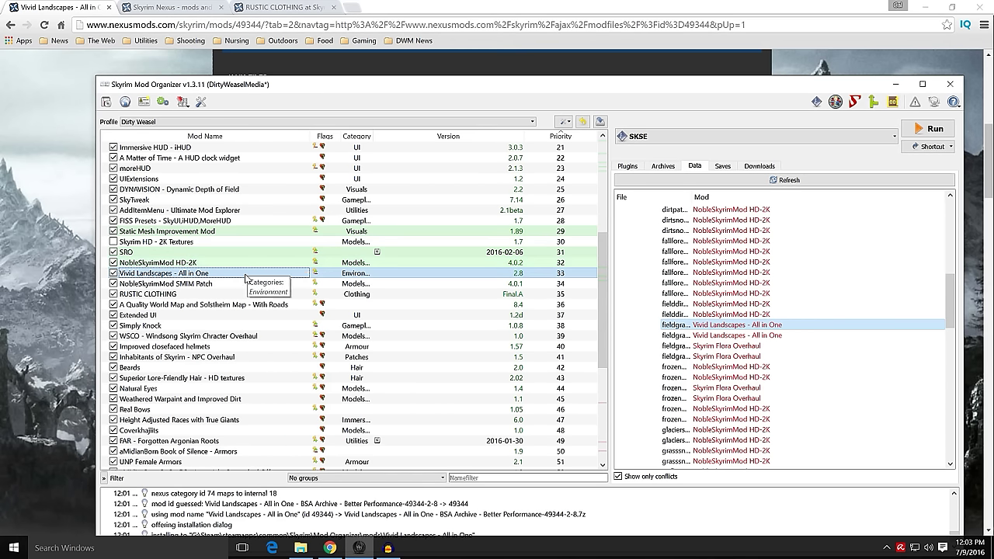
{"action": "double_click", "coordinate": [218, 274]}
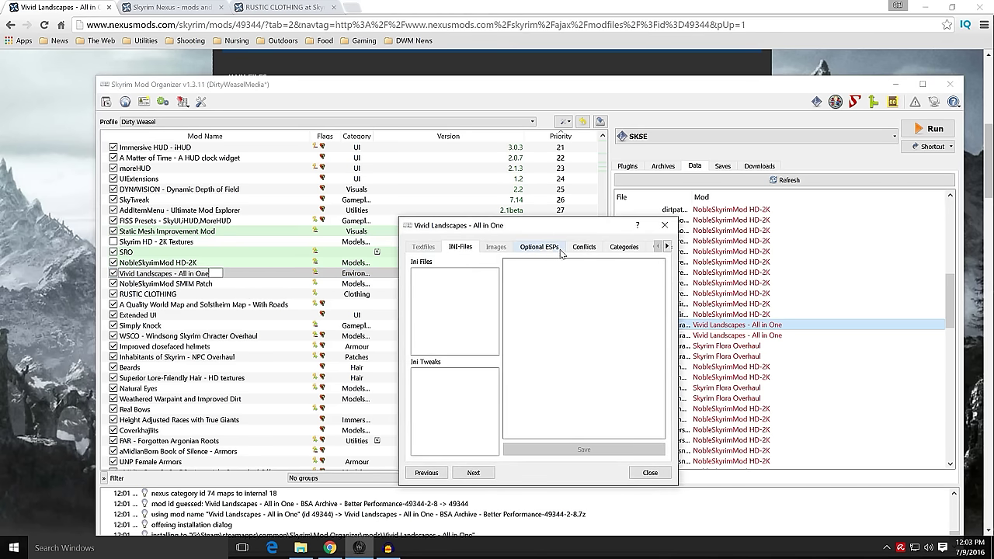
{"action": "left_click", "coordinate": [667, 247]}
{"action": "left_click", "coordinate": [667, 247]}
{"action": "left_click", "coordinate": [668, 247]}
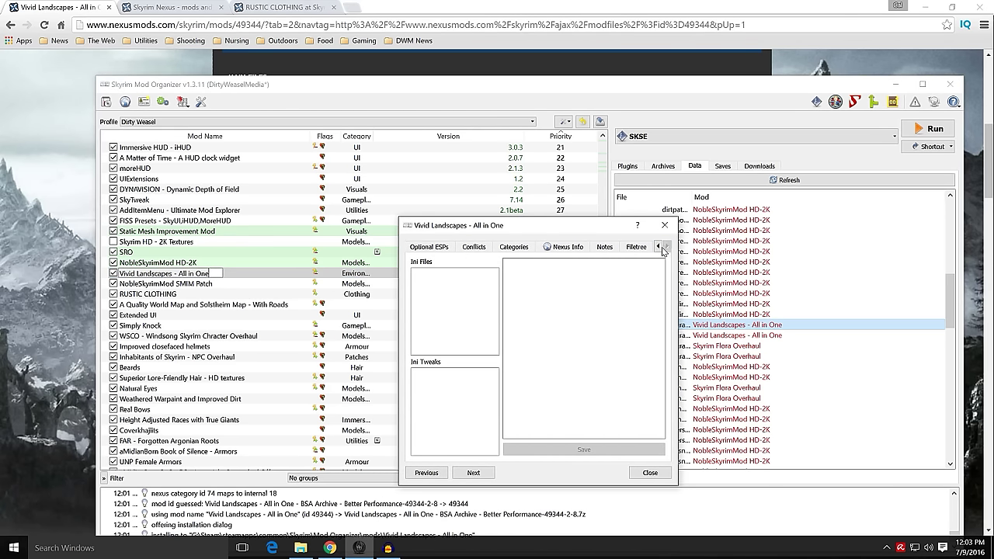
{"action": "left_click", "coordinate": [636, 247]}
{"action": "double_click", "coordinate": [458, 299]}
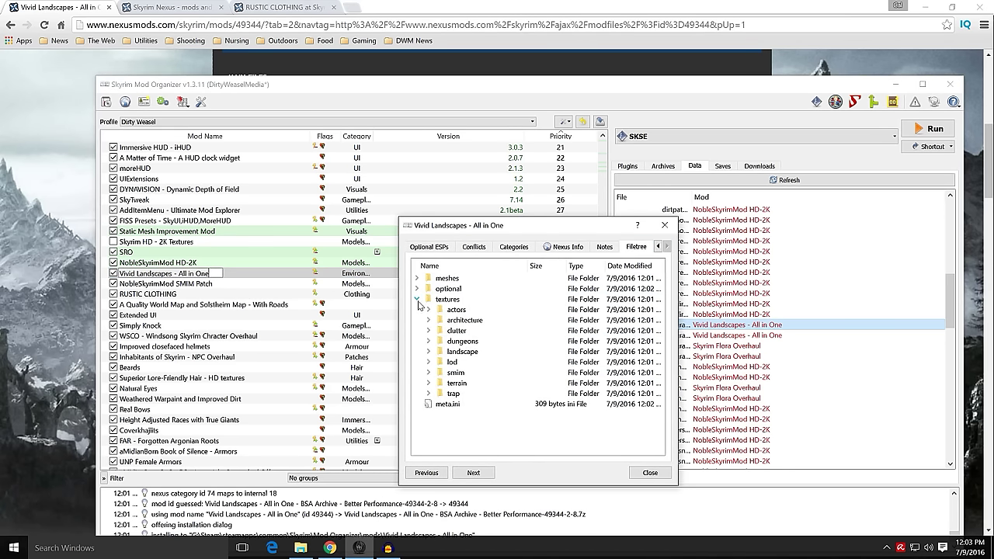
{"action": "left_click", "coordinate": [428, 352]}
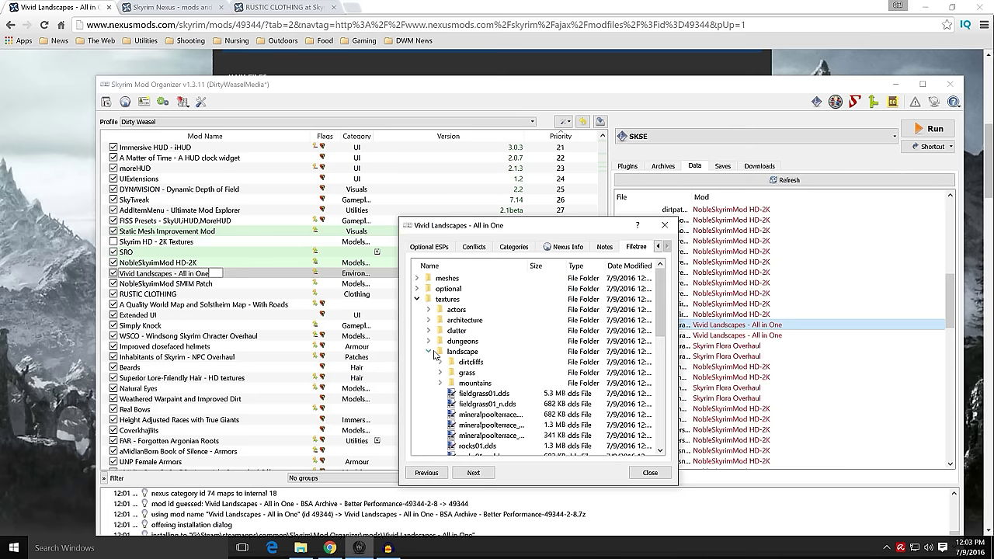
{"action": "scroll", "coordinate": [513, 349], "scroll_direction": "down", "scroll_amount": 3}
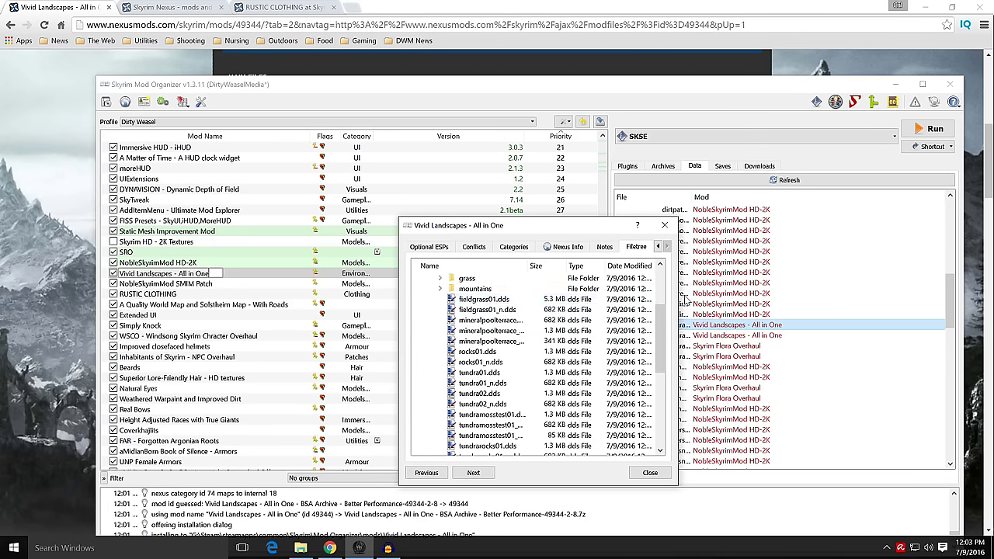
{"action": "left_click_drag", "start_coordinate": [598, 227], "coordinate": [503, 226]}
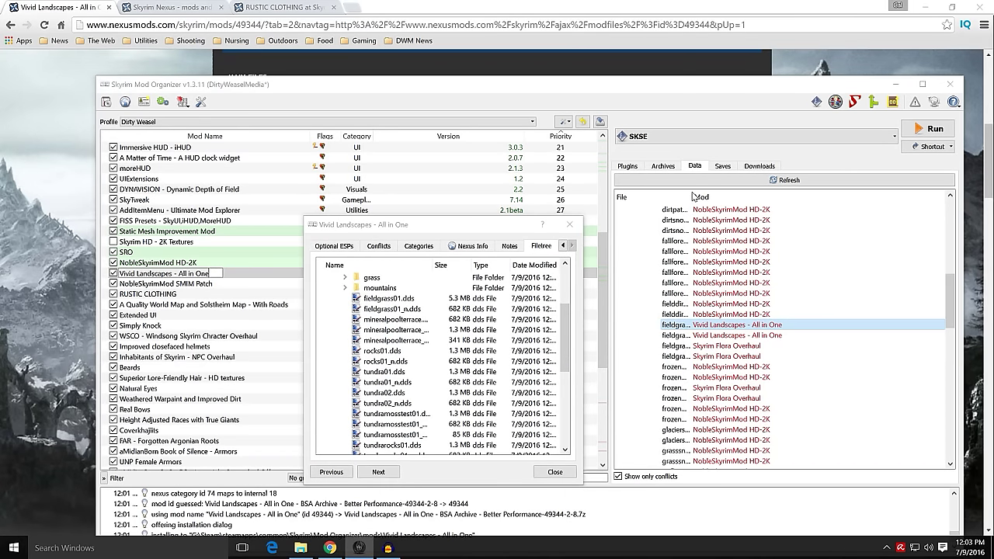
{"action": "key", "text": "Escape"}
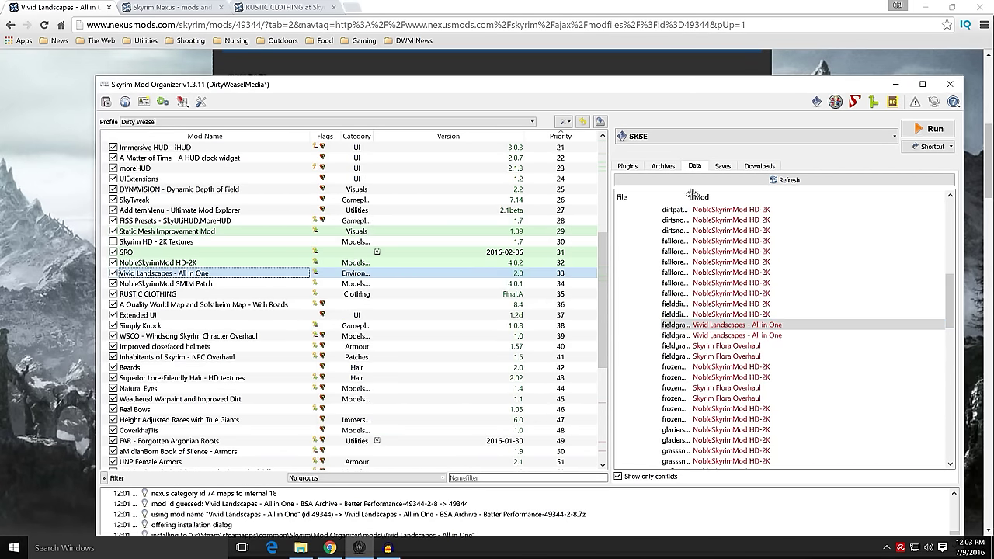
Step: Widen the data tree's File column to show full file names, and open the Vivid Landscapes - All in One file tree beside it
{"action": "left_click_drag", "start_coordinate": [690, 197], "coordinate": [797, 196]}
{"action": "double_click", "coordinate": [303, 274]}
{"action": "left_click", "coordinate": [666, 247]}
{"action": "left_click", "coordinate": [666, 246]}
{"action": "left_click", "coordinate": [666, 246]}
{"action": "left_click", "coordinate": [636, 246]}
{"action": "left_click_drag", "start_coordinate": [615, 225], "coordinate": [468, 217]}
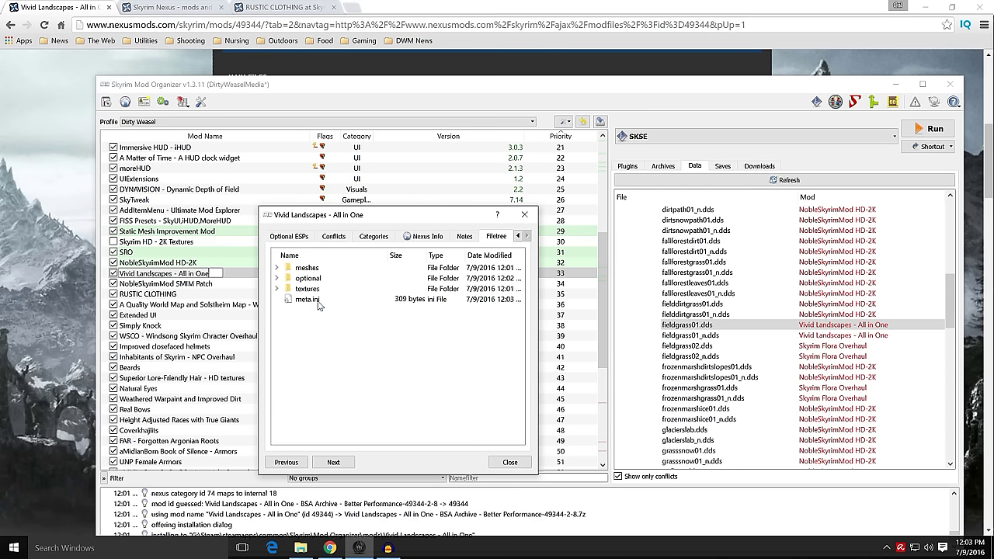
Step: Delete fieldgrass01.dds from the textures > landscape folder in the Vivid Landscapes - All in One file tree
{"action": "left_click", "coordinate": [277, 290]}
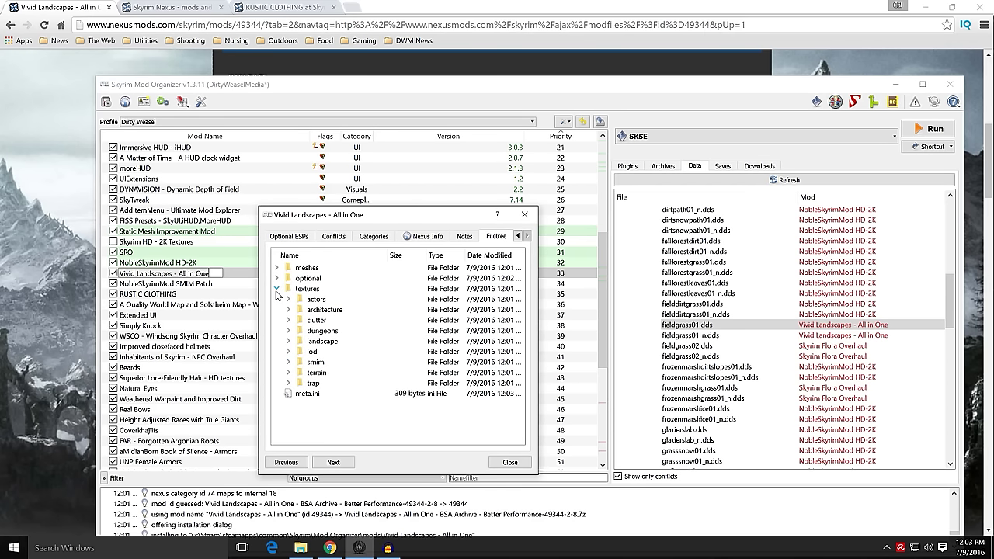
{"action": "left_click", "coordinate": [289, 343]}
{"action": "scroll", "coordinate": [327, 341], "scroll_direction": "down", "scroll_amount": 5}
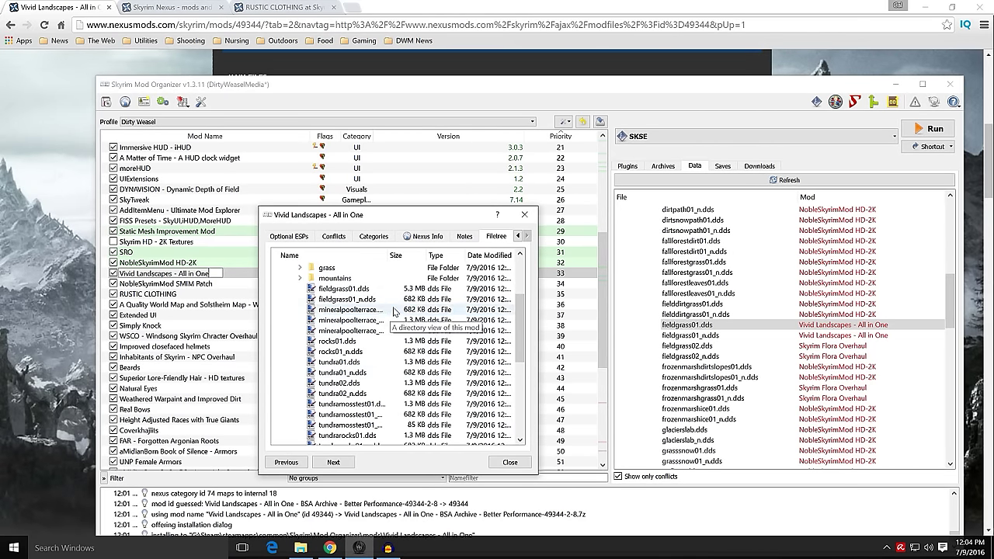
{"action": "right_click", "coordinate": [376, 290]}
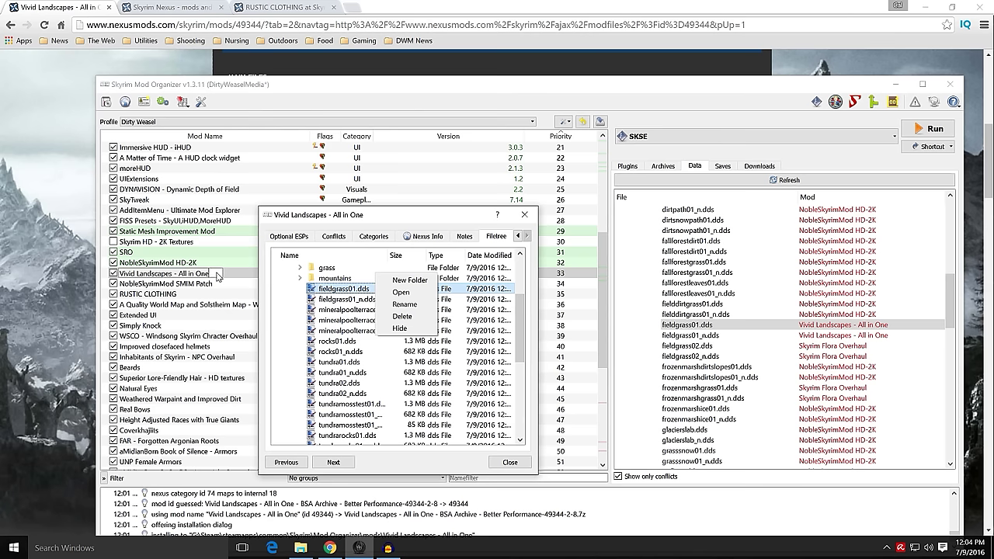
{"action": "left_click", "coordinate": [389, 318]}
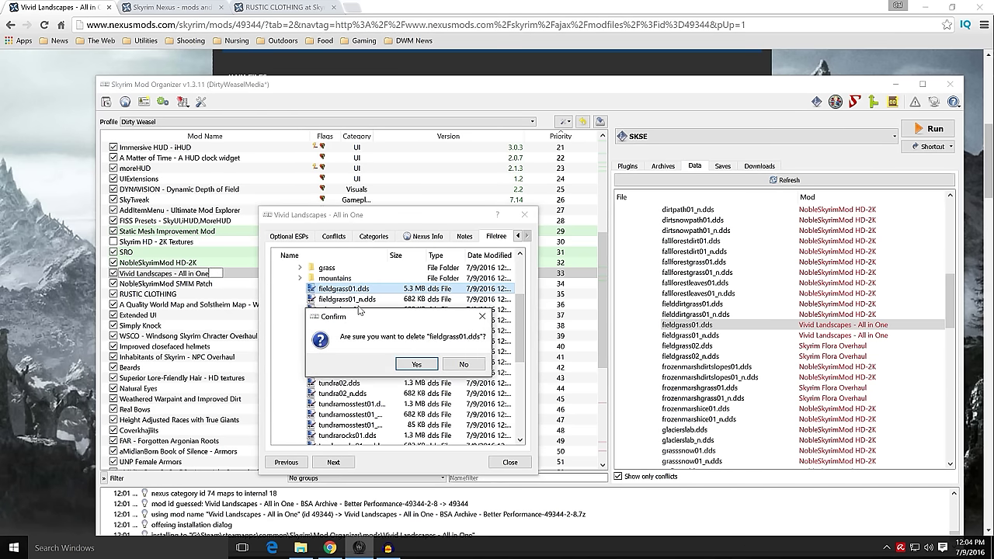
{"action": "left_click", "coordinate": [412, 359]}
Step: Delete fieldgrass01_n.dds from the same landscape folder and close the Vivid Landscapes information
{"action": "left_click", "coordinate": [362, 289]}
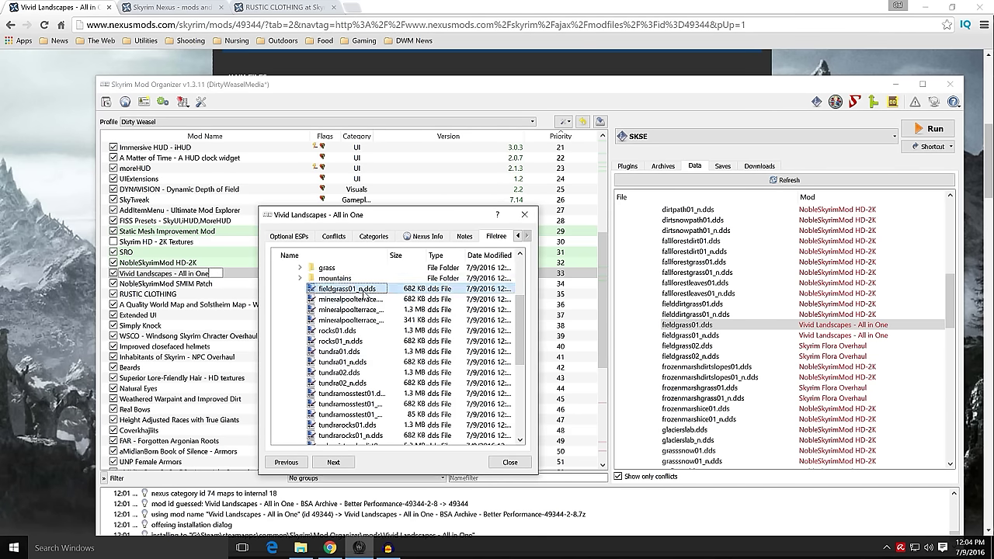
{"action": "right_click", "coordinate": [364, 291]}
{"action": "left_click", "coordinate": [381, 320]}
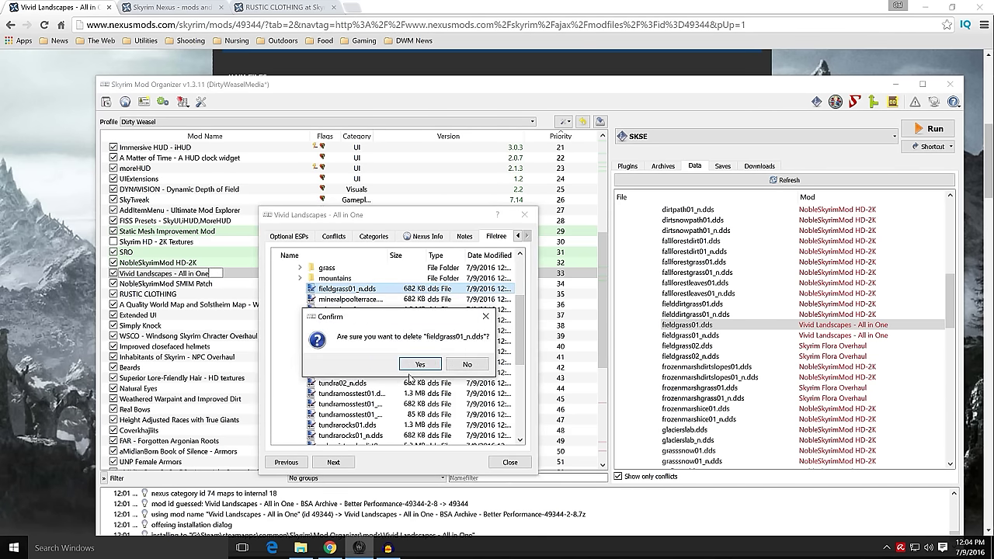
{"action": "left_click", "coordinate": [414, 363]}
{"action": "left_click", "coordinate": [497, 463]}
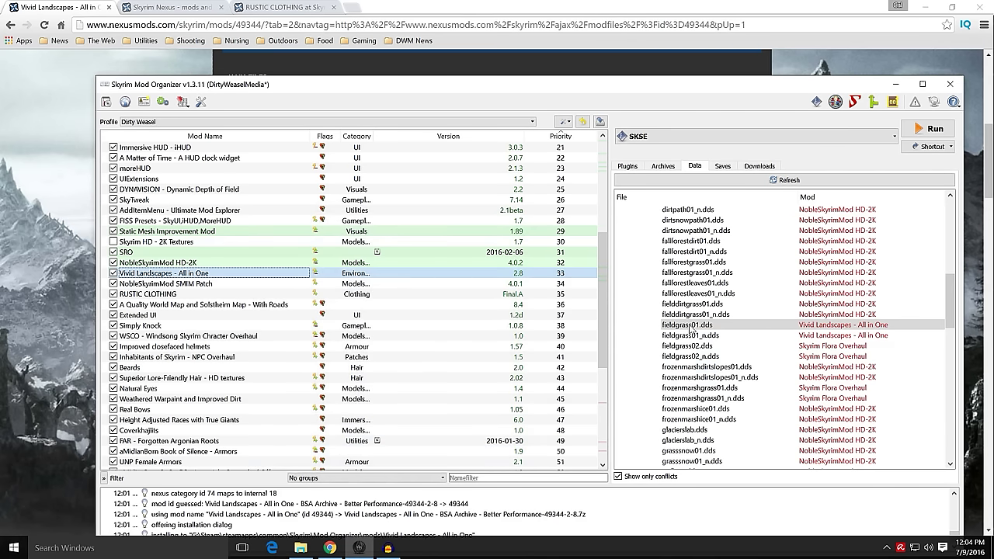
Step: Reload the data tree, widen its File column, and check which mod supplies the fieldgrass files in textures > landscape
{"action": "left_click", "coordinate": [629, 167]}
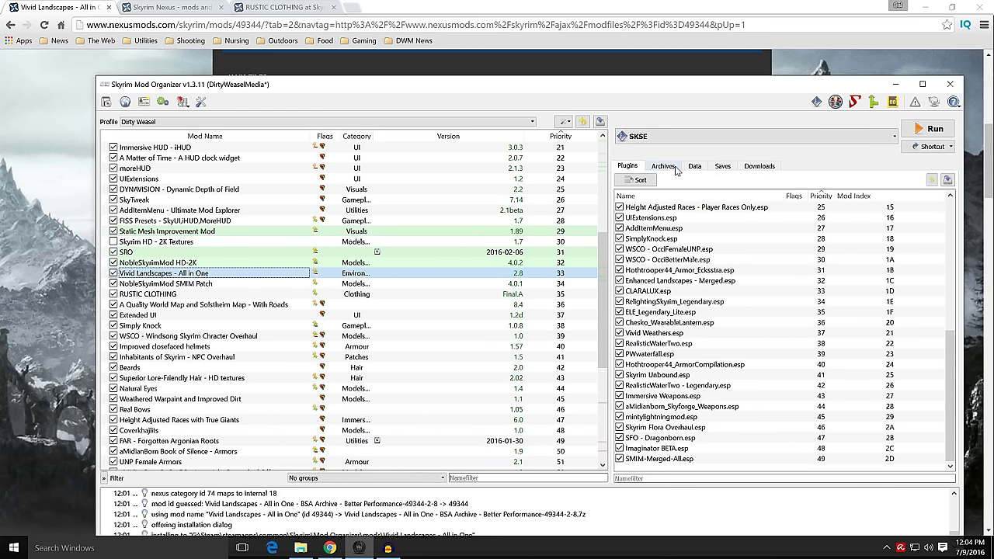
{"action": "left_click", "coordinate": [692, 168]}
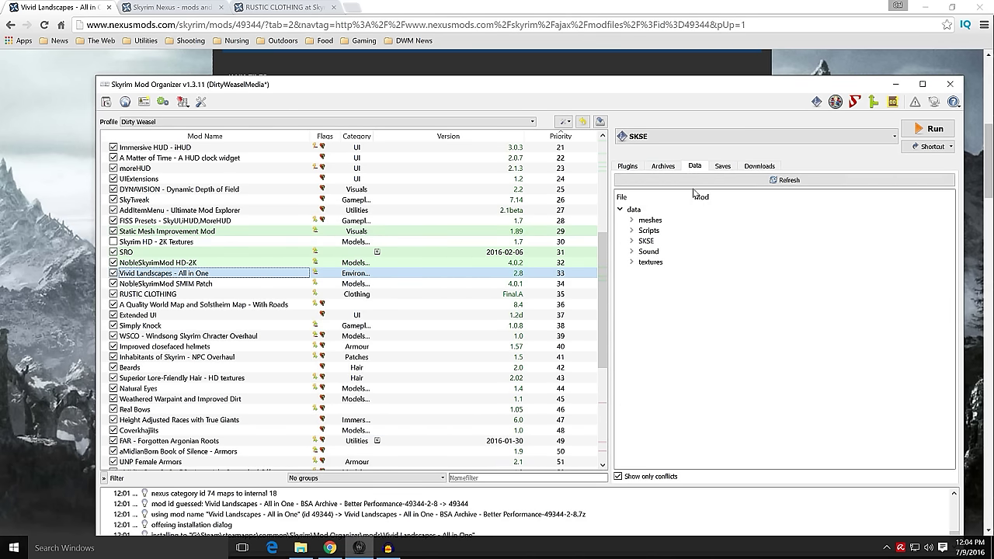
{"action": "left_click", "coordinate": [631, 262]}
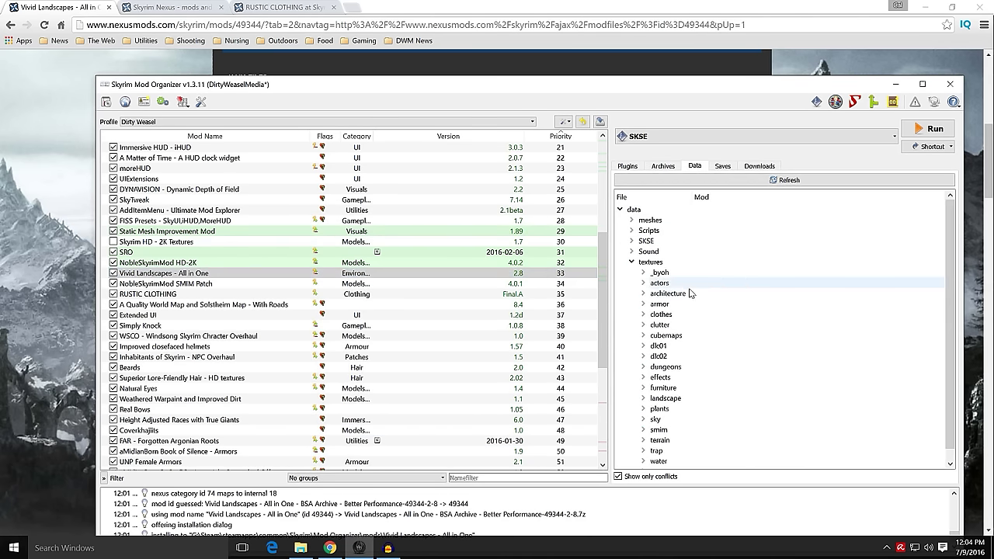
{"action": "left_click", "coordinate": [643, 399]}
{"action": "scroll", "coordinate": [738, 364], "scroll_direction": "down", "scroll_amount": 7}
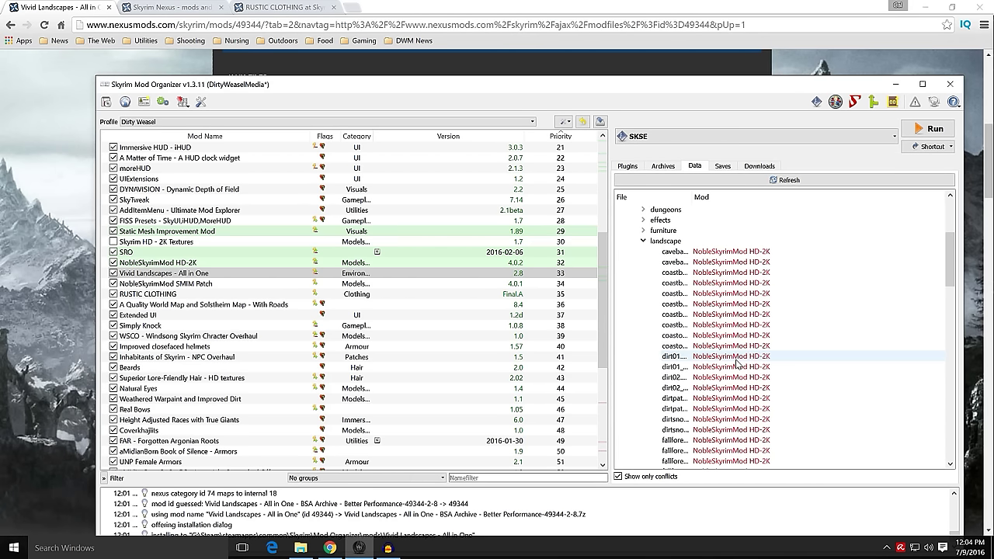
{"action": "scroll", "coordinate": [738, 364], "scroll_direction": "down", "scroll_amount": 4}
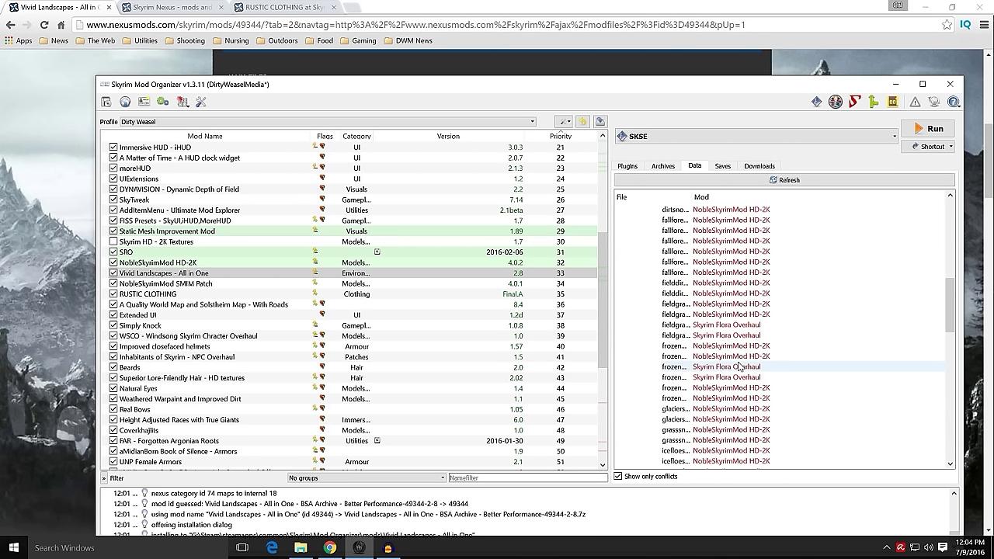
{"action": "left_click_drag", "start_coordinate": [692, 194], "coordinate": [788, 196]}
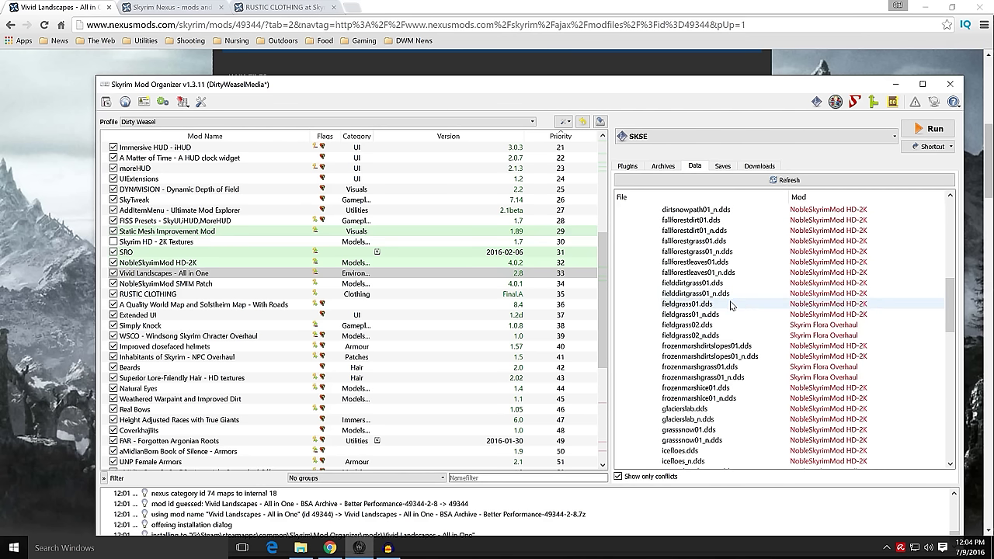
{"action": "left_click", "coordinate": [796, 289]}
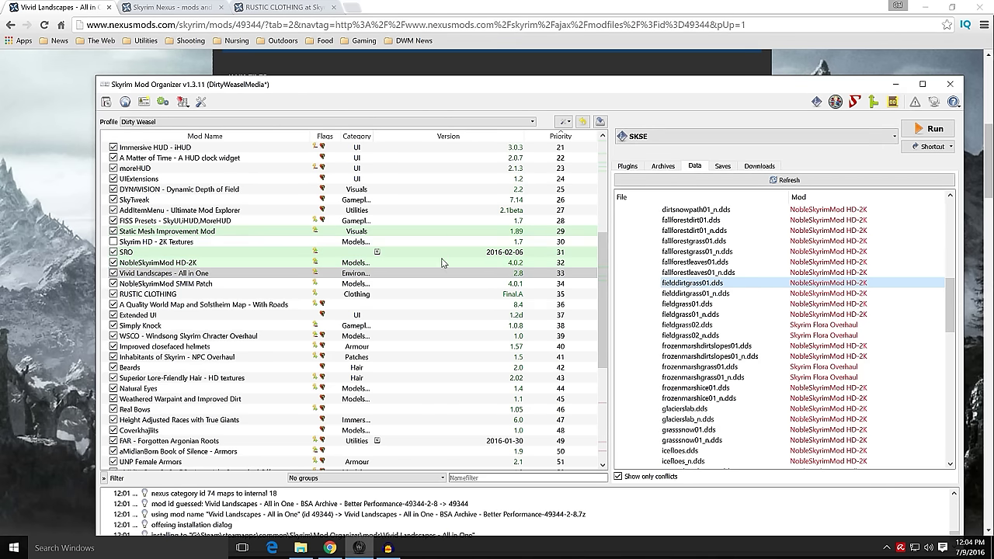
Step: Minimize Mod Organizer and return to the Vivid Landscapes - All in One description page in the browser
{"action": "left_click", "coordinate": [897, 88]}
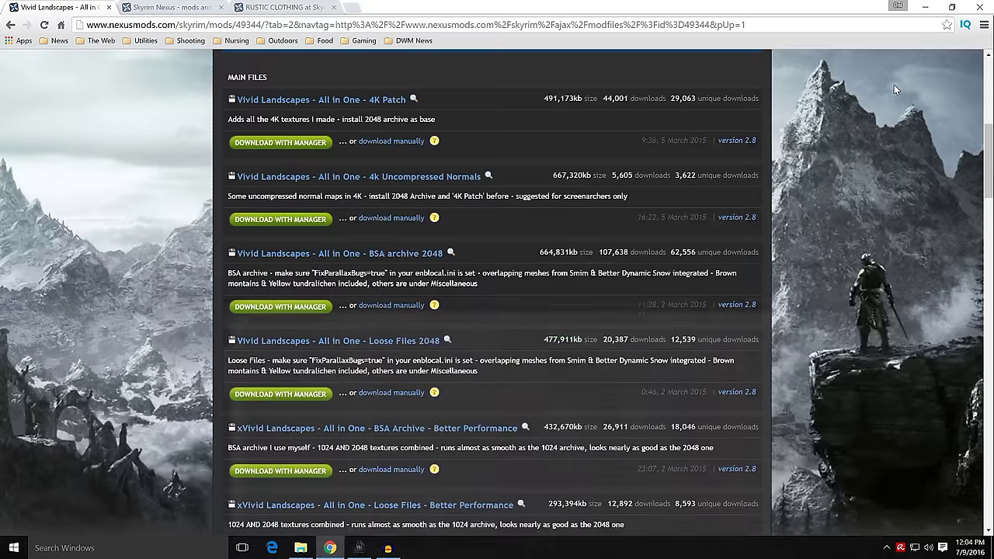
{"action": "scroll", "coordinate": [192, 253], "scroll_direction": "up", "scroll_amount": 3}
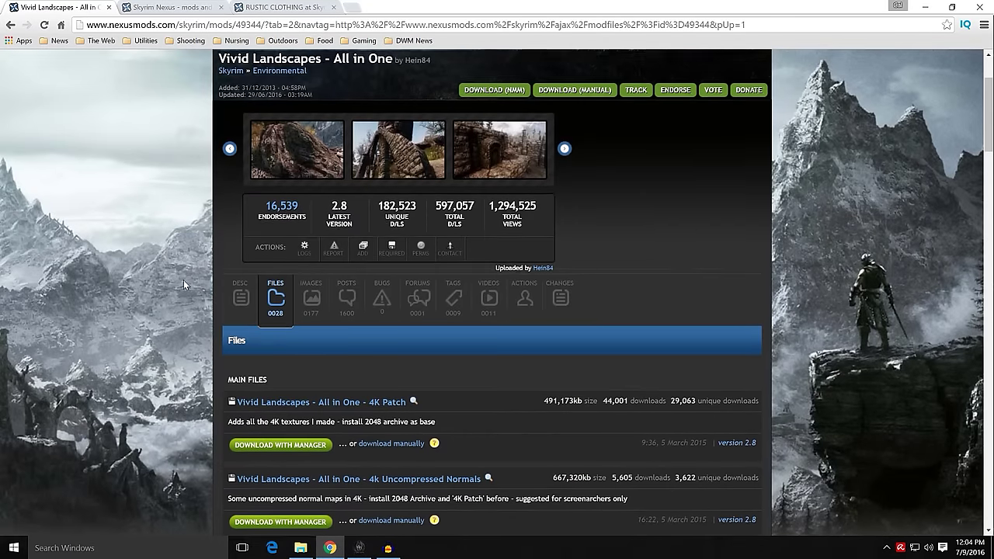
{"action": "scroll", "coordinate": [184, 279], "scroll_direction": "up", "scroll_amount": 3}
{"action": "left_click", "coordinate": [11, 24]}
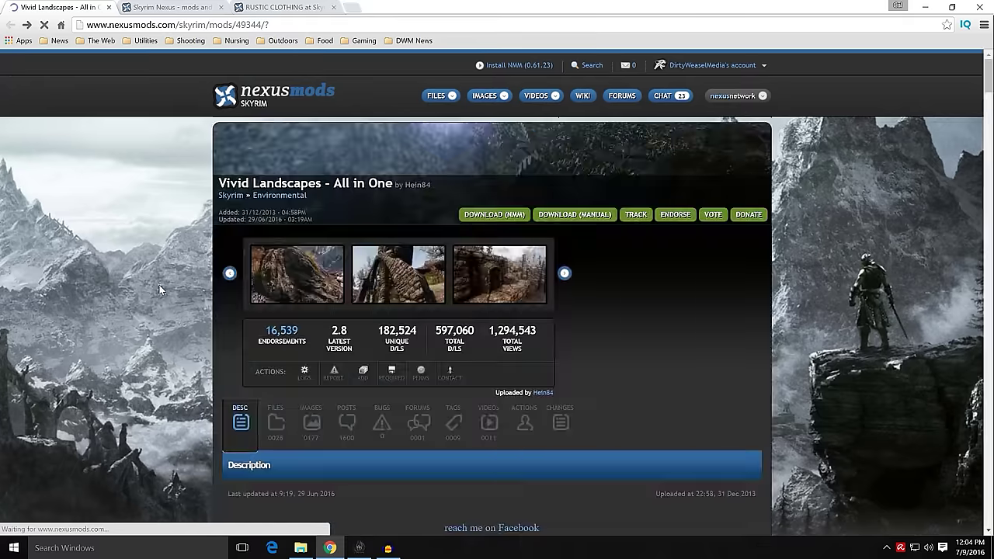
Step: Look through the Vivid Landscapes - All in One description, including its package contents, texture compression notes and Variation section
{"action": "scroll", "coordinate": [181, 274], "scroll_direction": "down", "scroll_amount": 3}
{"action": "scroll", "coordinate": [188, 276], "scroll_direction": "down", "scroll_amount": 10}
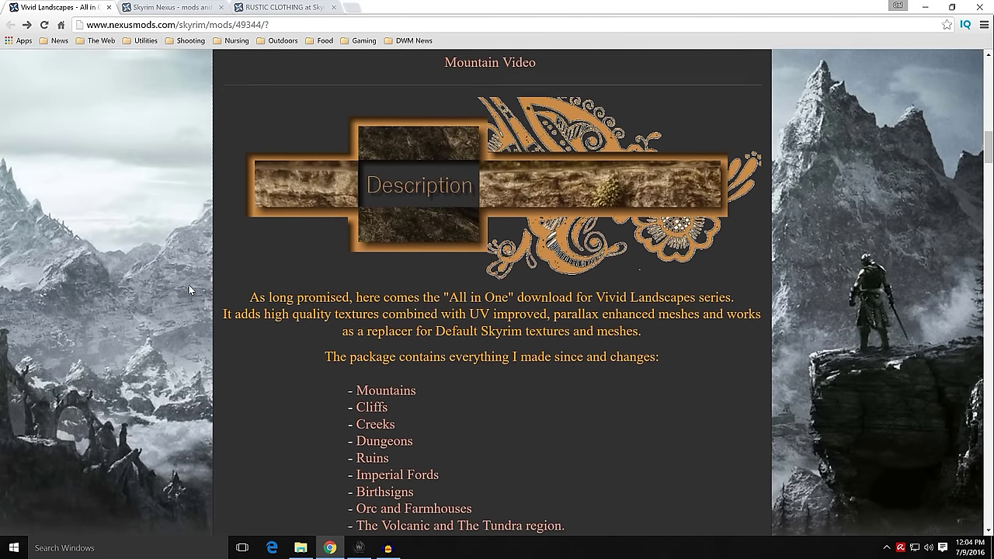
{"action": "scroll", "coordinate": [189, 285], "scroll_direction": "down", "scroll_amount": 3}
{"action": "scroll", "coordinate": [189, 286], "scroll_direction": "up", "scroll_amount": 3}
{"action": "scroll", "coordinate": [189, 286], "scroll_direction": "up", "scroll_amount": 5}
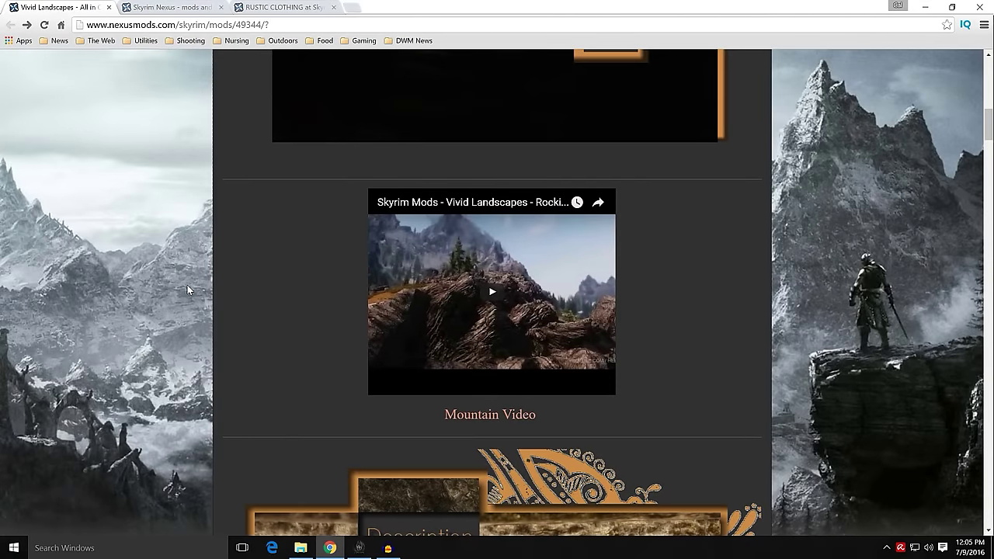
{"action": "scroll", "coordinate": [187, 285], "scroll_direction": "up", "scroll_amount": 5}
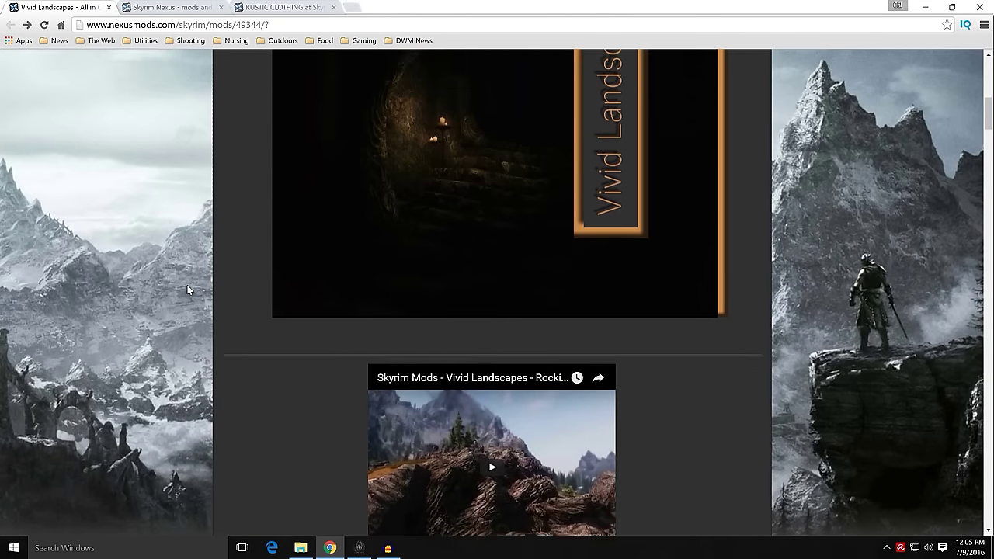
{"action": "scroll", "coordinate": [188, 285], "scroll_direction": "up", "scroll_amount": 5}
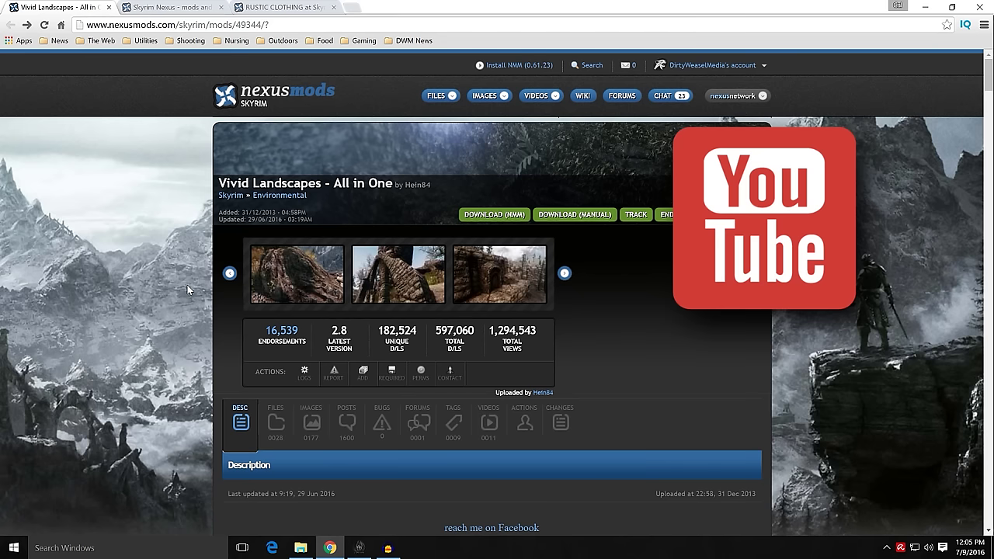
{"action": "scroll", "coordinate": [186, 289], "scroll_direction": "down", "scroll_amount": 2}
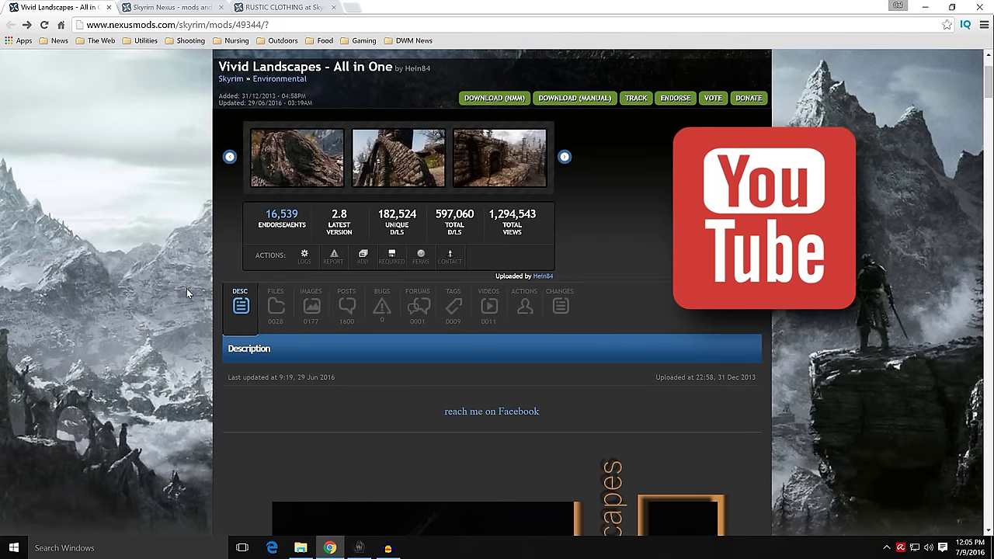
{"action": "scroll", "coordinate": [187, 293], "scroll_direction": "down", "scroll_amount": 5}
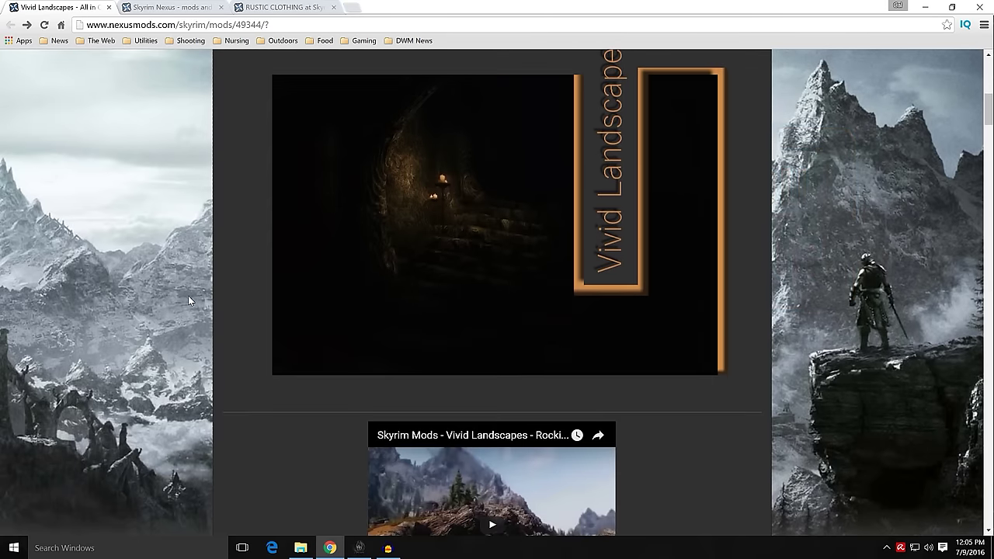
{"action": "scroll", "coordinate": [186, 300], "scroll_direction": "down", "scroll_amount": 4}
{"action": "scroll", "coordinate": [187, 312], "scroll_direction": "up", "scroll_amount": 3}
{"action": "scroll", "coordinate": [186, 311], "scroll_direction": "up", "scroll_amount": 8}
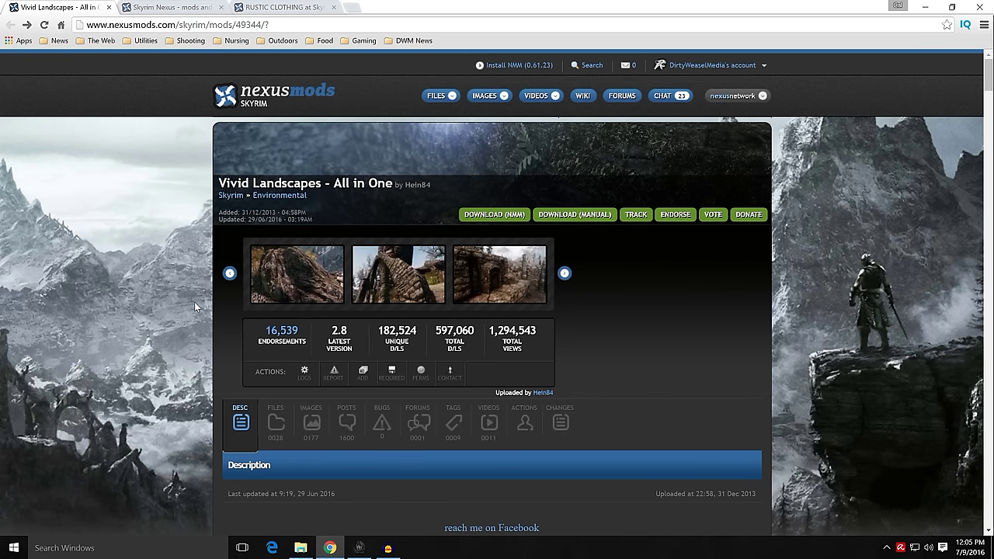
{"action": "scroll", "coordinate": [195, 305], "scroll_direction": "down", "scroll_amount": 2}
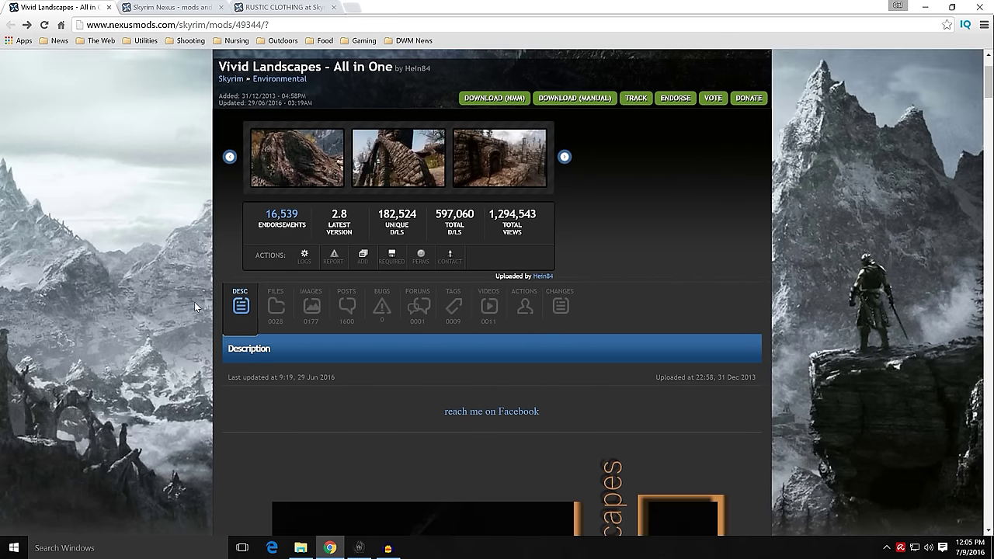
{"action": "scroll", "coordinate": [194, 301], "scroll_direction": "up", "scroll_amount": 2}
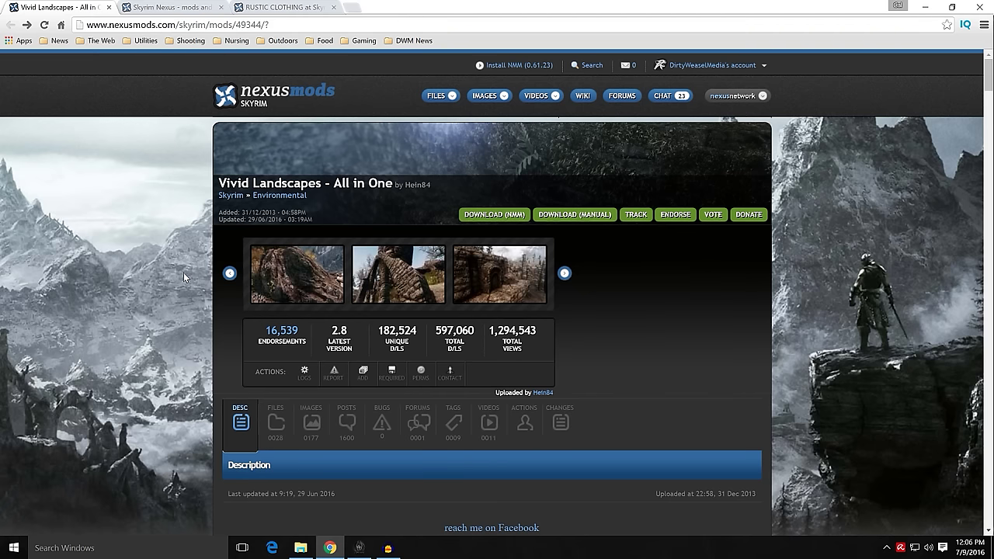
{"action": "scroll", "coordinate": [179, 295], "scroll_direction": "down", "scroll_amount": 5}
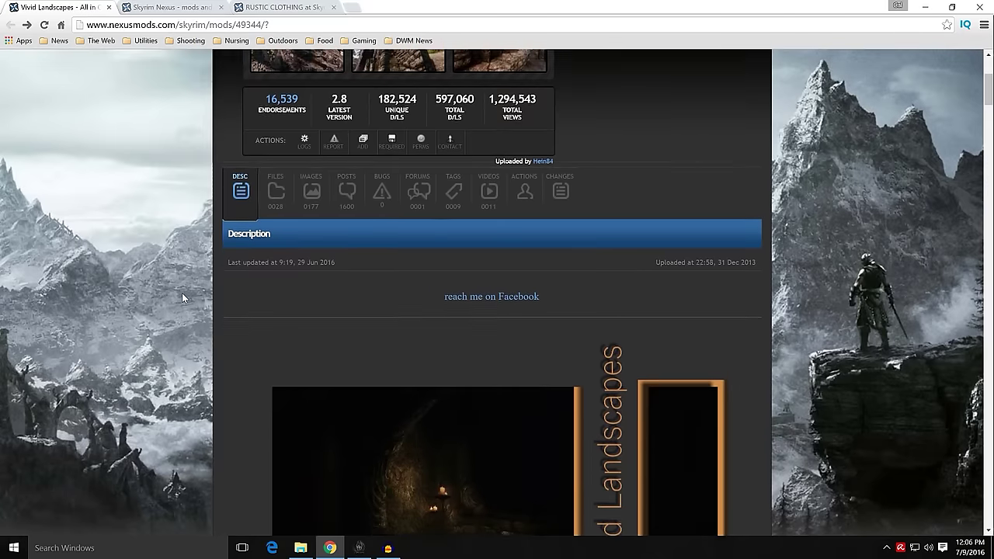
{"action": "scroll", "coordinate": [181, 294], "scroll_direction": "down", "scroll_amount": 10}
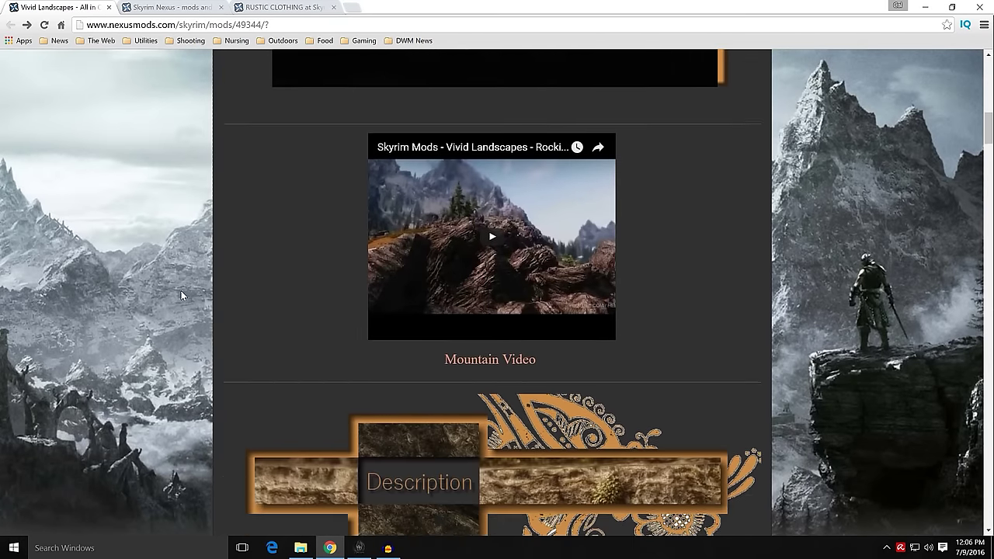
{"action": "scroll", "coordinate": [181, 294], "scroll_direction": "down", "scroll_amount": 6}
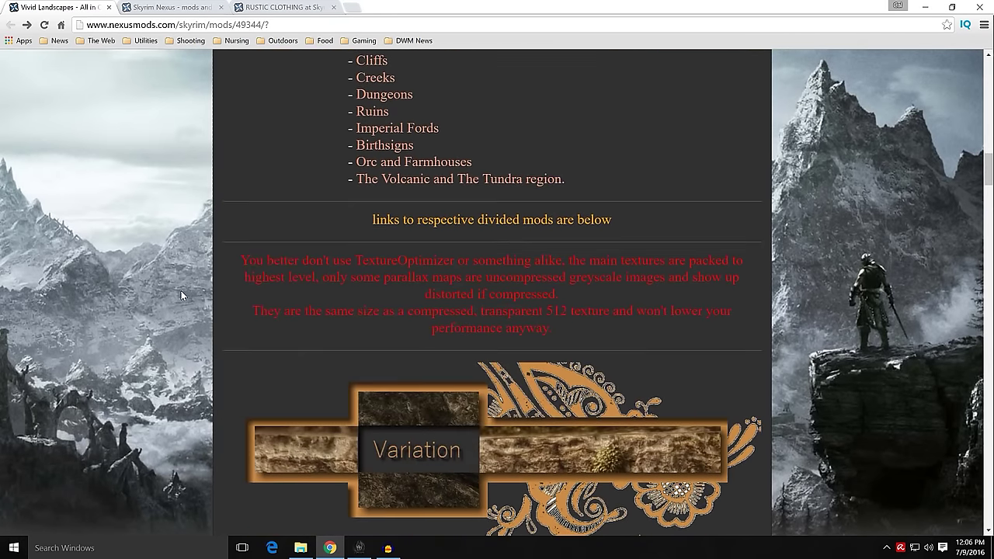
{"action": "scroll", "coordinate": [181, 293], "scroll_direction": "down", "scroll_amount": 2}
{"action": "scroll", "coordinate": [184, 292], "scroll_direction": "up", "scroll_amount": 10}
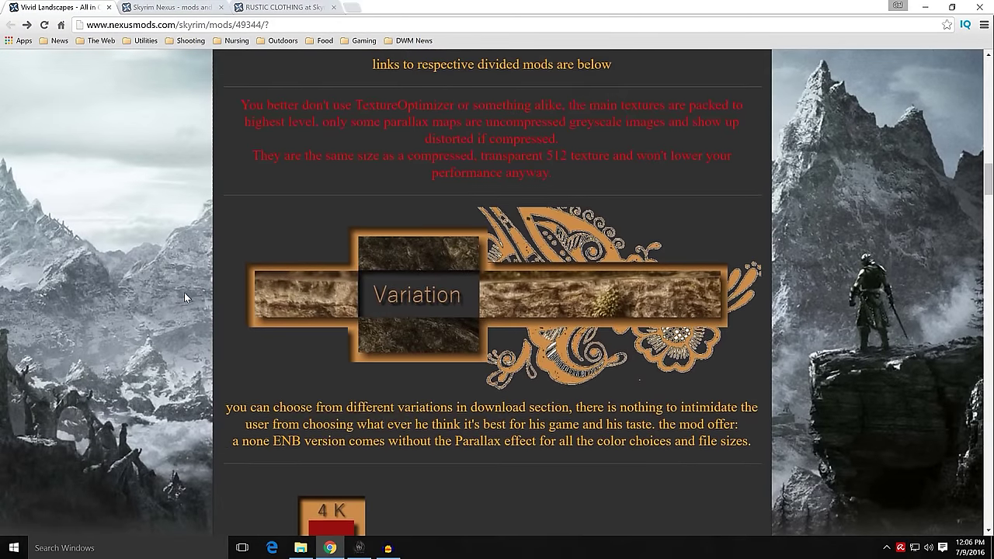
{"action": "scroll", "coordinate": [187, 292], "scroll_direction": "up", "scroll_amount": 12}
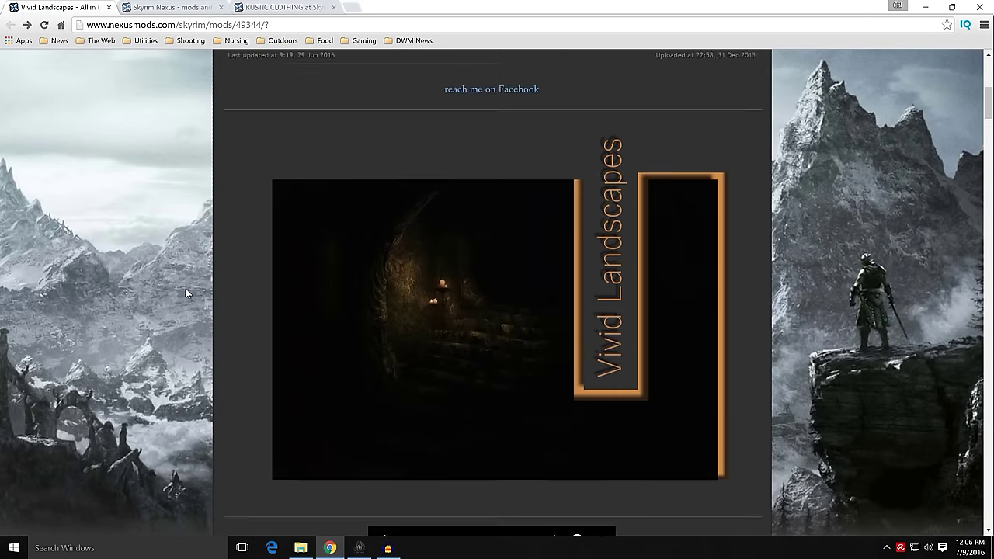
Step: Open the mod's file list and highlight "FixParallaxBugs=true" in the notes of the Loose Files 2048 download
{"action": "left_click", "coordinate": [276, 282]}
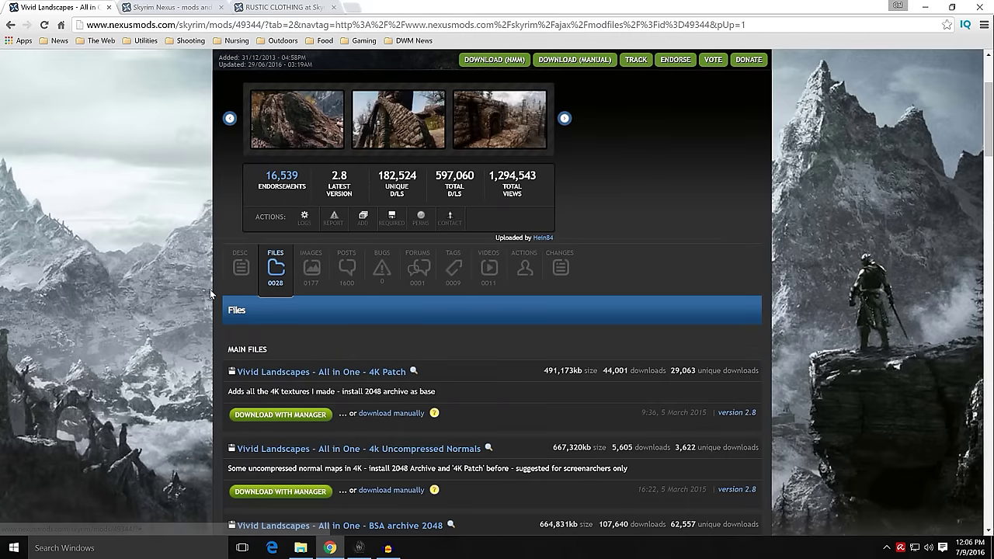
{"action": "scroll", "coordinate": [209, 293], "scroll_direction": "down", "scroll_amount": 3}
{"action": "scroll", "coordinate": [210, 294], "scroll_direction": "down", "scroll_amount": 2}
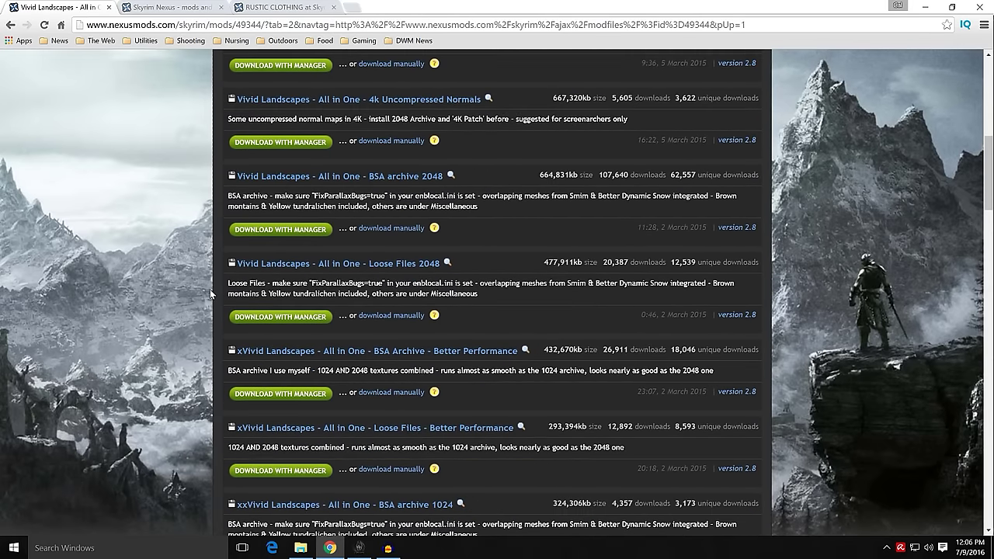
{"action": "scroll", "coordinate": [210, 294], "scroll_direction": "up", "scroll_amount": 2}
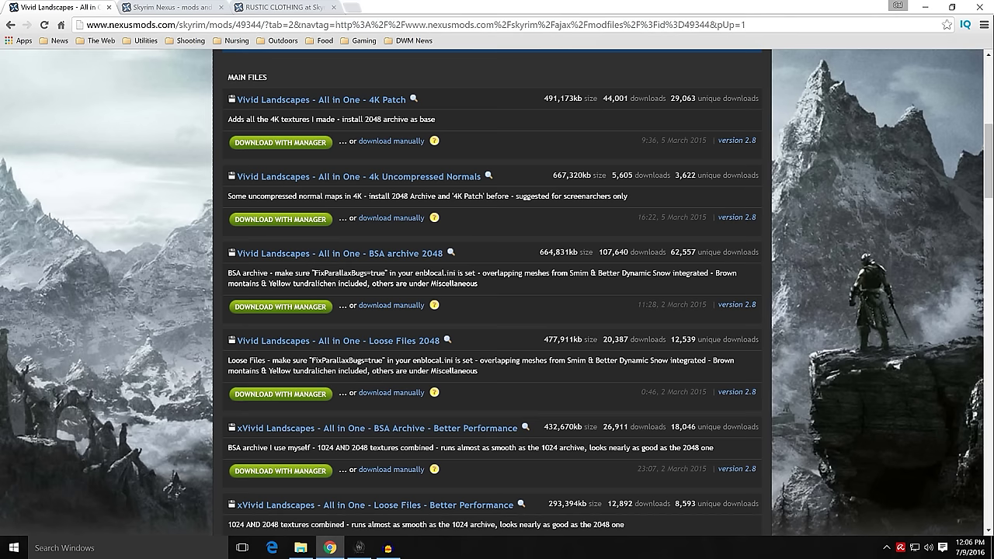
{"action": "left_click_drag", "start_coordinate": [310, 361], "coordinate": [384, 361]}
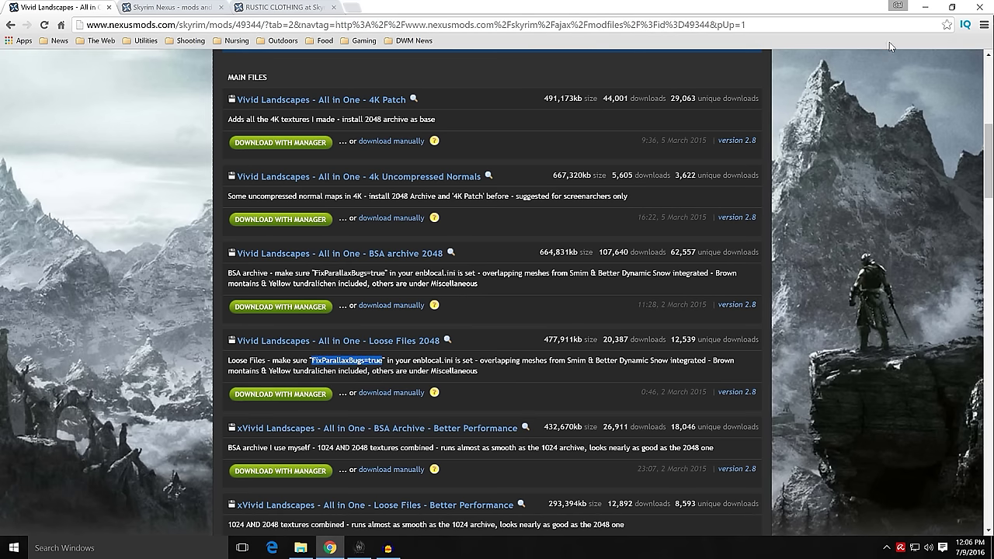
Step: Minimize the browser and open enblocal.ini from the Skyrim installation folder in Notepad
{"action": "left_click", "coordinate": [924, 8]}
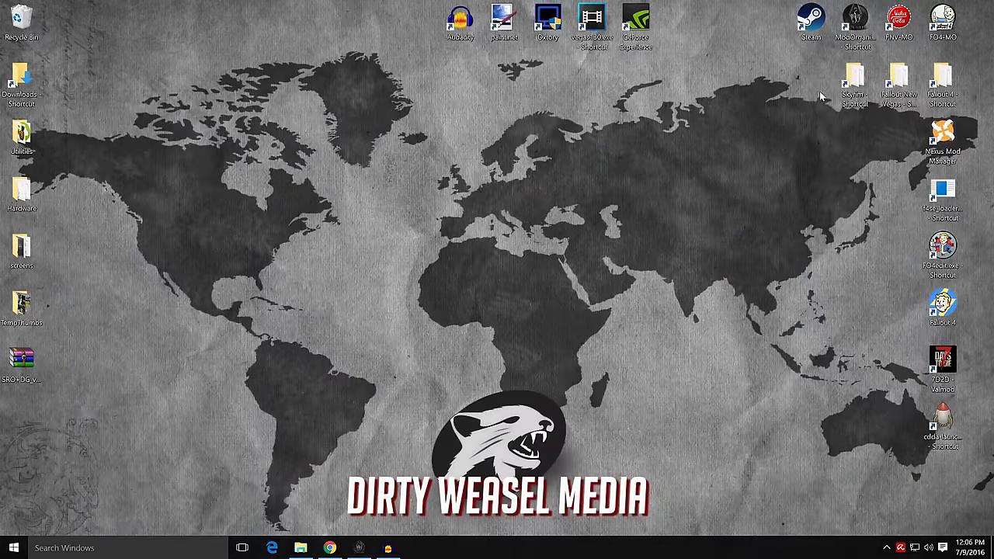
{"action": "double_click", "coordinate": [858, 84]}
{"action": "scroll", "coordinate": [486, 256], "scroll_direction": "down", "scroll_amount": 1}
{"action": "scroll", "coordinate": [486, 256], "scroll_direction": "down", "scroll_amount": 5}
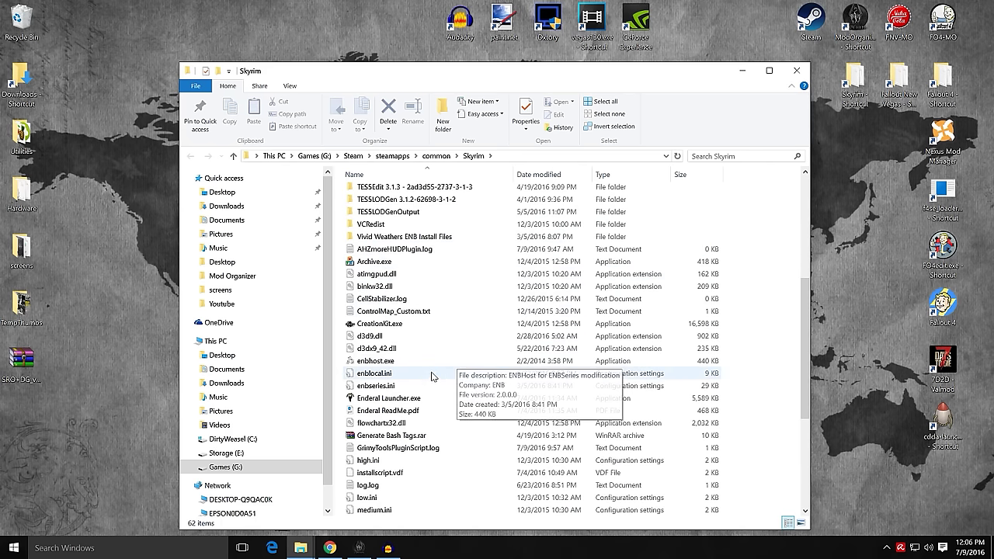
{"action": "double_click", "coordinate": [426, 376]}
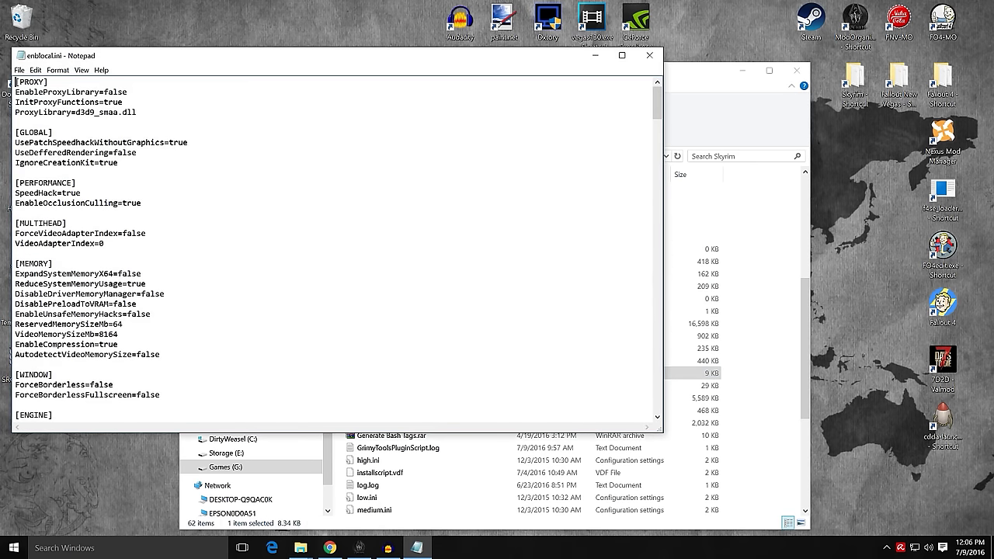
Step: Find the FixParallaxBugs entry in the [FIX] section of enblocal.ini, highlight the line and check its value
{"action": "scroll", "coordinate": [334, 249], "scroll_direction": "down", "scroll_amount": 1}
{"action": "scroll", "coordinate": [334, 248], "scroll_direction": "down", "scroll_amount": 6}
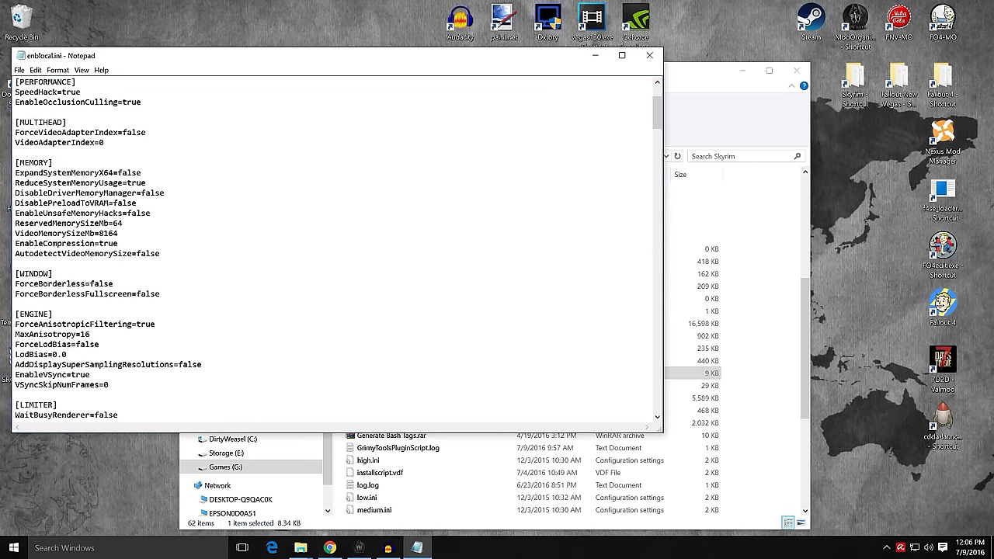
{"action": "scroll", "coordinate": [334, 249], "scroll_direction": "down", "scroll_amount": 3}
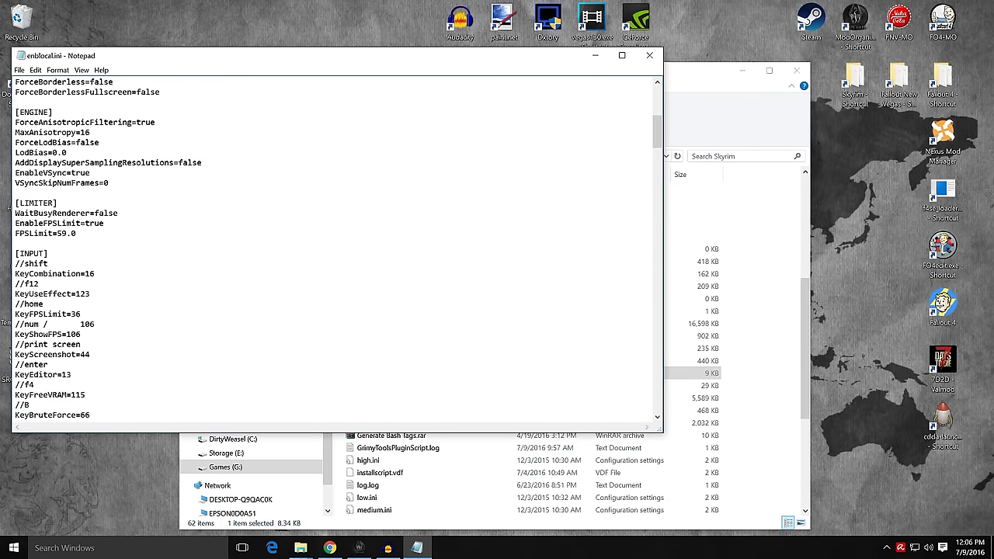
{"action": "scroll", "coordinate": [334, 249], "scroll_direction": "down", "scroll_amount": 10}
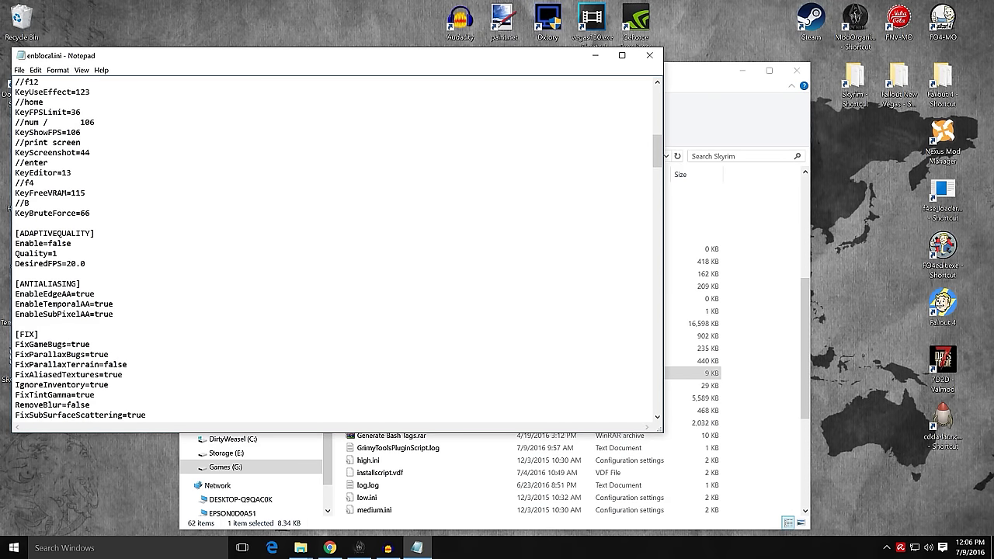
{"action": "scroll", "coordinate": [335, 249], "scroll_direction": "down", "scroll_amount": 1}
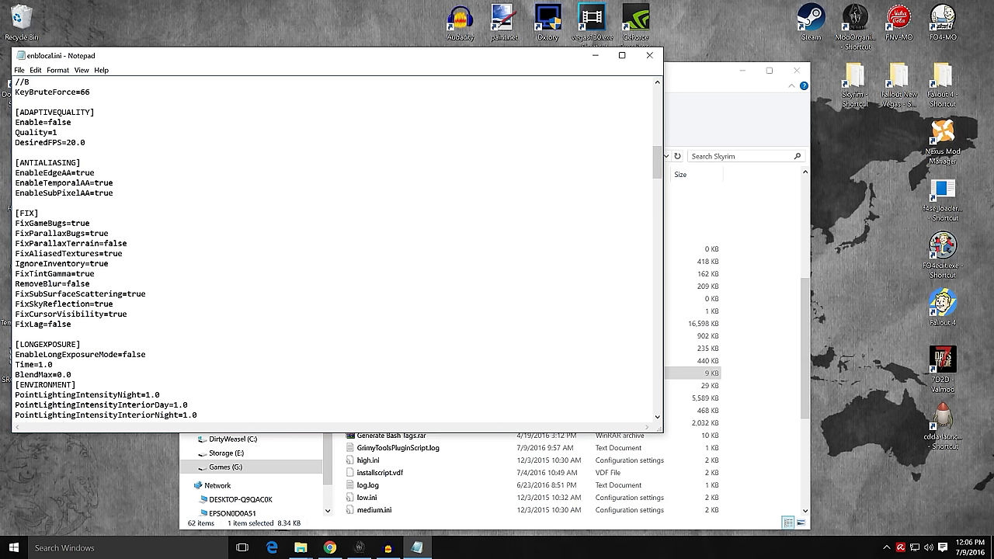
{"action": "left_click_drag", "start_coordinate": [110, 233], "coordinate": [91, 233]}
{"action": "left_click_drag", "start_coordinate": [109, 233], "coordinate": [14, 233]}
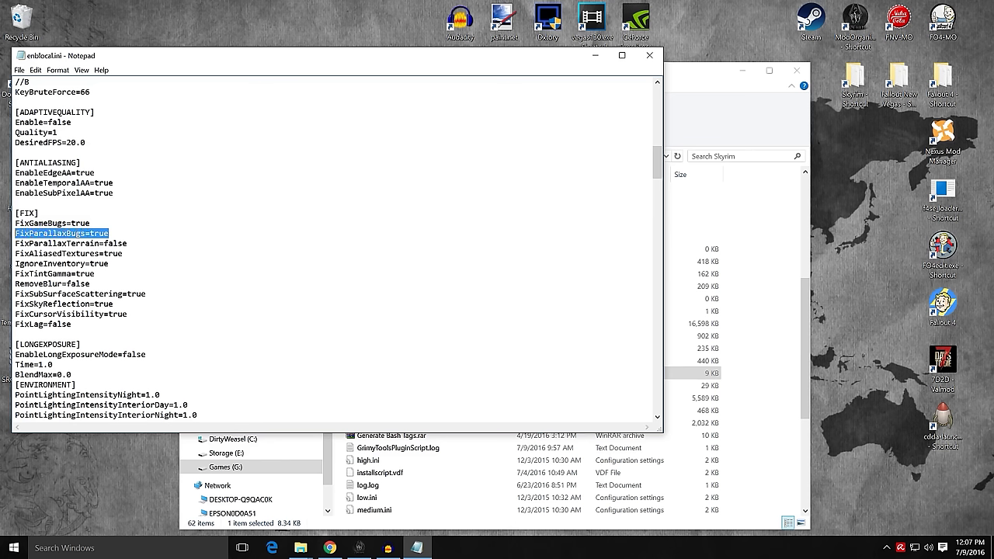
{"action": "left_click", "coordinate": [109, 233]}
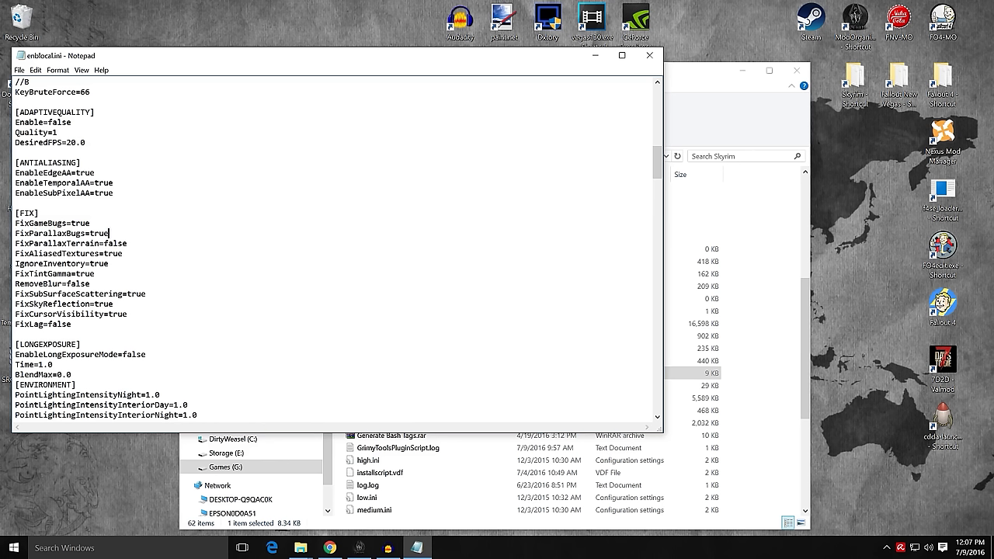
Step: Close enblocal.ini without editing it and close the Skyrim folder window
{"action": "left_click", "coordinate": [649, 55]}
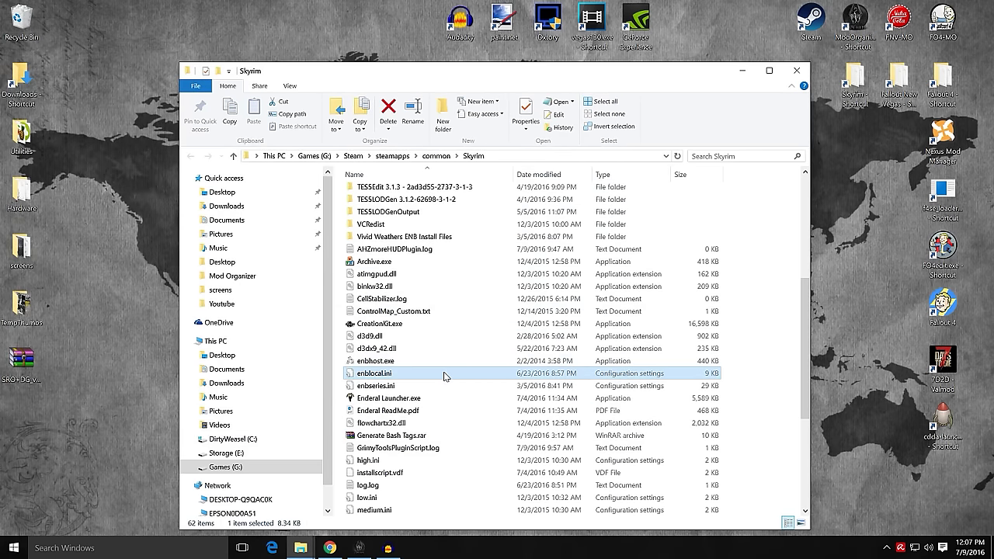
{"action": "scroll", "coordinate": [466, 299], "scroll_direction": "down", "scroll_amount": 3}
{"action": "scroll", "coordinate": [466, 299], "scroll_direction": "up", "scroll_amount": 3}
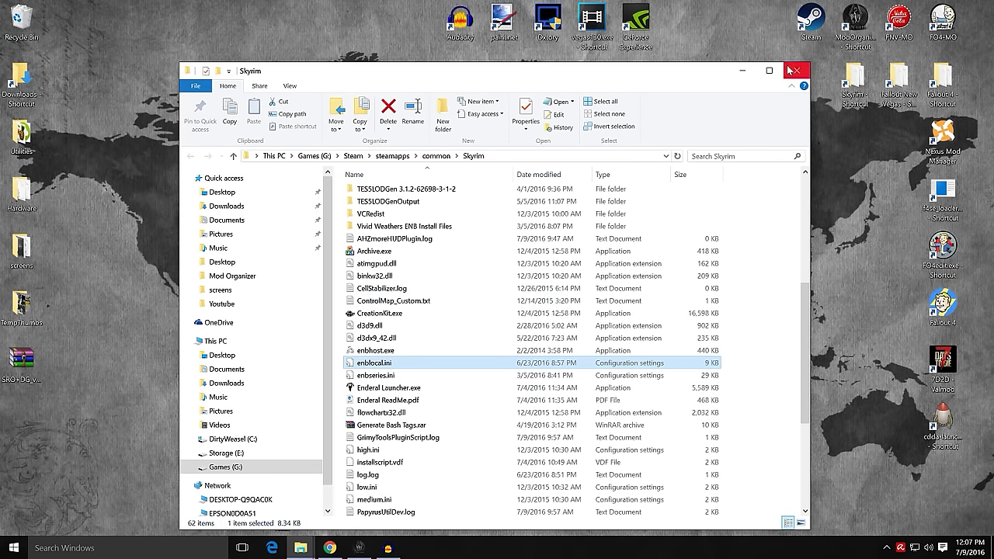
{"action": "left_click", "coordinate": [790, 71]}
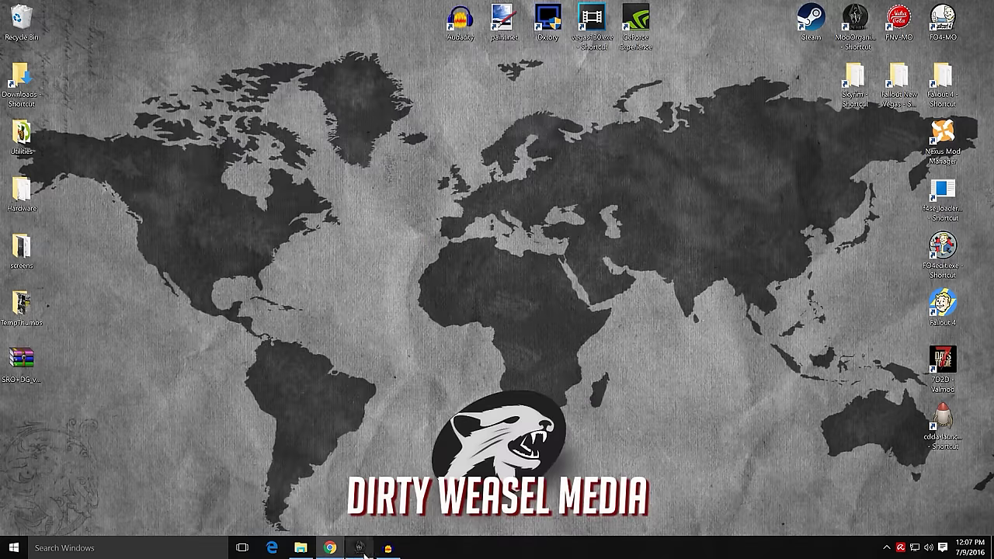
Step: Switch to Mod Organizer and check which mods supply the remaining landscape textures and the dirtcliffs files, and select NobleSkyrimMod SMIM Patch
{"action": "left_click", "coordinate": [359, 548]}
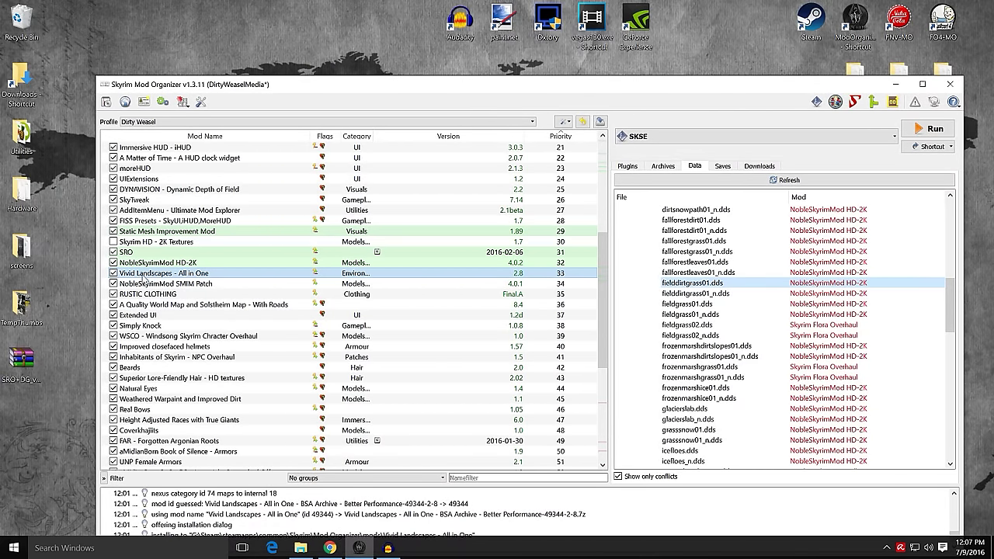
{"action": "left_click", "coordinate": [952, 289]}
{"action": "left_click_drag", "start_coordinate": [950, 287], "coordinate": [957, 411]}
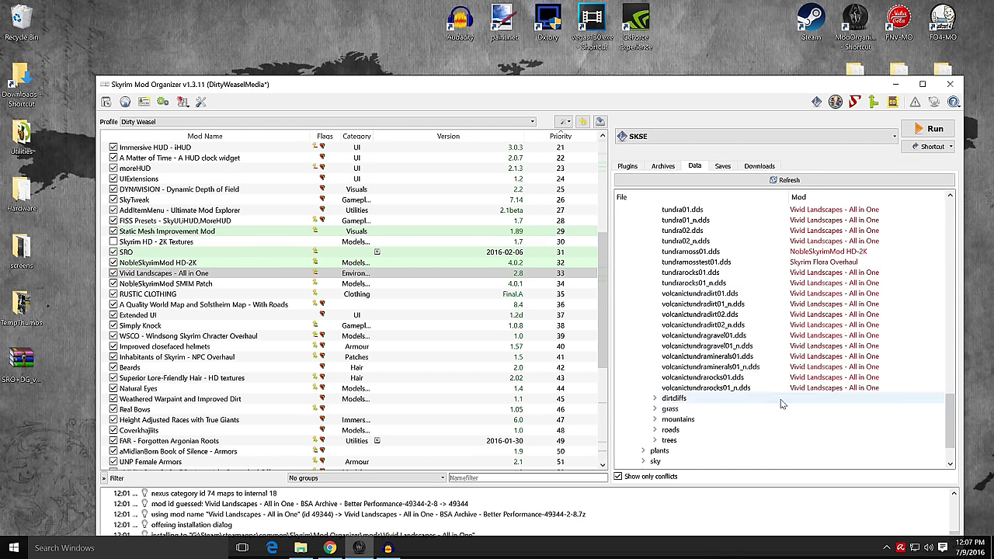
{"action": "left_click", "coordinate": [655, 398]}
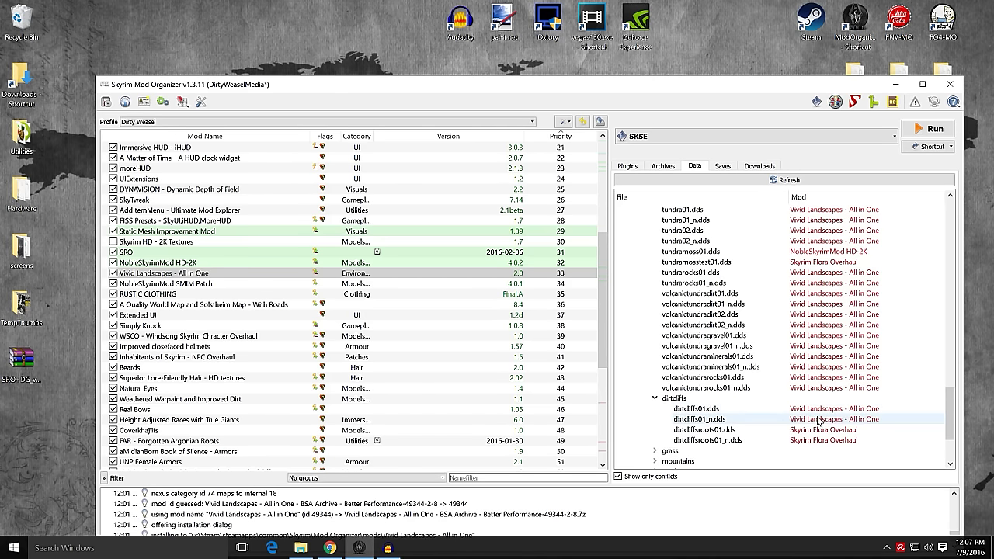
{"action": "left_click_drag", "start_coordinate": [951, 411], "coordinate": [964, 208]}
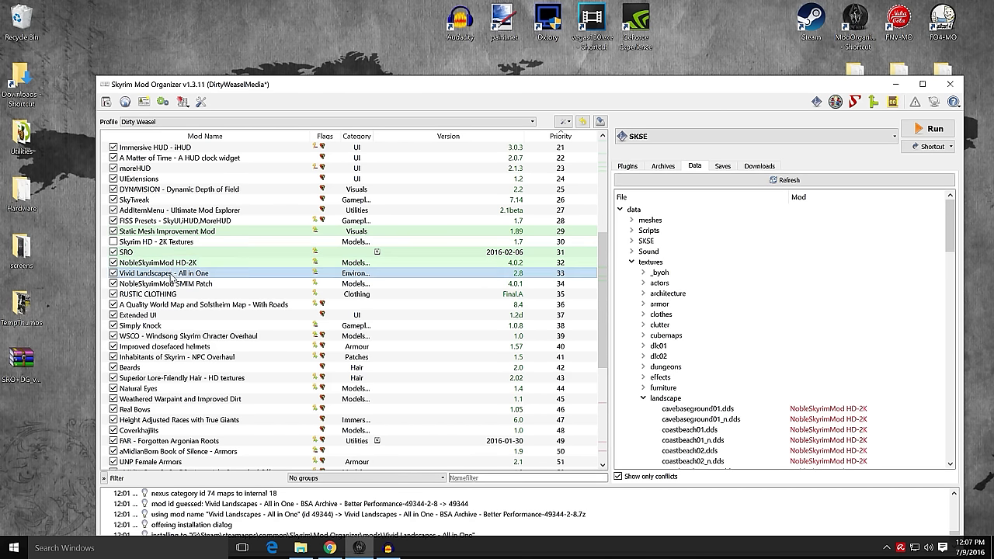
{"action": "left_click", "coordinate": [174, 284]}
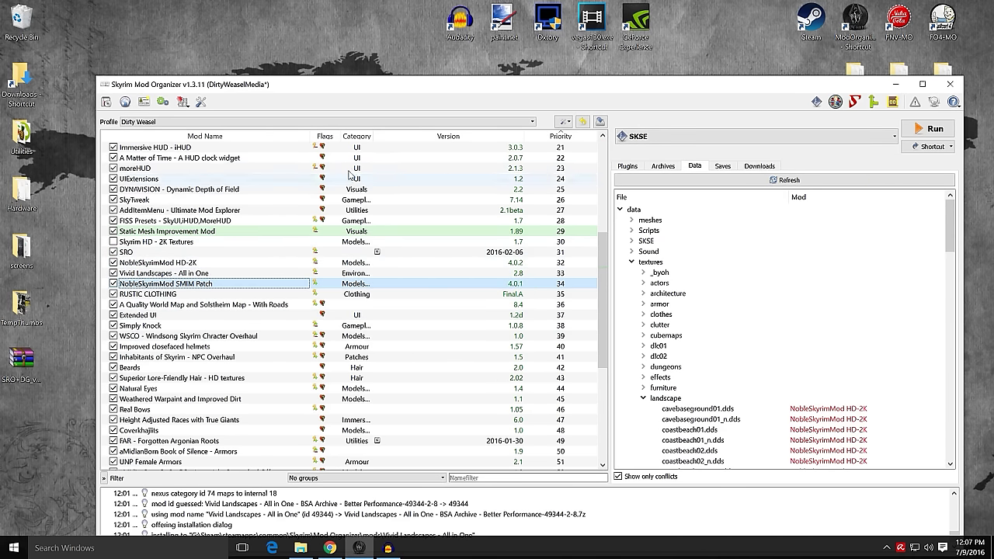
Step: Minimize Mod Organizer, return to the browser and close the Vivid Landscapes - All in One page
{"action": "left_click", "coordinate": [896, 84]}
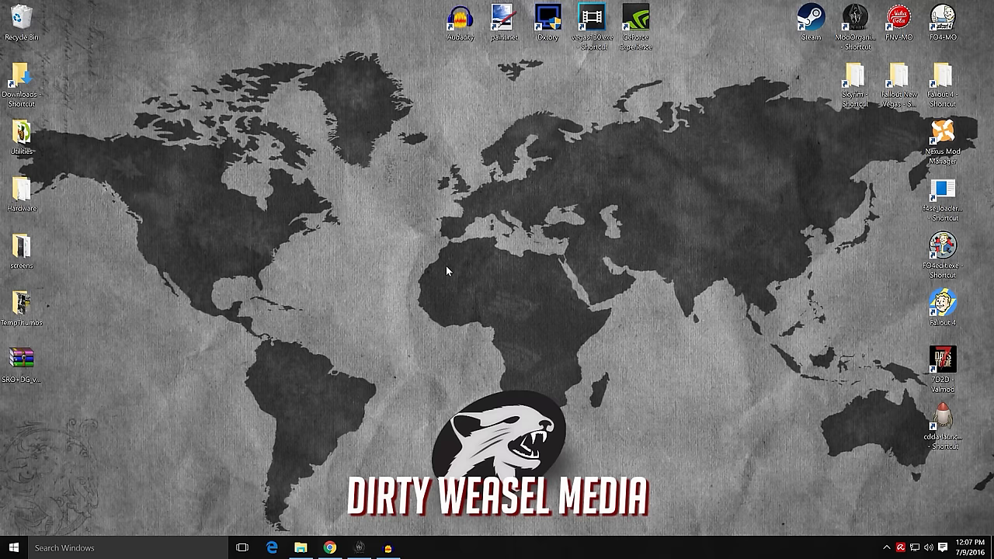
{"action": "left_click", "coordinate": [330, 547]}
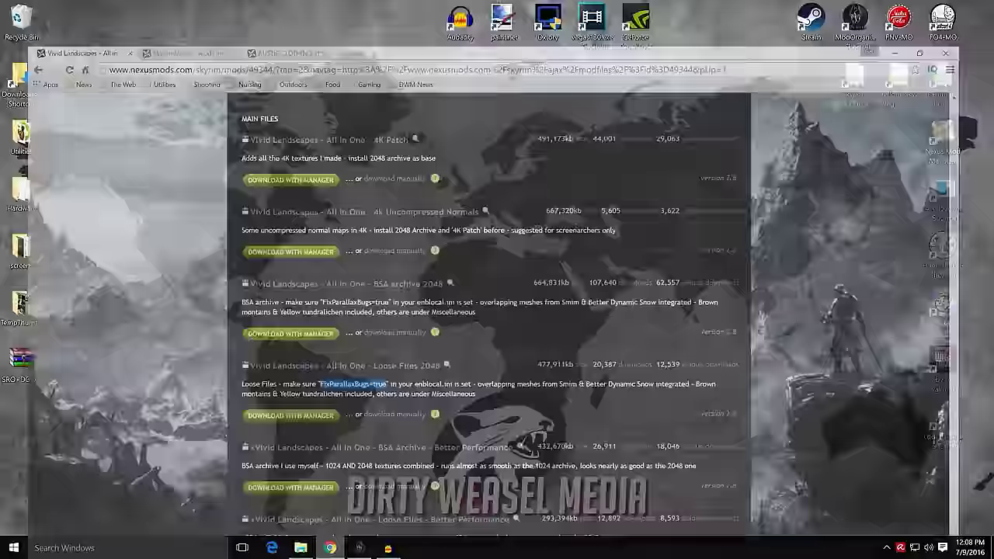
{"action": "left_click", "coordinate": [109, 7]}
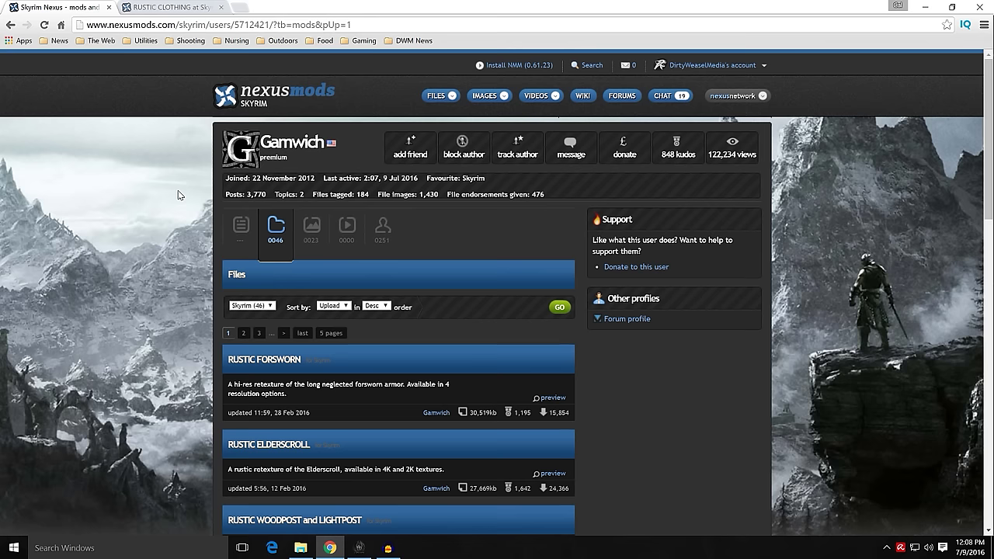
Step: Look through the first page of the RUSTIC author's Skyrim files, from RUSTIC FORSWORN to RUSTIC EAST EMPIRE COMPANY SIGNAGE
{"action": "scroll", "coordinate": [178, 195], "scroll_direction": "down", "scroll_amount": 3}
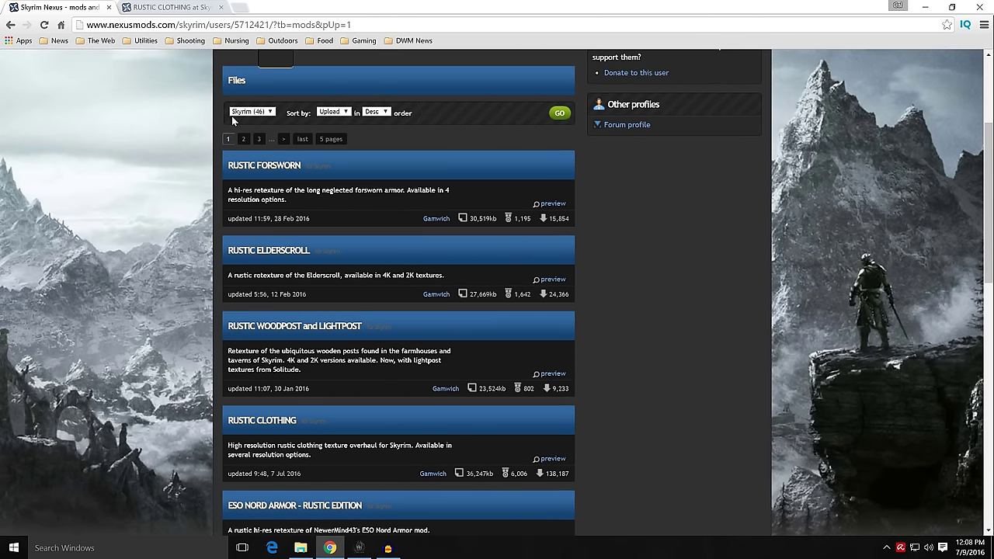
{"action": "scroll", "coordinate": [209, 206], "scroll_direction": "down", "scroll_amount": 2}
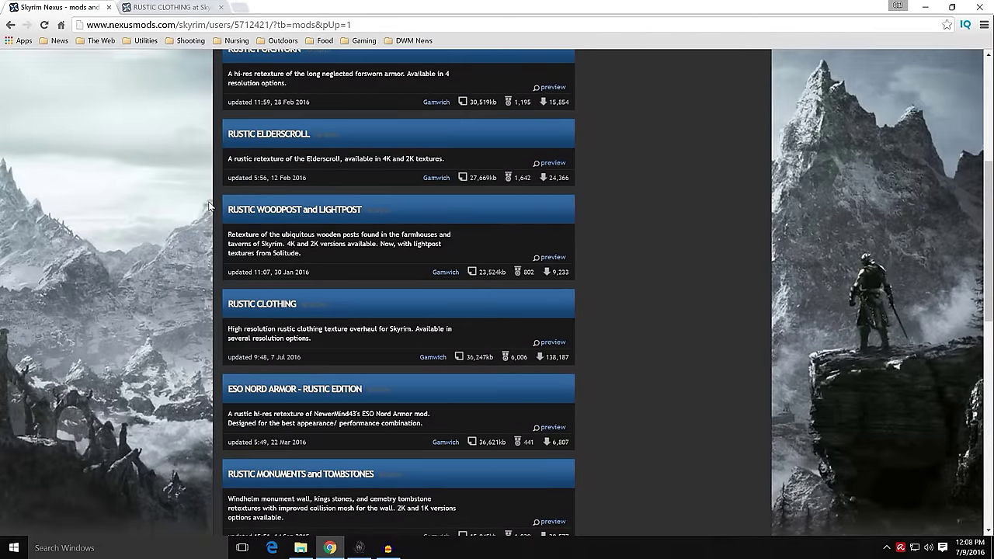
{"action": "scroll", "coordinate": [208, 205], "scroll_direction": "down", "scroll_amount": 5}
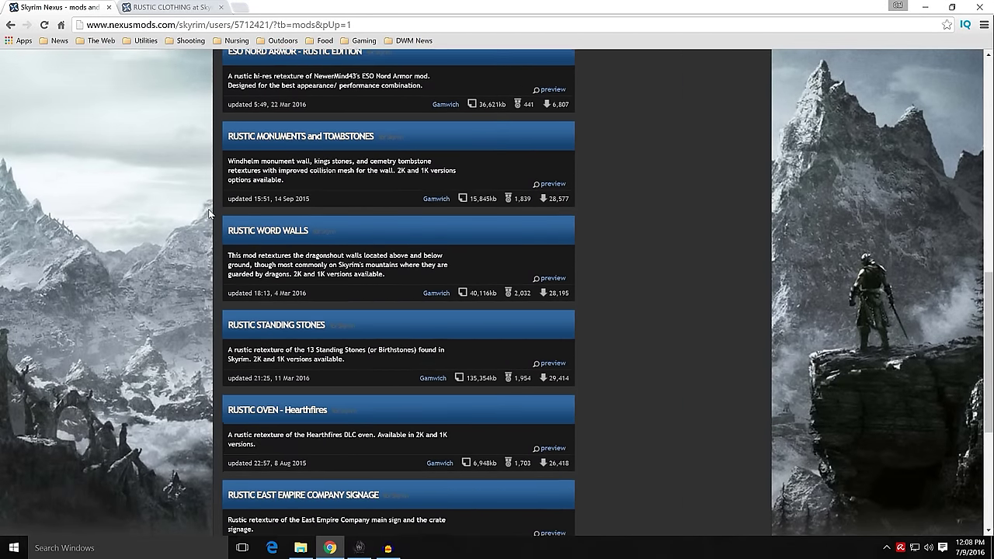
{"action": "scroll", "coordinate": [208, 216], "scroll_direction": "down", "scroll_amount": 2}
{"action": "scroll", "coordinate": [208, 216], "scroll_direction": "up", "scroll_amount": 6}
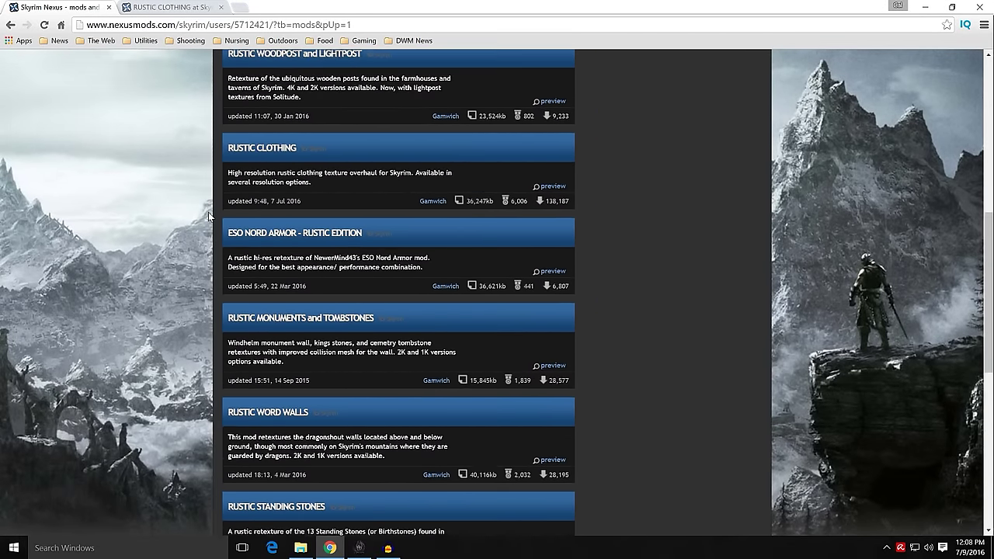
{"action": "scroll", "coordinate": [208, 212], "scroll_direction": "up", "scroll_amount": 4}
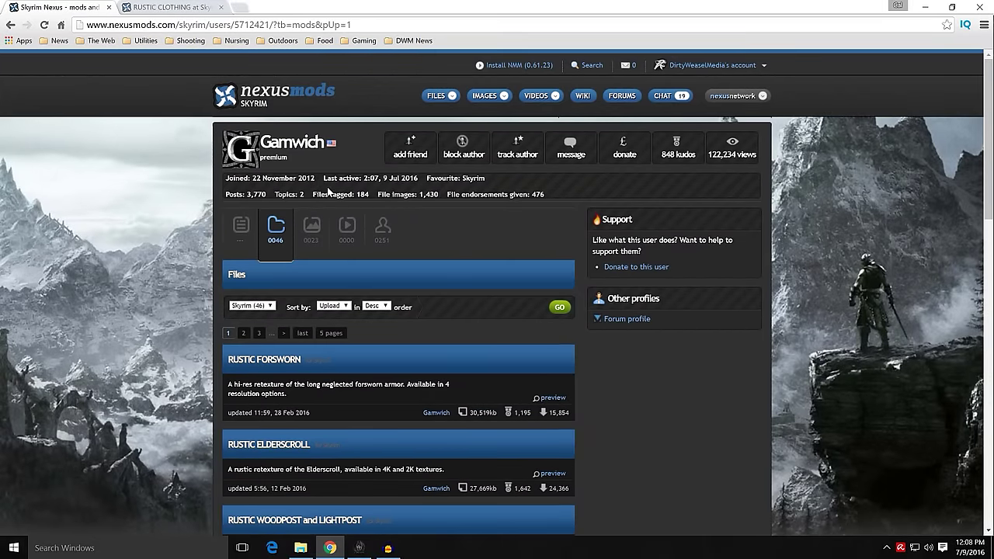
{"action": "scroll", "coordinate": [191, 277], "scroll_direction": "down", "scroll_amount": 5}
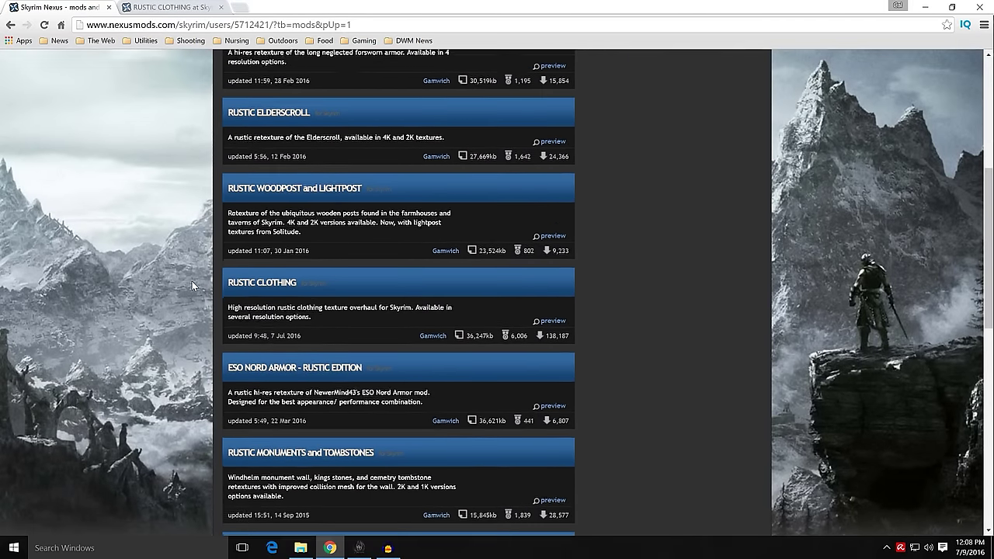
{"action": "scroll", "coordinate": [192, 281], "scroll_direction": "down", "scroll_amount": 2}
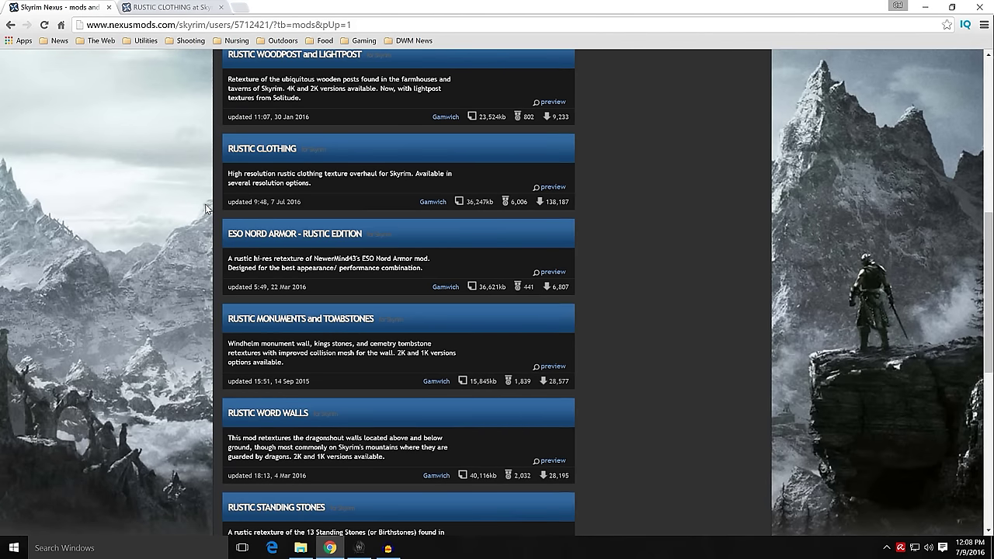
{"action": "scroll", "coordinate": [208, 208], "scroll_direction": "down", "scroll_amount": 1}
{"action": "scroll", "coordinate": [207, 208], "scroll_direction": "down", "scroll_amount": 2}
{"action": "scroll", "coordinate": [208, 208], "scroll_direction": "down", "scroll_amount": 1}
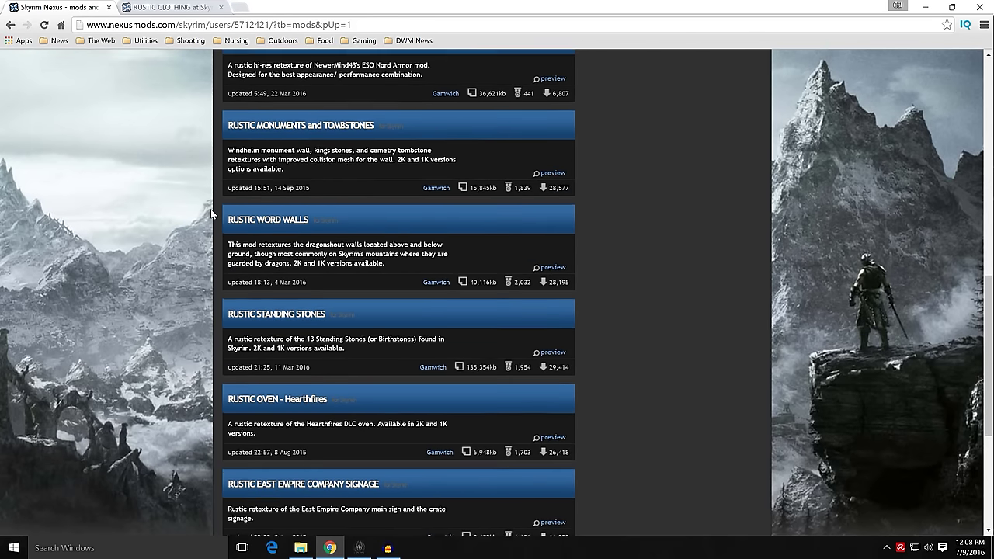
{"action": "scroll", "coordinate": [208, 208], "scroll_direction": "down", "scroll_amount": 3}
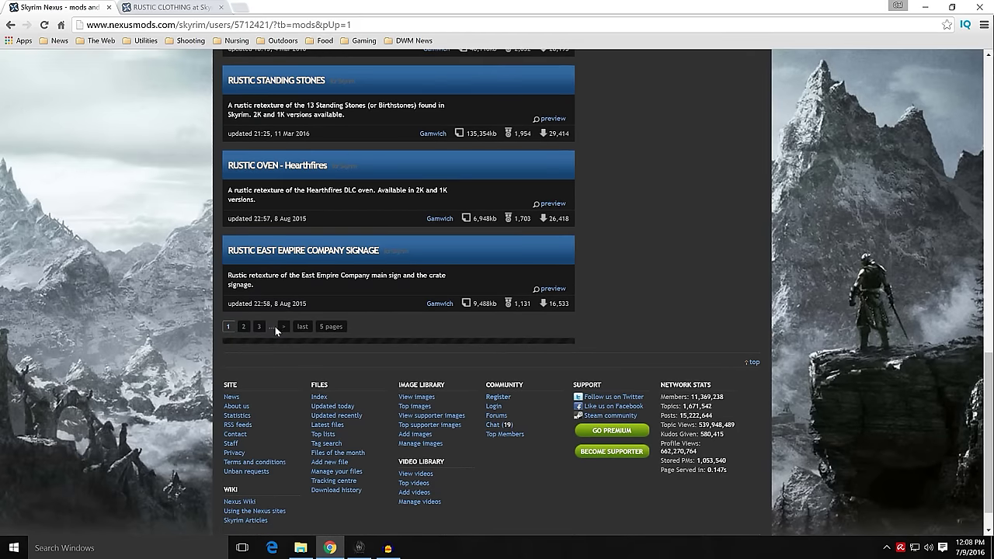
Step: Open page 3 of the author's file list and look through its mods, from RUSTIC CLUTTER COLLECTION down to DOWNPOUR
{"action": "left_click", "coordinate": [258, 327]}
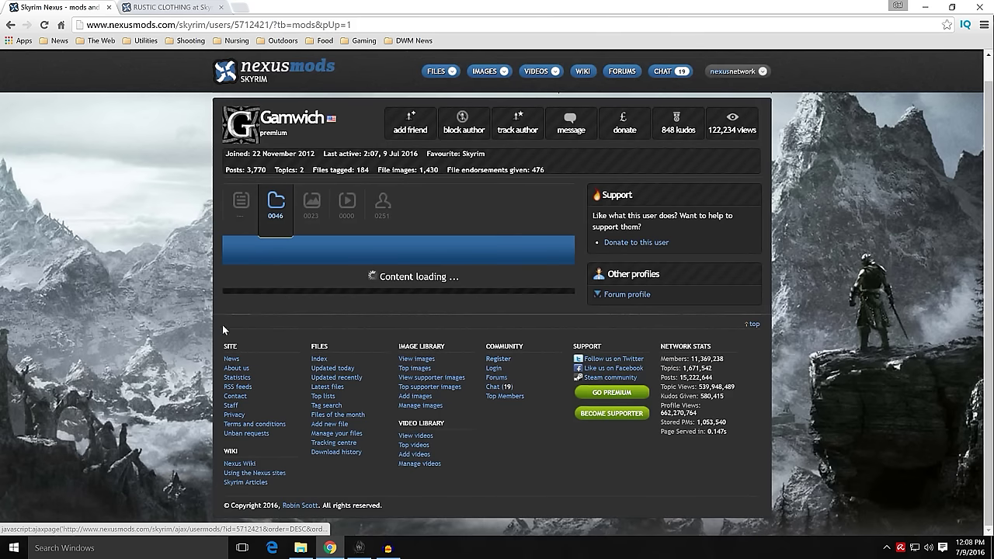
{"action": "scroll", "coordinate": [208, 280], "scroll_direction": "down", "scroll_amount": 2}
{"action": "scroll", "coordinate": [211, 266], "scroll_direction": "up", "scroll_amount": 1}
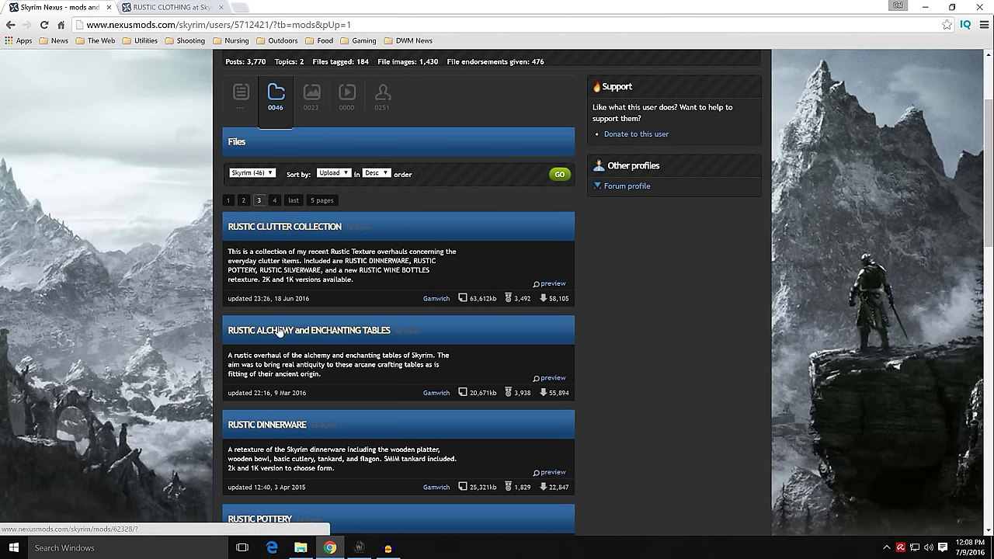
{"action": "scroll", "coordinate": [209, 330], "scroll_direction": "down", "scroll_amount": 3}
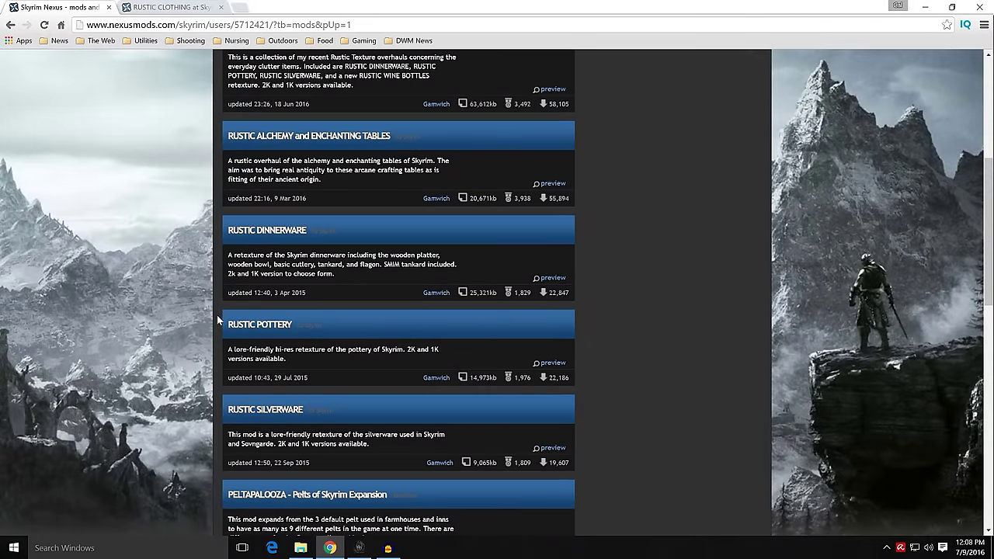
{"action": "scroll", "coordinate": [214, 376], "scroll_direction": "down", "scroll_amount": 3}
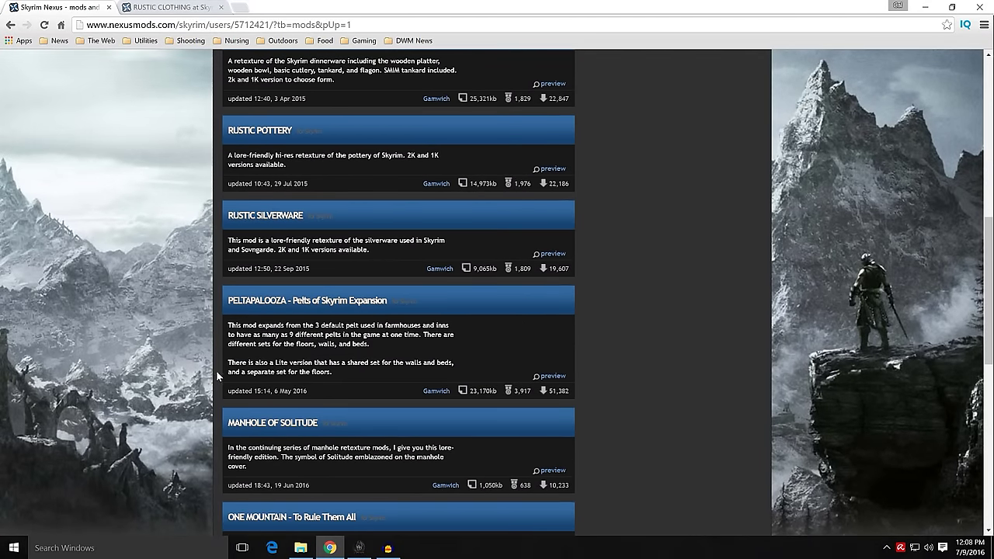
{"action": "scroll", "coordinate": [210, 370], "scroll_direction": "down", "scroll_amount": 2}
{"action": "scroll", "coordinate": [203, 377], "scroll_direction": "up", "scroll_amount": 1}
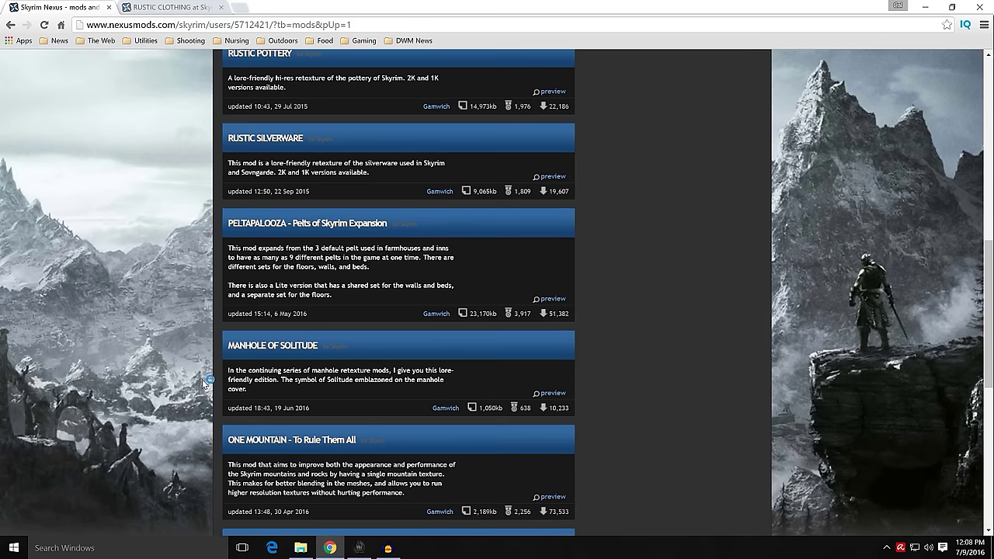
{"action": "scroll", "coordinate": [202, 379], "scroll_direction": "down", "scroll_amount": 1}
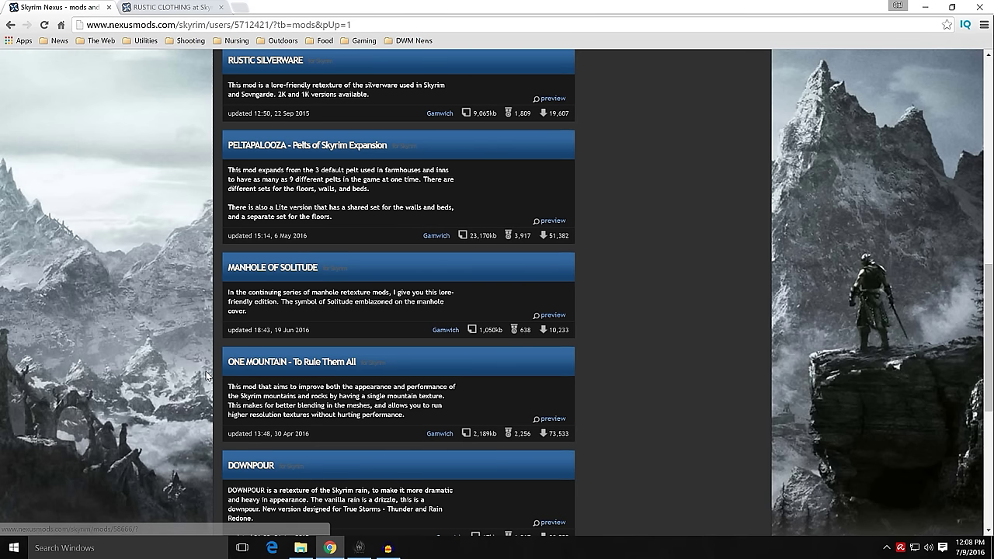
Step: Finish looking through page 3 down to ETHEREAL CLOUDS and return to the first page of the author's file list
{"action": "scroll", "coordinate": [207, 376], "scroll_direction": "down", "scroll_amount": 3}
{"action": "scroll", "coordinate": [210, 316], "scroll_direction": "up", "scroll_amount": 10}
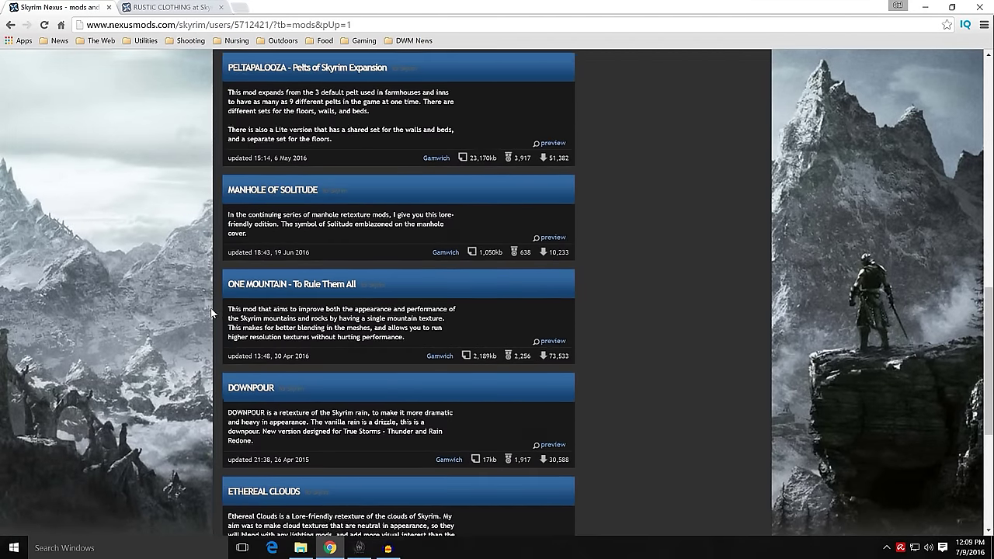
{"action": "left_click", "coordinate": [10, 24]}
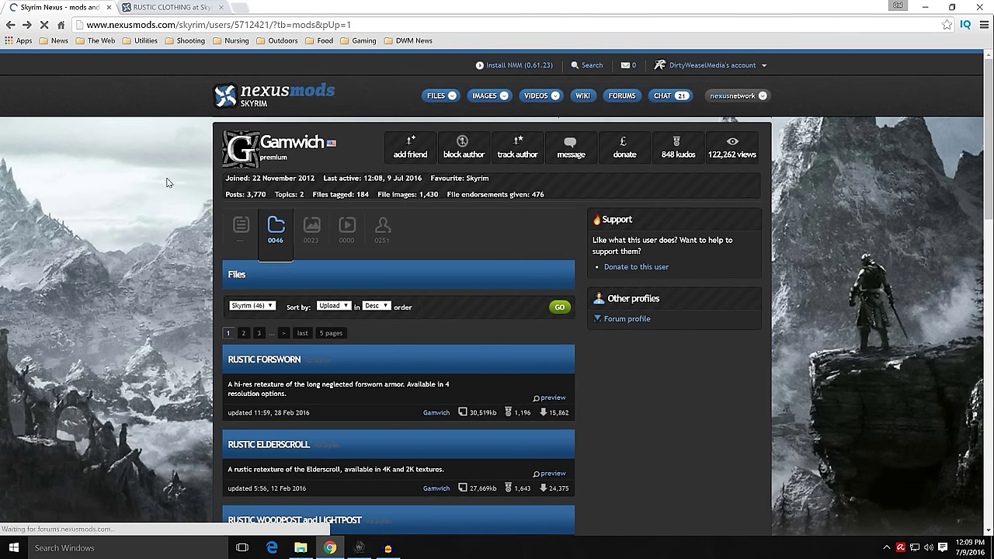
{"action": "scroll", "coordinate": [194, 307], "scroll_direction": "down", "scroll_amount": 2}
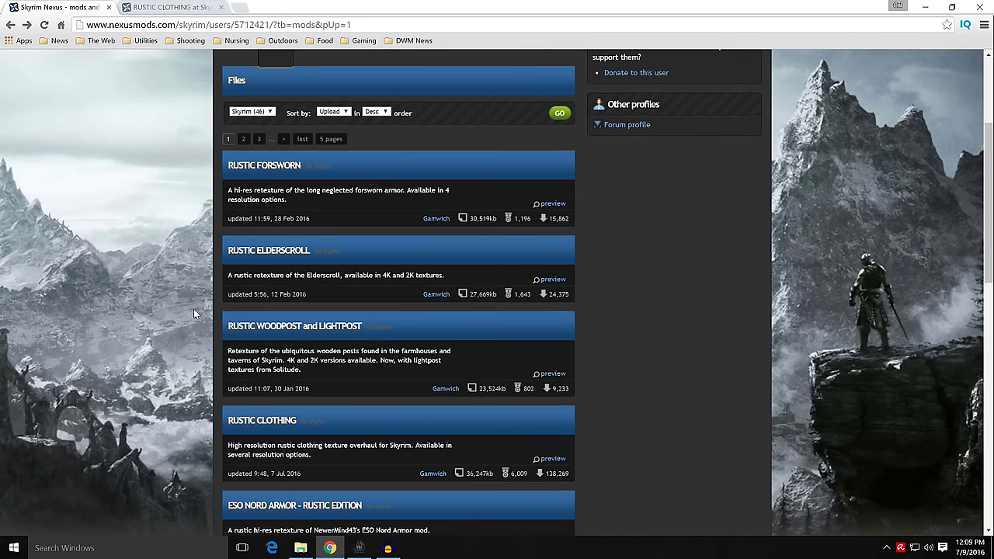
{"action": "scroll", "coordinate": [194, 309], "scroll_direction": "up", "scroll_amount": 3}
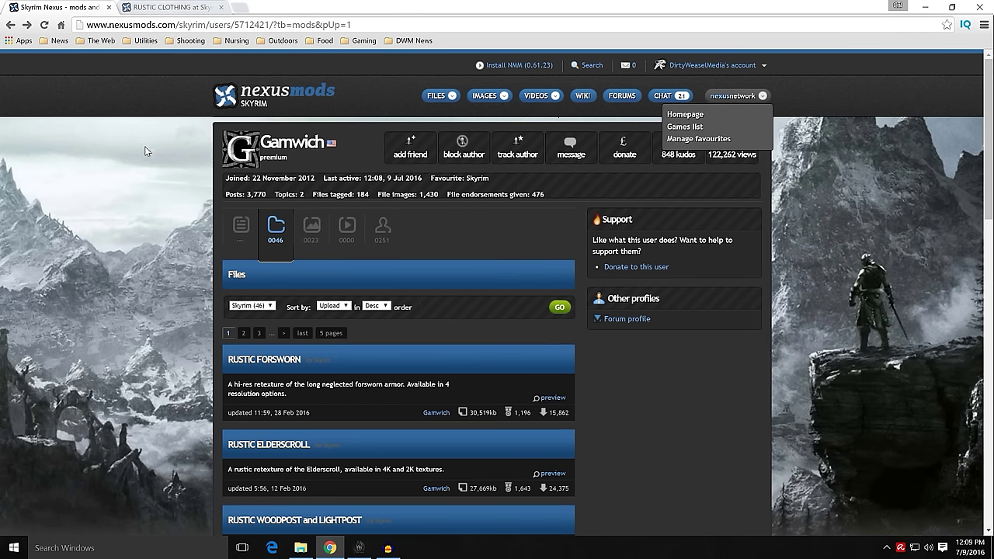
Step: Switch to the open RUSTIC CLOTHING page and read its description and update notes
{"action": "left_click", "coordinate": [176, 9]}
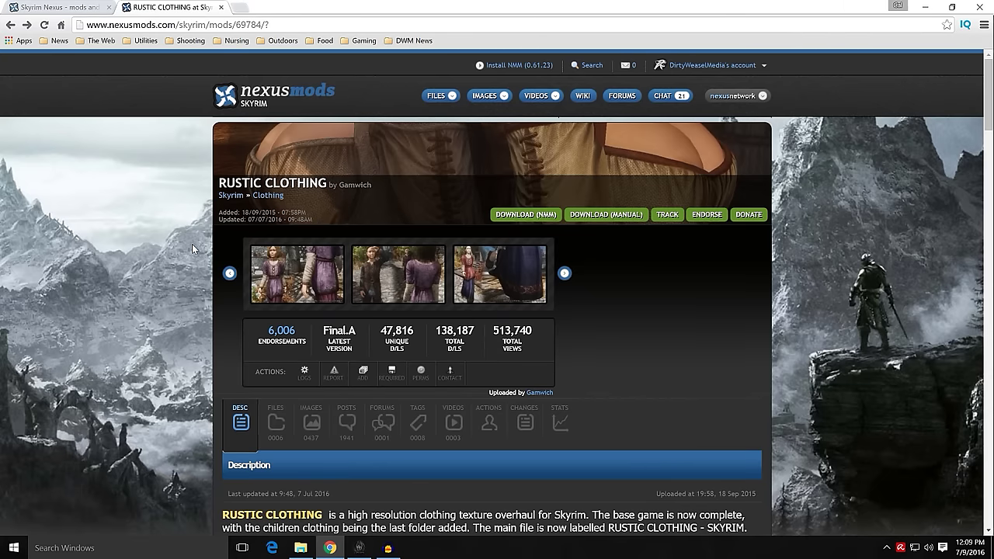
{"action": "scroll", "coordinate": [195, 254], "scroll_direction": "down", "scroll_amount": 5}
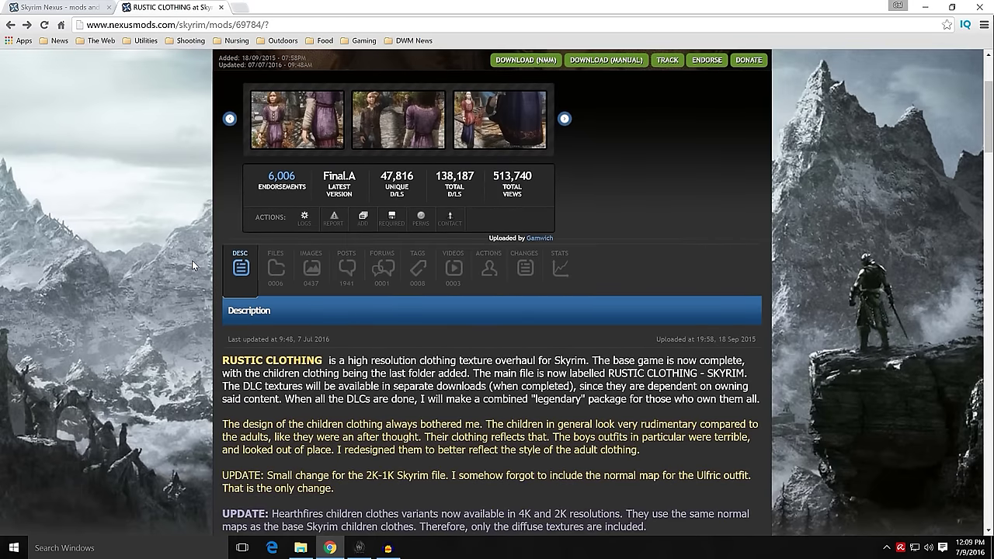
{"action": "scroll", "coordinate": [192, 263], "scroll_direction": "down", "scroll_amount": 2}
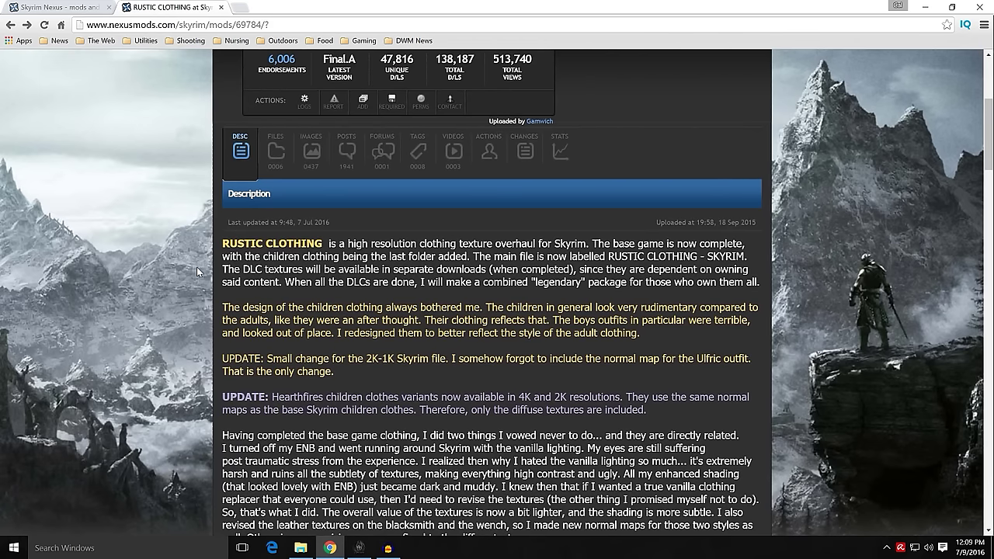
{"action": "scroll", "coordinate": [197, 272], "scroll_direction": "up", "scroll_amount": 4}
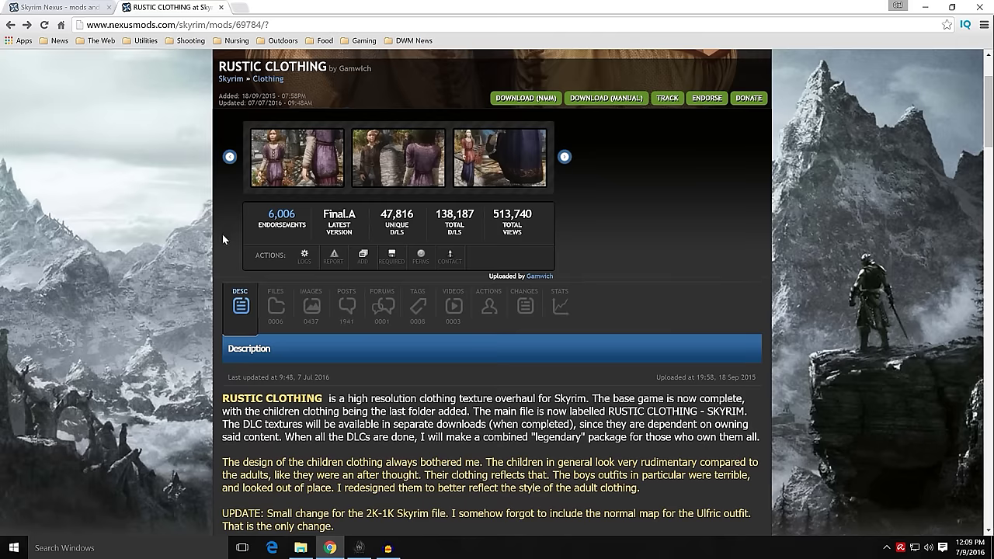
{"action": "scroll", "coordinate": [180, 303], "scroll_direction": "down", "scroll_amount": 4}
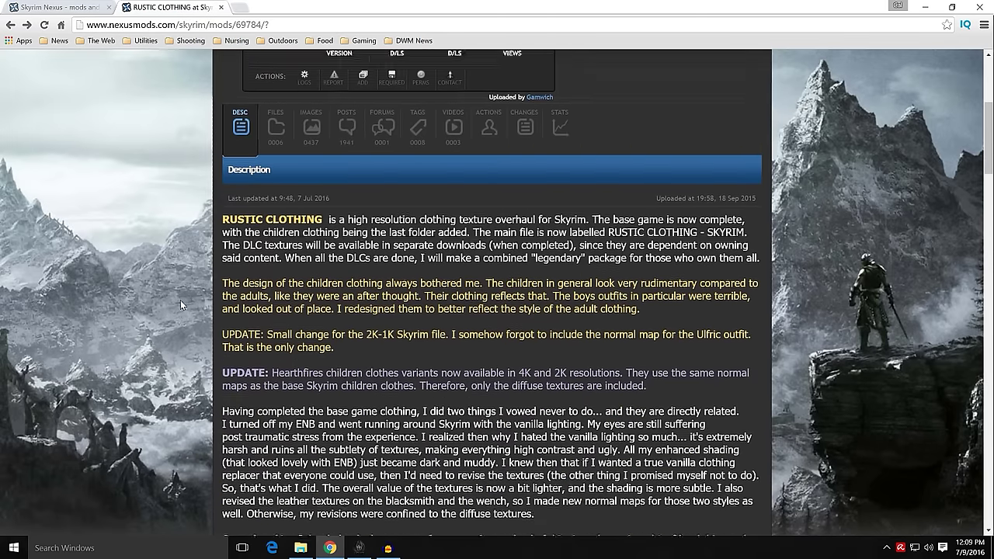
{"action": "scroll", "coordinate": [180, 303], "scroll_direction": "up", "scroll_amount": 3}
{"action": "scroll", "coordinate": [181, 300], "scroll_direction": "up", "scroll_amount": 2}
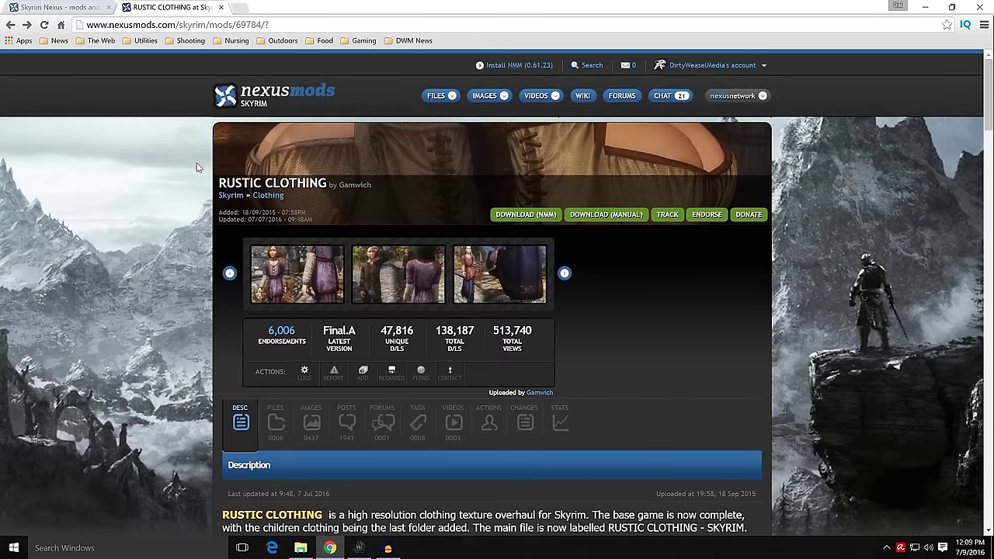
Step: Open the RUSTIC CLOTHING file list and compare the Hearthfires and Skyrim main files in their 2K, 2K-1K, 4K and 4K-2K versions
{"action": "left_click", "coordinate": [273, 421]}
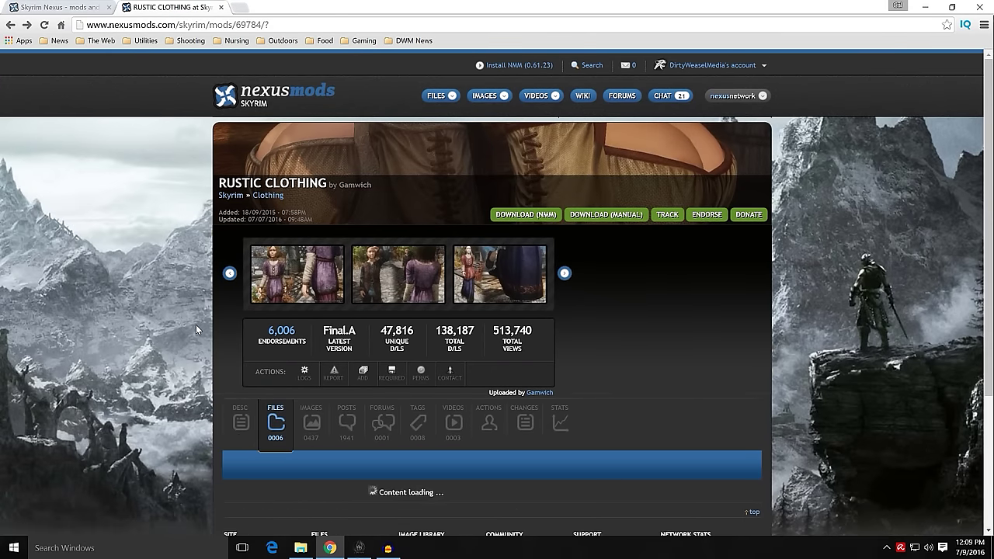
{"action": "scroll", "coordinate": [196, 325], "scroll_direction": "down", "scroll_amount": 3}
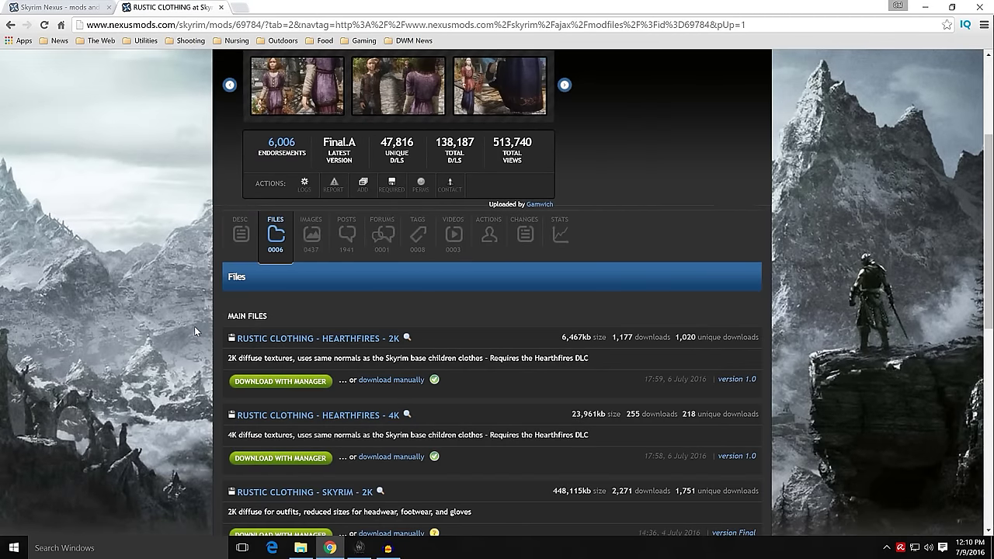
{"action": "scroll", "coordinate": [194, 326], "scroll_direction": "down", "scroll_amount": 3}
{"action": "scroll", "coordinate": [199, 234], "scroll_direction": "down", "scroll_amount": 1}
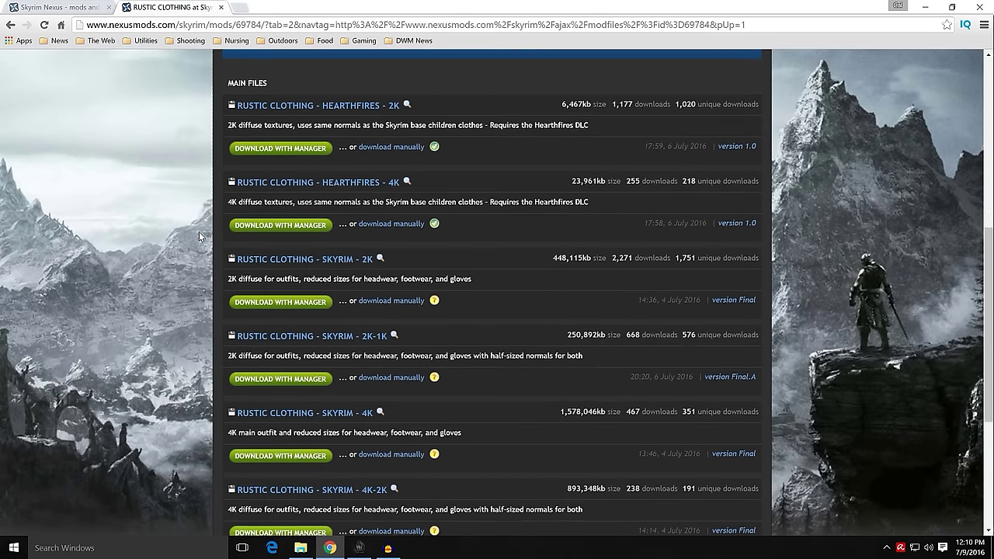
{"action": "scroll", "coordinate": [195, 224], "scroll_direction": "up", "scroll_amount": 1}
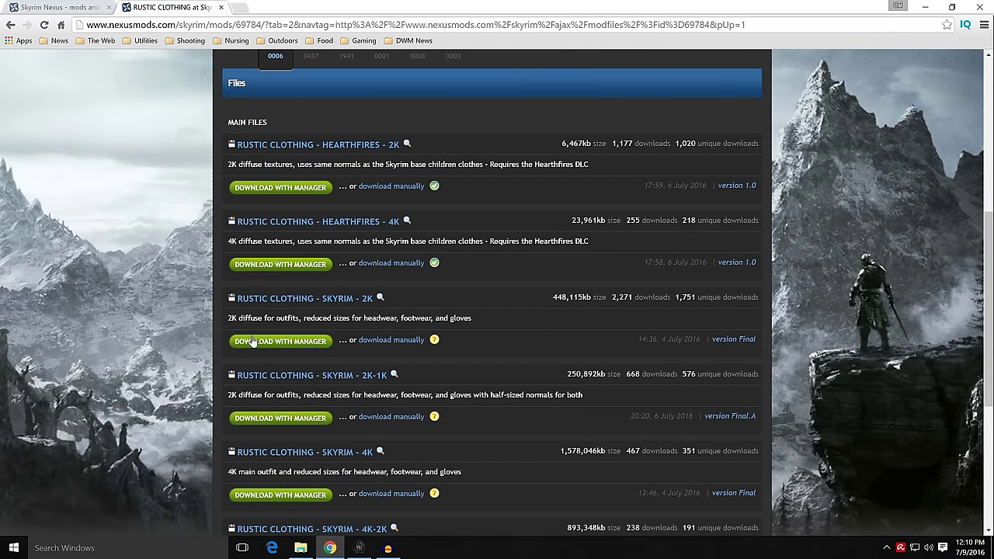
{"action": "scroll", "coordinate": [196, 294], "scroll_direction": "down", "scroll_amount": 1}
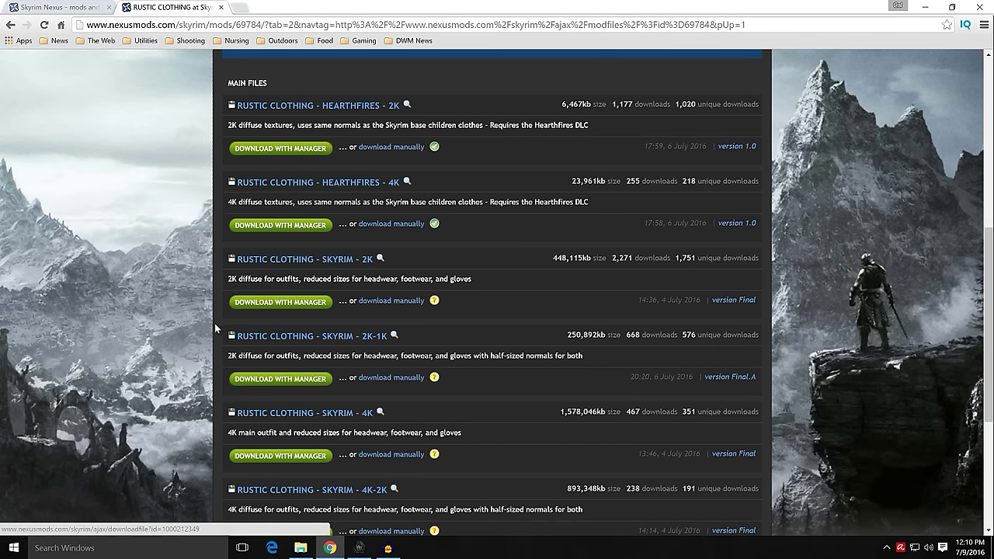
{"action": "scroll", "coordinate": [212, 322], "scroll_direction": "up", "scroll_amount": 1}
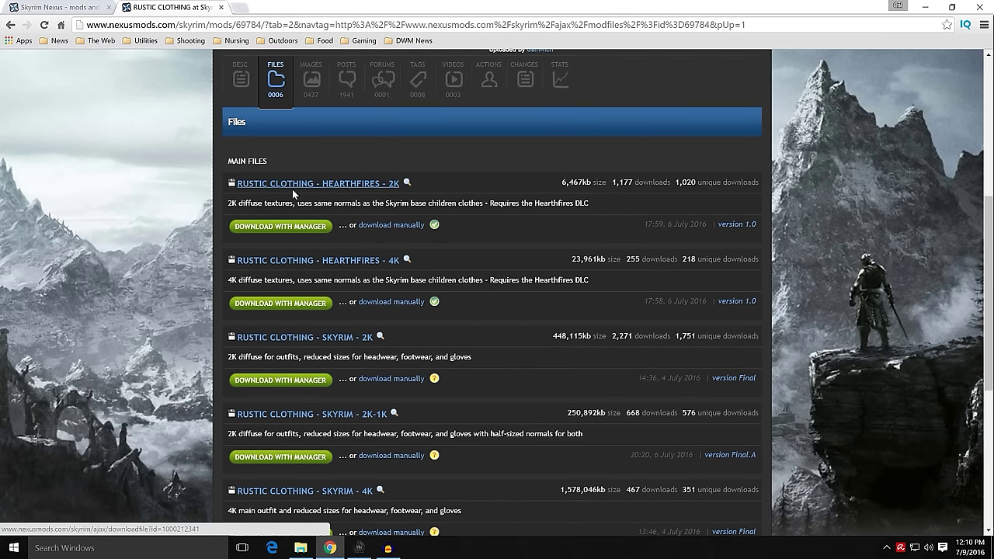
{"action": "scroll", "coordinate": [205, 230], "scroll_direction": "down", "scroll_amount": 2}
{"action": "scroll", "coordinate": [205, 233], "scroll_direction": "up", "scroll_amount": 1}
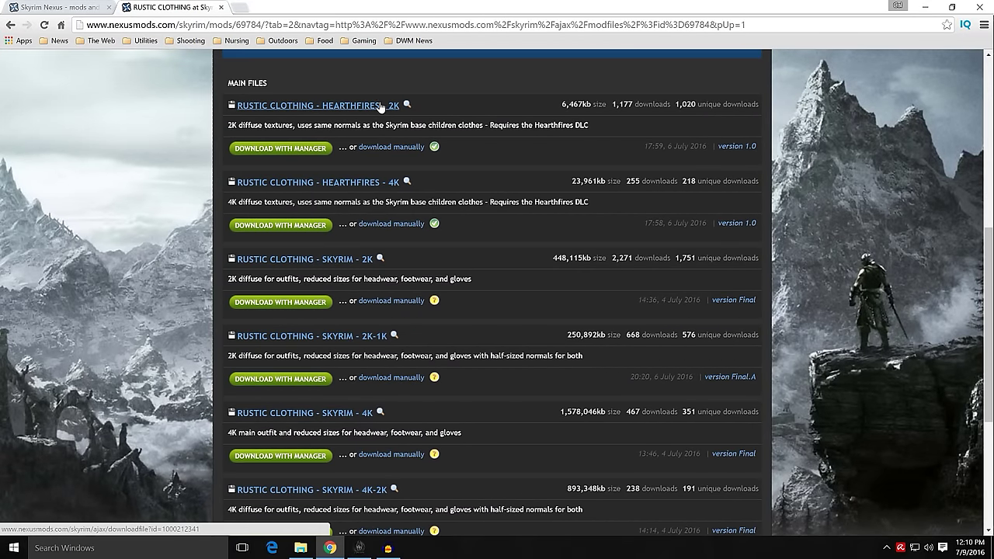
Step: Switch to Mod Organizer, manually install the downloaded RUSTIC CLOTHING - SKYRIM - 2K-1K with Data as the data directory, and enable the mod
{"action": "left_click", "coordinate": [368, 545]}
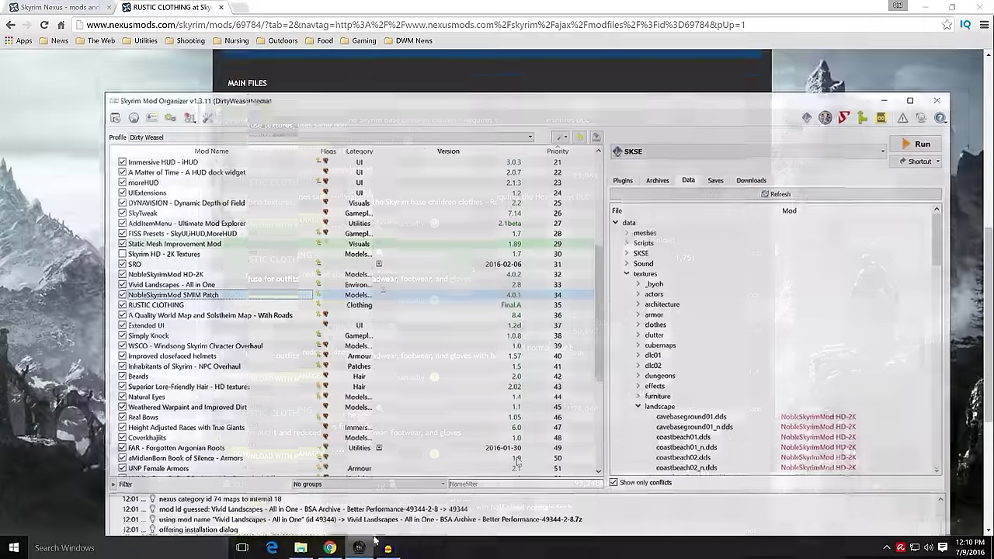
{"action": "left_click", "coordinate": [752, 168]}
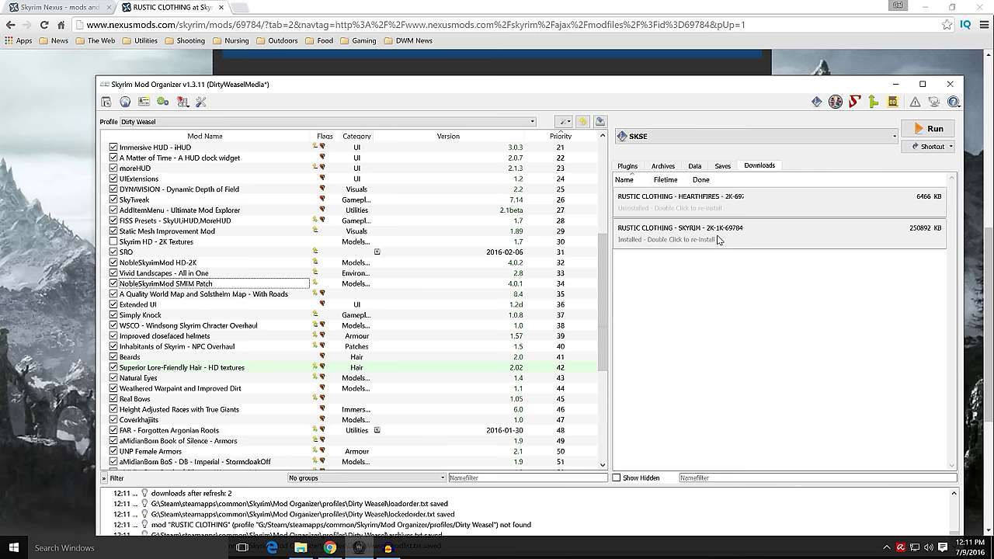
{"action": "double_click", "coordinate": [717, 240]}
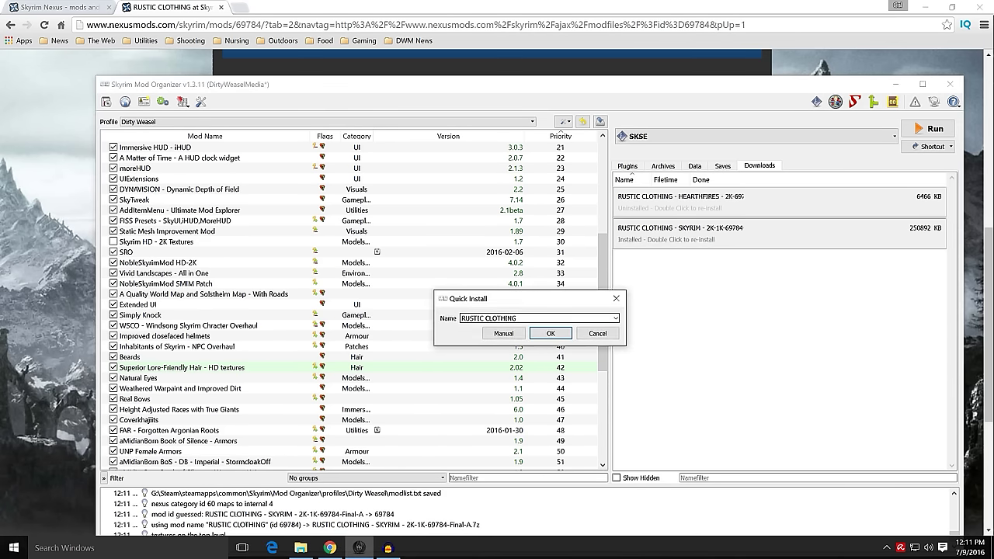
{"action": "left_click", "coordinate": [515, 334]}
{"action": "right_click", "coordinate": [468, 309]}
{"action": "left_click", "coordinate": [497, 318]}
{"action": "left_click", "coordinate": [569, 393]}
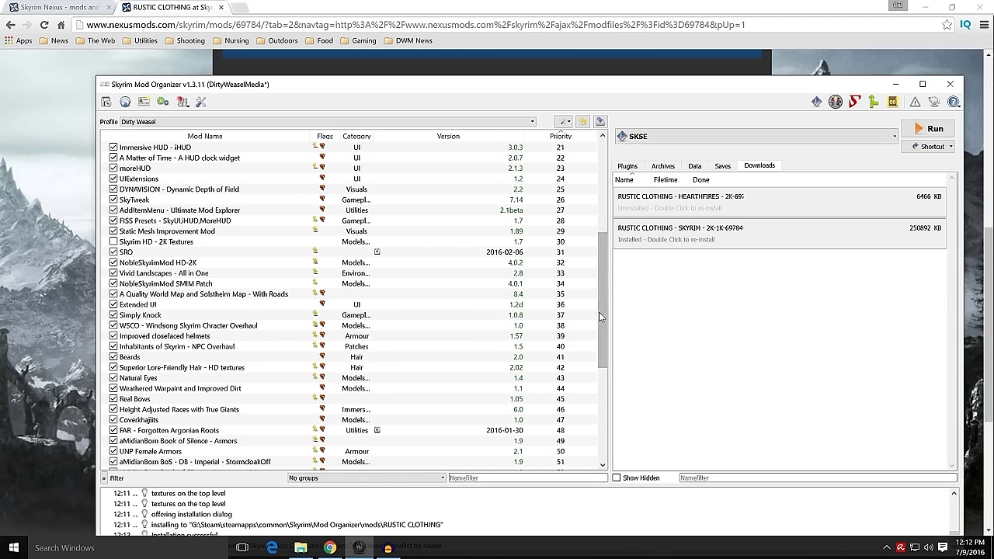
{"action": "left_click_drag", "start_coordinate": [600, 312], "coordinate": [619, 423]}
{"action": "left_click", "coordinate": [114, 452]}
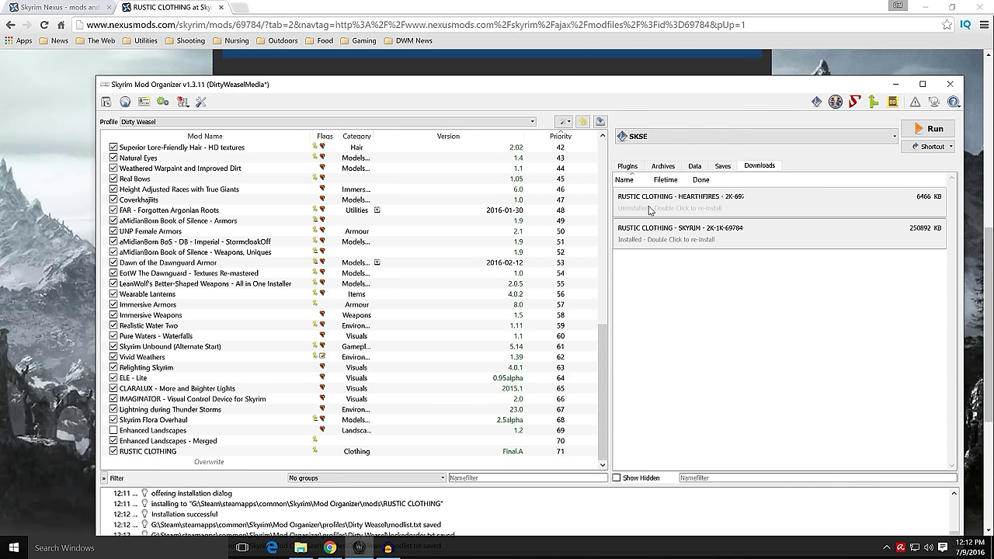
Step: Manually install RUSTIC CLOTHING - HEARTHFIRES - 2K with Data as the data directory and merge it into the existing RUSTIC CLOTHING mod
{"action": "double_click", "coordinate": [683, 209]}
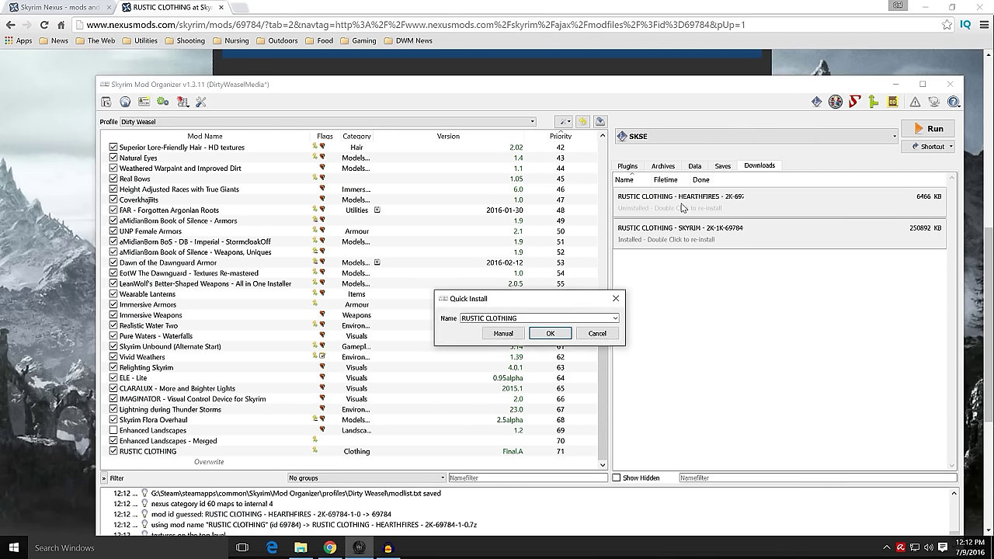
{"action": "left_click", "coordinate": [503, 330]}
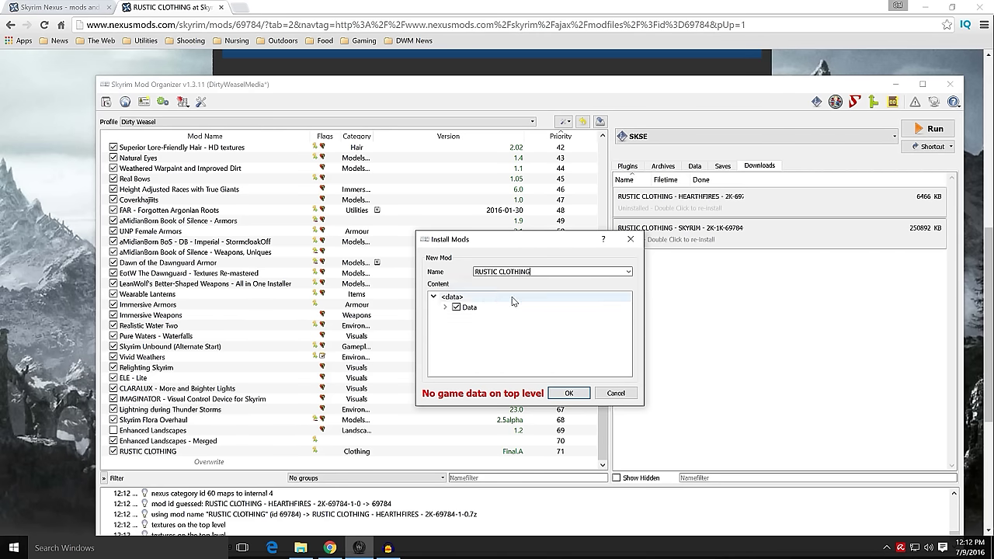
{"action": "right_click", "coordinate": [495, 309]}
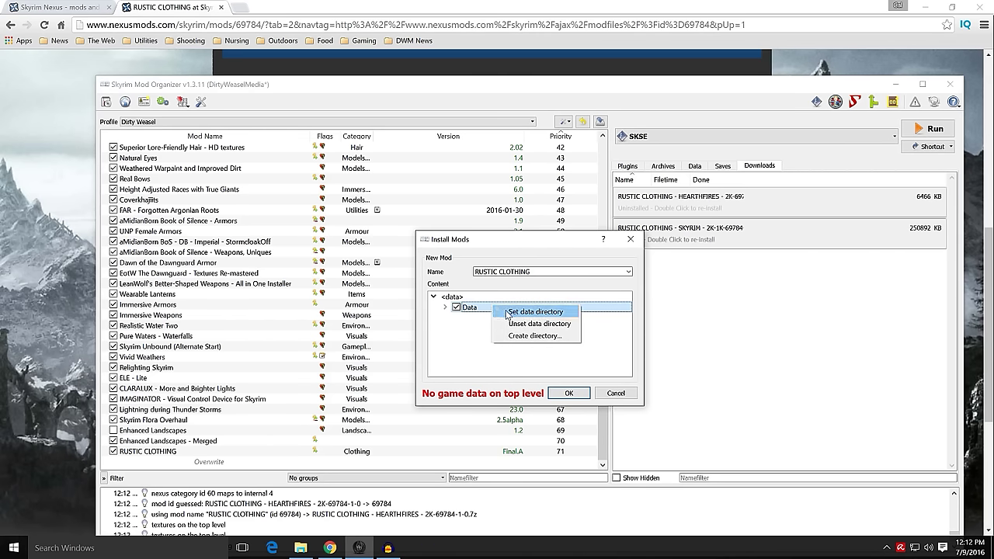
{"action": "left_click", "coordinate": [534, 311]}
{"action": "left_click", "coordinate": [568, 393]}
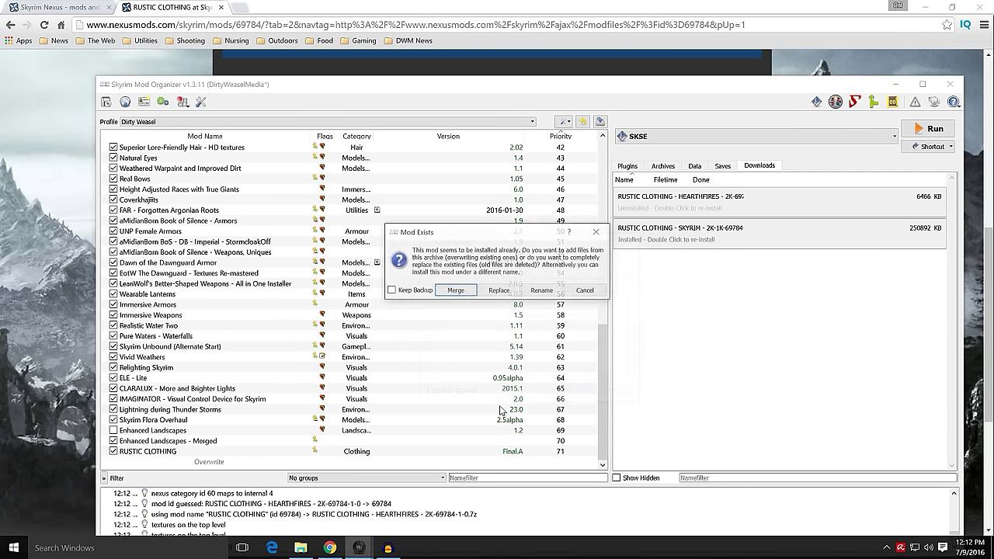
{"action": "left_click", "coordinate": [456, 291]}
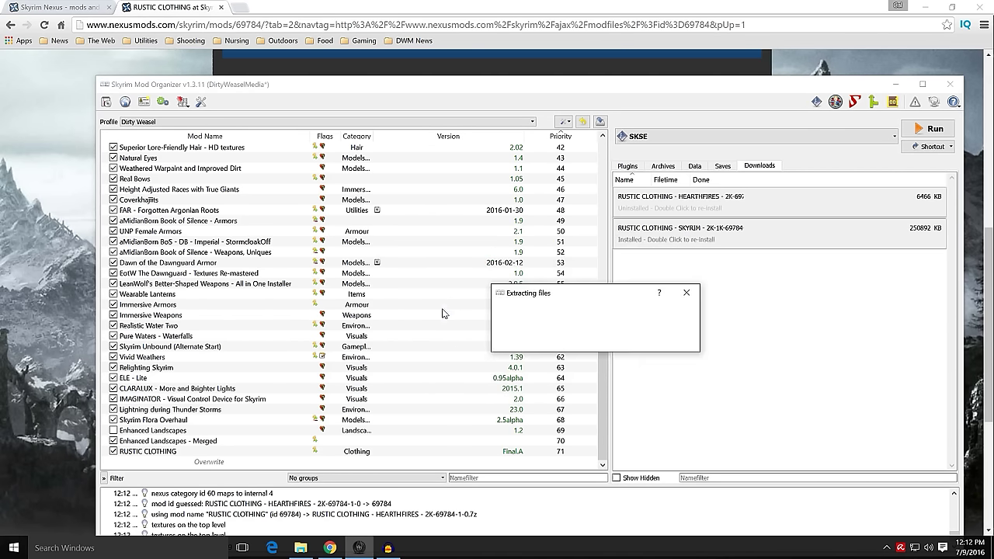
Step: Ignore the available update for the RUSTIC CLOTHING mod
{"action": "left_click", "coordinate": [183, 454]}
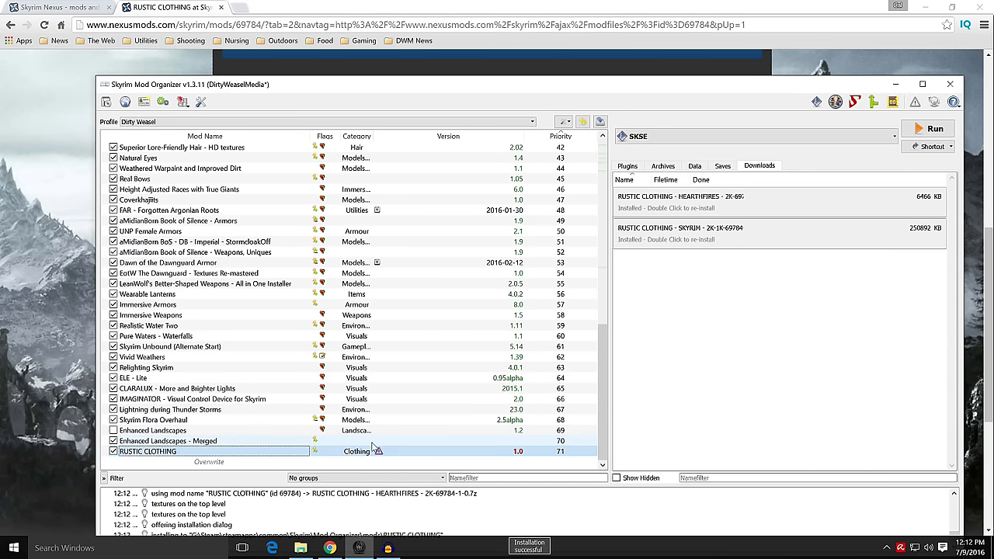
{"action": "right_click", "coordinate": [383, 455]}
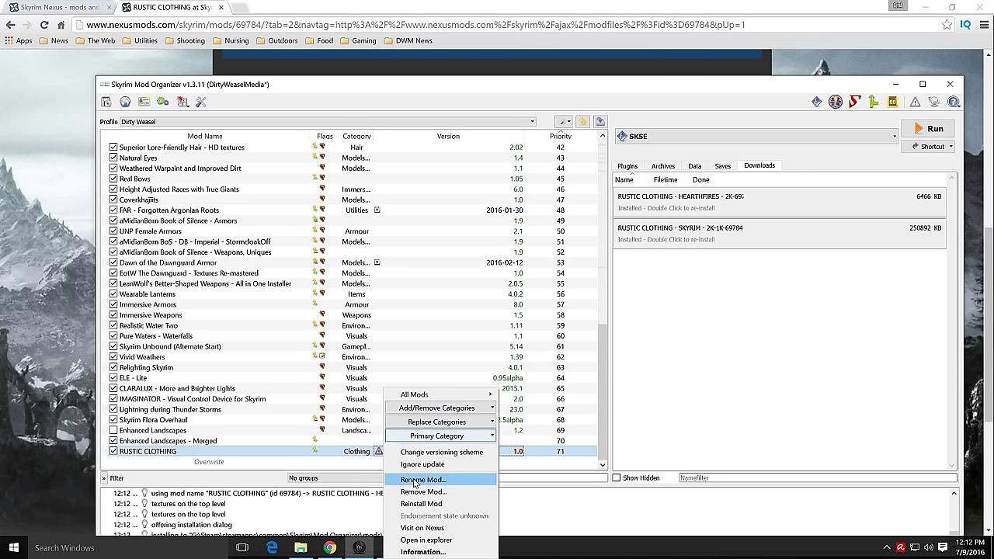
{"action": "left_click", "coordinate": [423, 463]}
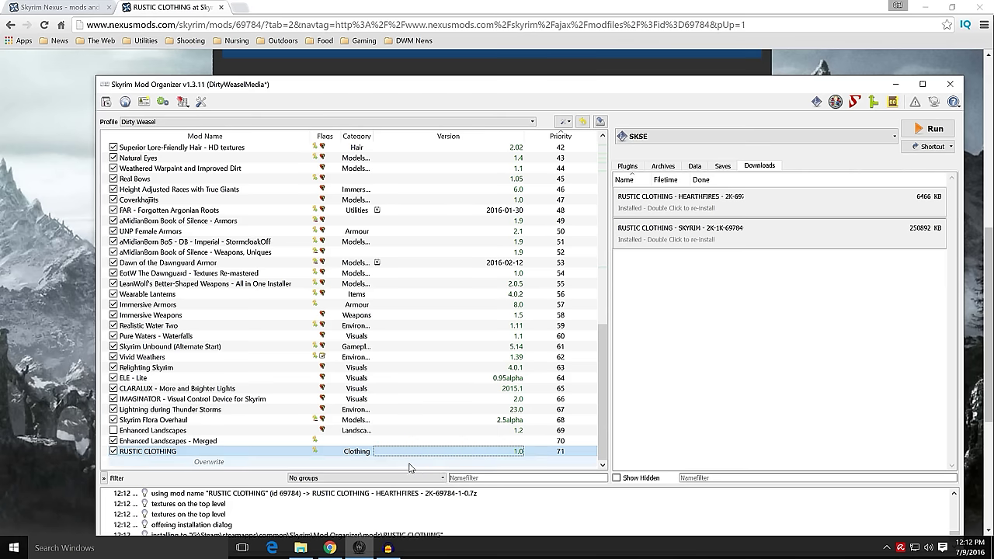
Step: Move RUSTIC CLOTHING up the mod order to priority 35, directly below NobleSkyrimMod SMIM Patch
{"action": "left_click_drag", "start_coordinate": [271, 456], "coordinate": [265, 334]}
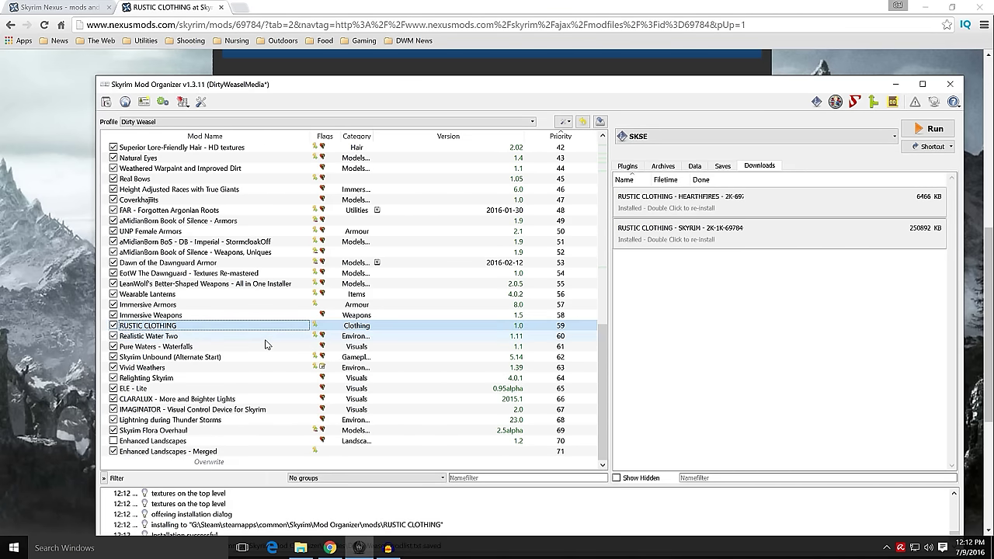
{"action": "scroll", "coordinate": [263, 339], "scroll_direction": "up", "scroll_amount": 2}
{"action": "double_click", "coordinate": [255, 389]}
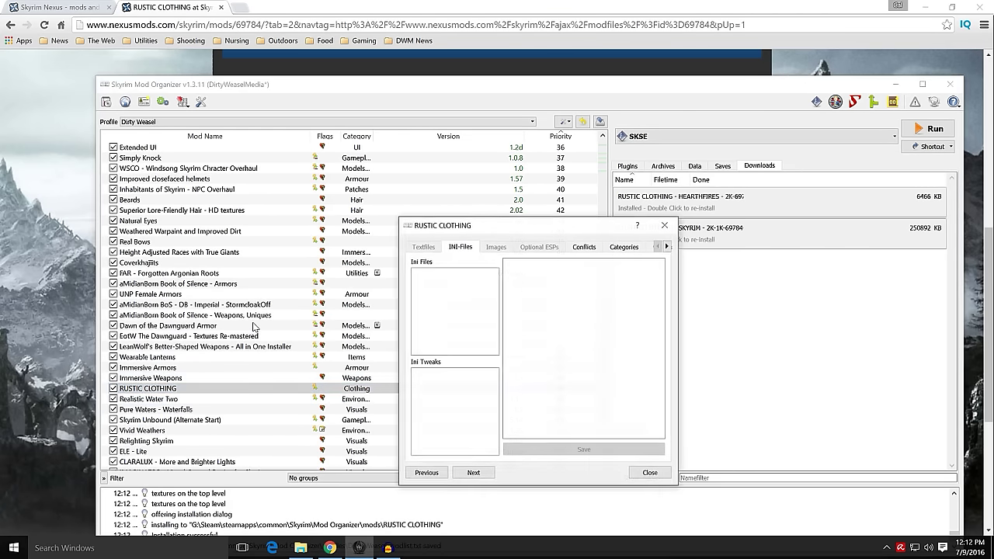
{"action": "left_click", "coordinate": [648, 471]}
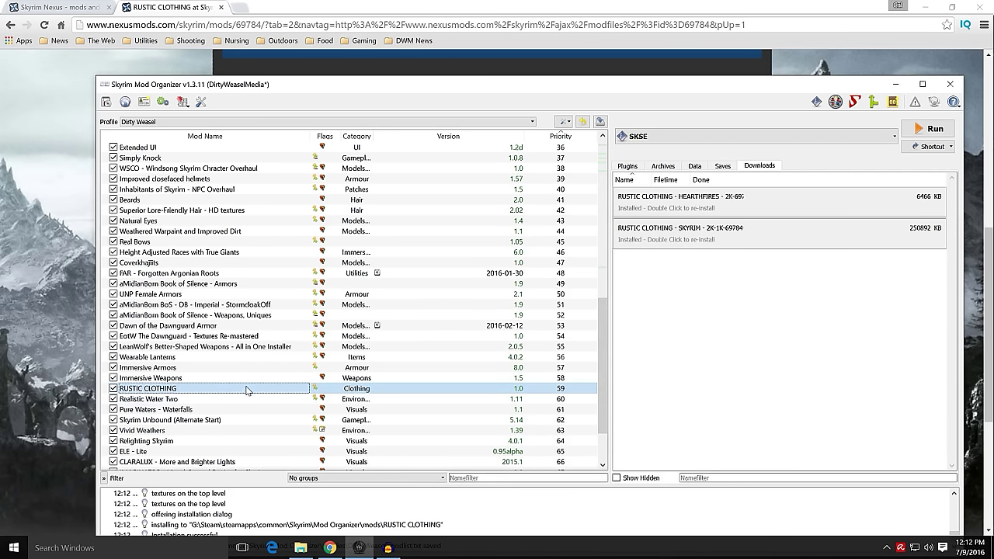
{"action": "left_click_drag", "start_coordinate": [244, 386], "coordinate": [265, 224]}
{"action": "scroll", "coordinate": [267, 261], "scroll_direction": "up", "scroll_amount": 4}
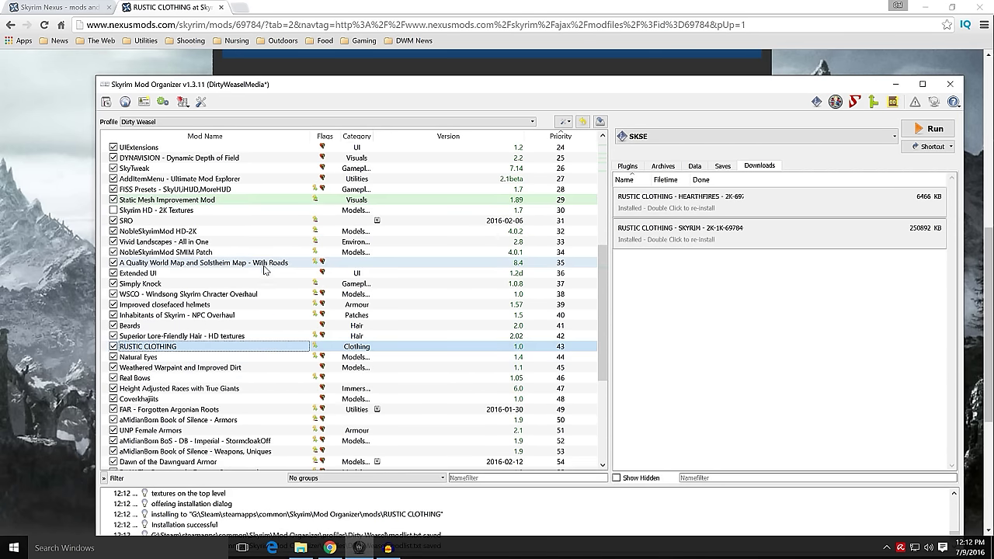
{"action": "left_click_drag", "start_coordinate": [249, 353], "coordinate": [287, 268]}
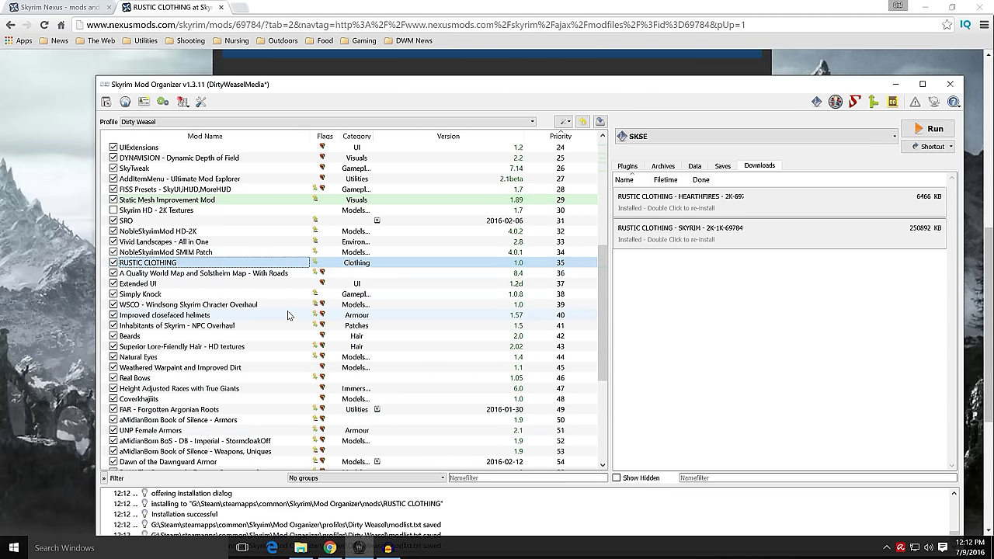
Step: Switch to the browser to review the RUSTIC CLOTHING download options for Skyrim and Hearthfires, and return to Mod Organizer
{"action": "mouse_move", "coordinate": [603, 289]}
{"action": "left_mouse_down"}
{"action": "mouse_move", "coordinate": [608, 404]}
{"action": "mouse_move", "coordinate": [608, 243]}
{"action": "mouse_move", "coordinate": [608, 292]}
{"action": "left_mouse_up"}
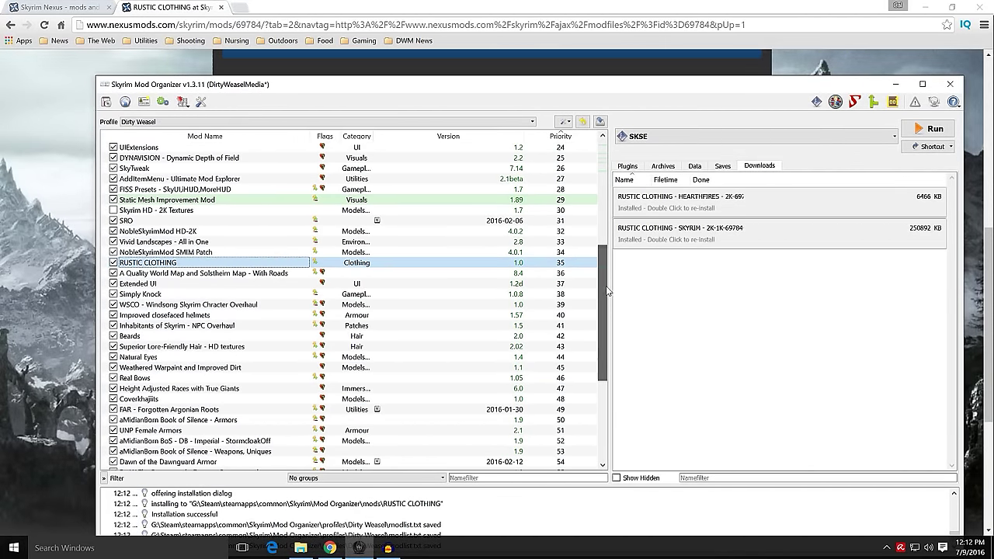
{"action": "left_click", "coordinate": [39, 289]}
{"action": "scroll", "coordinate": [213, 341], "scroll_direction": "down", "scroll_amount": 2}
{"action": "scroll", "coordinate": [216, 354], "scroll_direction": "up", "scroll_amount": 2}
{"action": "scroll", "coordinate": [246, 378], "scroll_direction": "down", "scroll_amount": 2}
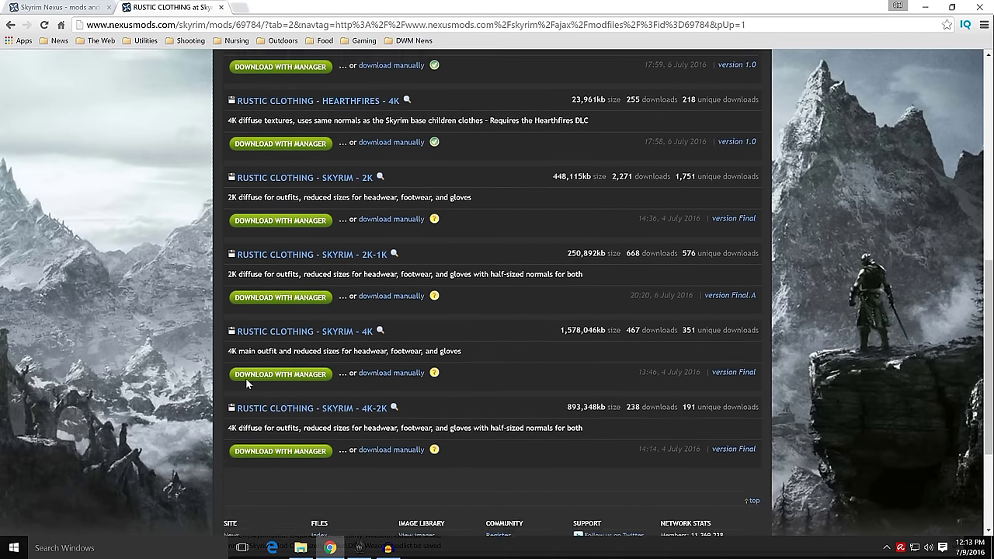
{"action": "left_click", "coordinate": [360, 547]}
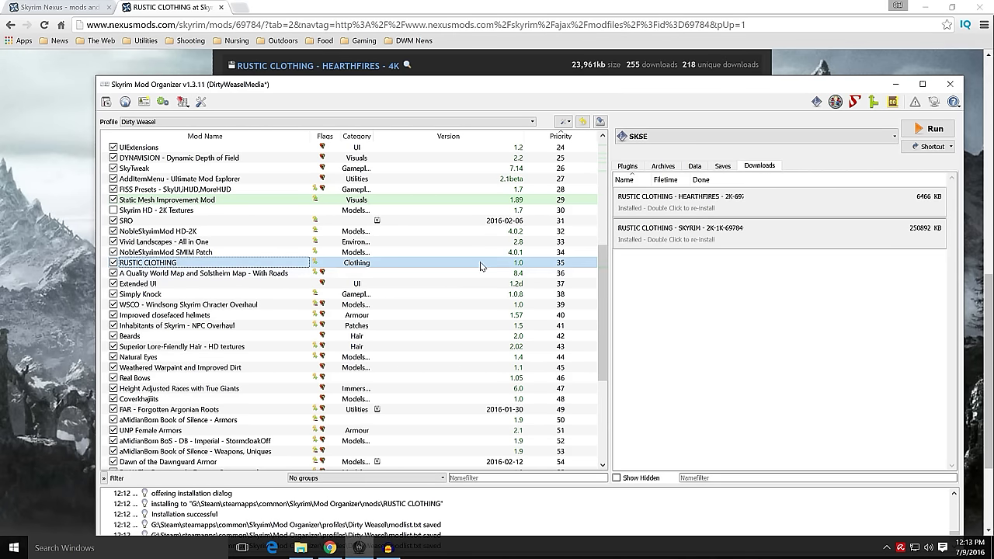
Step: Review the start of the mod order and examine the archives managed for the installed mods
{"action": "left_click_drag", "start_coordinate": [606, 303], "coordinate": [600, 184]}
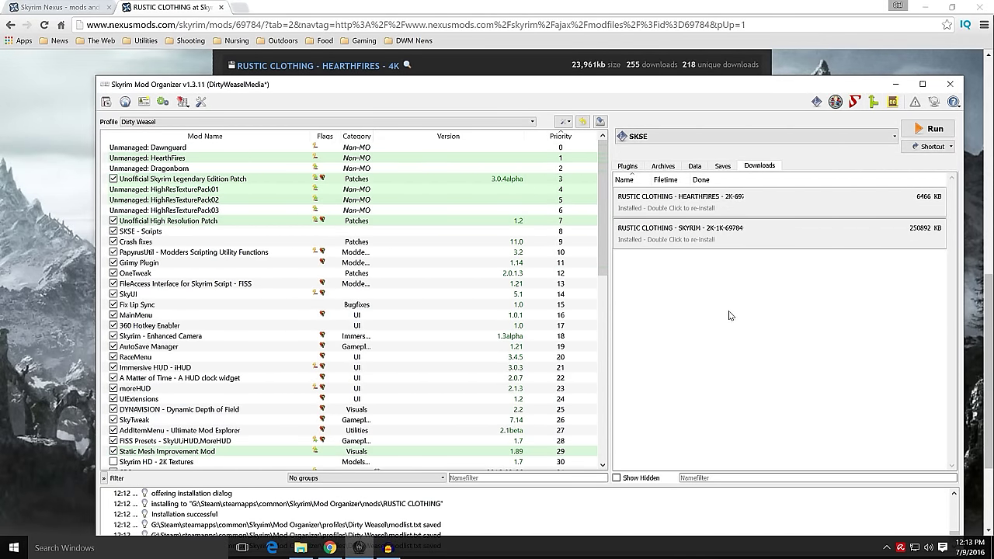
{"action": "left_click", "coordinate": [669, 169]}
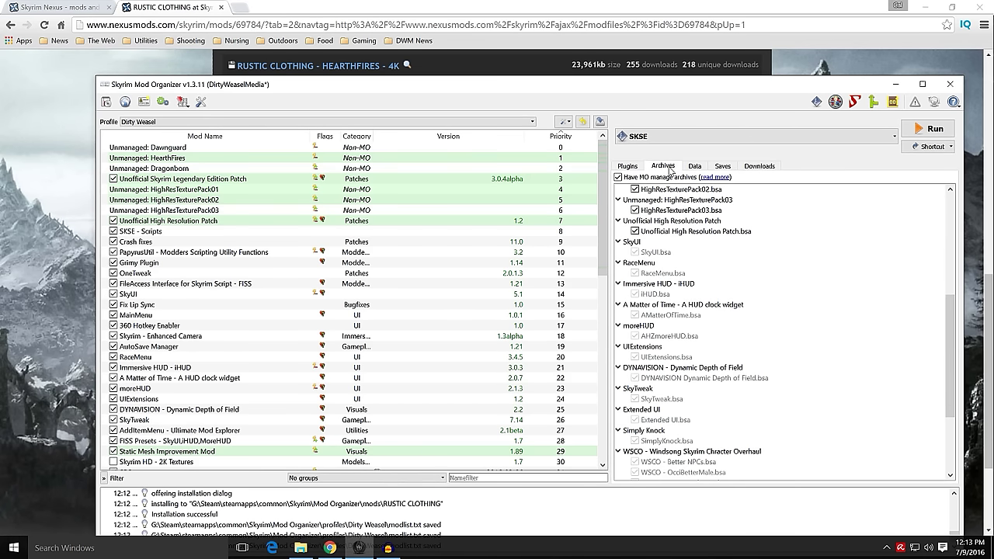
{"action": "scroll", "coordinate": [684, 276], "scroll_direction": "down", "scroll_amount": 4}
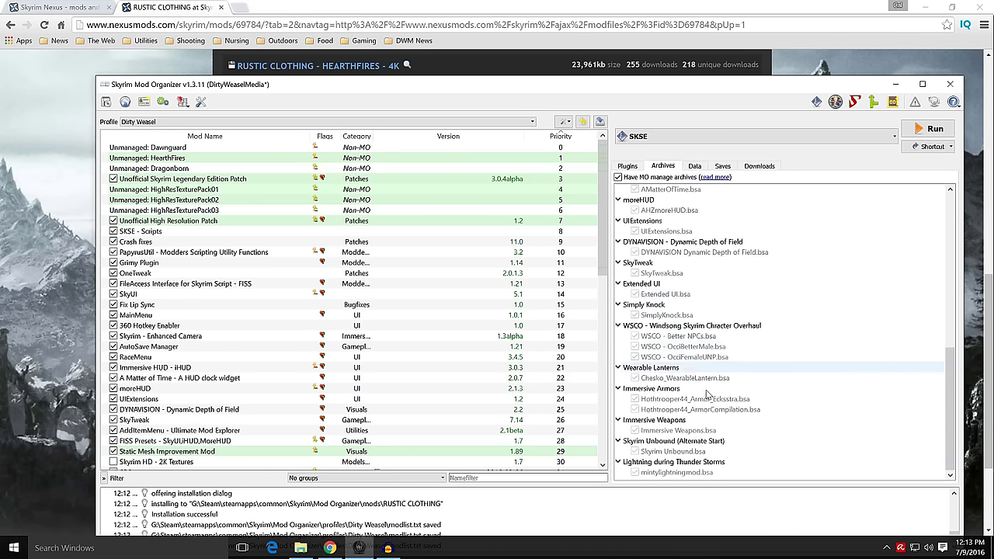
{"action": "scroll", "coordinate": [678, 340], "scroll_direction": "up", "scroll_amount": 5}
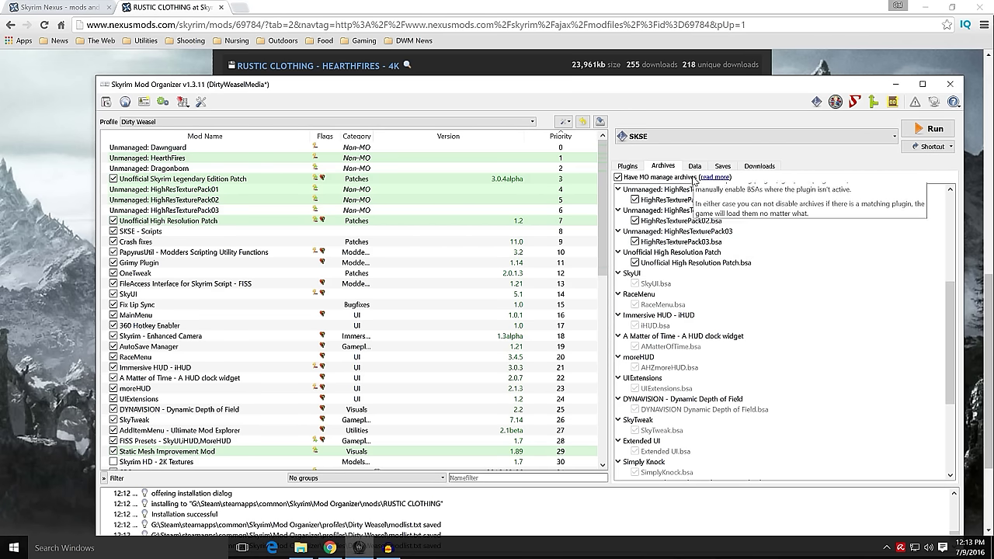
Step: Show the conflicting data files and expand the textures folder to examine its subfolders
{"action": "left_click", "coordinate": [696, 166]}
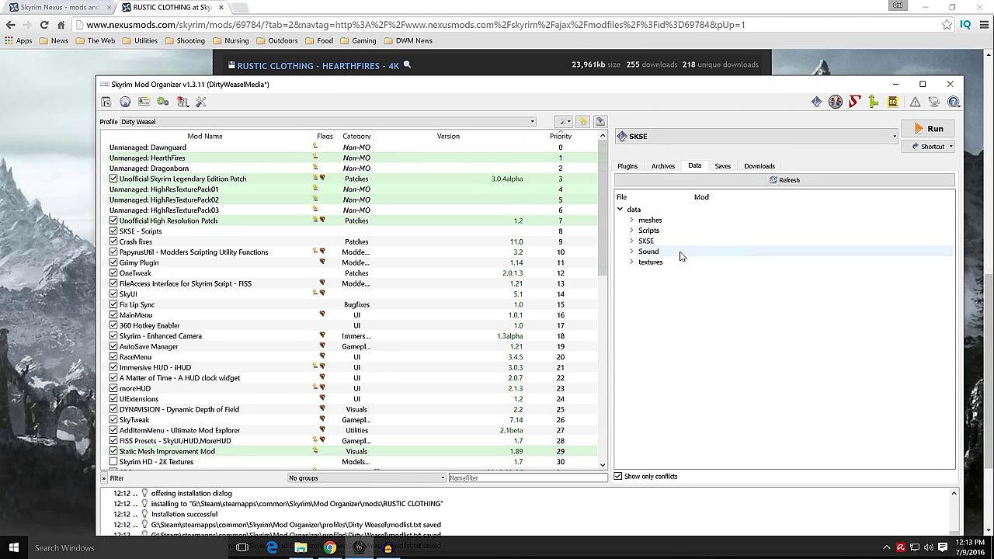
{"action": "left_click", "coordinate": [632, 264]}
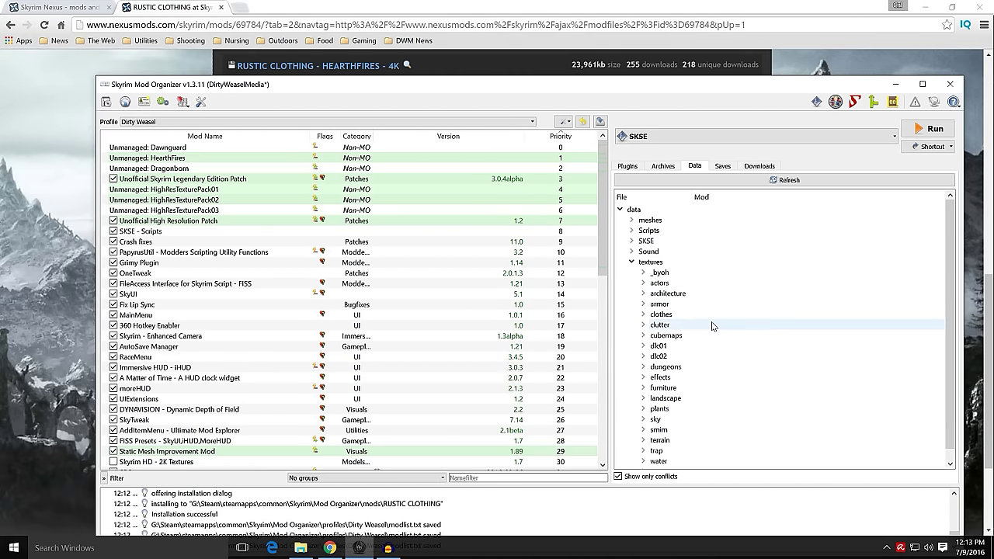